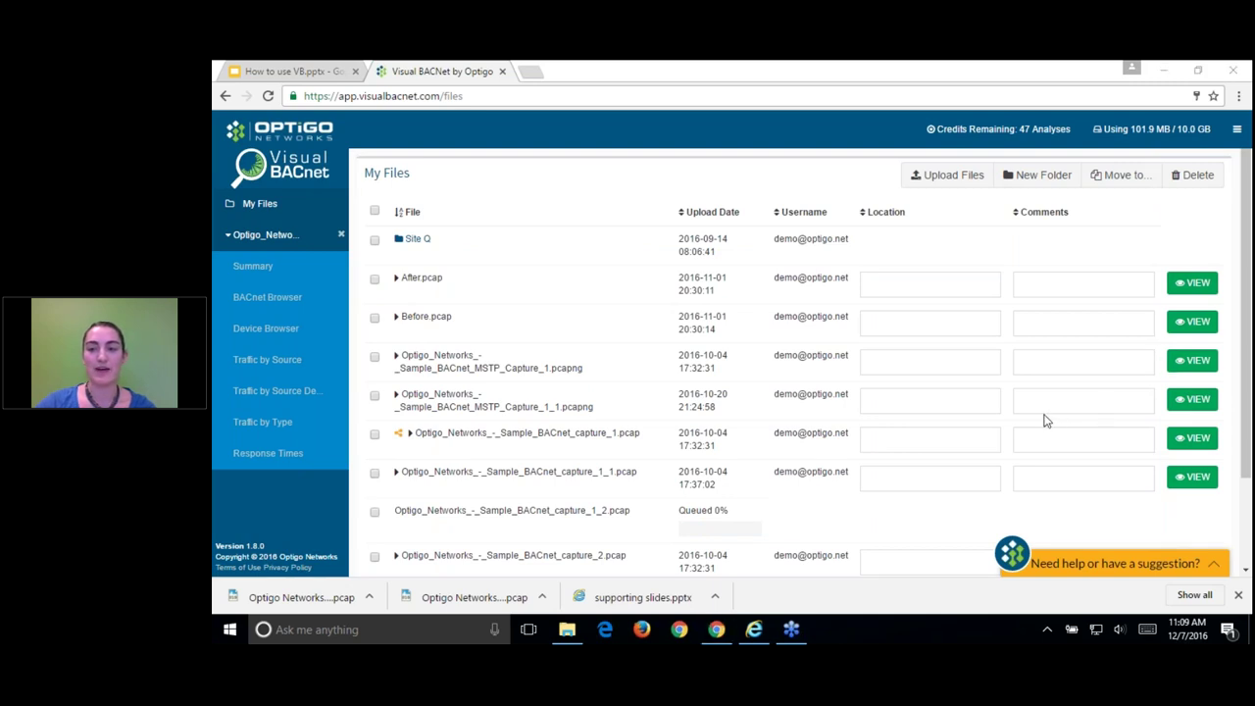
# Step: After processing finishes, open the capture_1_1.pcap summary dashboard from the My Files list
pyautogui.click(1160, 215)
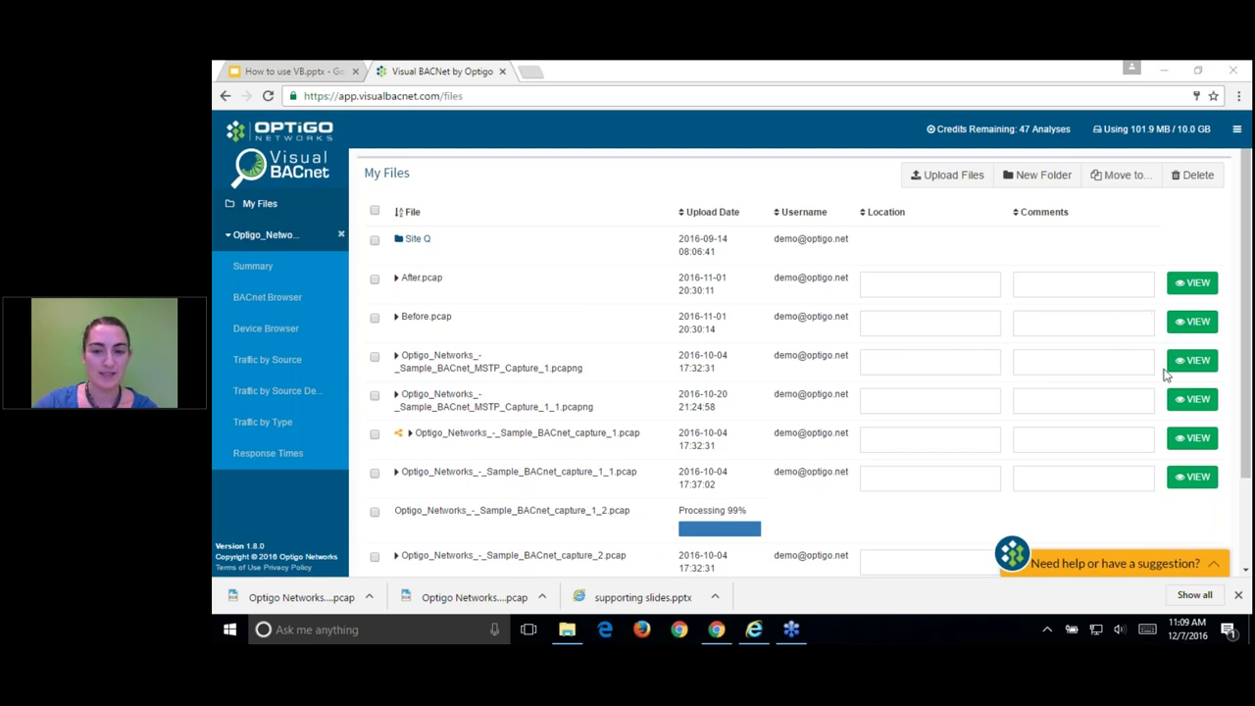
pyautogui.click(1225, 387)
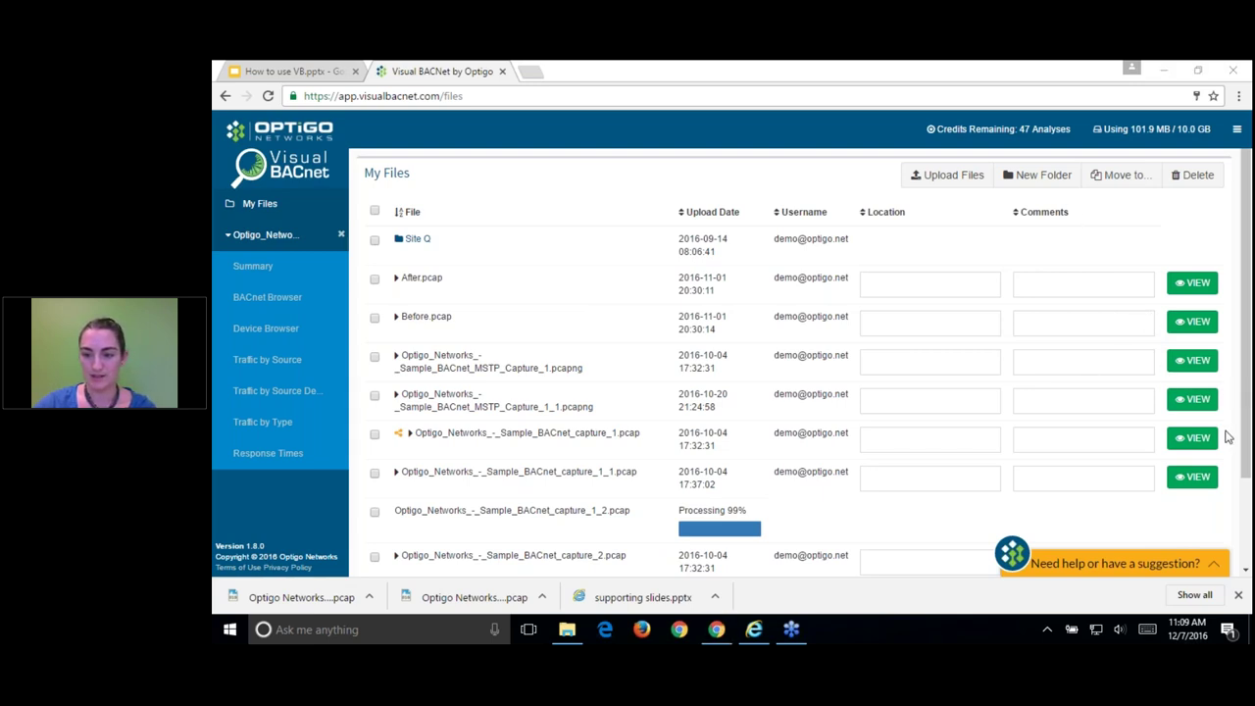
pyautogui.click(1148, 227)
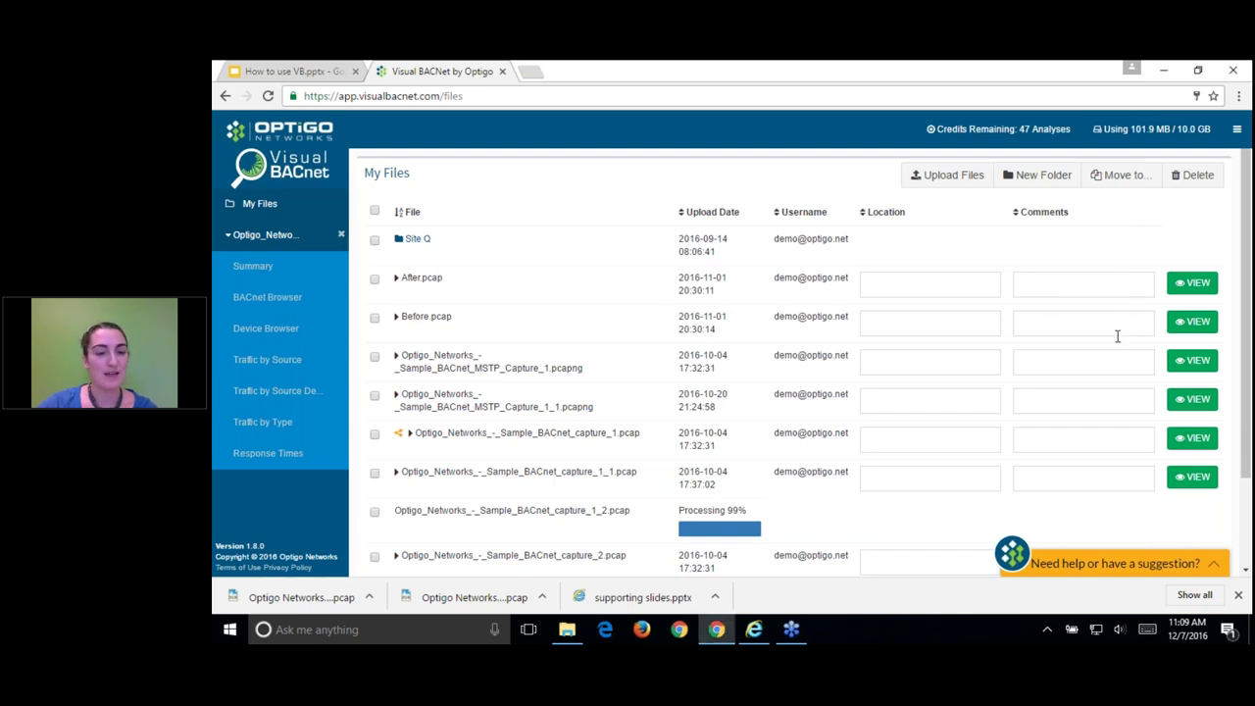
pyautogui.scroll(-2, 1137, 362)
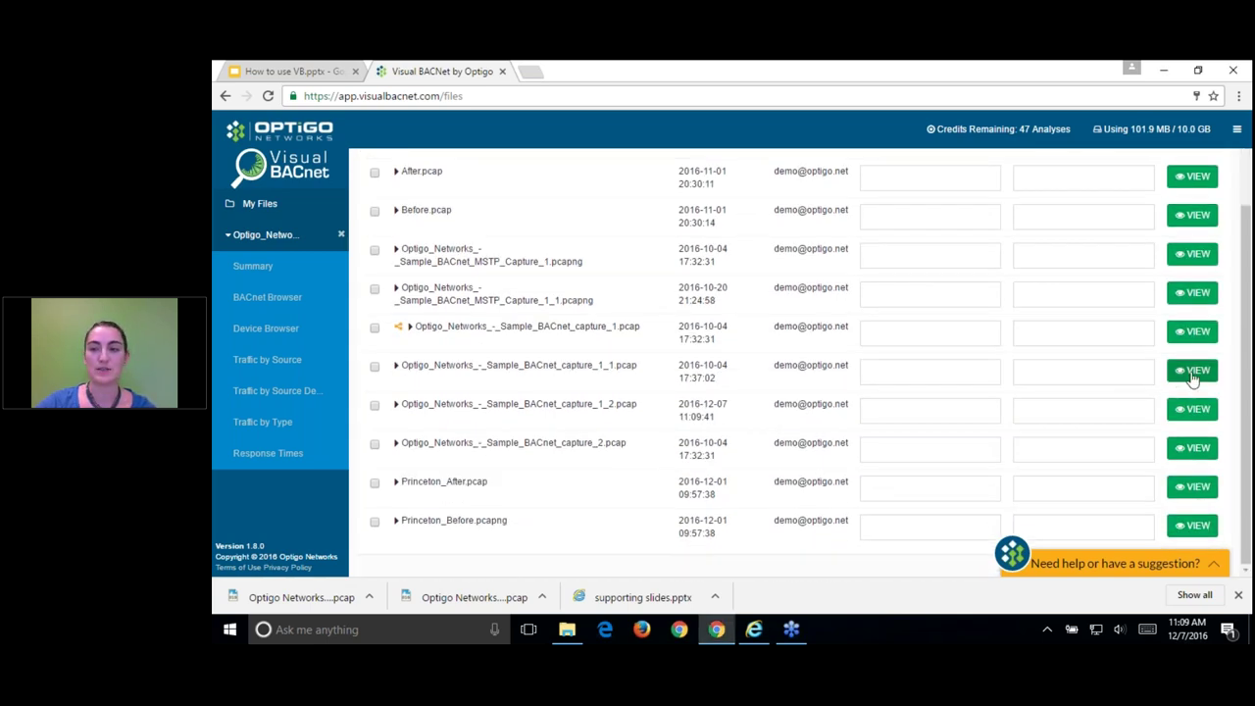
pyautogui.click(1194, 373)
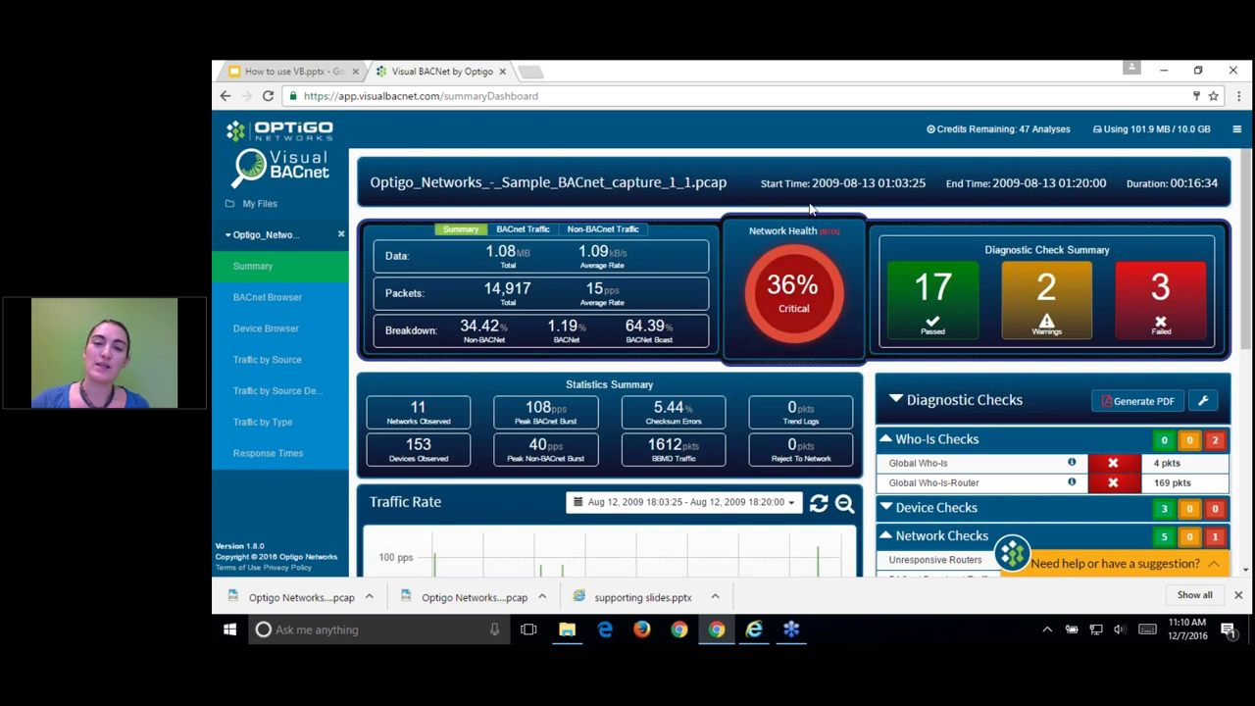
# Step: Highlight the 1.08 MB data total, 14,917 packets, and 1.19% BACnet / 64.39% BACnet Boost shares
pyautogui.moveTo(766, 286)
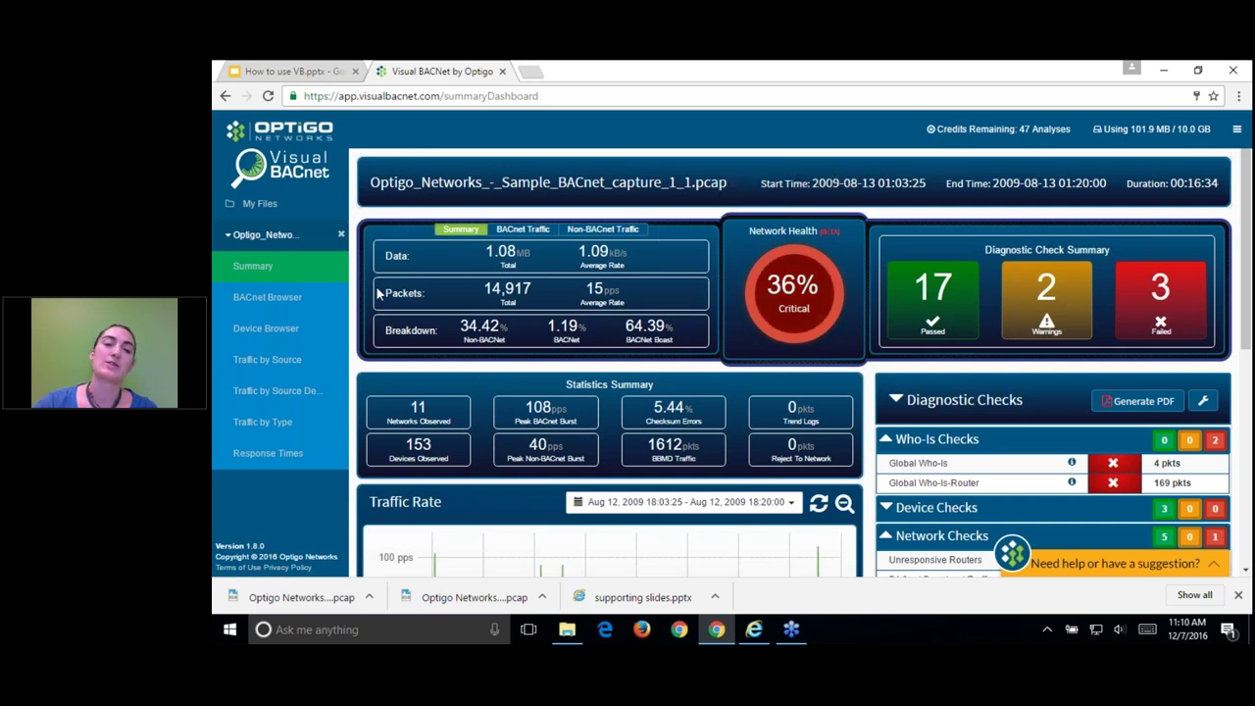
pyautogui.moveTo(485, 252); pyautogui.dragTo(518, 250)
pyautogui.moveTo(484, 290); pyautogui.dragTo(554, 297)
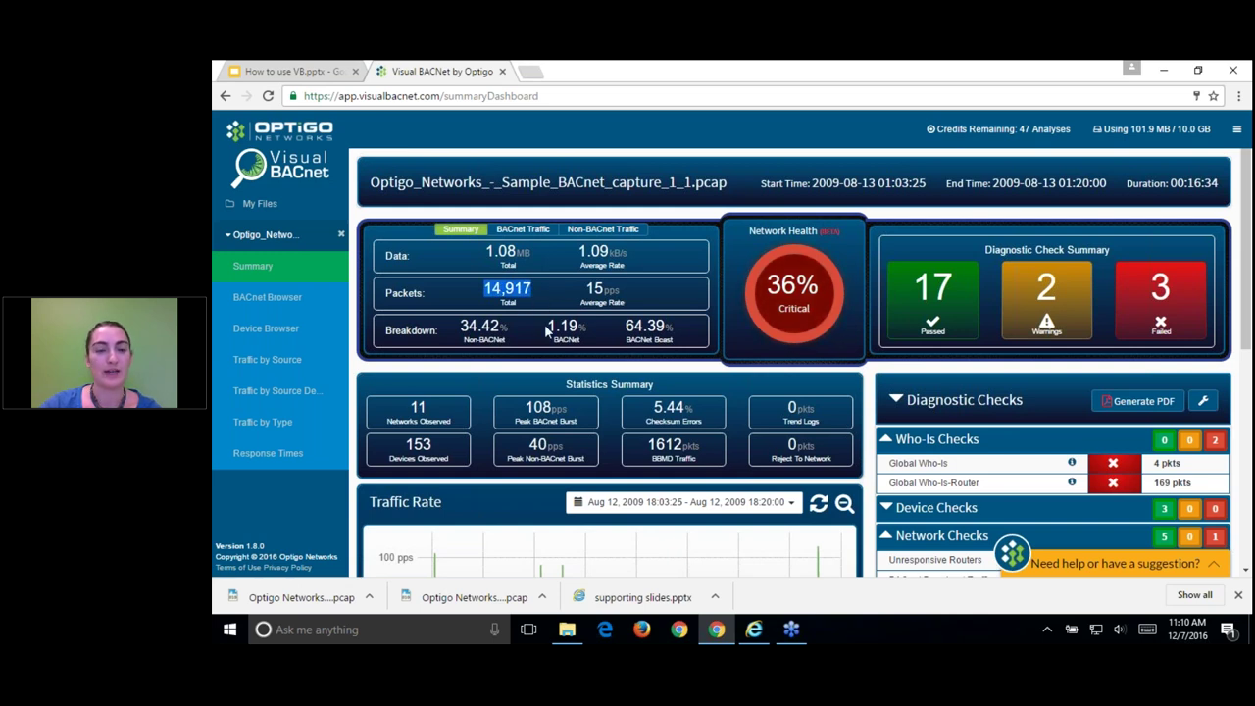
pyautogui.moveTo(546, 330); pyautogui.dragTo(677, 328)
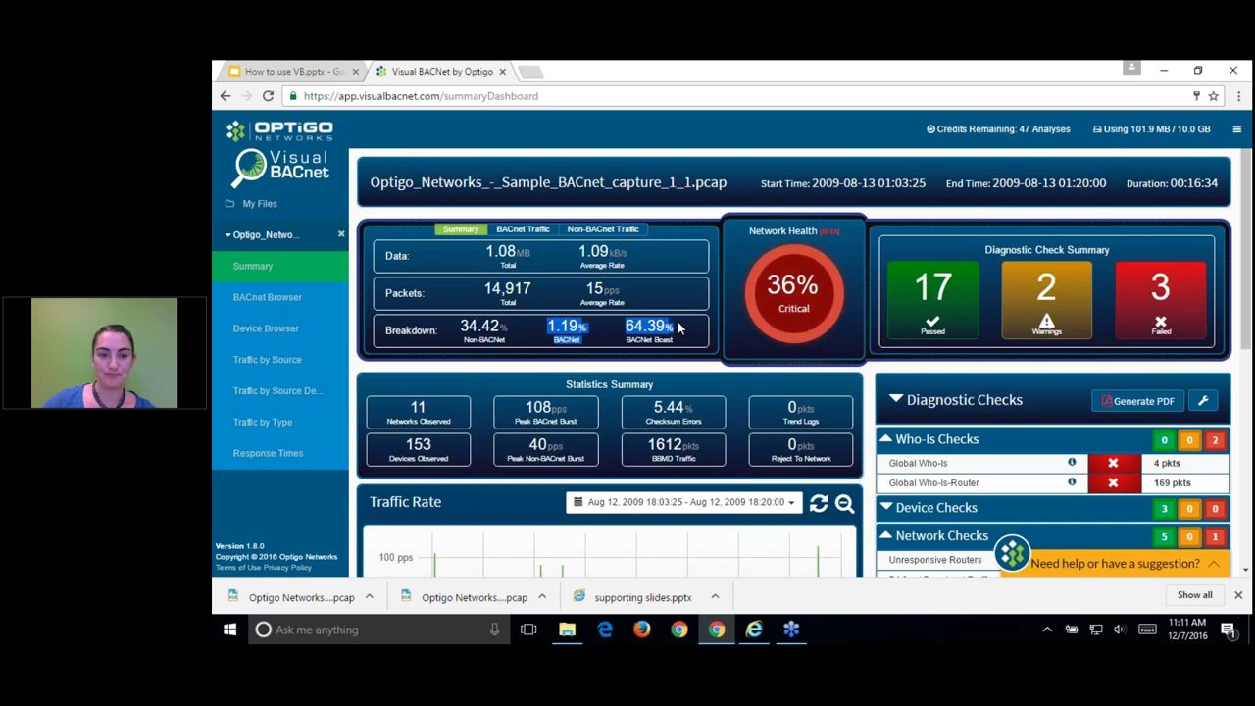
# Step: Show BACnet-only statistics: 11 networks, 153 devices, 108 pps peak burst, 5.44% checksum errors
pyautogui.click(529, 229)
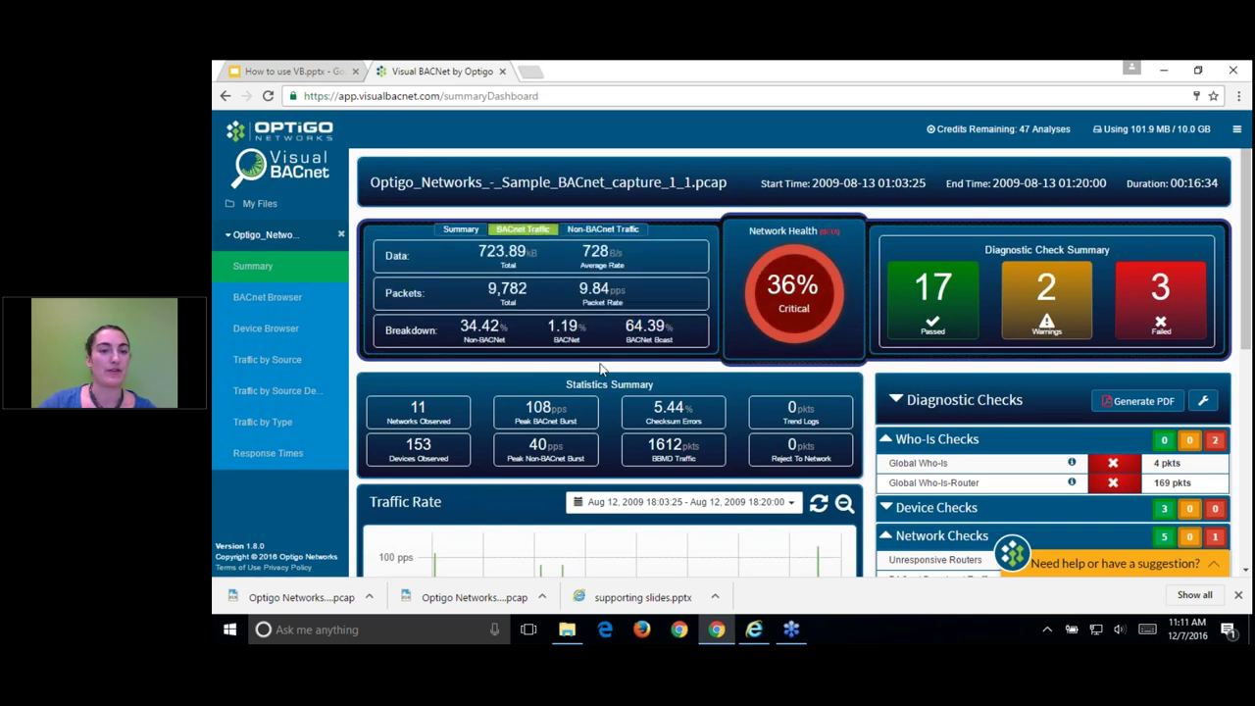
pyautogui.moveTo(424, 410)
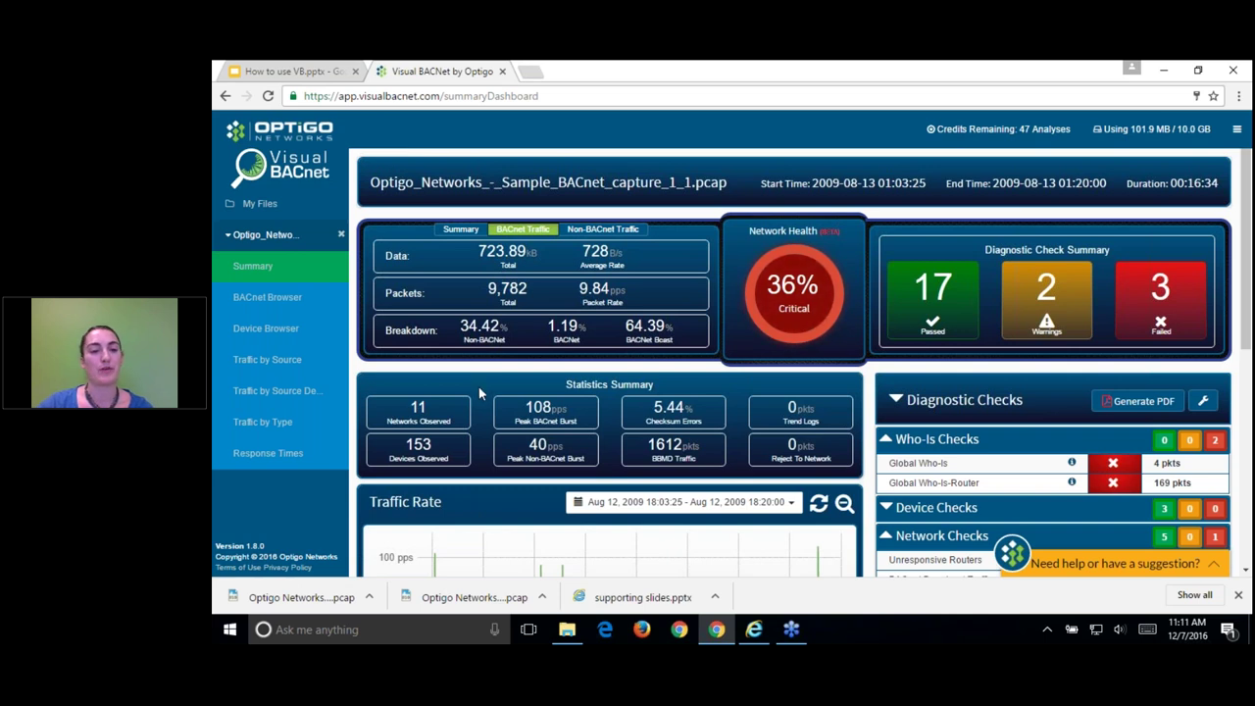
pyautogui.moveTo(457, 459)
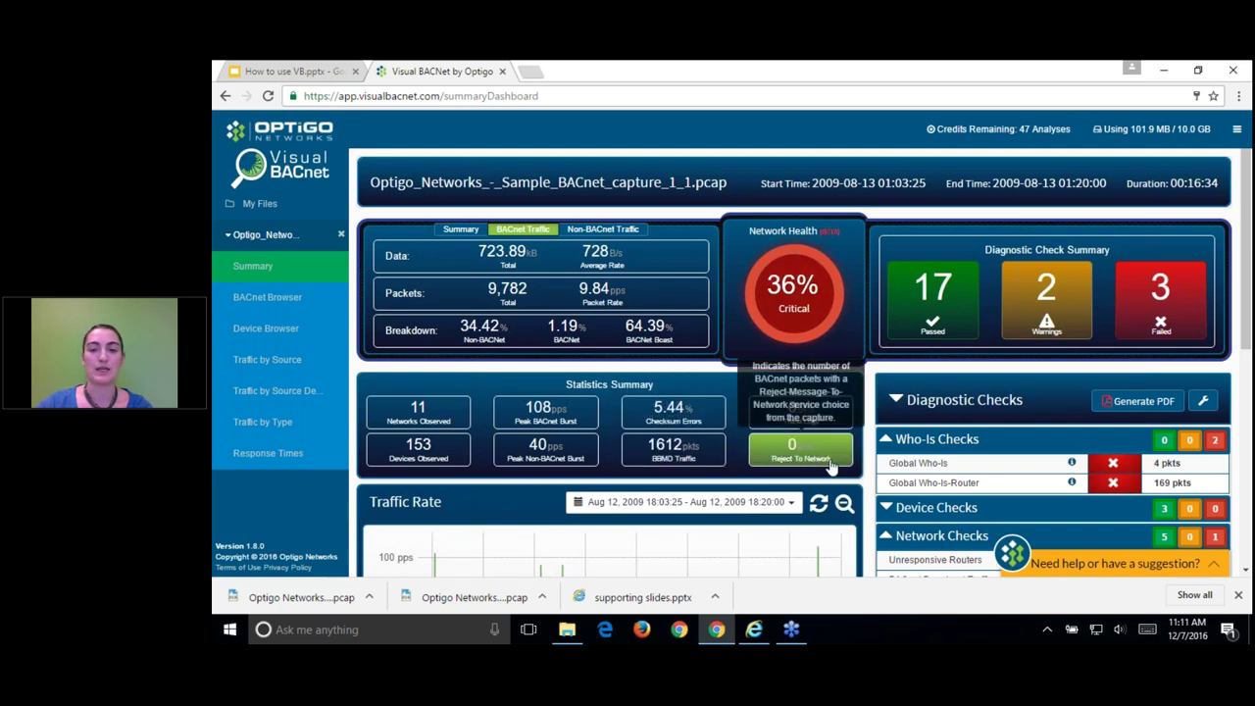
# Step: Toggle the bacnet and non-bacnet series on the Traffic Rate chart, ending with both shown
pyautogui.scroll(-1, 872, 483)
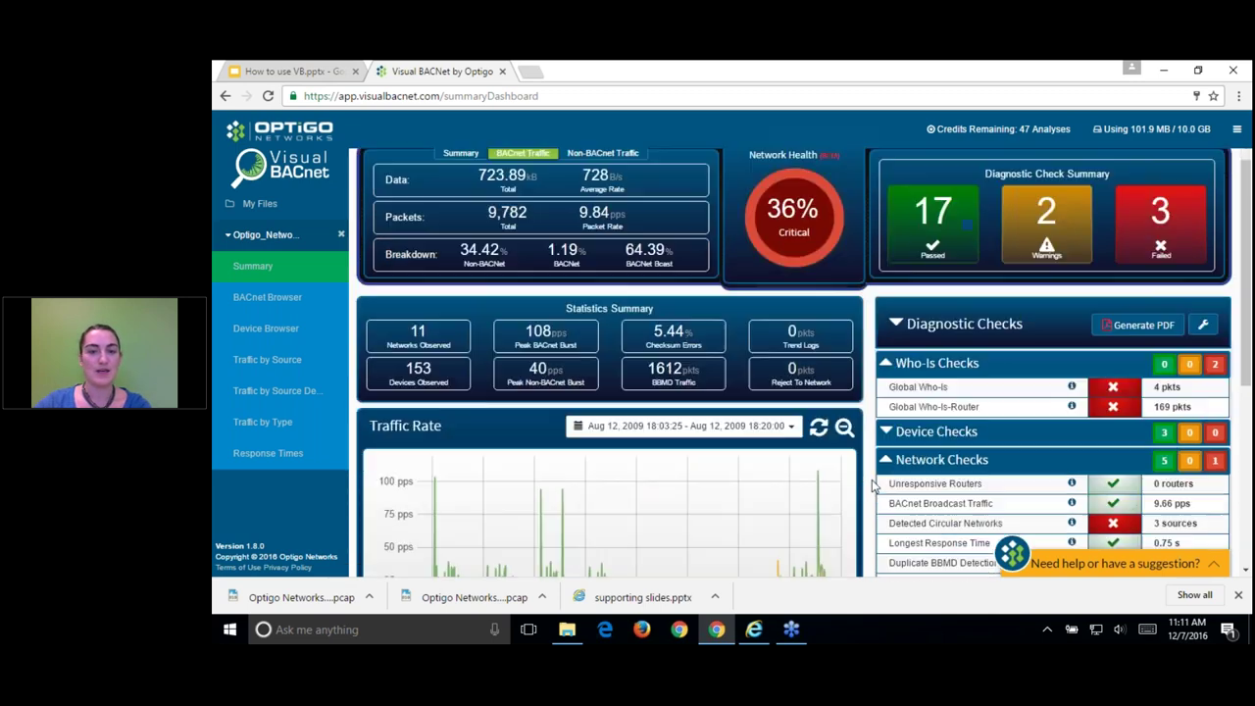
pyautogui.scroll(-1, 784, 529)
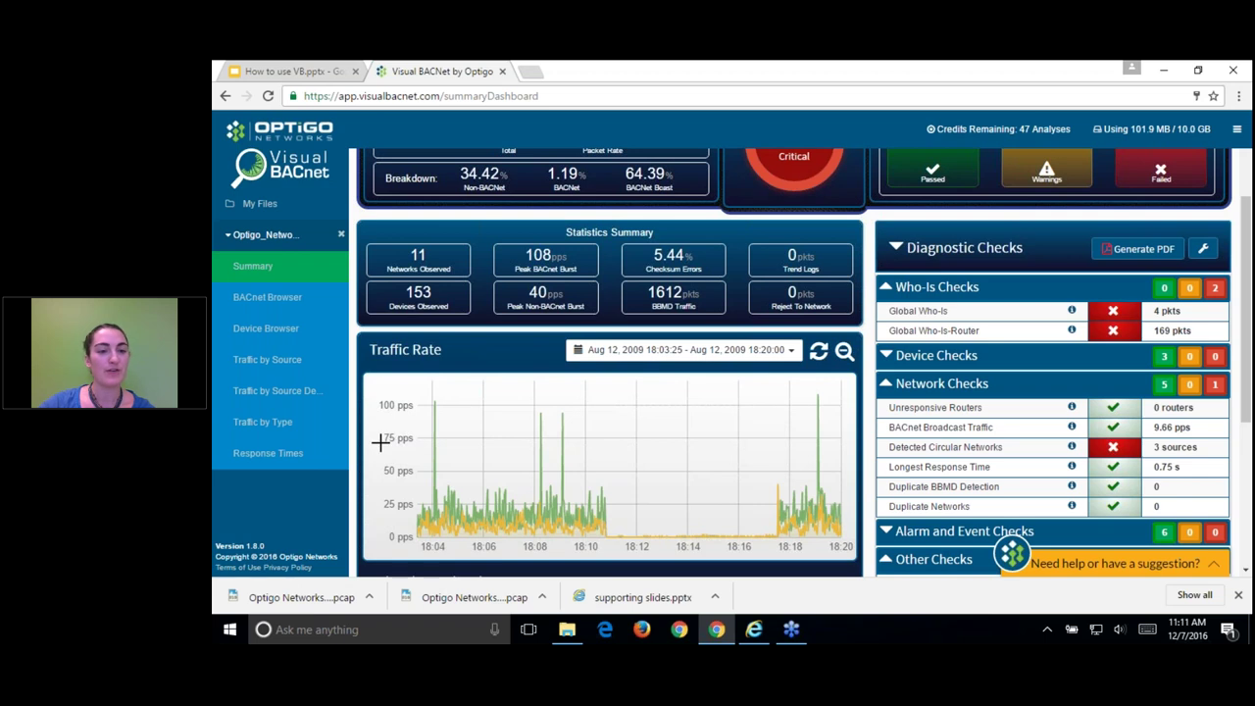
pyautogui.scroll(-1, 380, 443)
pyautogui.scroll(-1, 380, 443)
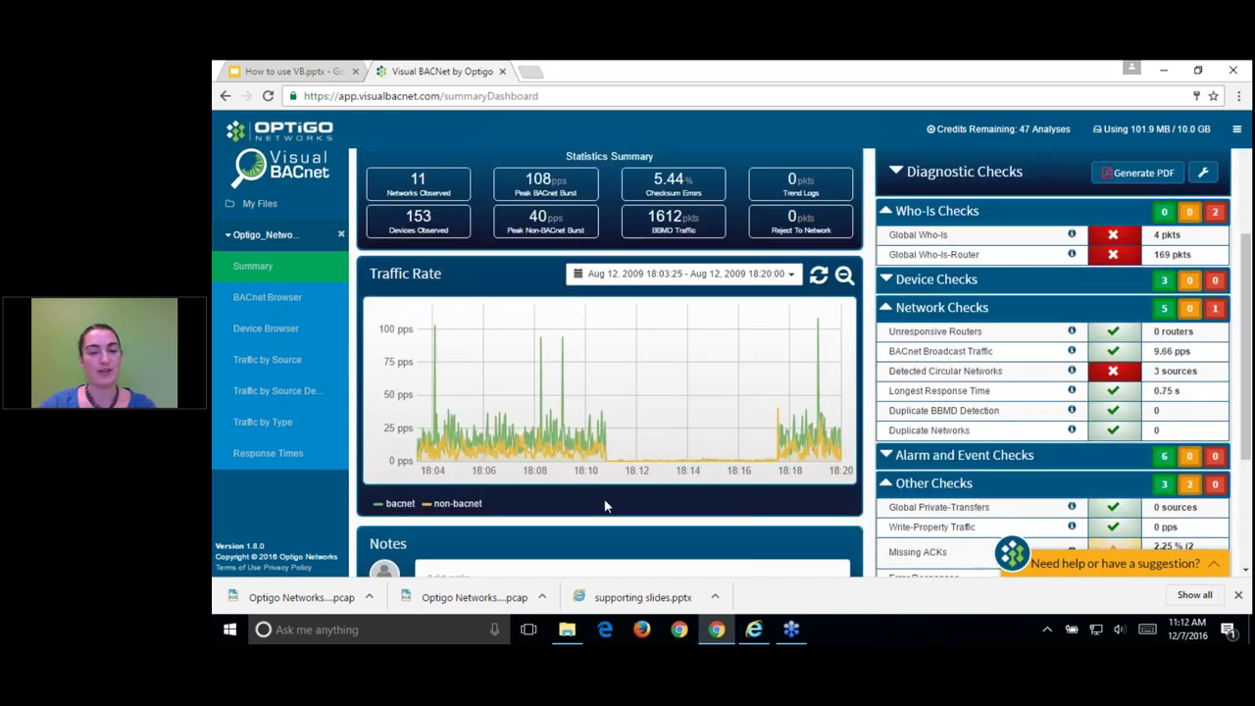
pyautogui.click(401, 506)
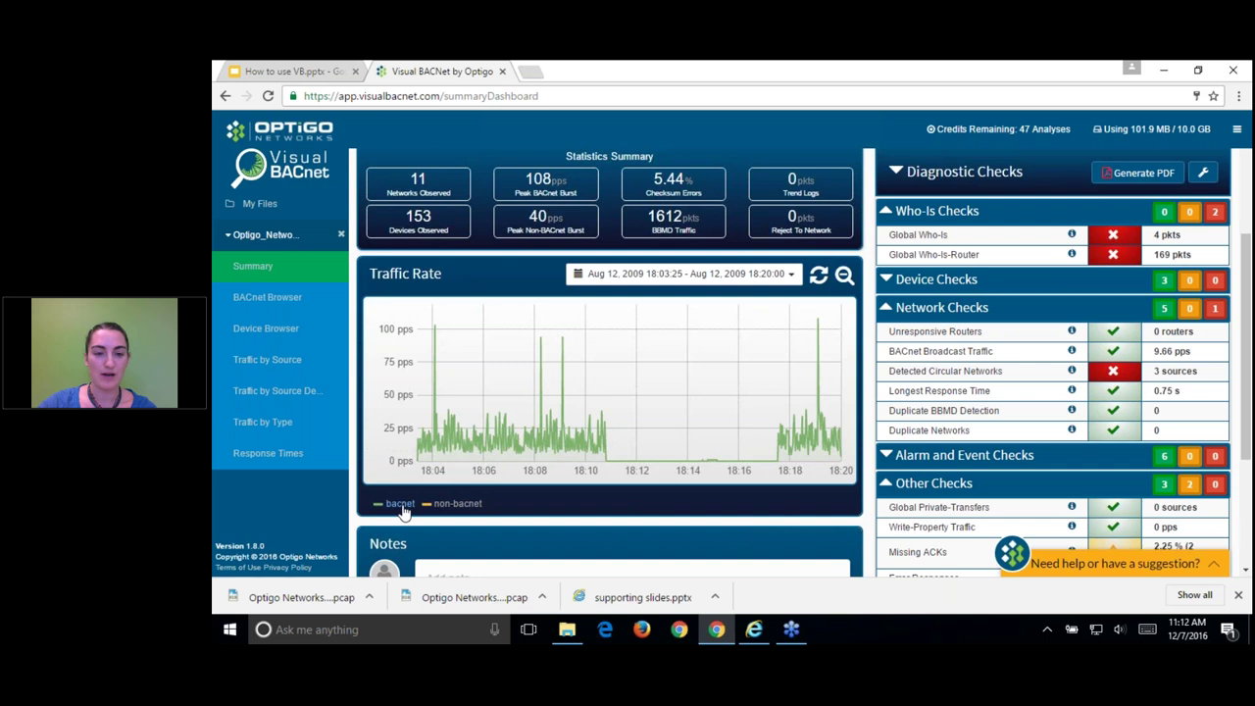
pyautogui.click(456, 506)
pyautogui.click(458, 508)
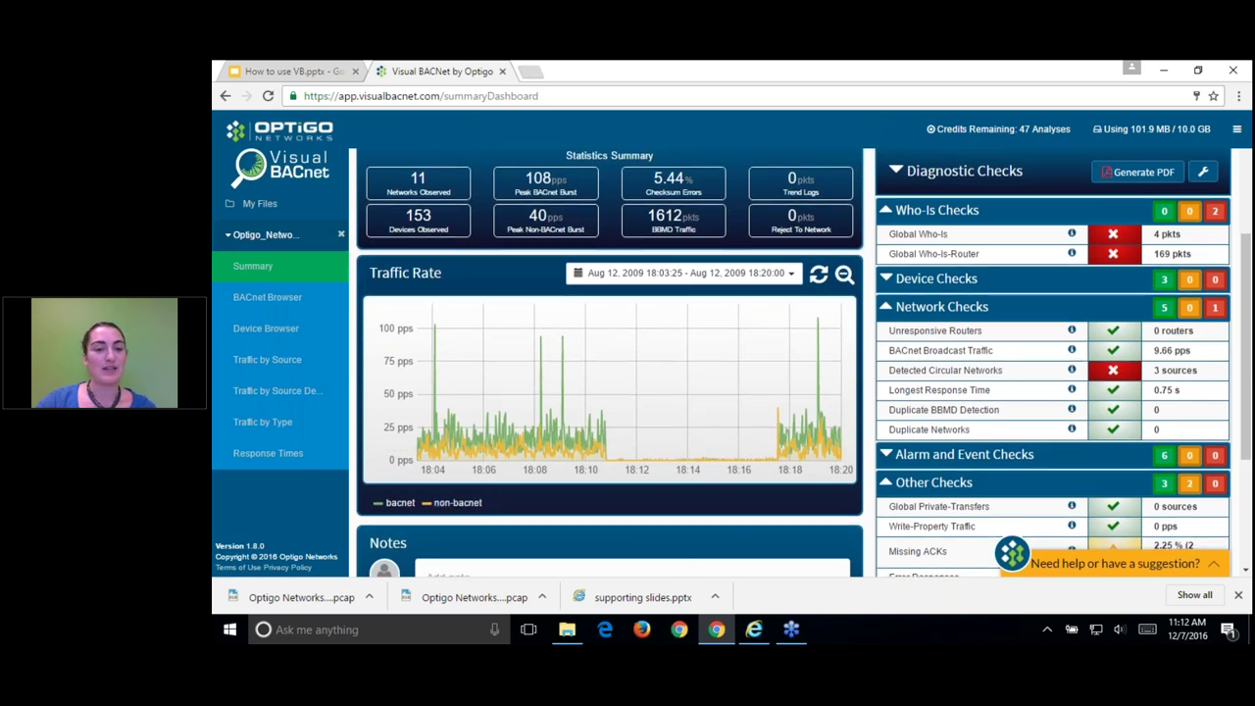
pyautogui.scroll(-2, 694, 557)
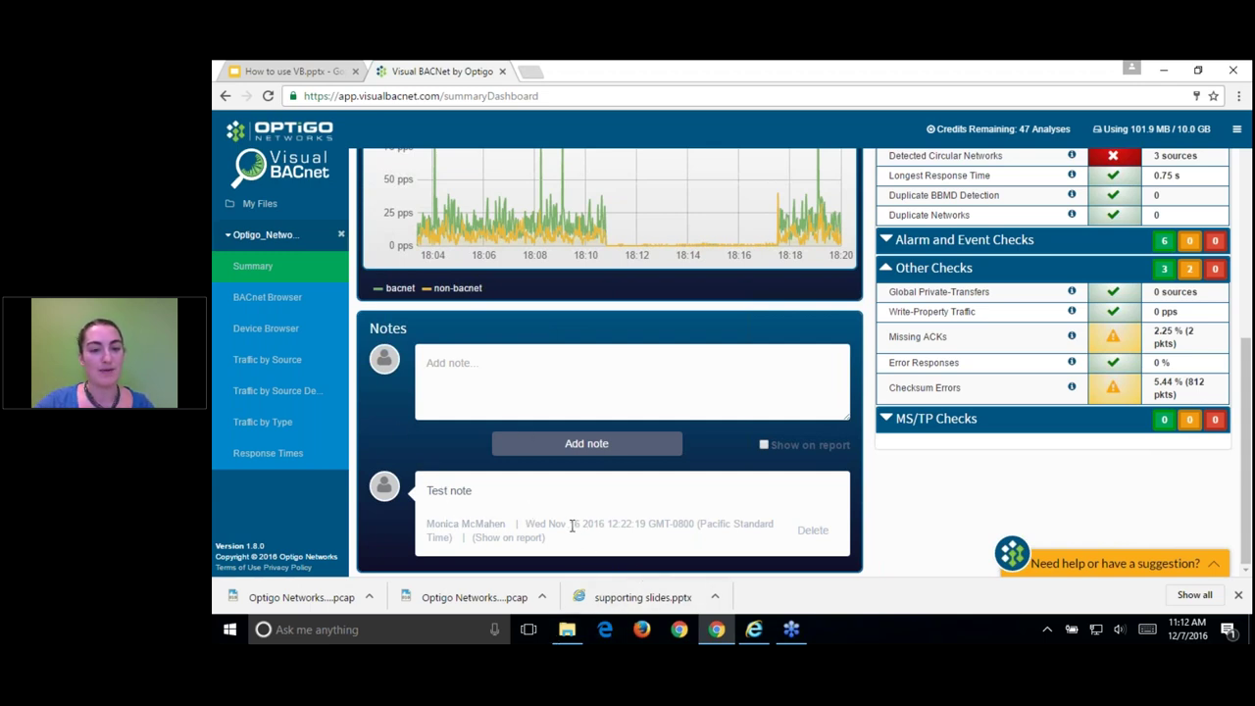
# Step: Add the note 'test note 2 - terrible system!!' above the existing 'Test note'
pyautogui.click(705, 368)
pyautogui.write('test note 2')
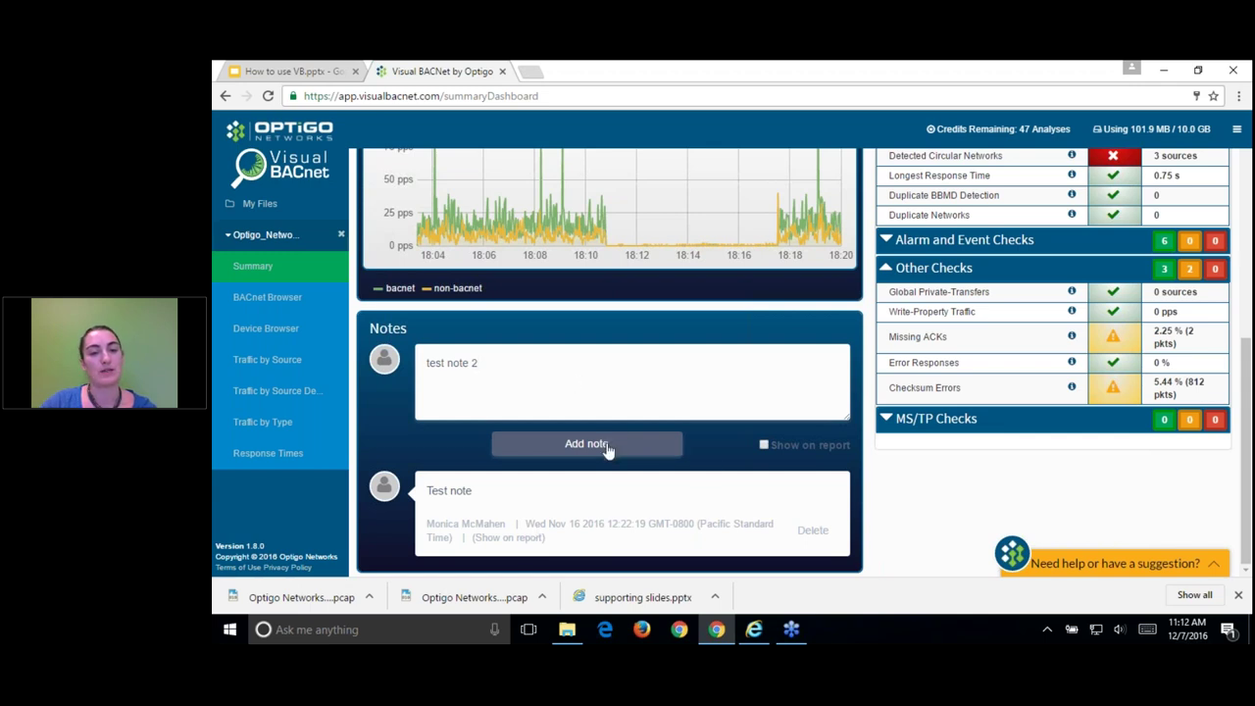
pyautogui.write('- ter')
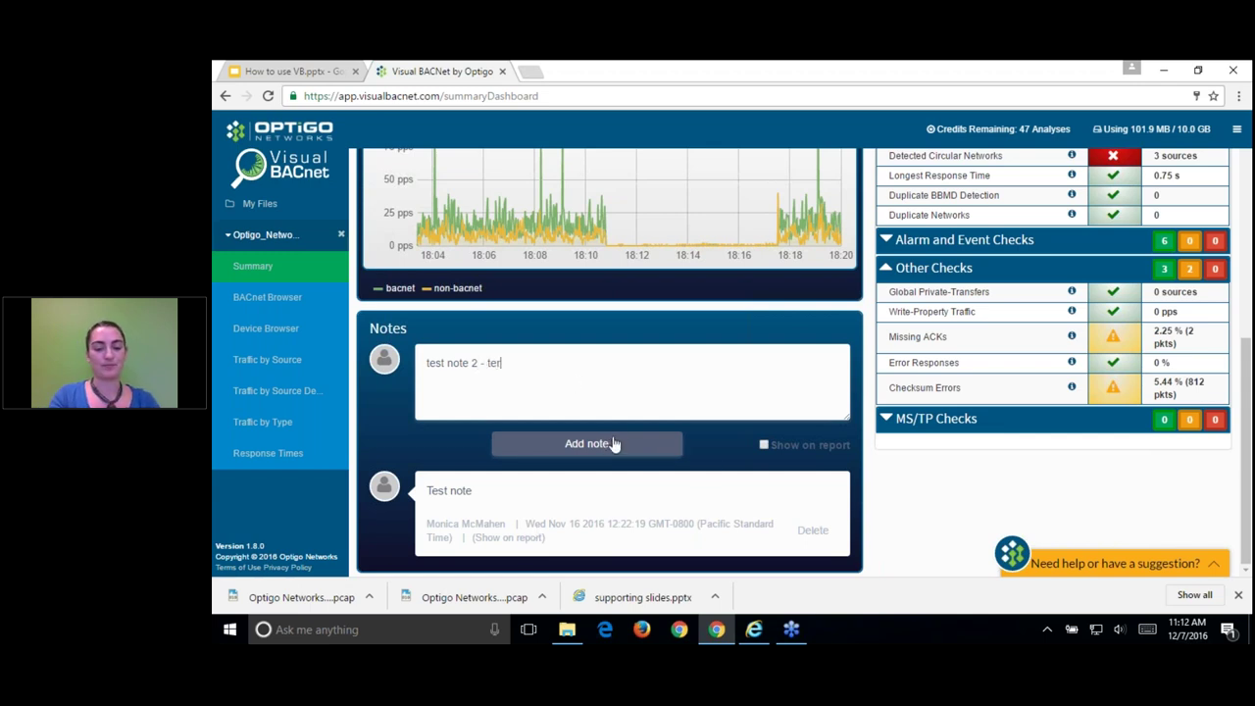
pyautogui.write('rible system!!')
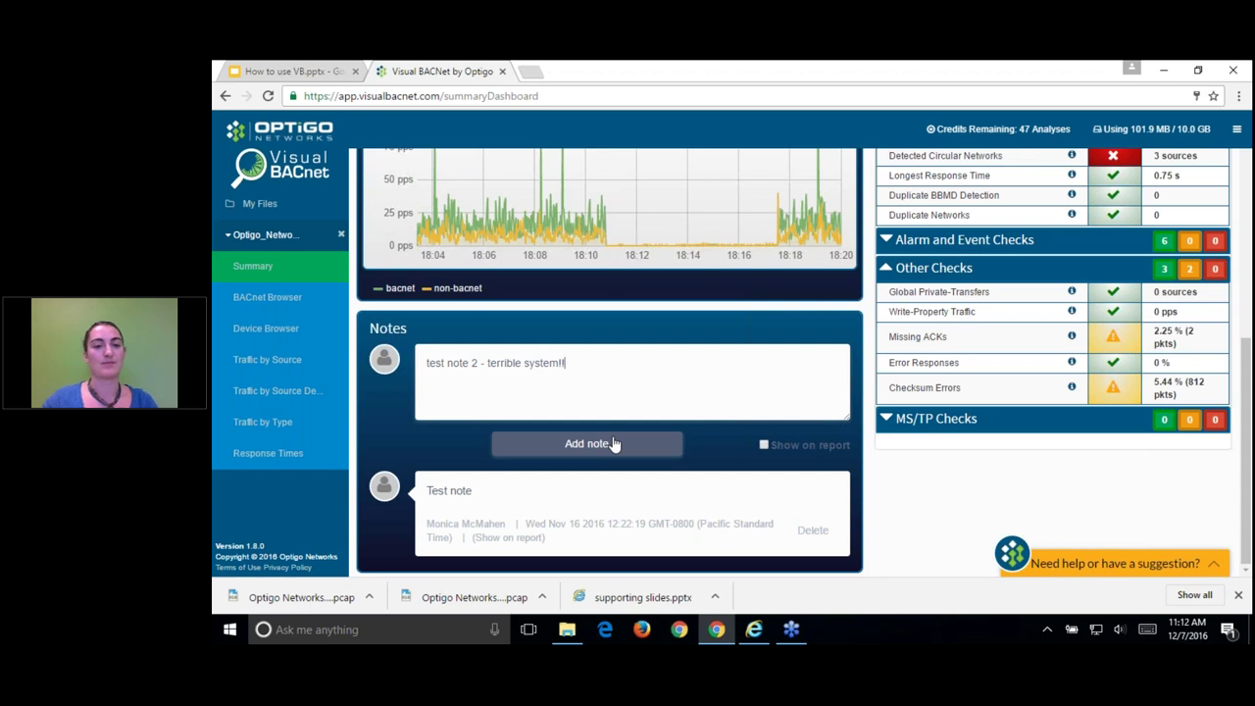
pyautogui.click(612, 444)
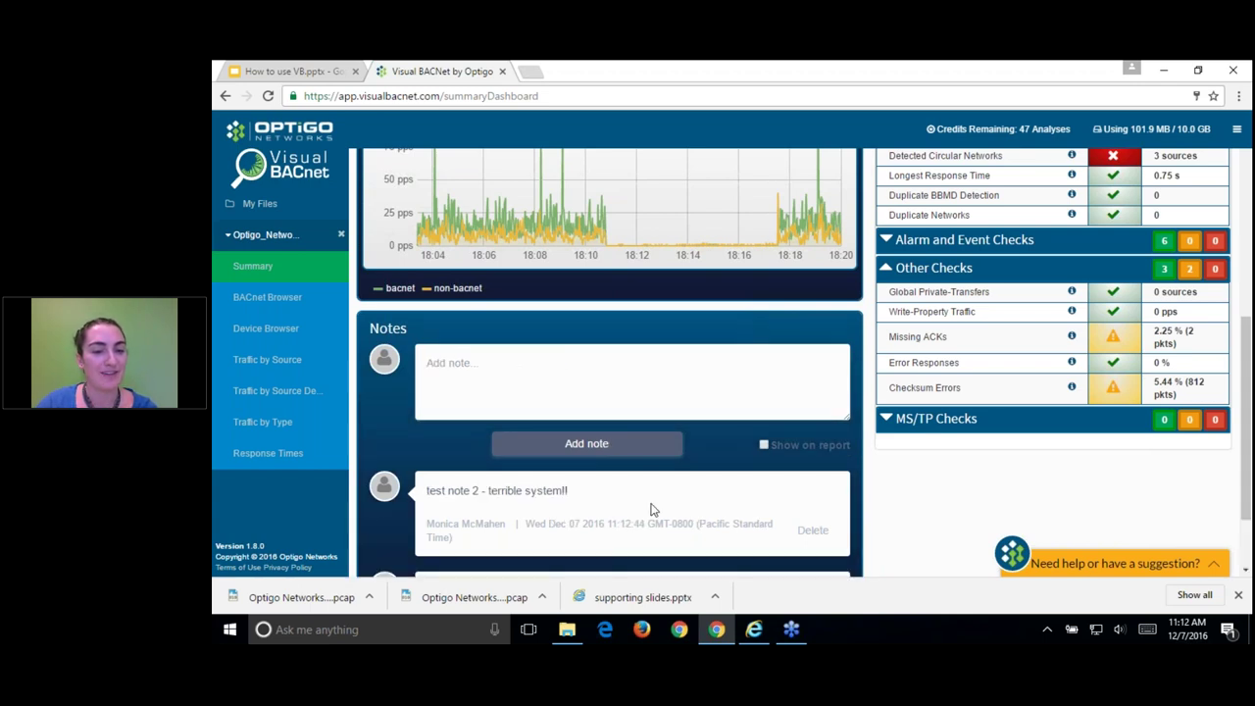
pyautogui.scroll(-1, 671, 512)
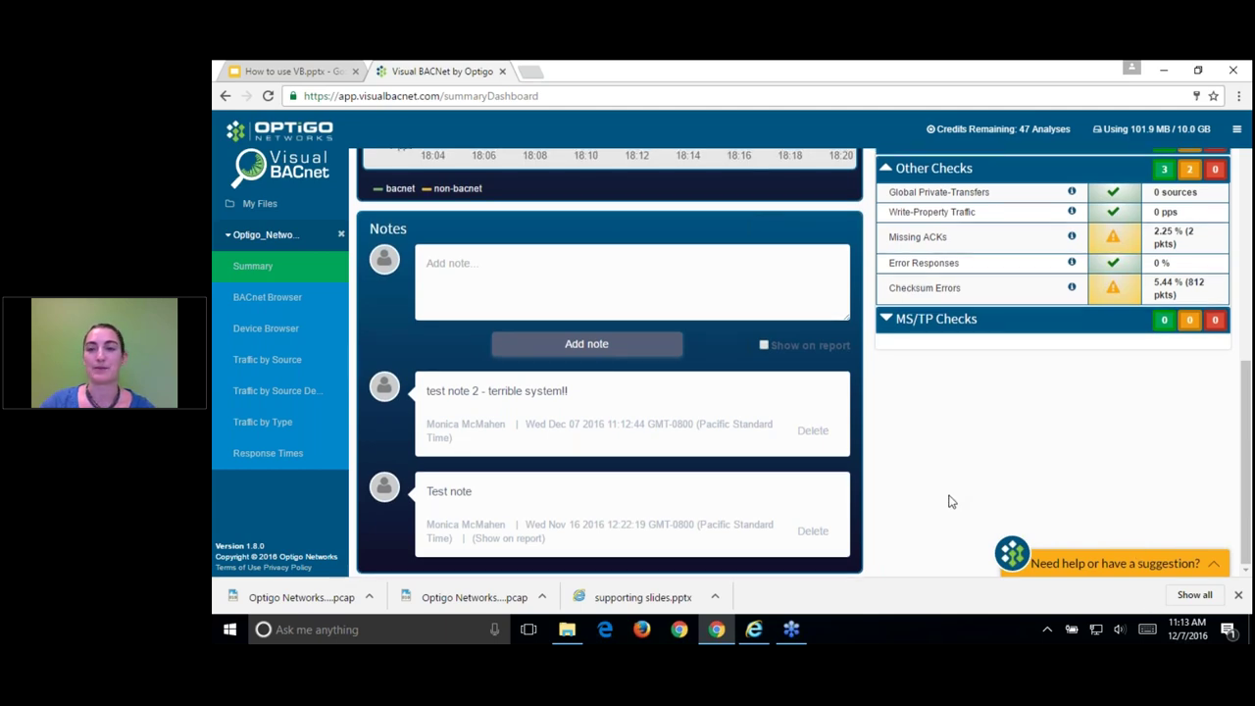
pyautogui.scroll(10, 948, 501)
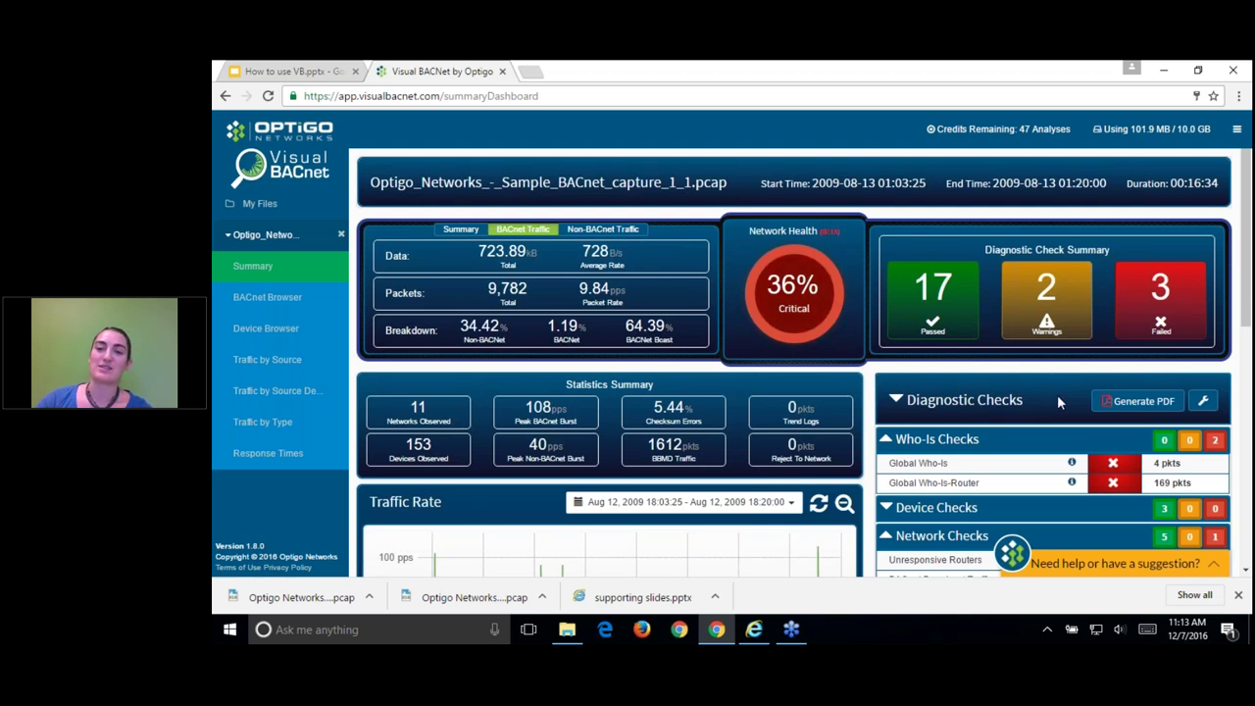
# Step: Expand and review the Device Checks results in the diagnostic checks list
pyautogui.scroll(-1, 1058, 397)
pyautogui.scroll(-1, 1058, 397)
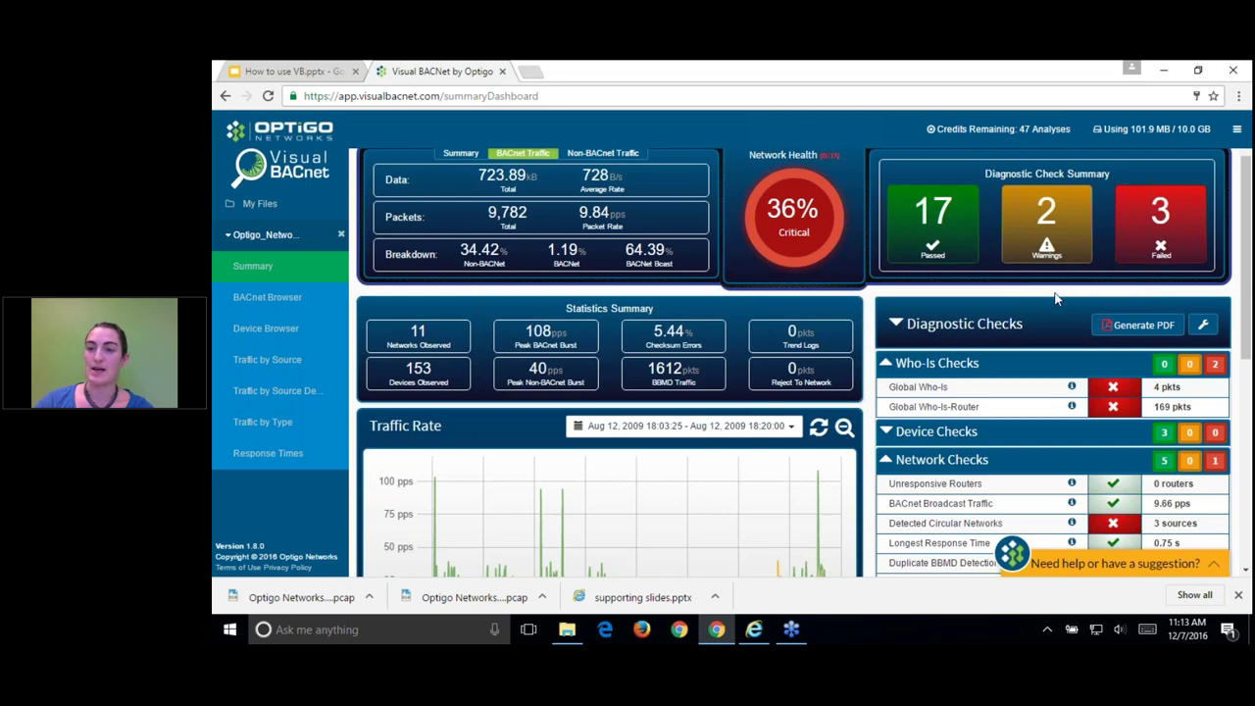
pyautogui.scroll(-1, 1055, 294)
pyautogui.scroll(-2, 1054, 292)
pyautogui.scroll(3, 1054, 292)
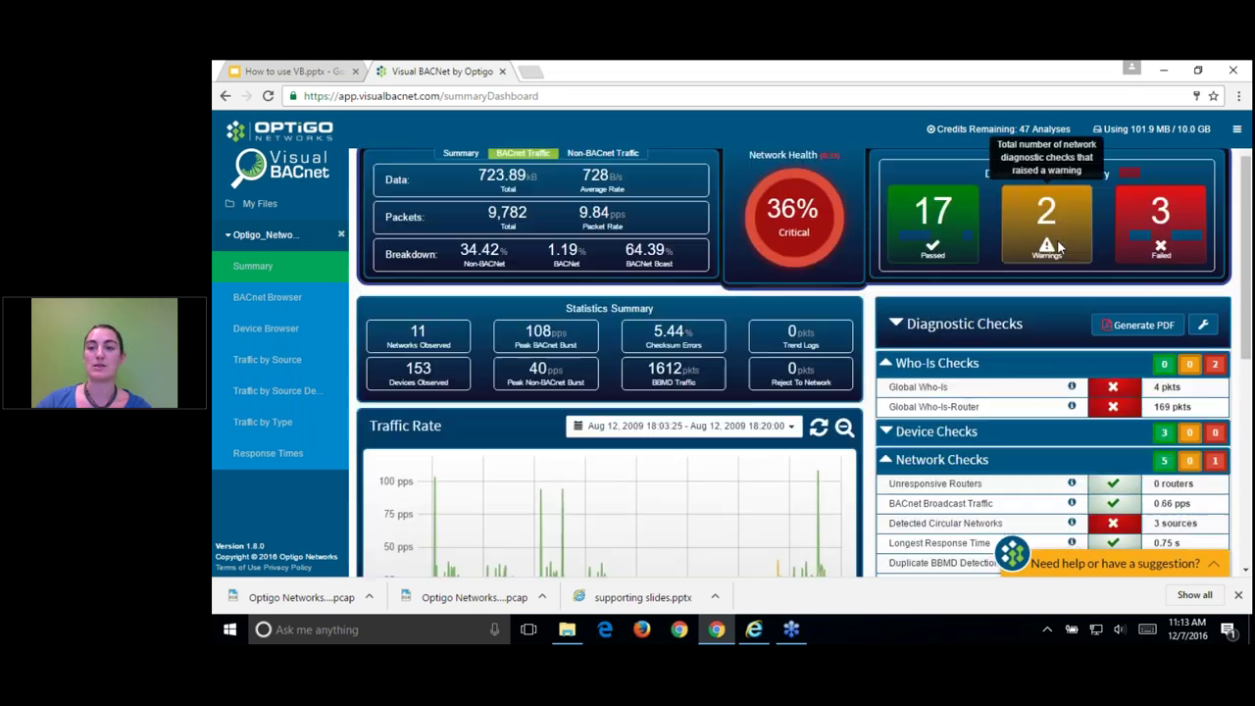
pyautogui.scroll(-2, 1090, 338)
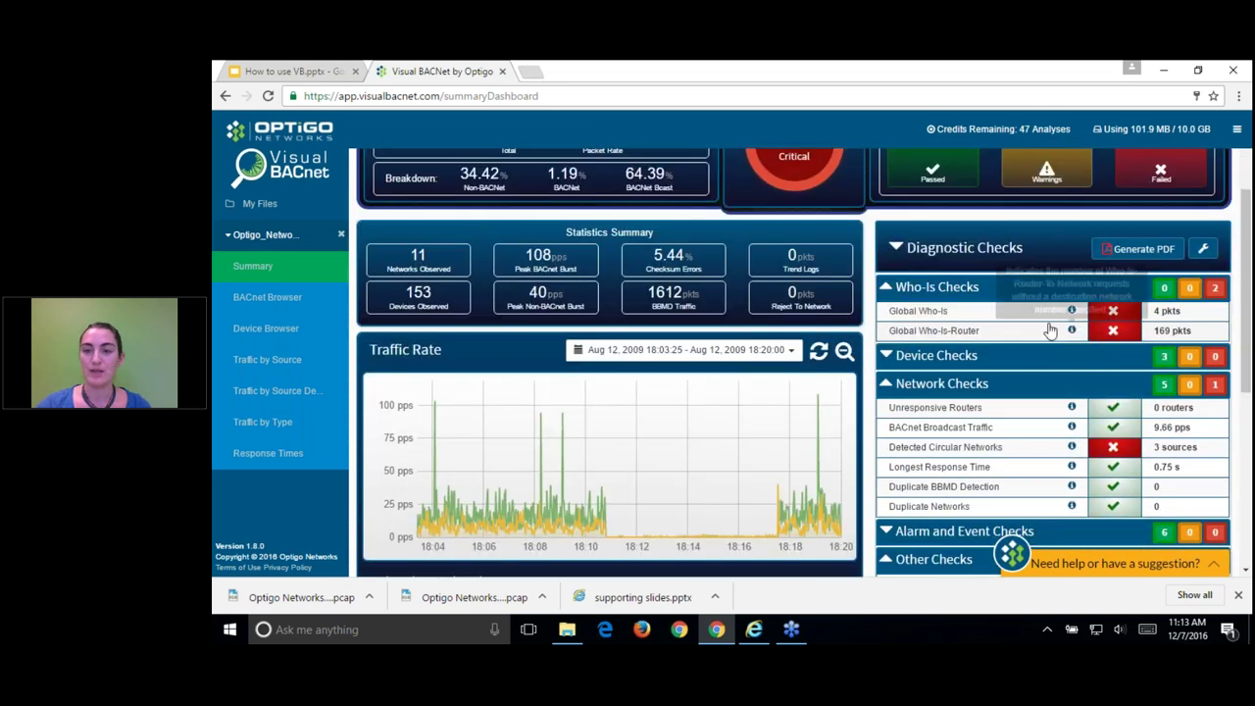
pyautogui.click(885, 359)
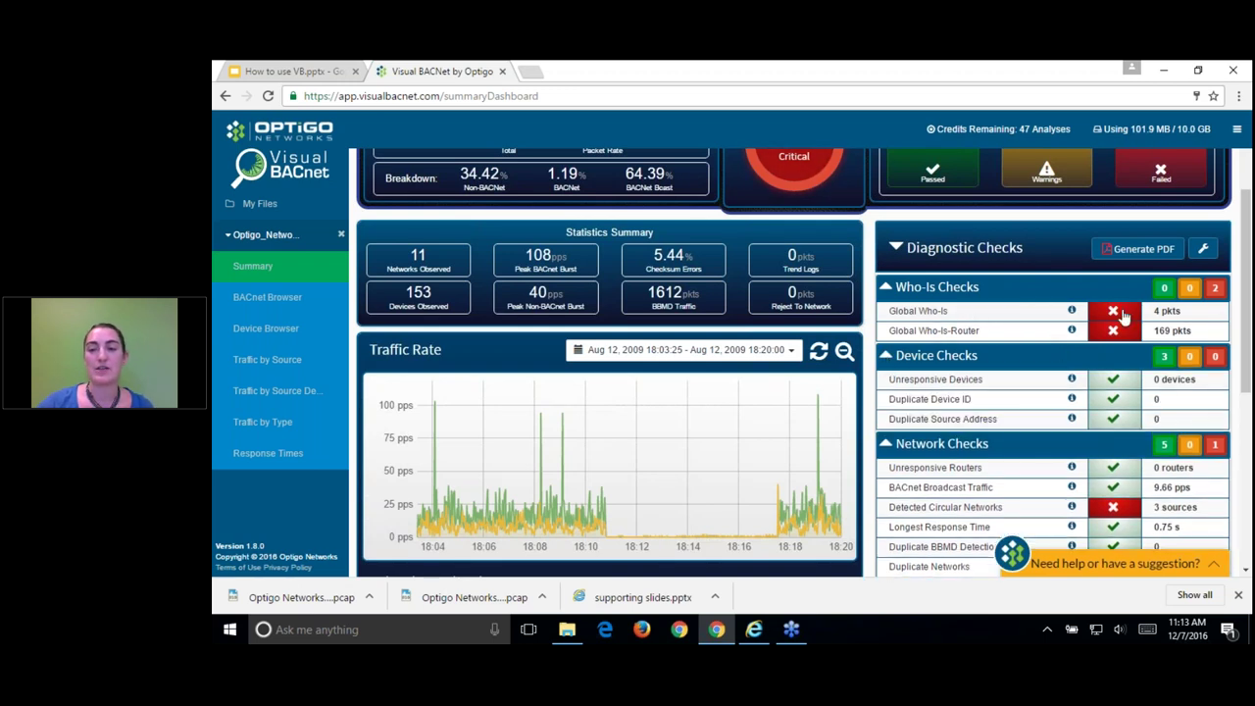
pyautogui.scroll(-2, 1117, 367)
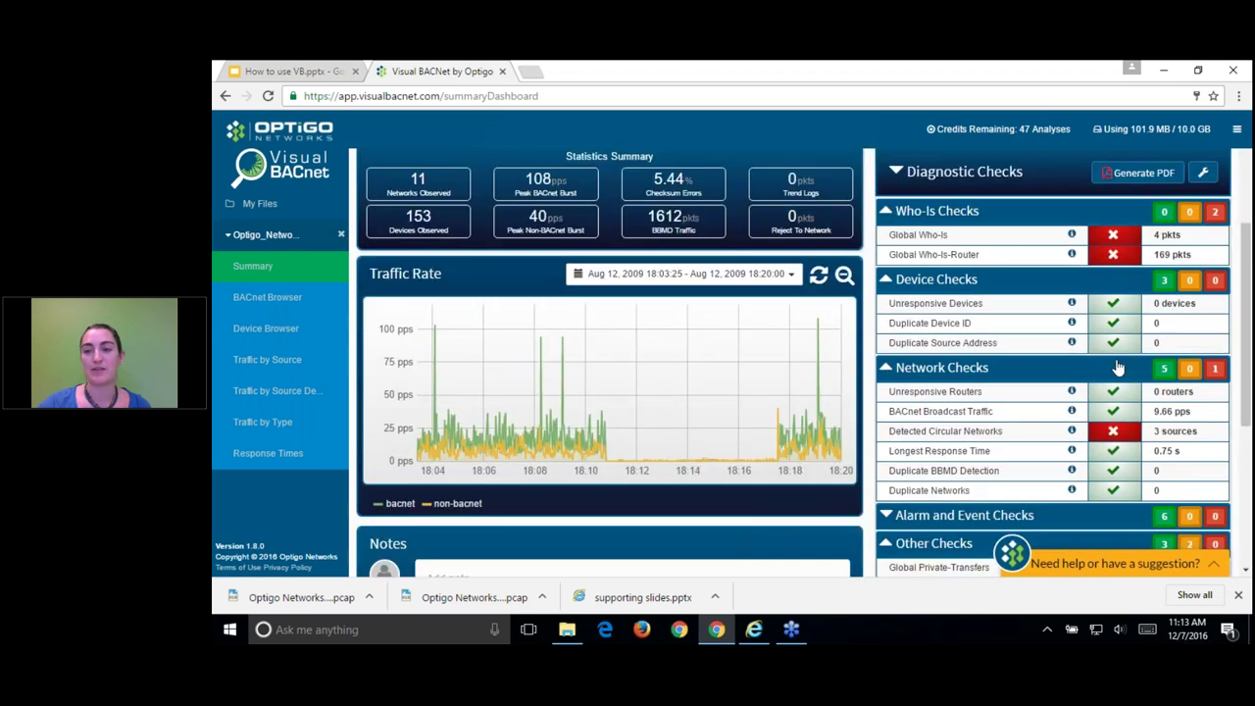
pyautogui.scroll(-2, 1118, 366)
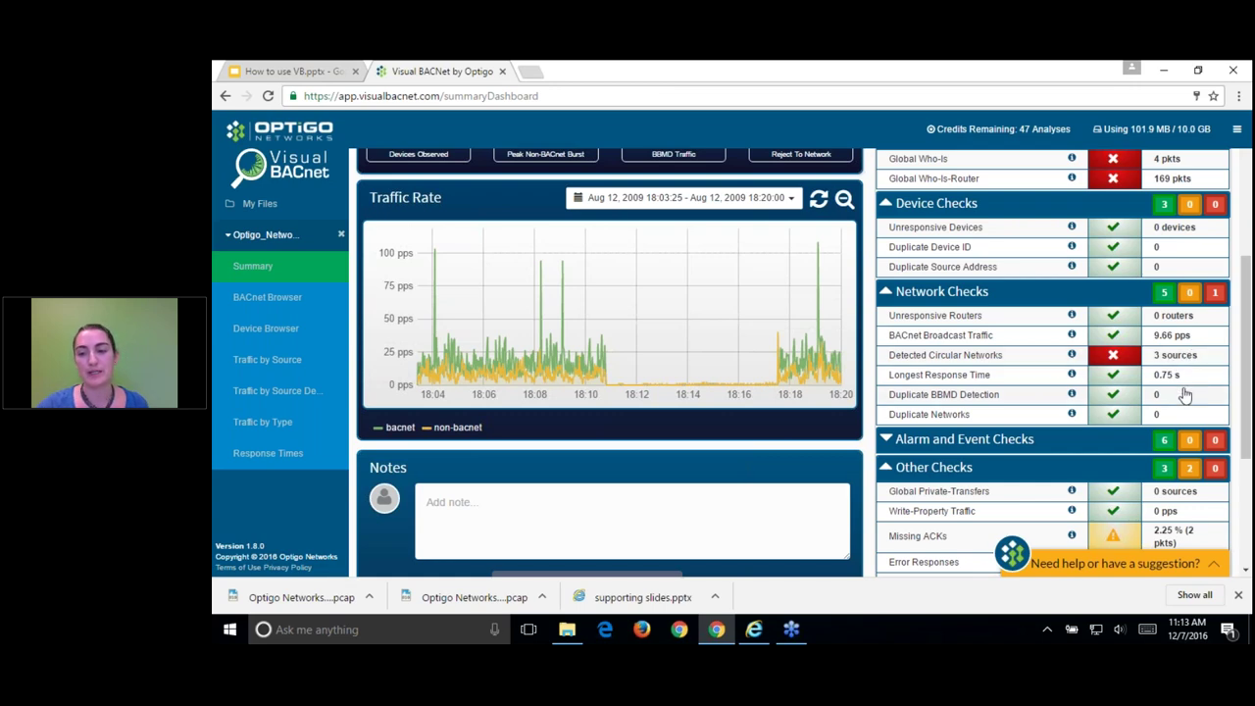
pyautogui.scroll(-3, 1184, 394)
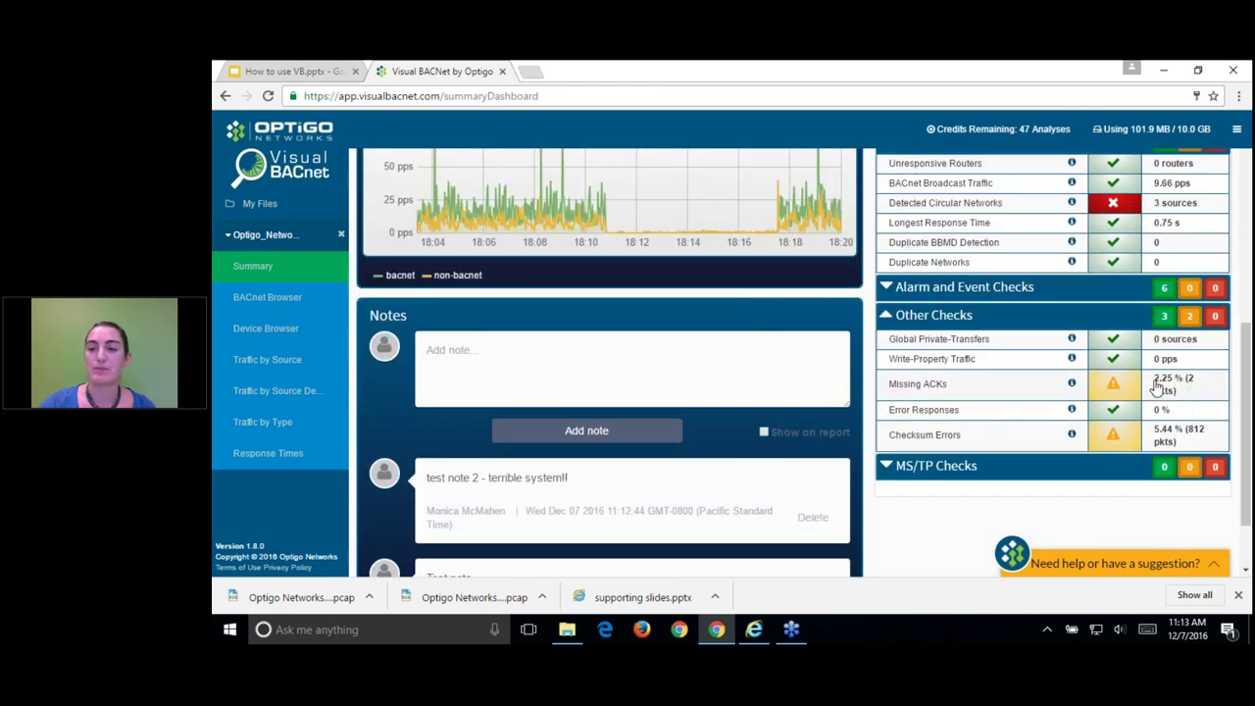
# Step: Open the Network Health Score Details for the 36% Critical score
pyautogui.scroll(6, 1073, 361)
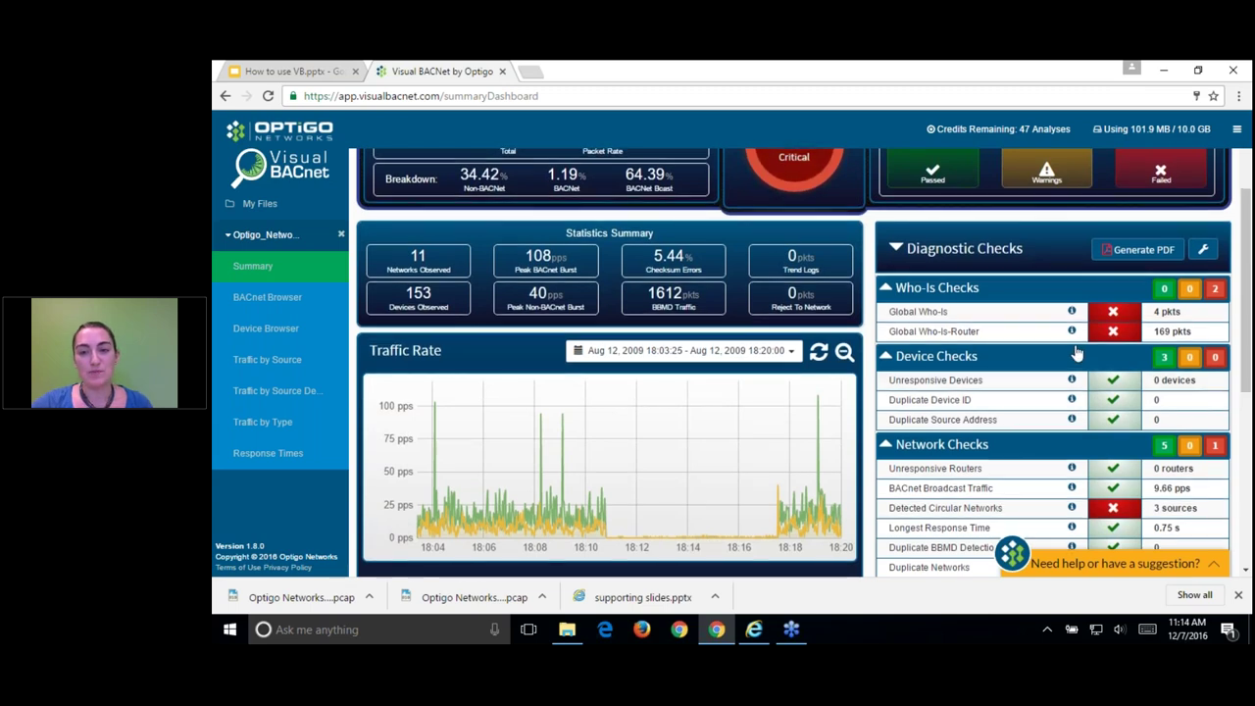
pyautogui.scroll(2, 1076, 353)
pyautogui.moveTo(806, 242)
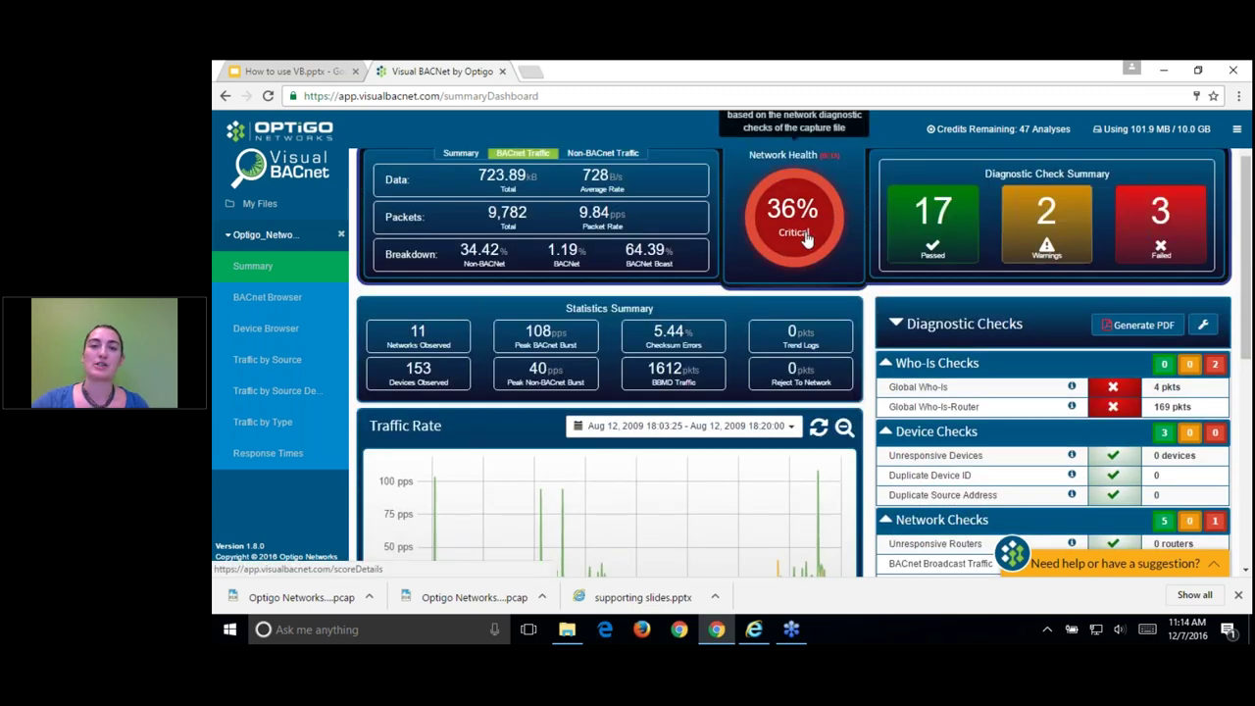
pyautogui.click(807, 245)
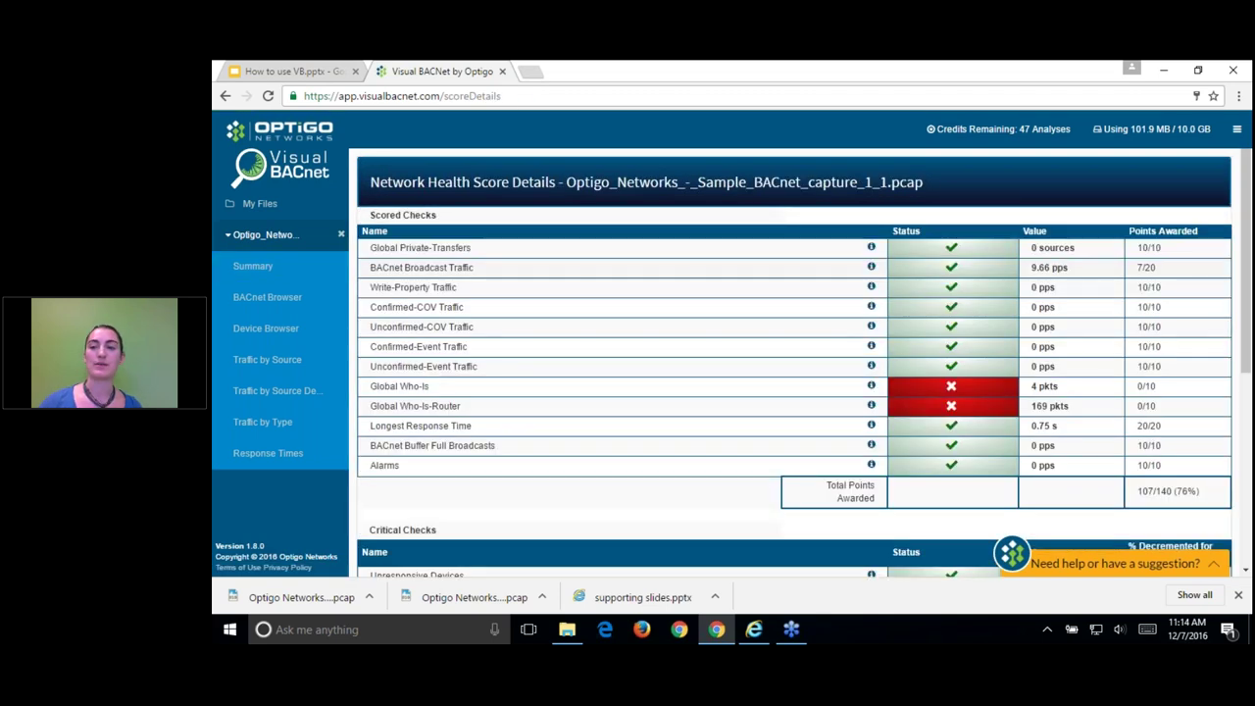
pyautogui.scroll(-4, 823, 299)
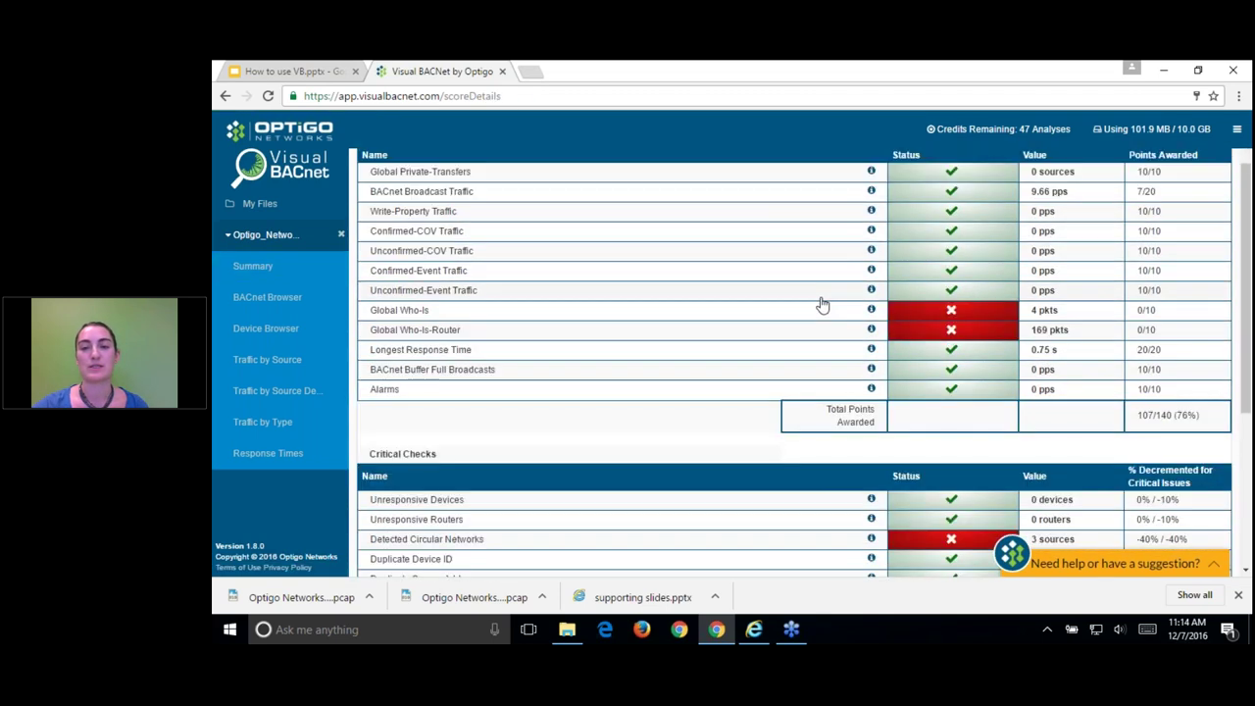
pyautogui.scroll(-2, 775, 321)
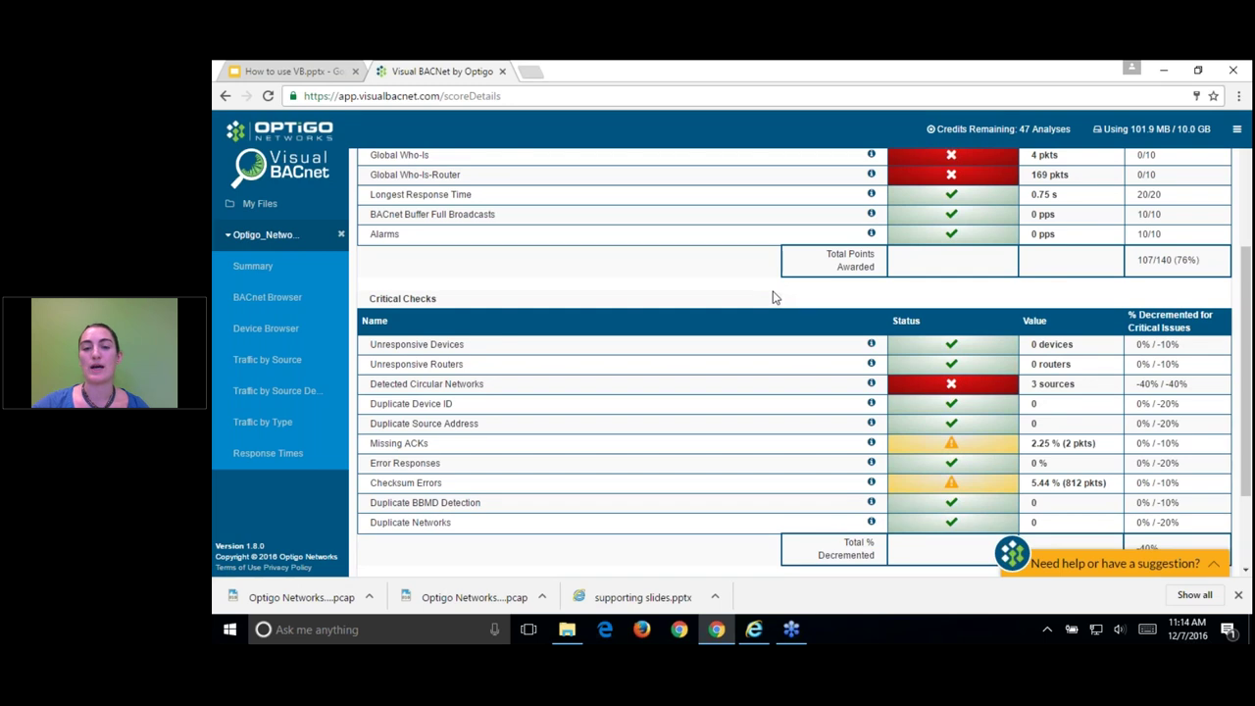
pyautogui.scroll(-2, 770, 323)
pyautogui.scroll(-2, 769, 328)
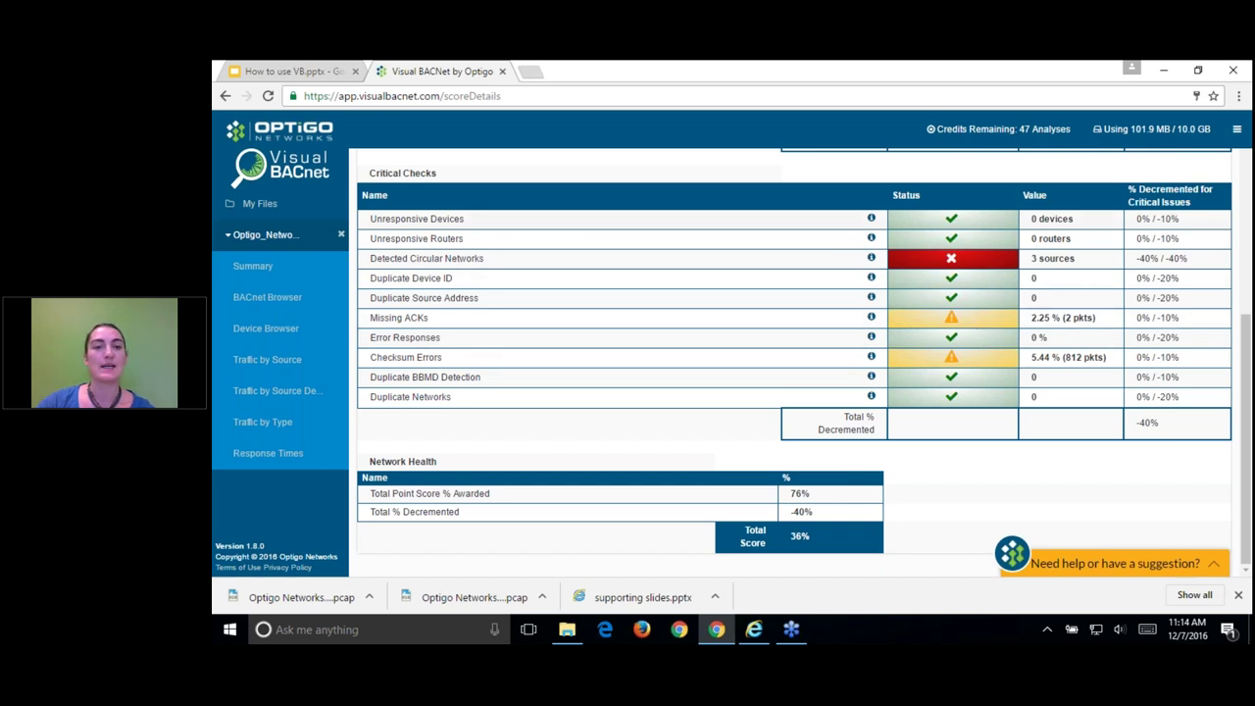
pyautogui.scroll(1, 813, 266)
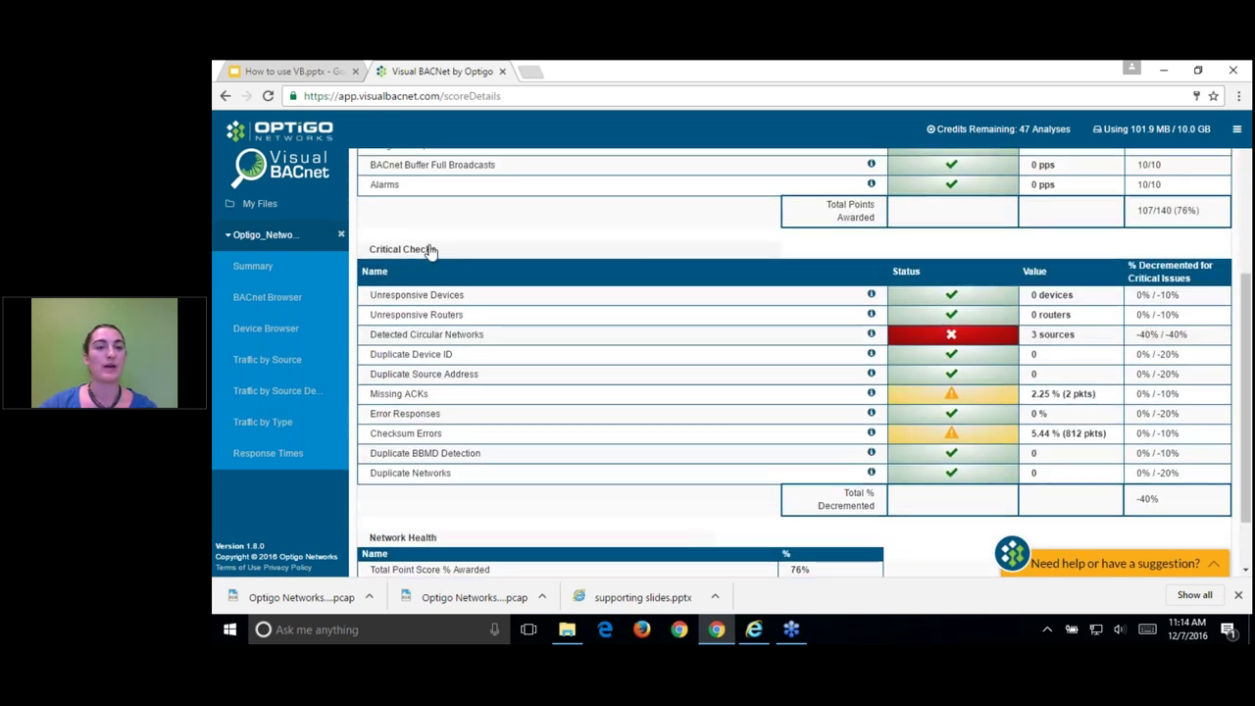
pyautogui.scroll(2, 600, 340)
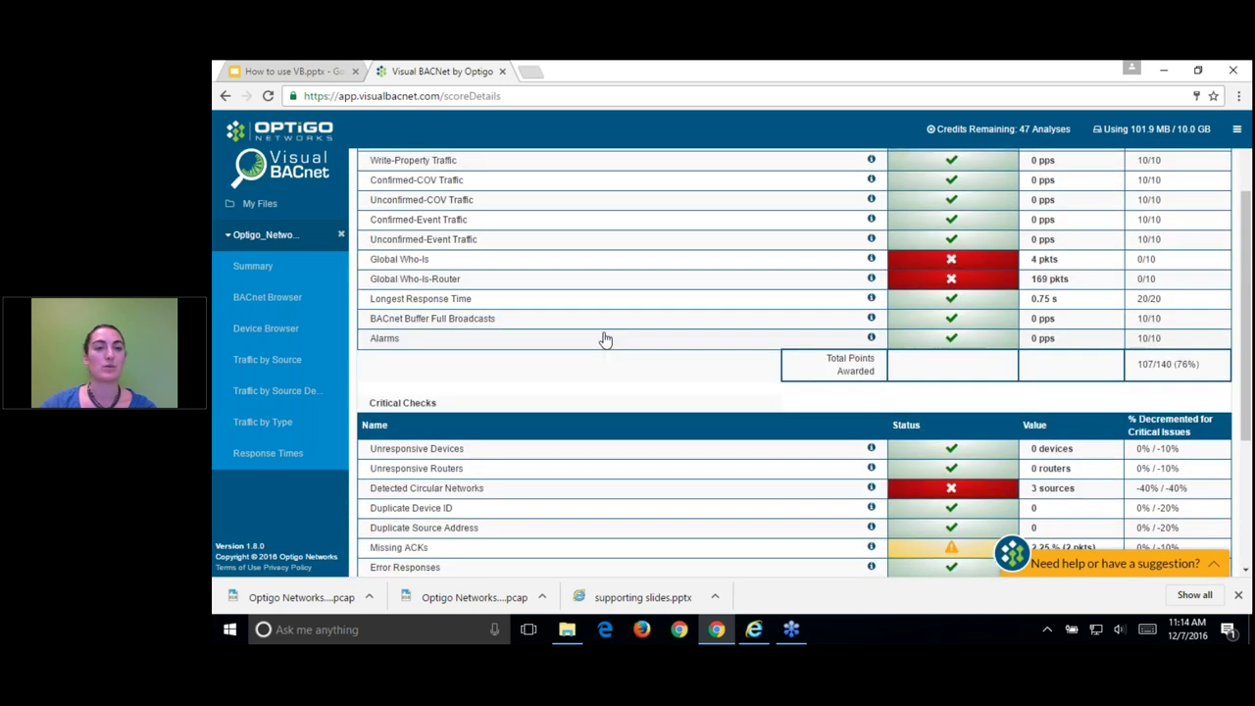
pyautogui.scroll(1, 605, 339)
pyautogui.scroll(-1, 769, 309)
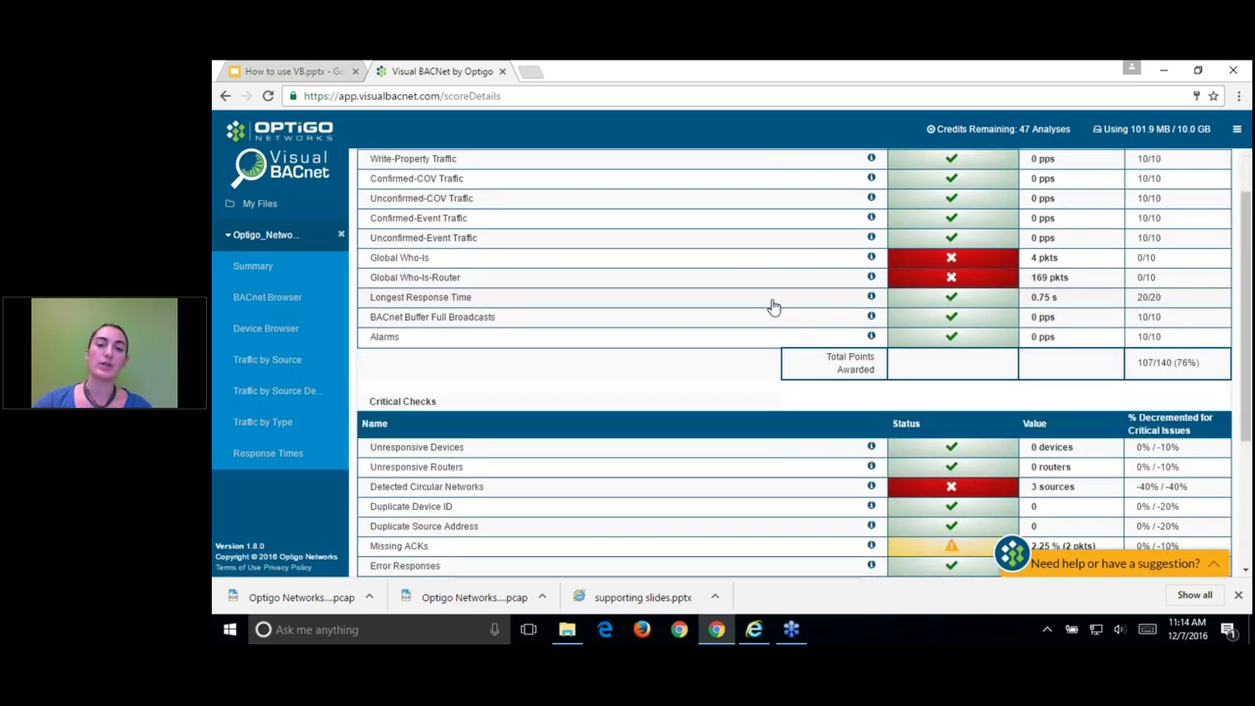
pyautogui.scroll(-1, 794, 318)
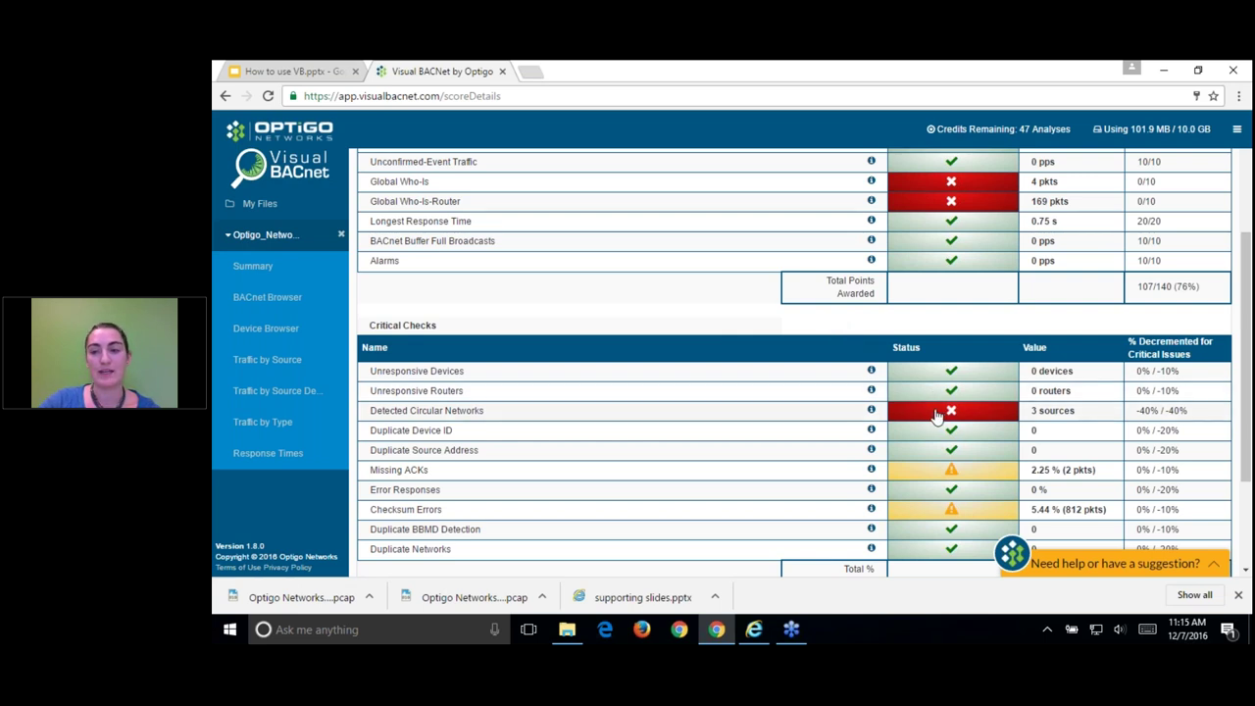
pyautogui.click(936, 416)
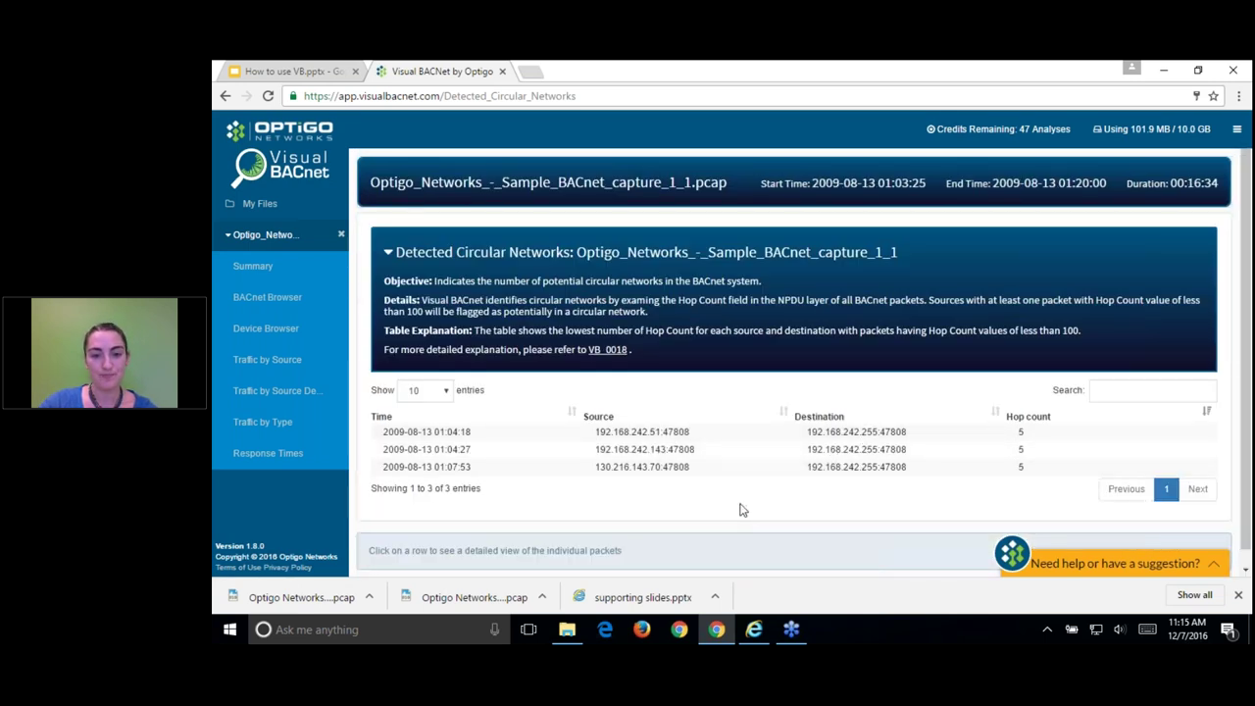
pyautogui.scroll(-1, 743, 505)
pyautogui.click(632, 418)
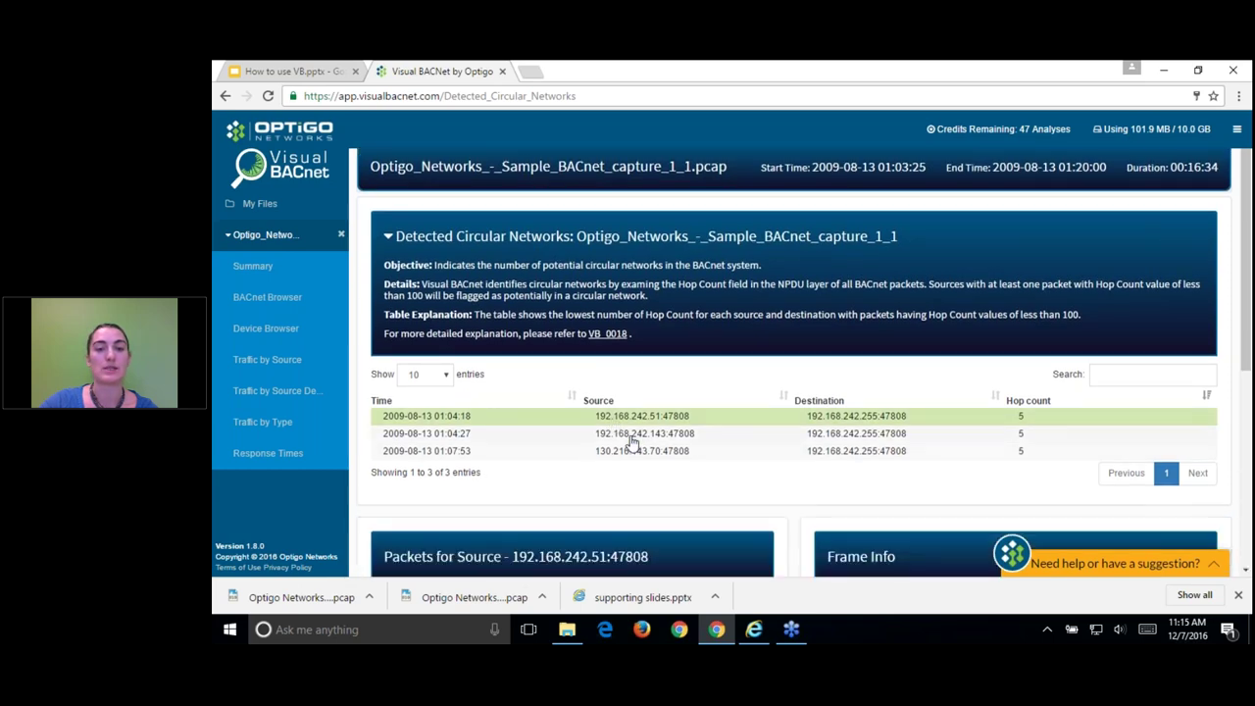
pyautogui.scroll(-3, 632, 476)
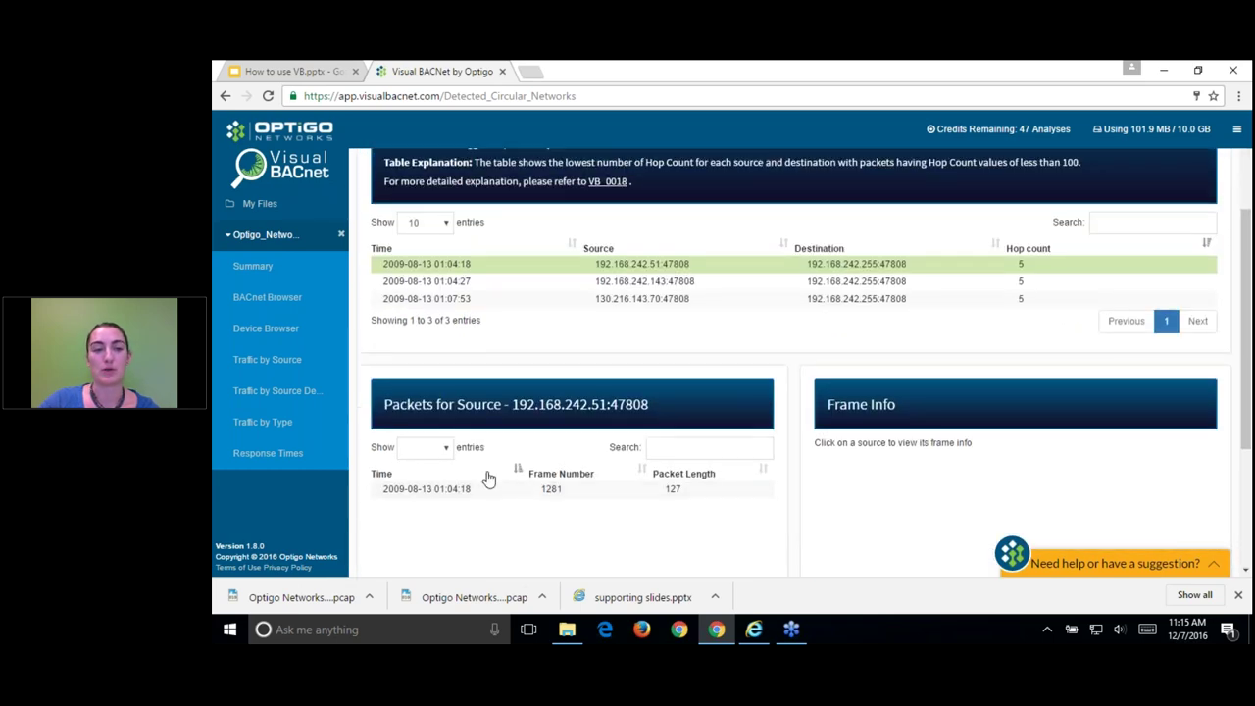
pyautogui.click(226, 98)
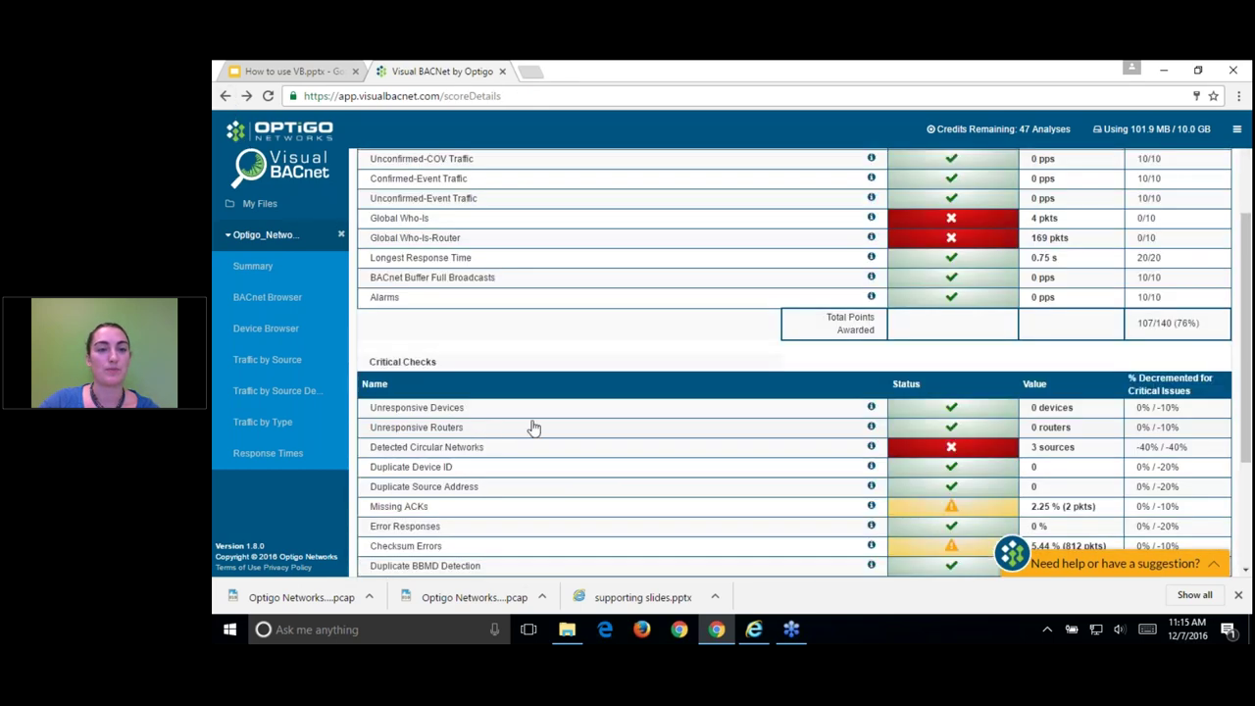
pyautogui.scroll(-3, 963, 427)
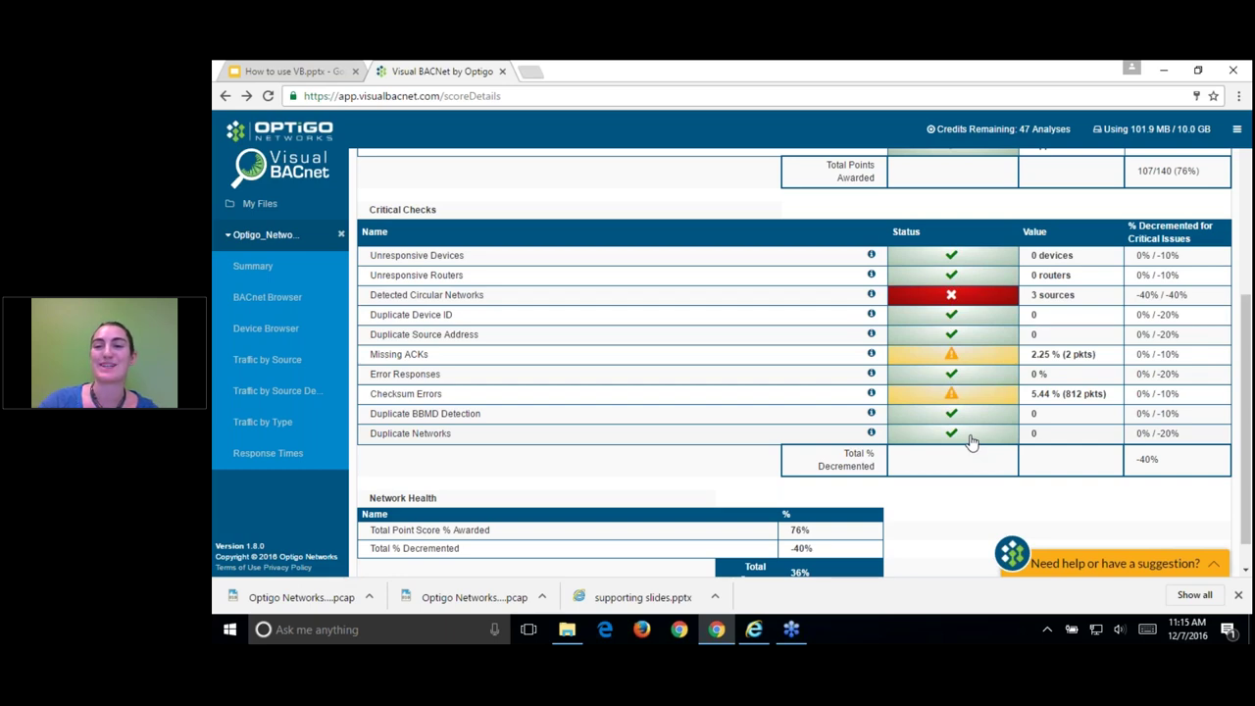
pyautogui.scroll(6, 968, 436)
pyautogui.scroll(1, 953, 238)
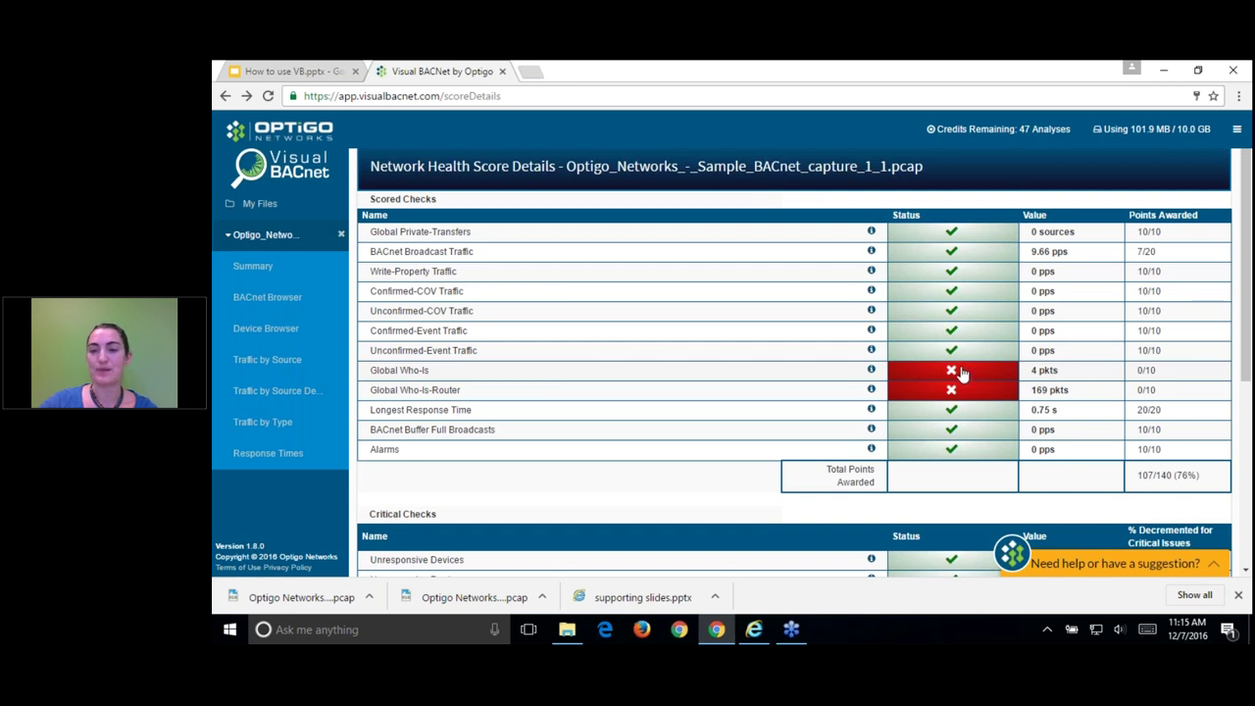
pyautogui.scroll(-1, 1238, 391)
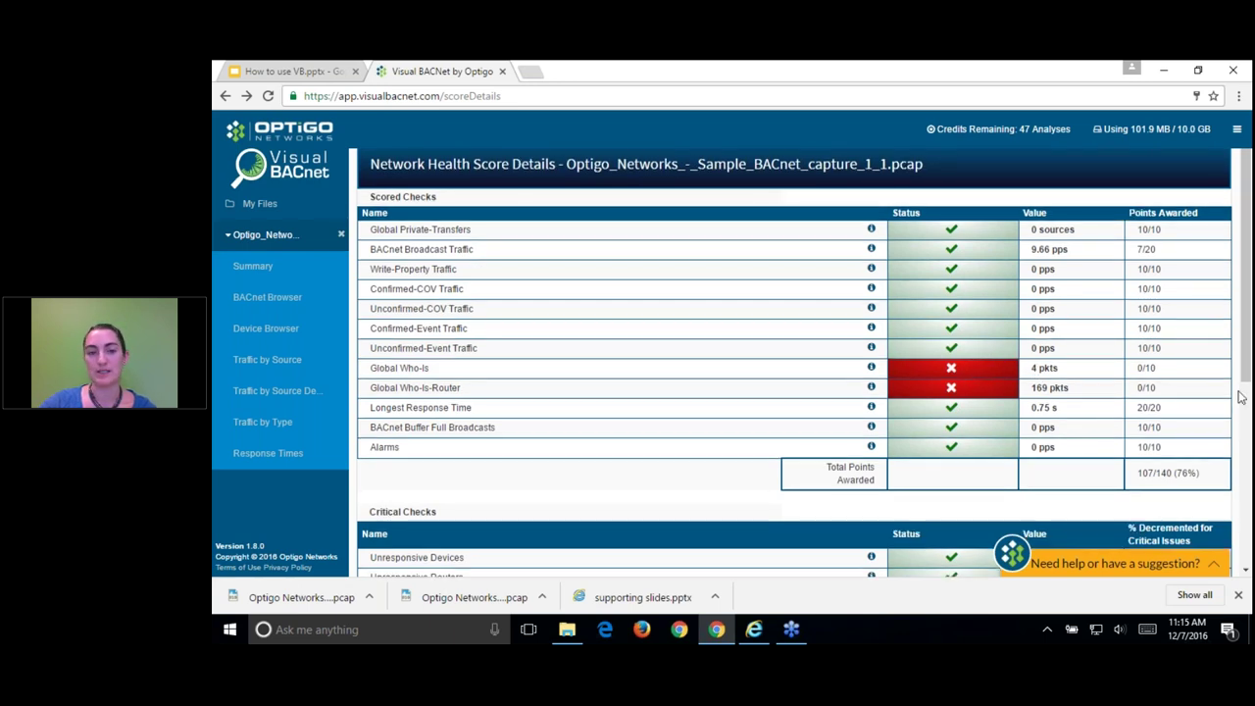
pyautogui.scroll(-3, 1238, 396)
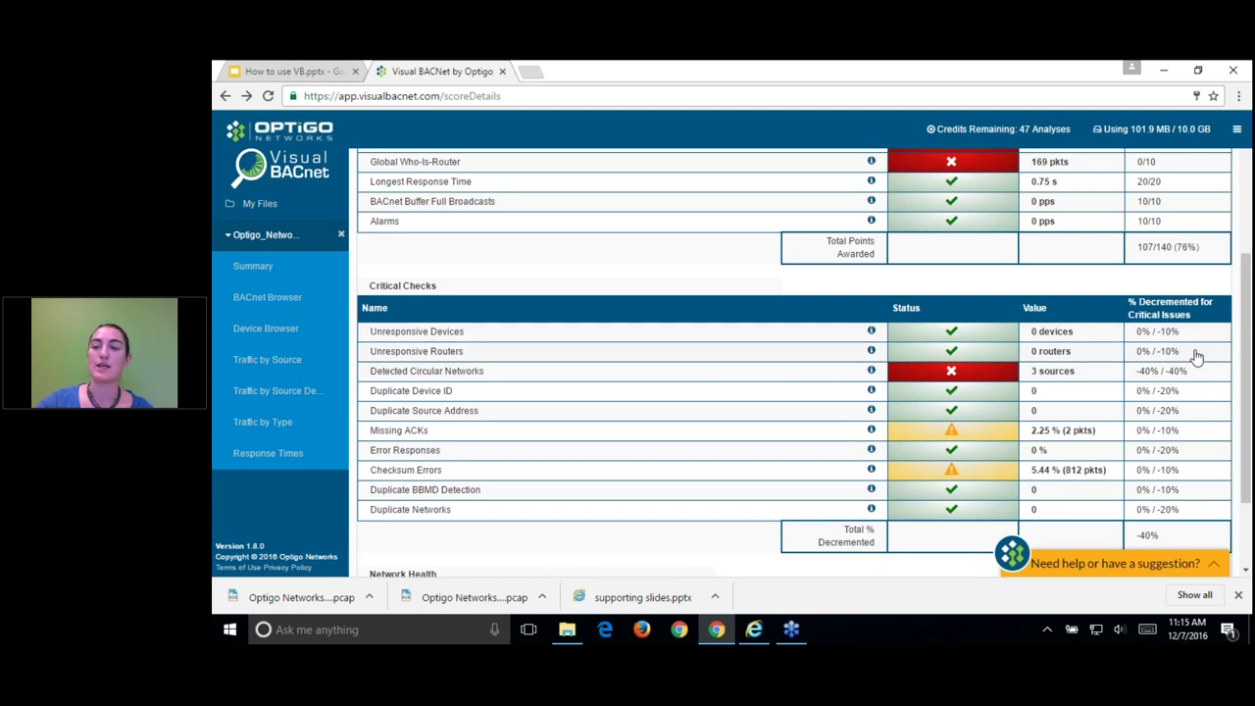
pyautogui.scroll(-1, 1181, 400)
pyautogui.scroll(4, 1180, 405)
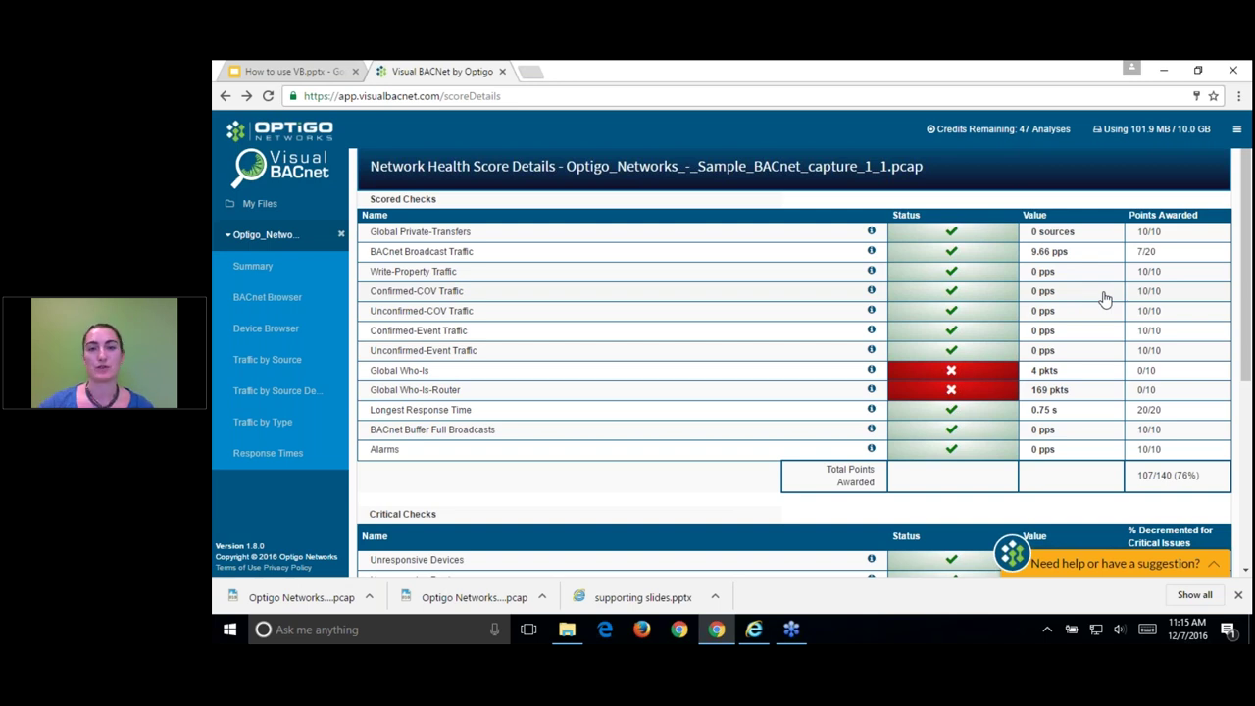
pyautogui.scroll(-1, 1105, 304)
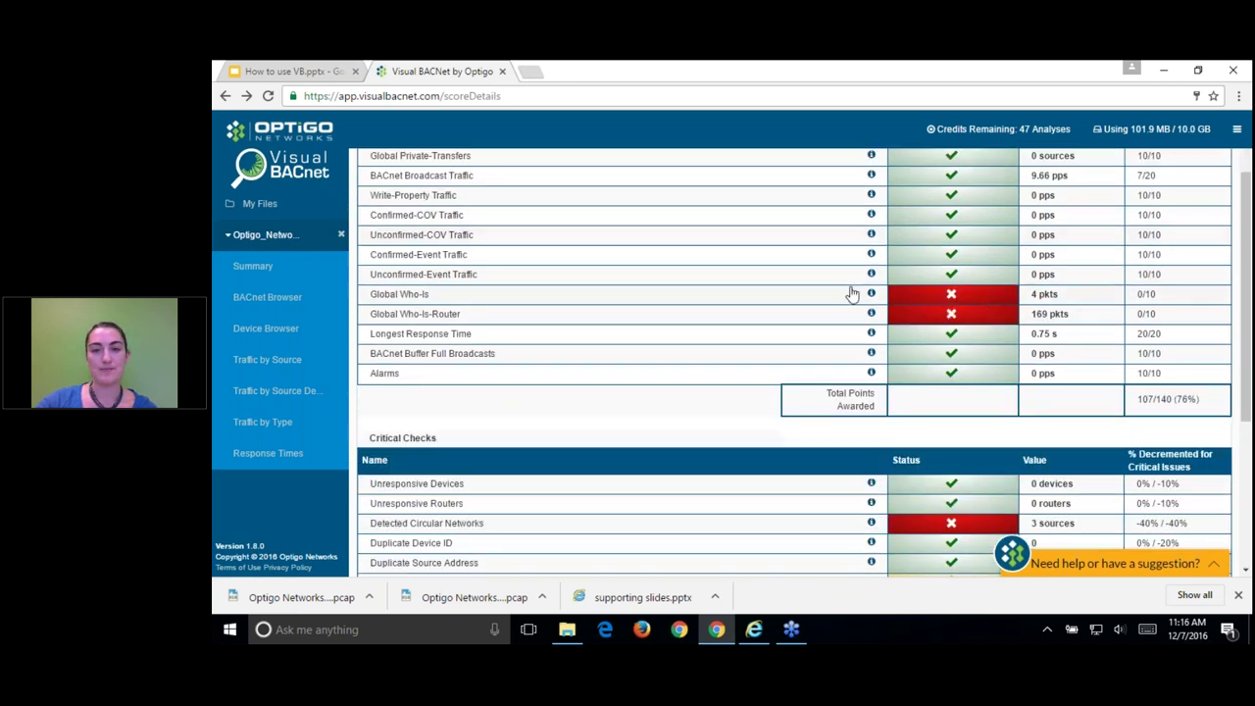
# Step: From Summary, open the failed Global Who-Is check and show source 192.168.242.9:47808's 4 packets
pyautogui.click(279, 271)
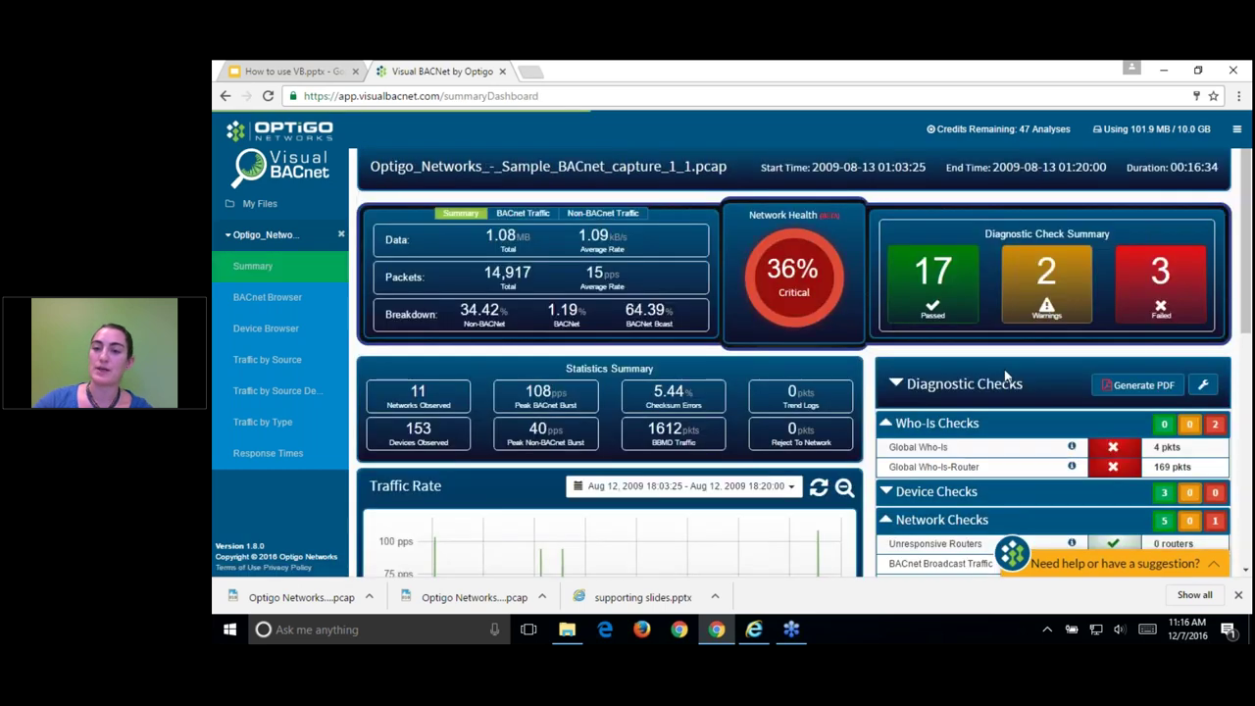
pyautogui.scroll(-1, 956, 297)
pyautogui.scroll(-1, 1019, 448)
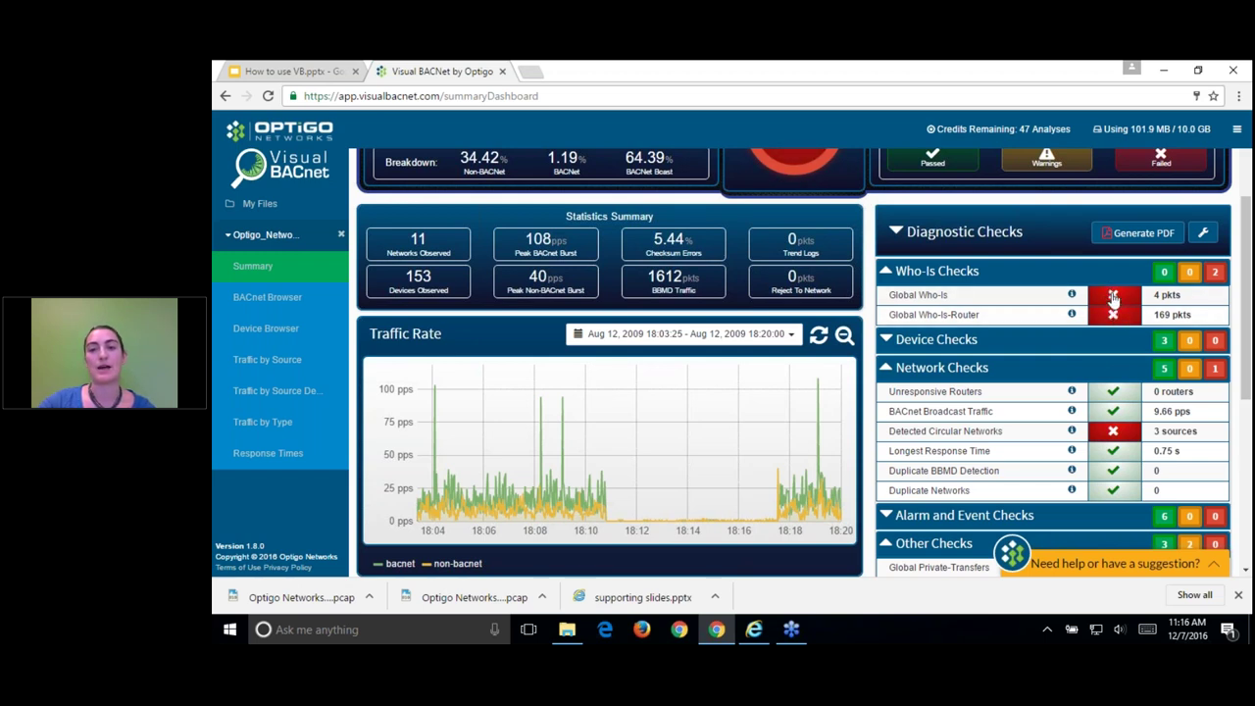
pyautogui.click(1116, 298)
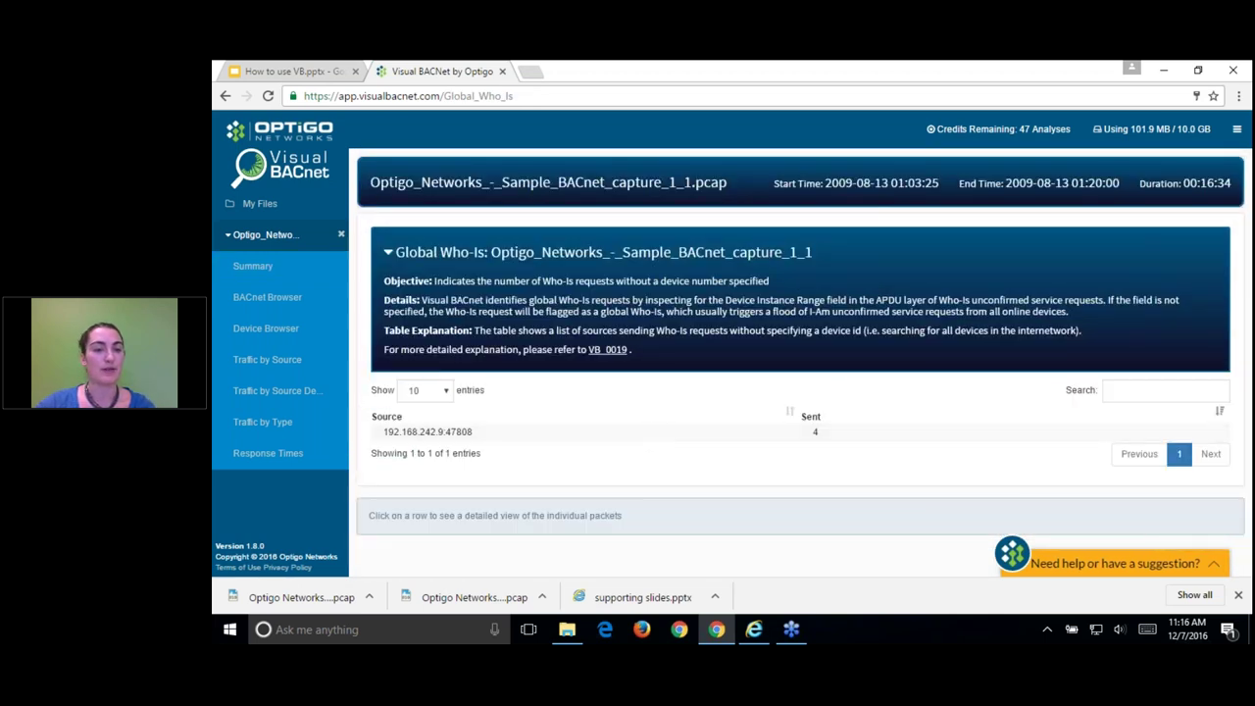
pyautogui.click(472, 435)
pyautogui.scroll(-2, 560, 401)
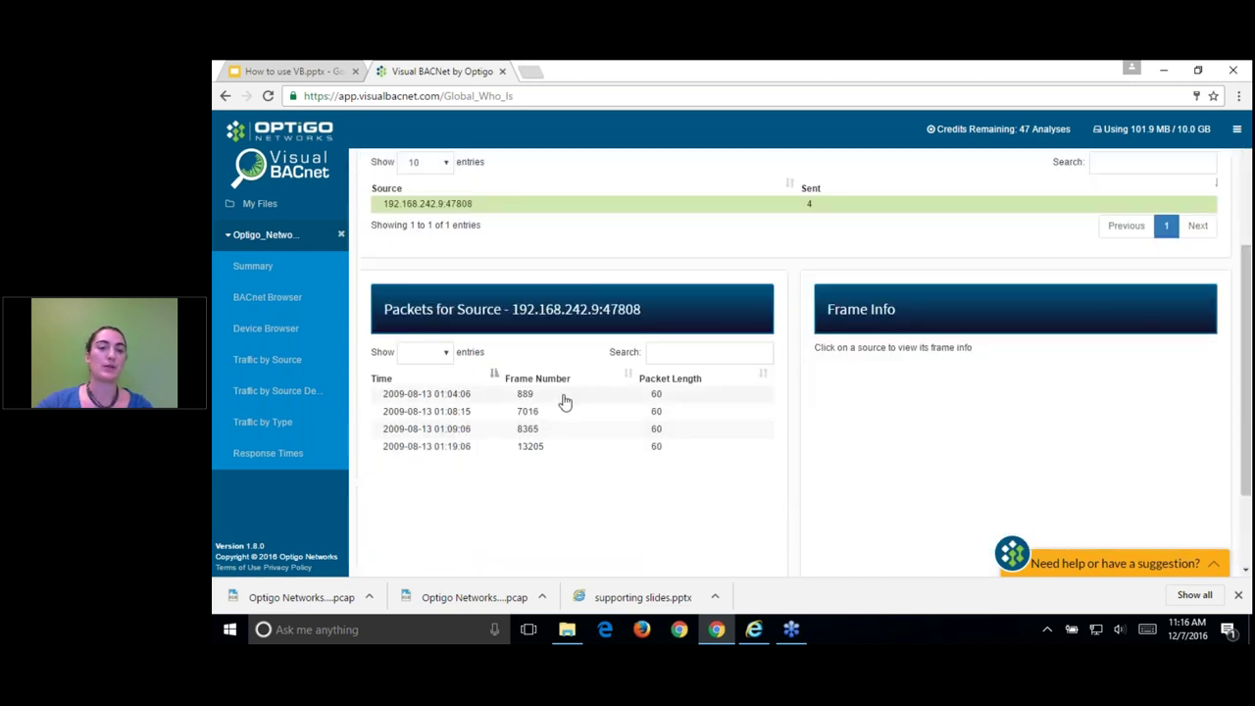
# Step: Inspect the frame details of Global Who-Is packet 889
pyautogui.click(564, 397)
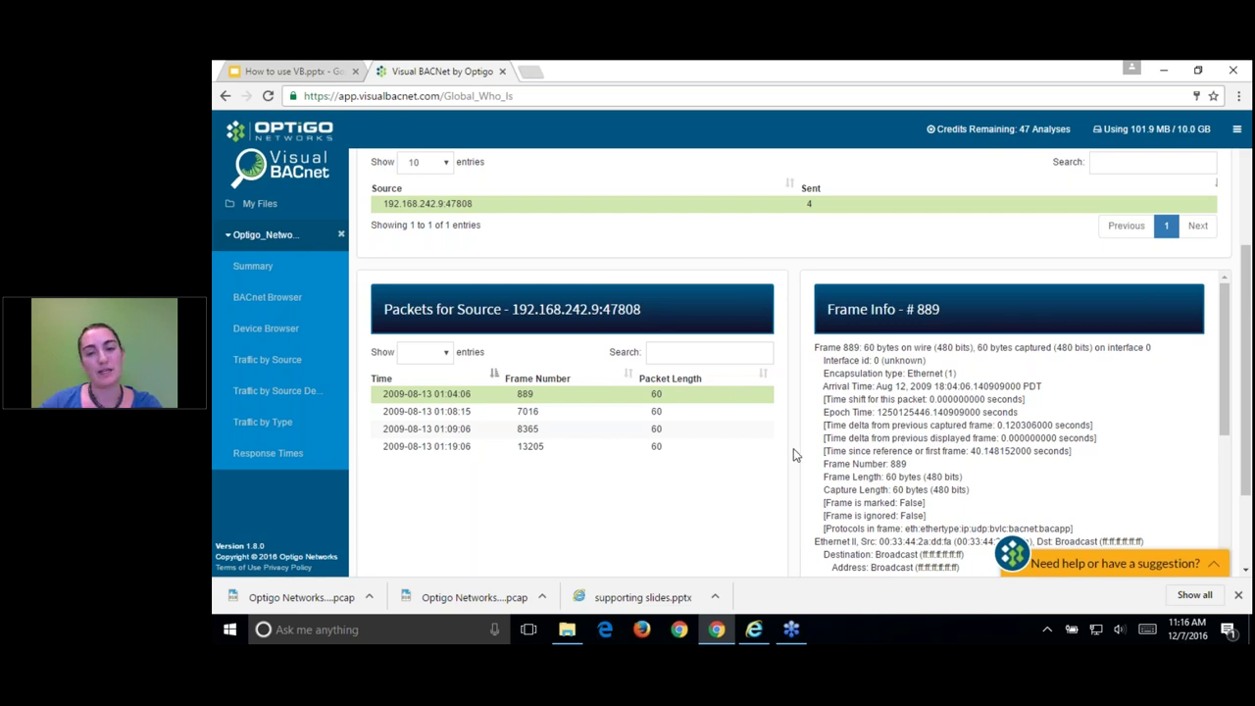
pyautogui.scroll(-1, 796, 453)
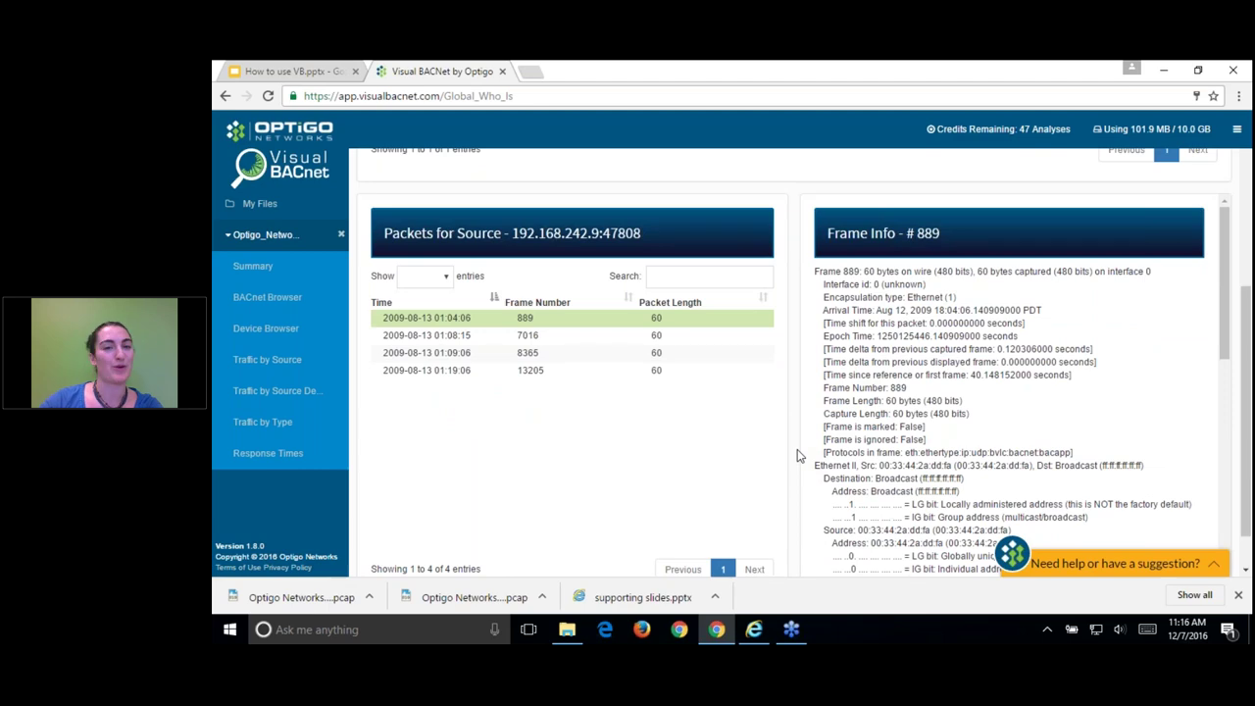
pyautogui.moveTo(880, 271); pyautogui.dragTo(963, 462)
pyautogui.scroll(-2, 986, 434)
pyautogui.click(986, 437)
pyautogui.scroll(-2, 986, 437)
pyautogui.scroll(-3, 986, 437)
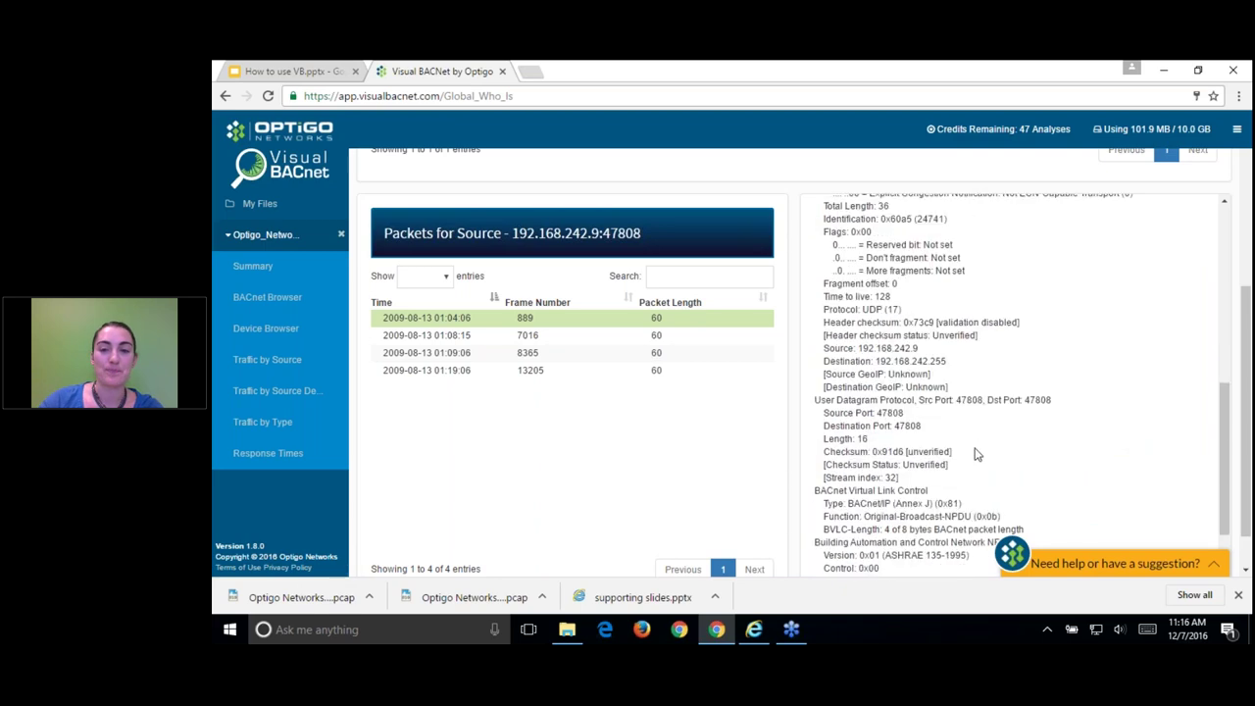
pyautogui.scroll(1, 562, 434)
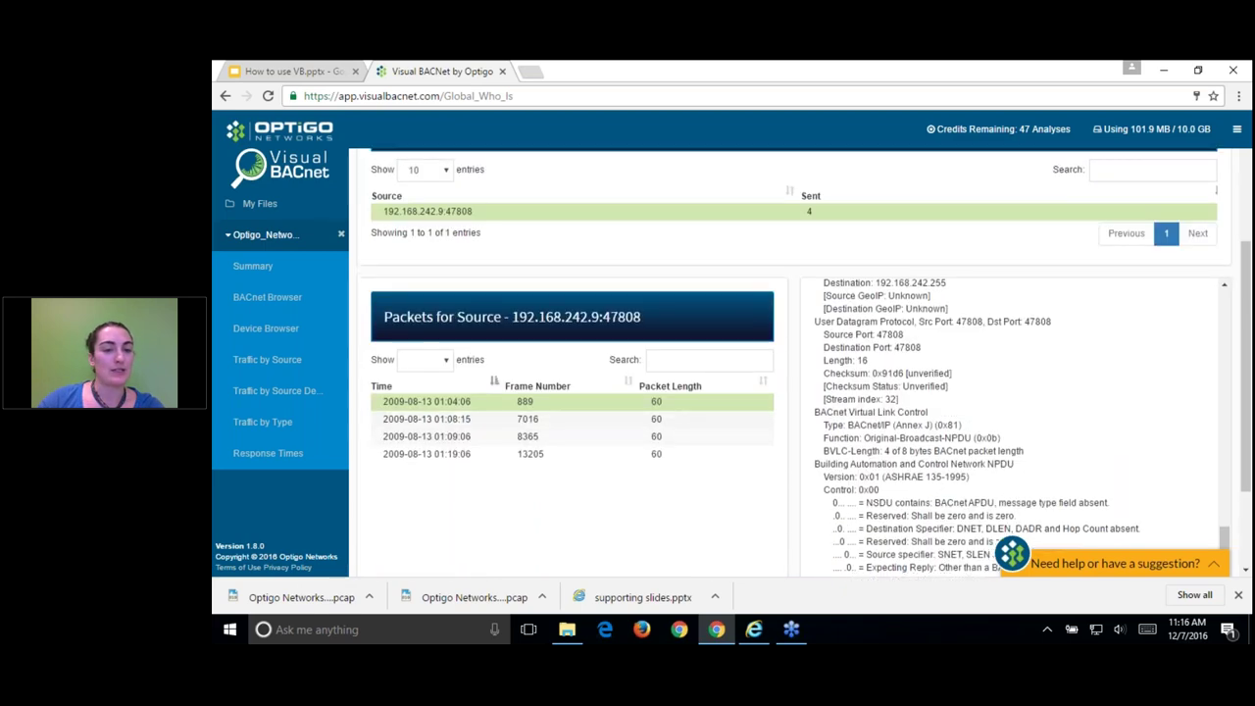
pyautogui.scroll(1, 553, 446)
# Step: View frame details for packets 7016 and 8365, then return to the summary dashboard
pyautogui.click(534, 487)
pyautogui.click(534, 504)
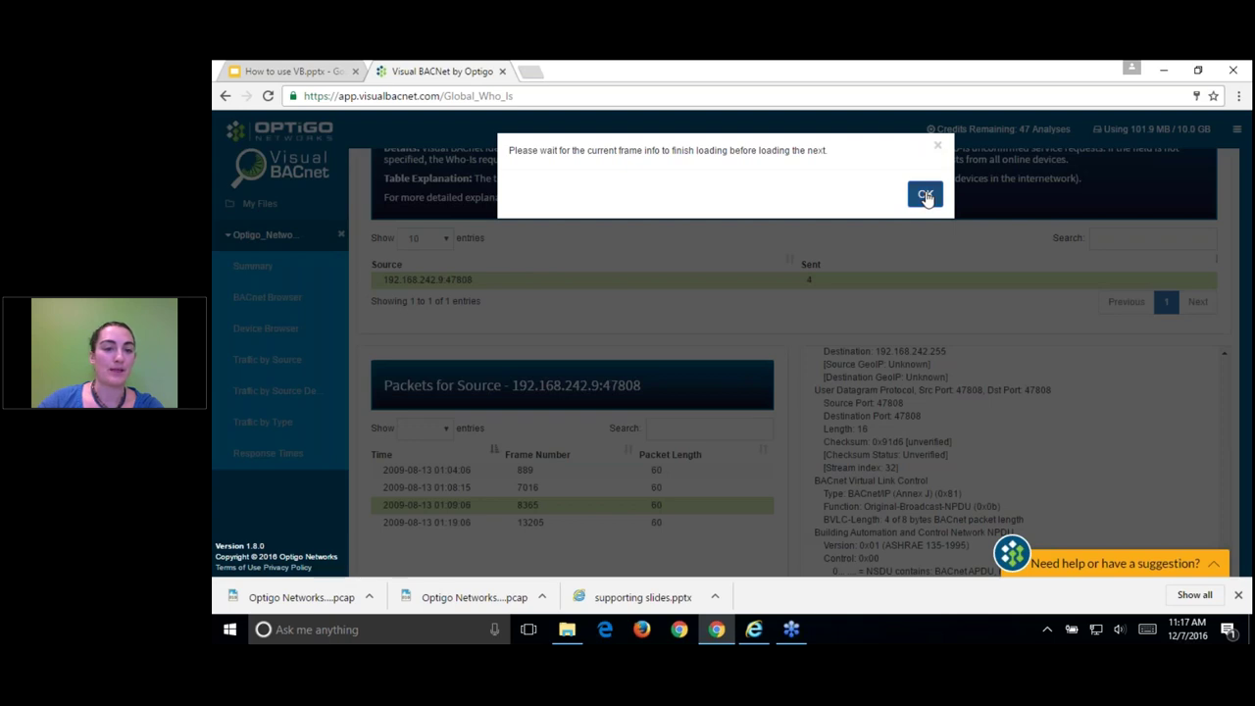
pyautogui.click(926, 196)
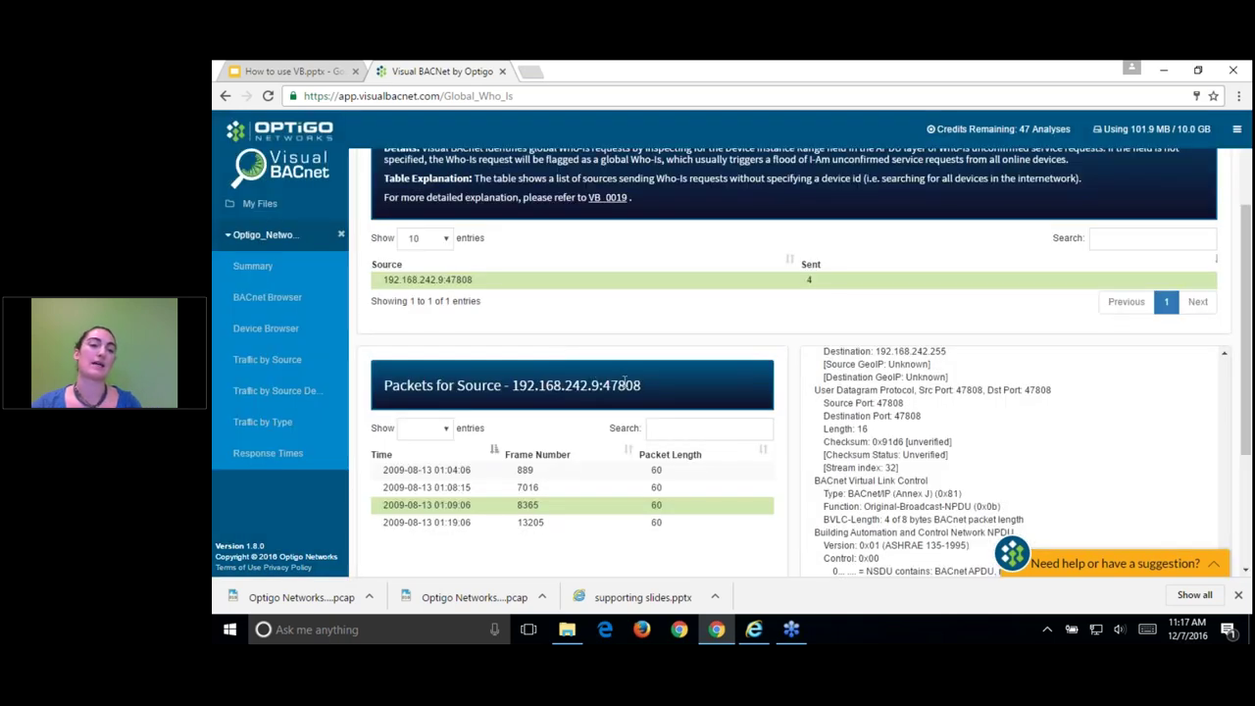
pyautogui.scroll(2, 640, 385)
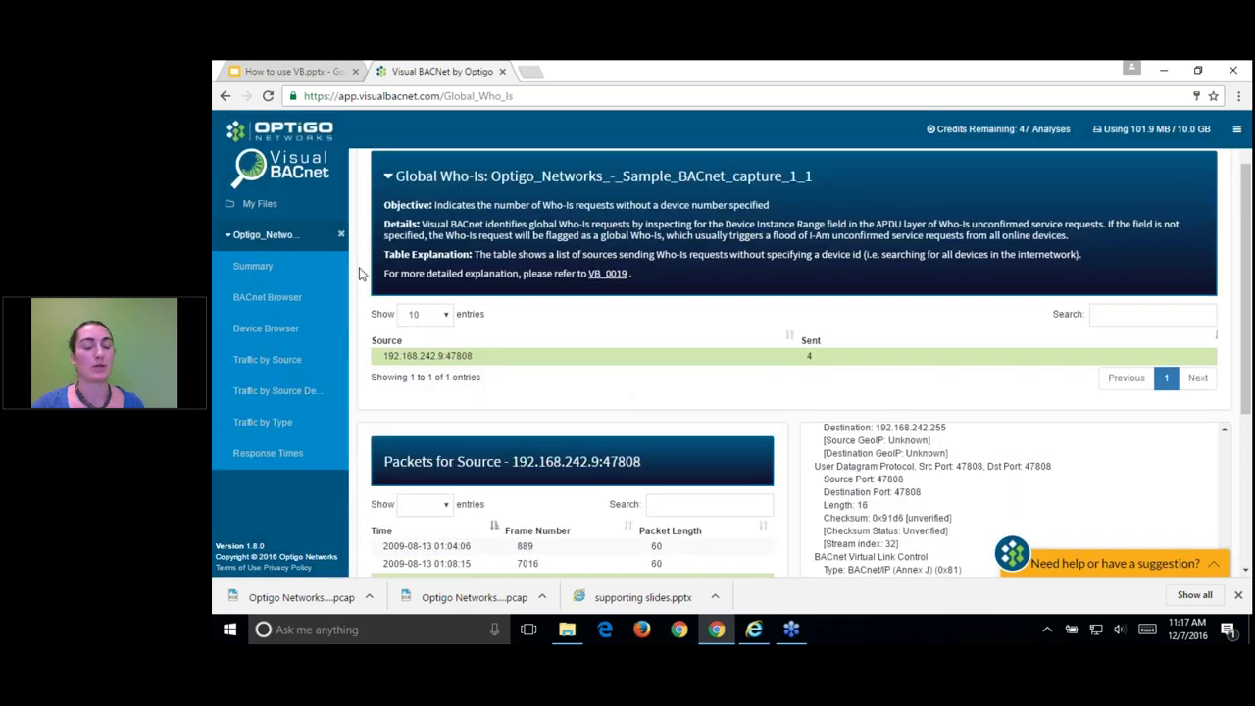
pyautogui.click(287, 271)
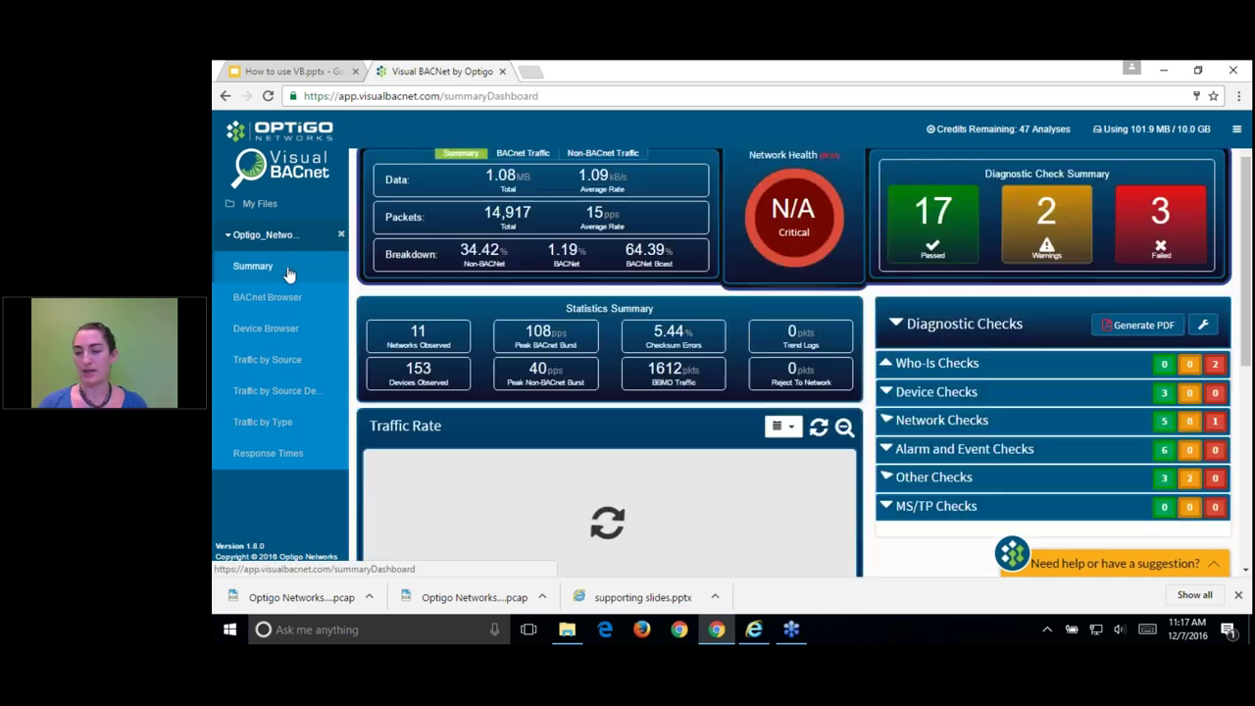
# Step: Open the failed Global Who-Is check page and read its table explanation
pyautogui.click(1116, 389)
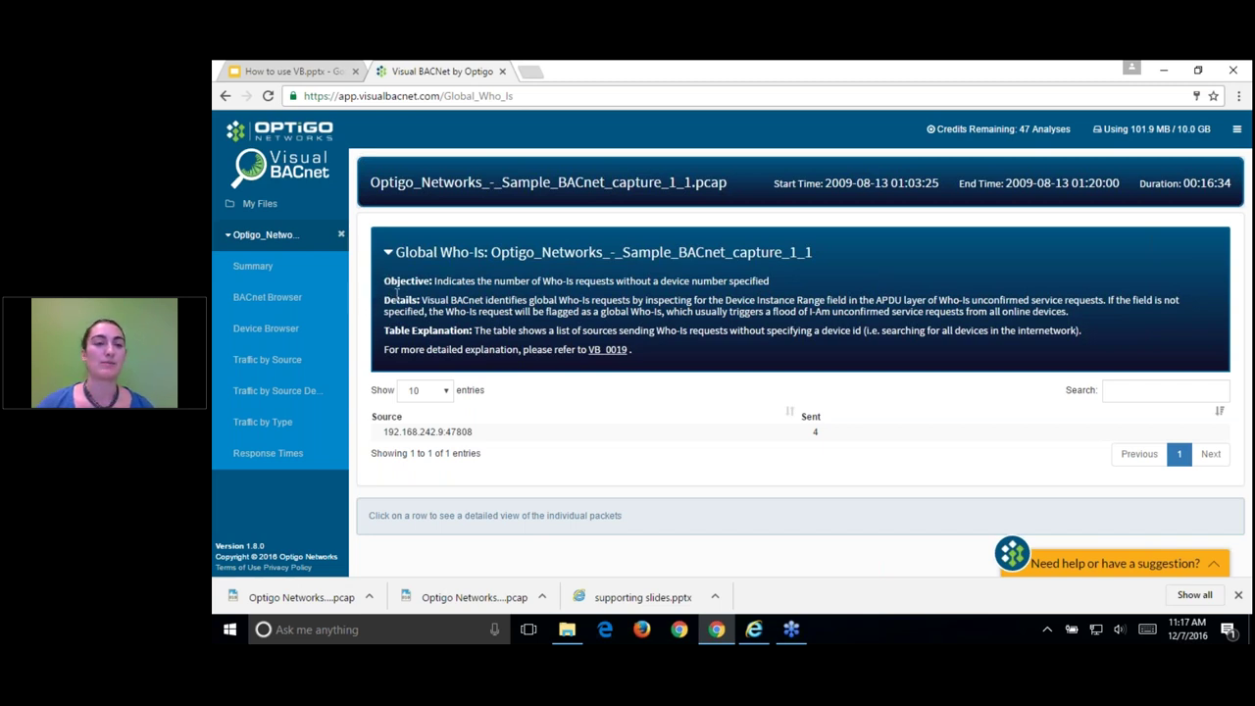
pyautogui.moveTo(692, 331); pyautogui.dragTo(696, 345)
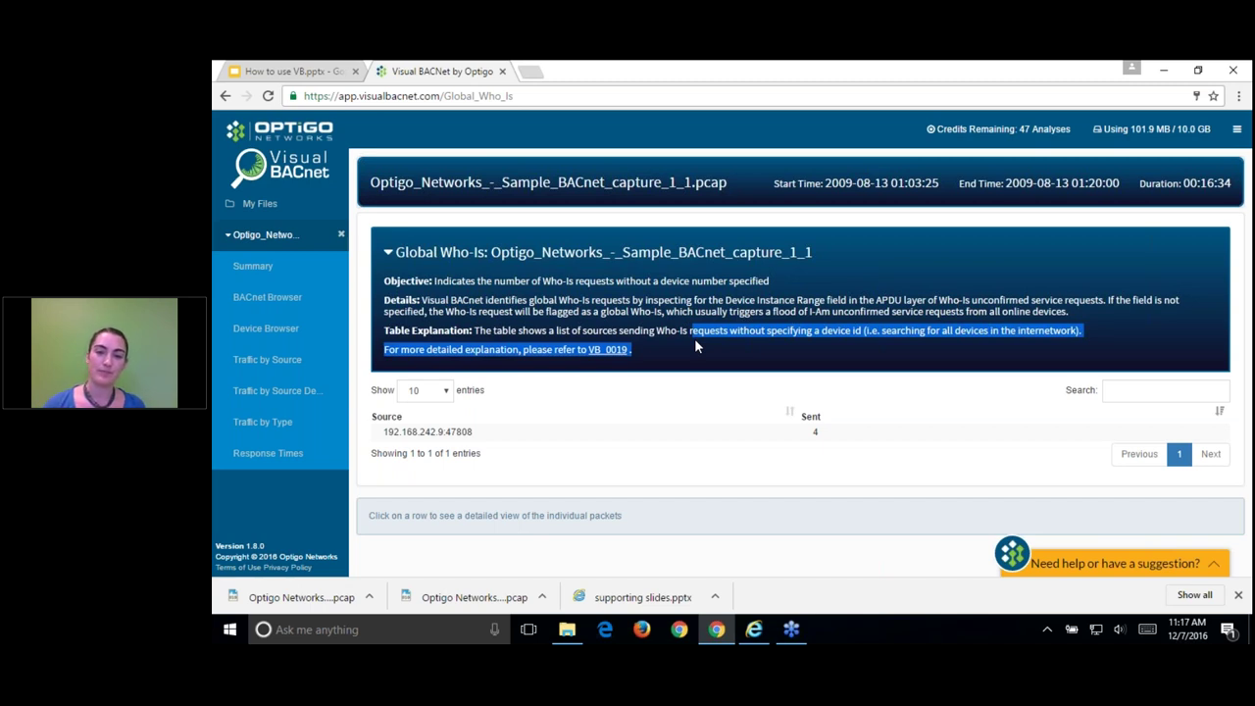
pyautogui.click(685, 350)
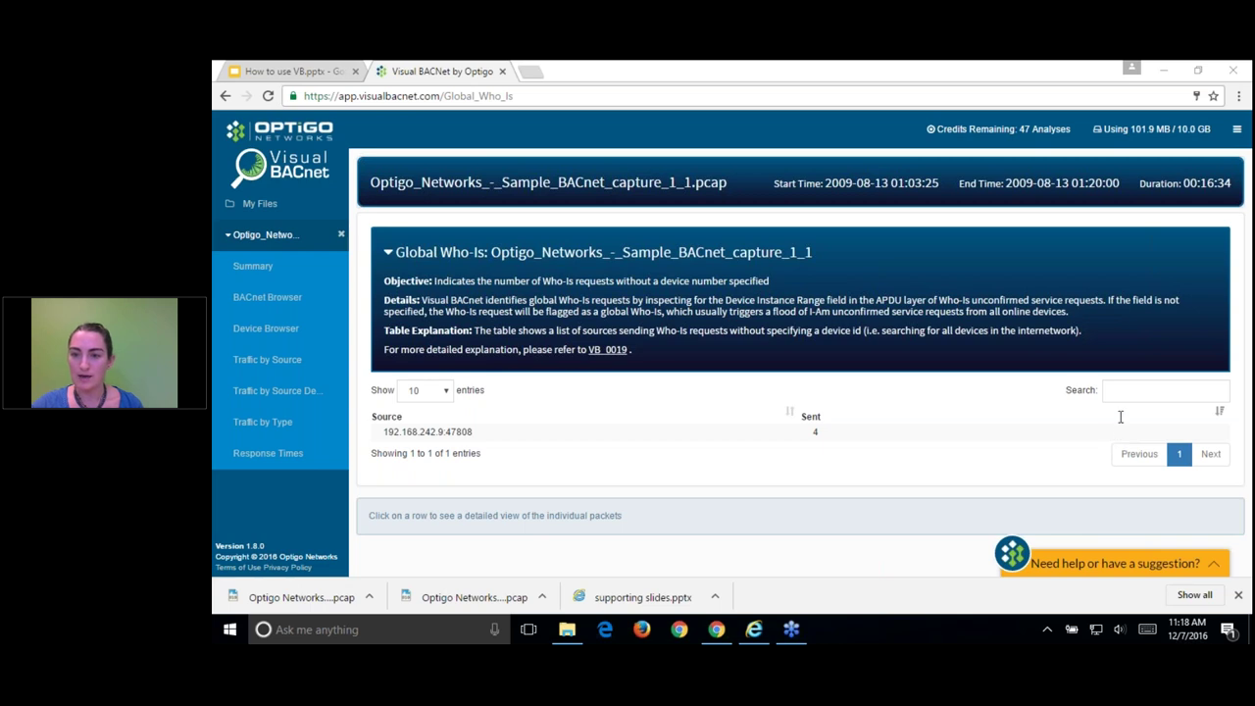
# Step: Show packets from 192.168.242.9, then open the empty Global Private-Transfers check details
pyautogui.click(953, 431)
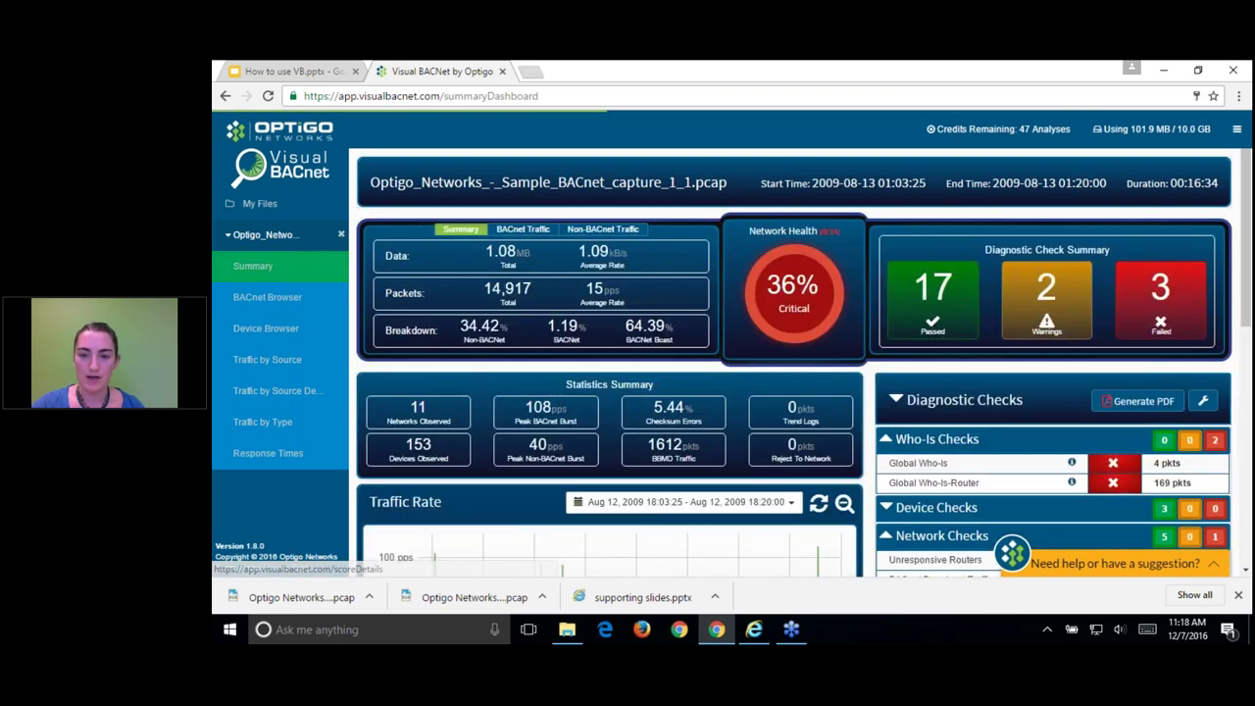
pyautogui.scroll(-6, 937, 251)
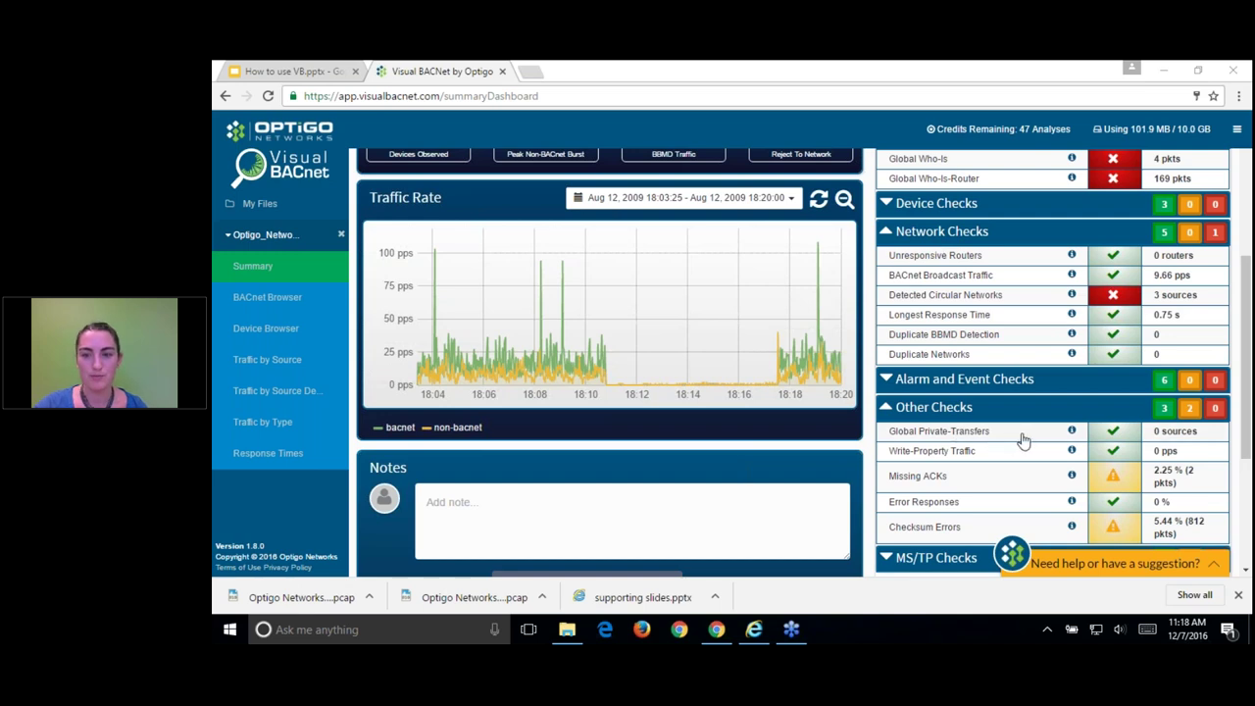
pyautogui.click(1132, 432)
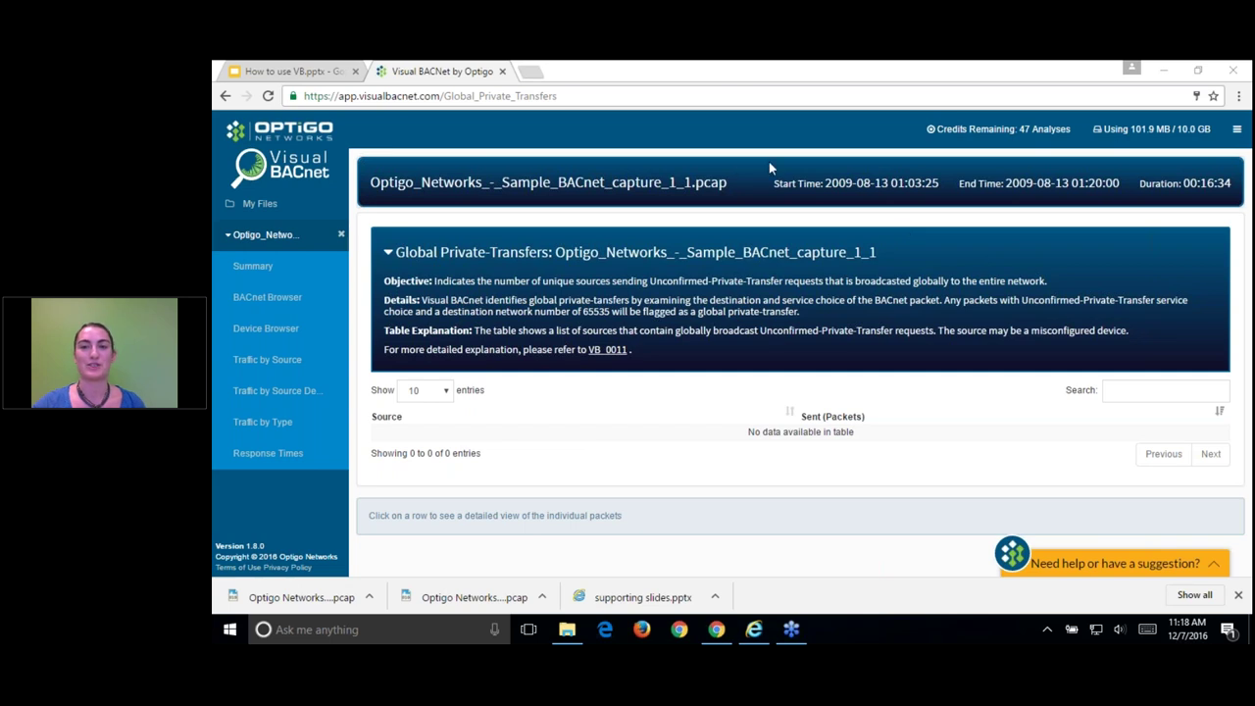
pyautogui.click(886, 74)
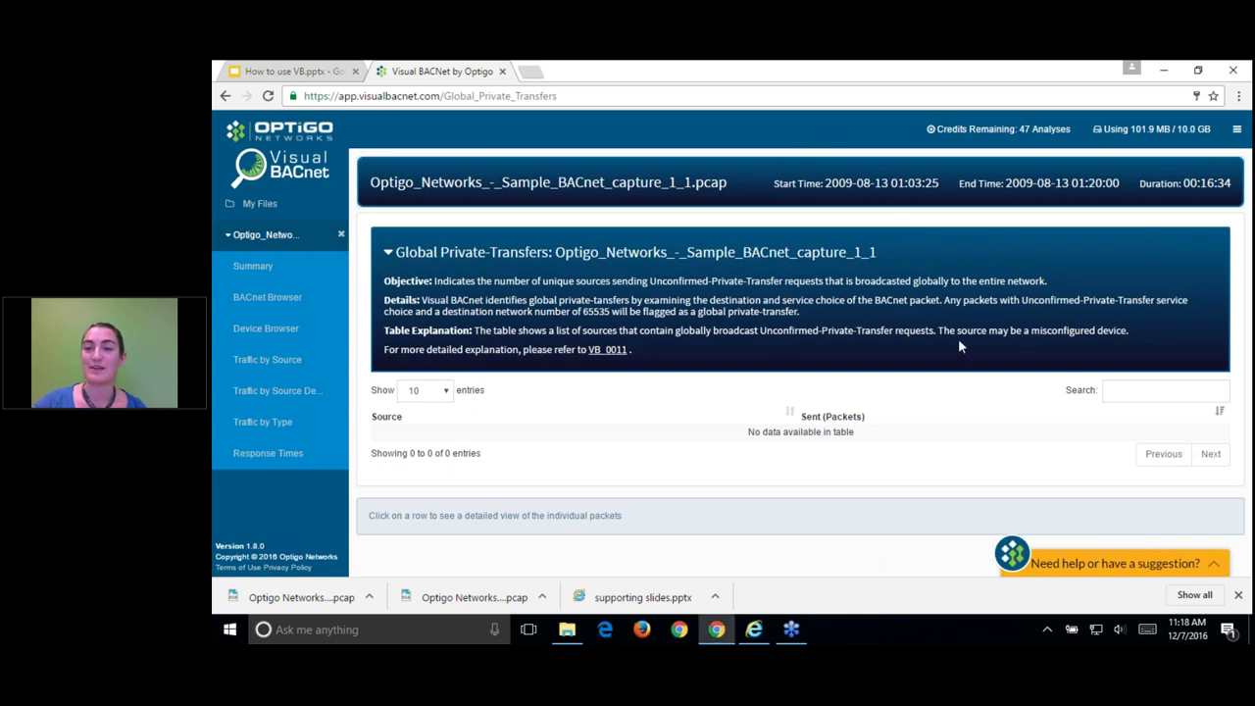
pyautogui.click(937, 78)
# Step: In the diagnostic check customisation settings, switch off Global Private-Transfers
pyautogui.click(280, 268)
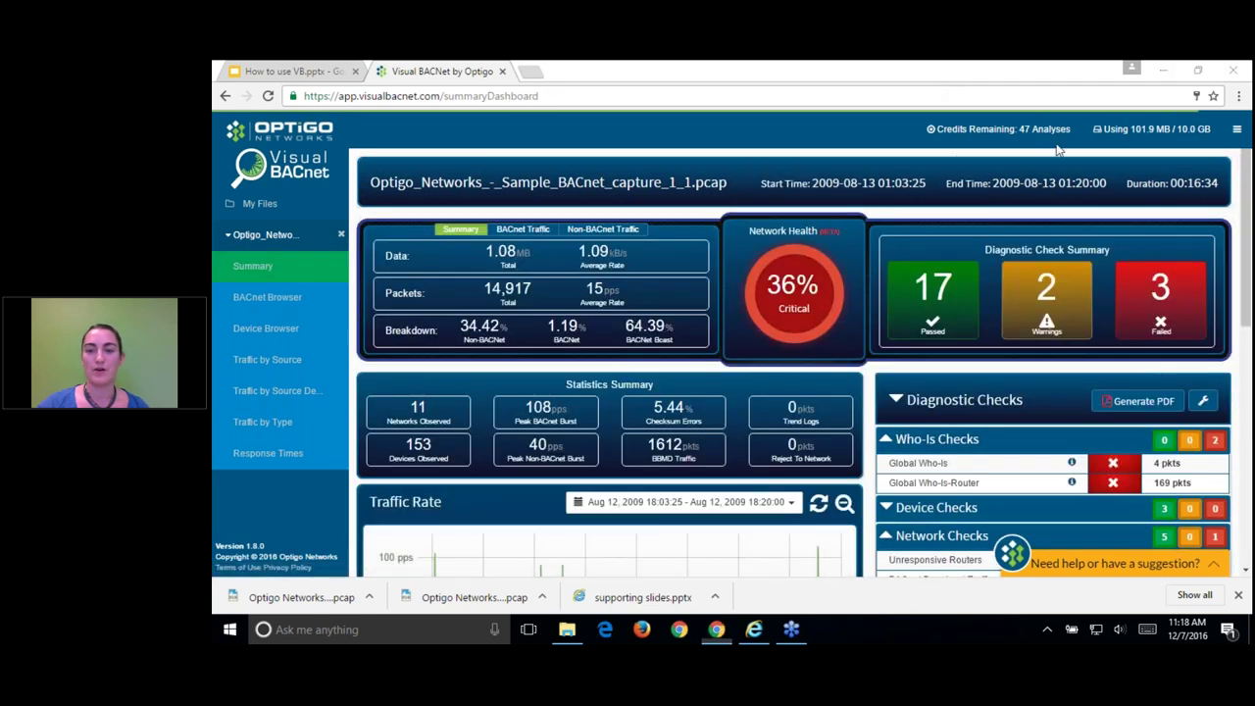
pyautogui.click(1204, 406)
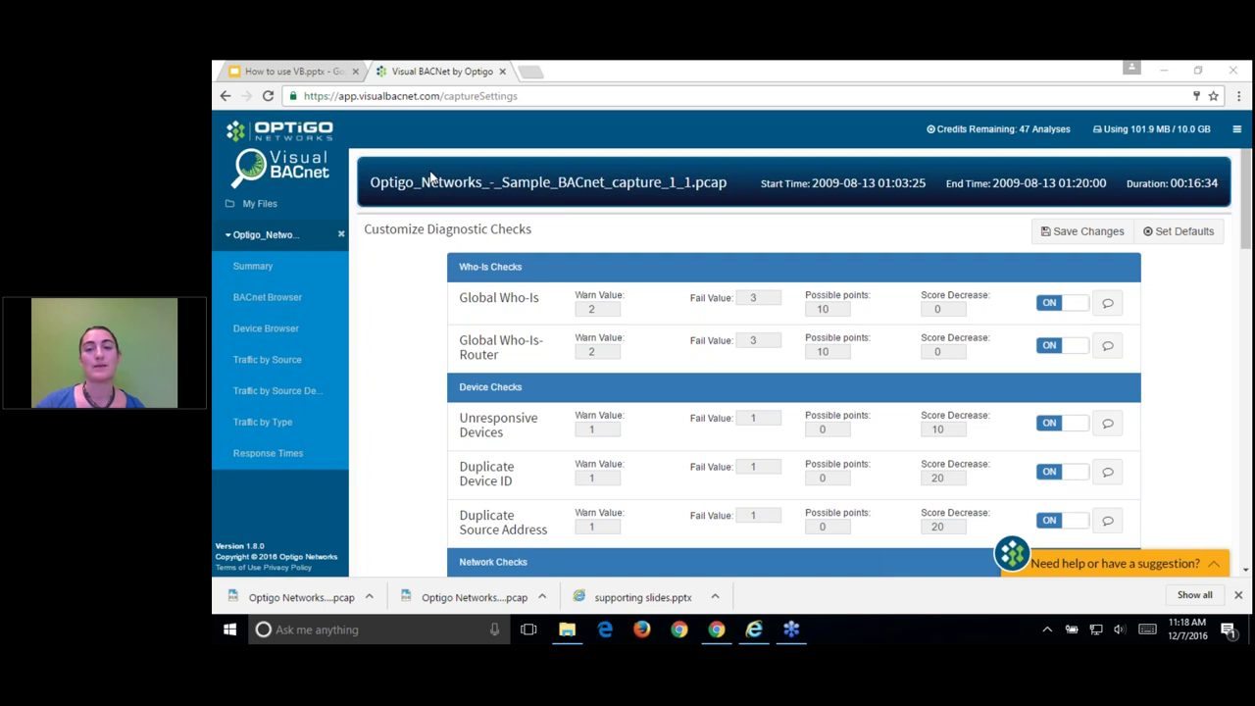
pyautogui.click(907, 84)
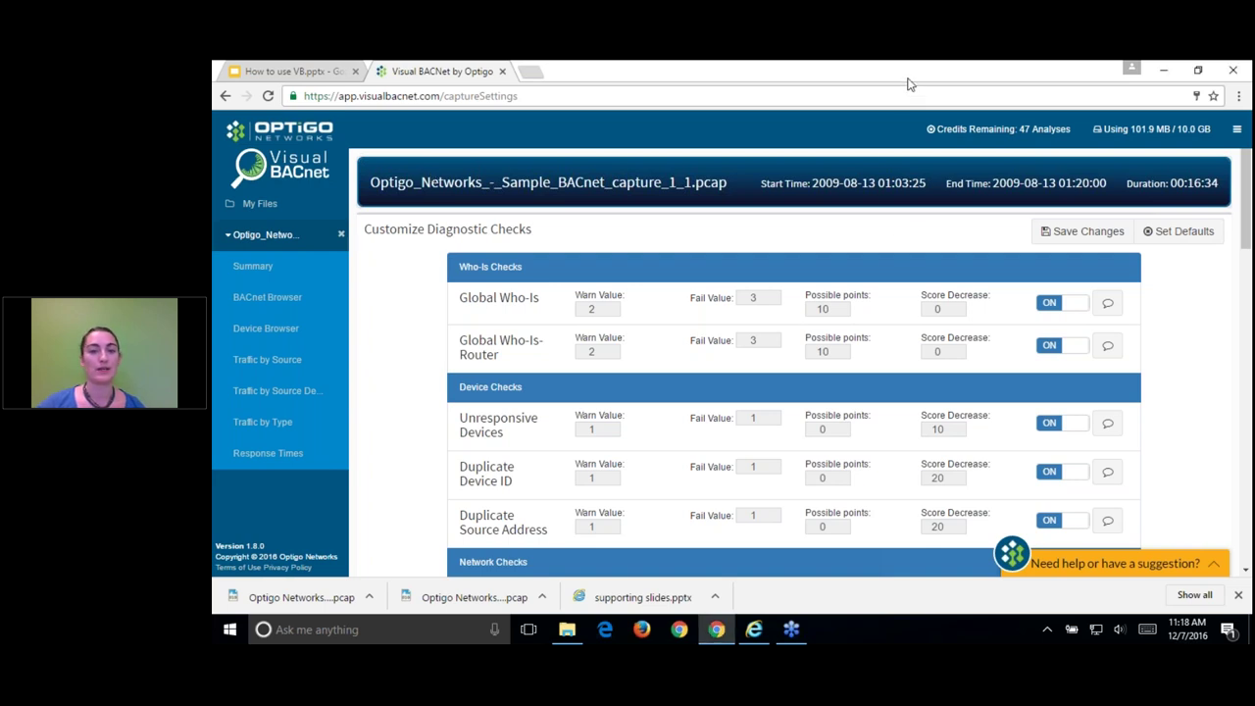
pyautogui.scroll(-1, 910, 447)
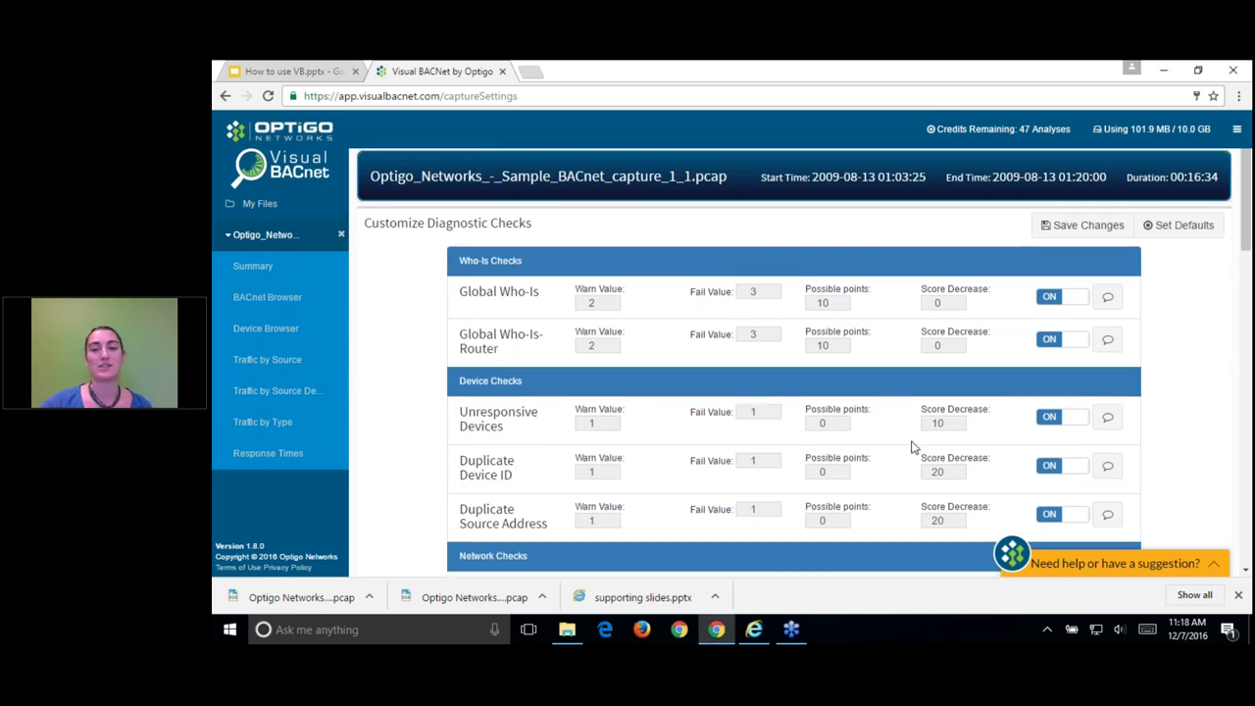
pyautogui.scroll(-2, 911, 447)
pyautogui.scroll(-2, 855, 495)
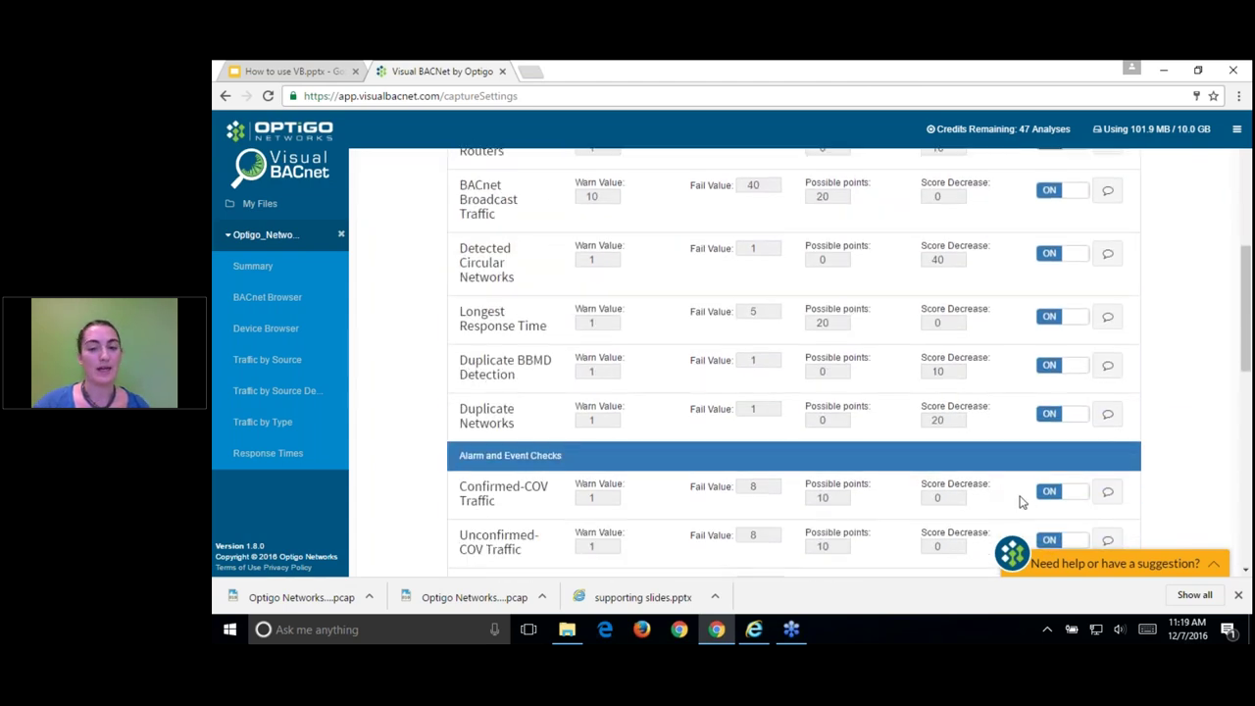
pyautogui.scroll(-1, 1019, 502)
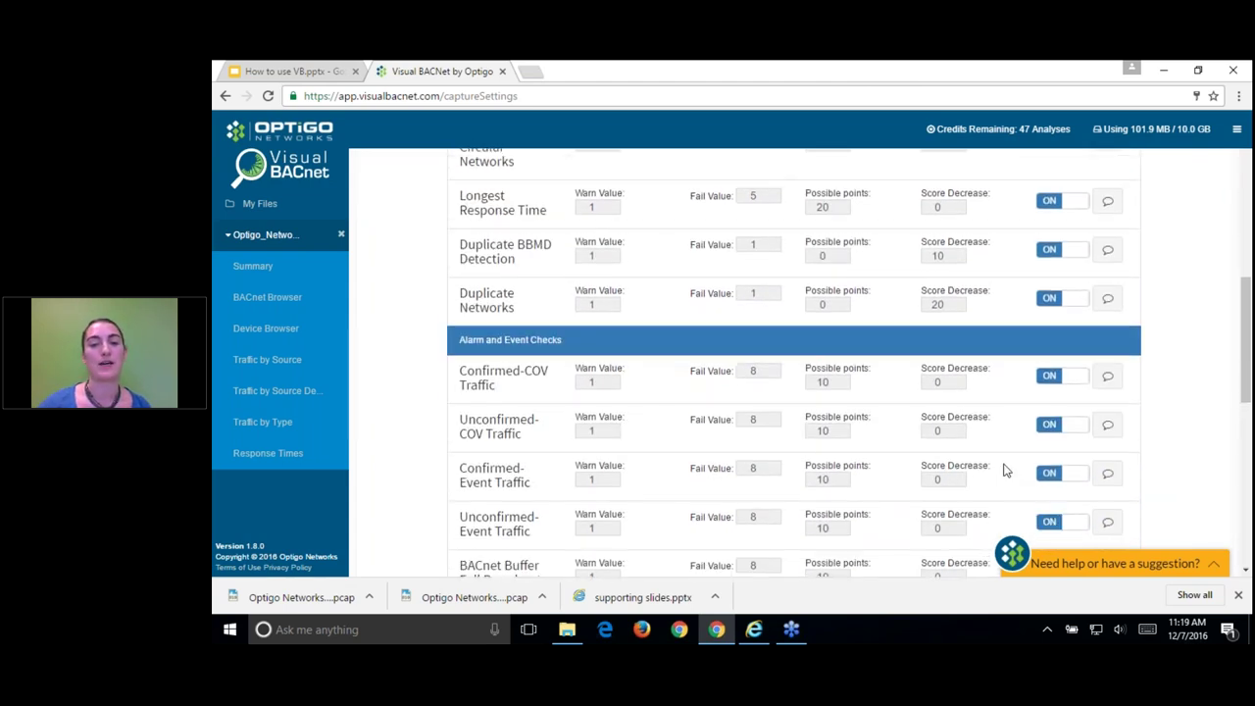
pyautogui.scroll(-1, 1004, 470)
pyautogui.scroll(-1, 1013, 456)
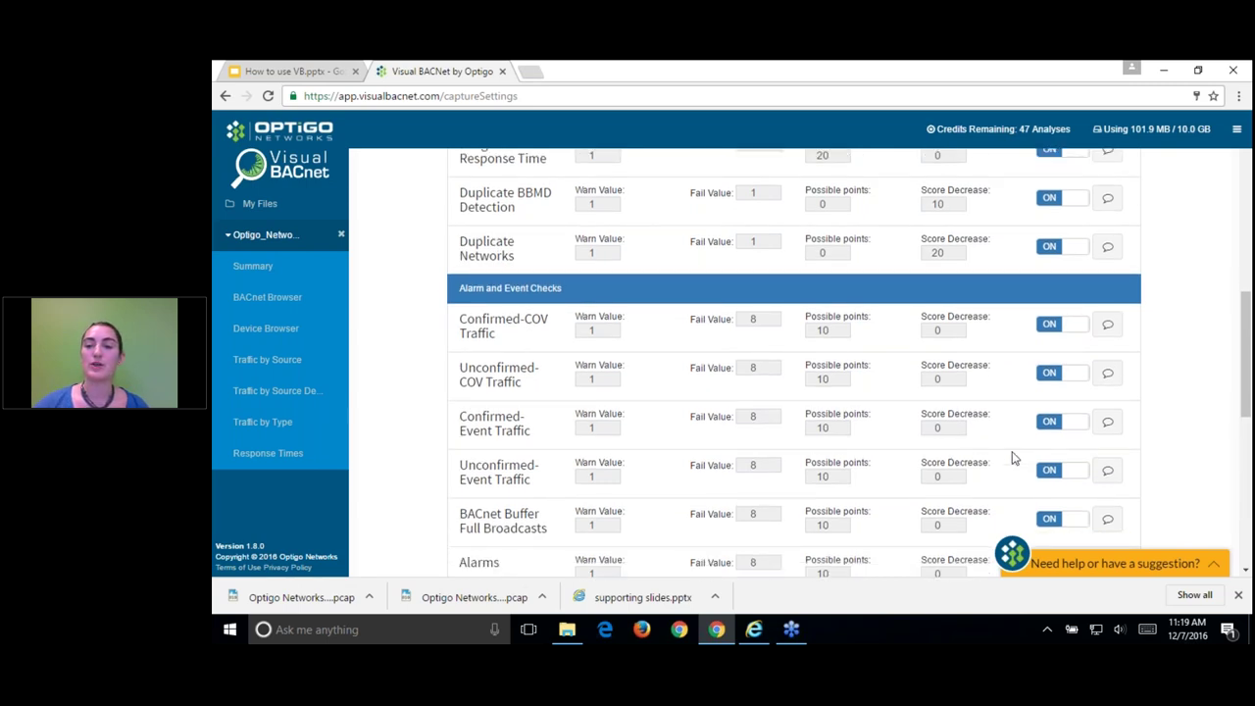
pyautogui.scroll(-2, 1013, 457)
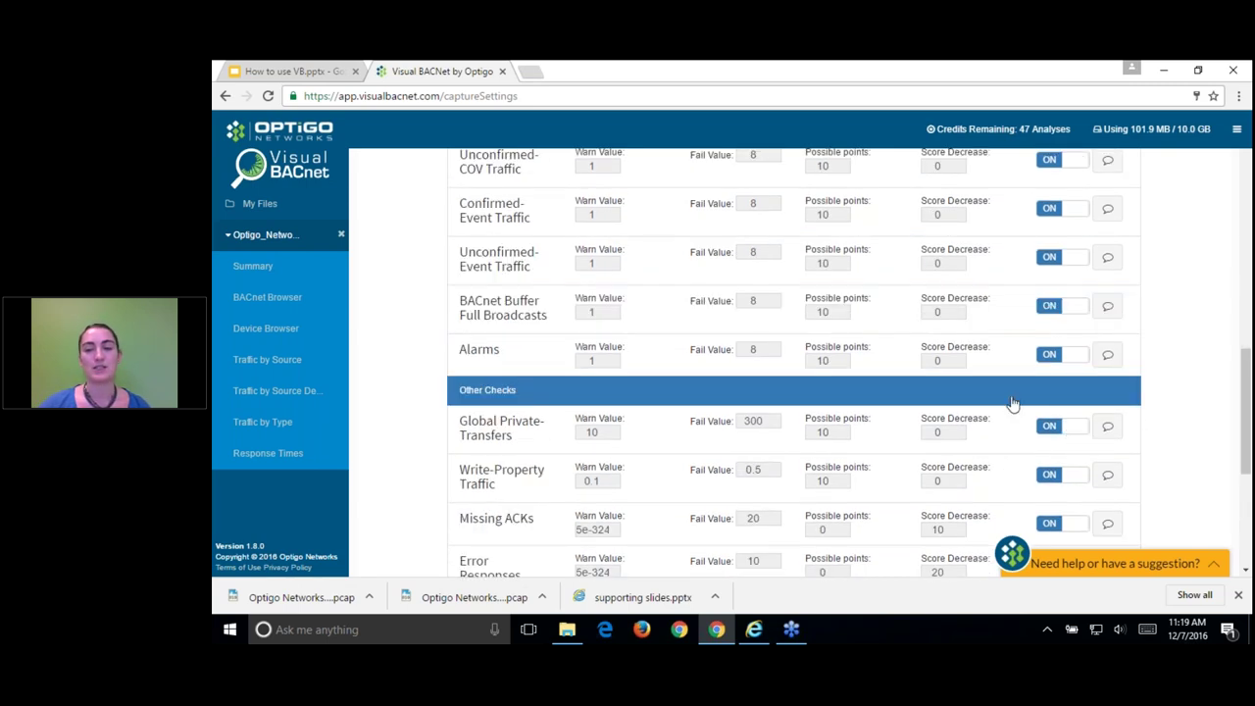
pyautogui.click(1076, 431)
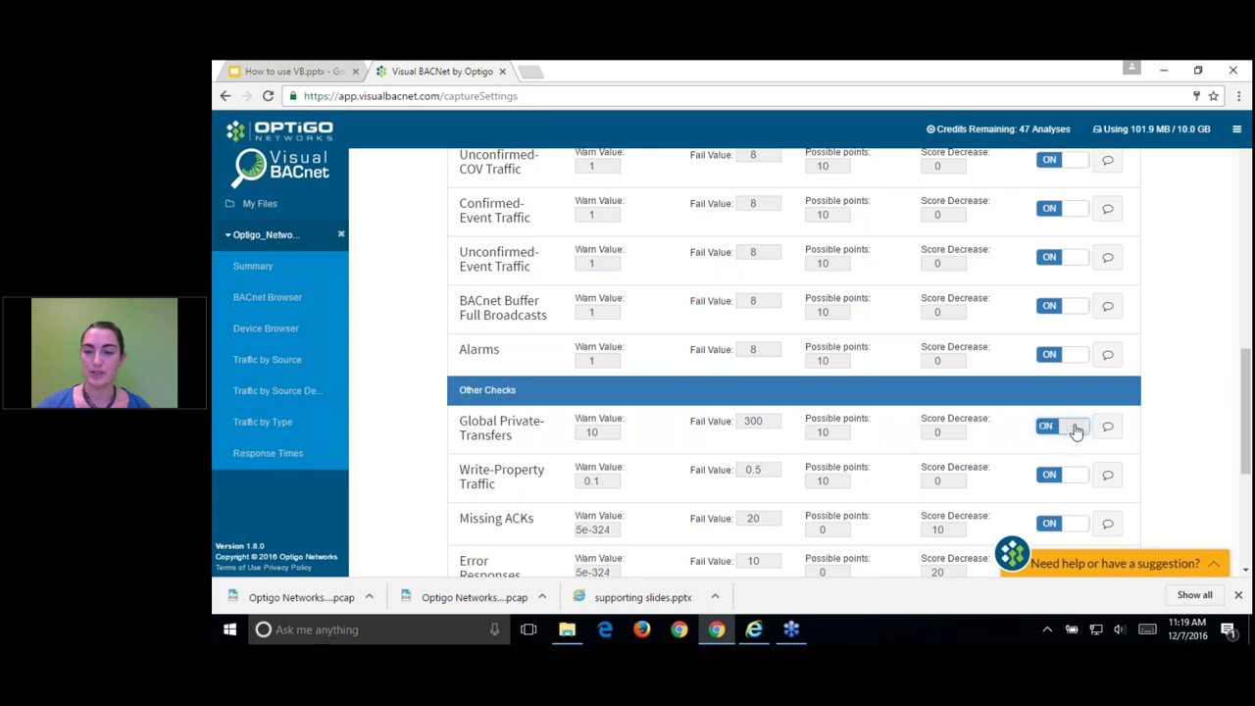
# Step: Switch off Global Who-Is with the comment 'Turning this check off for fun' and save
pyautogui.scroll(4, 1126, 402)
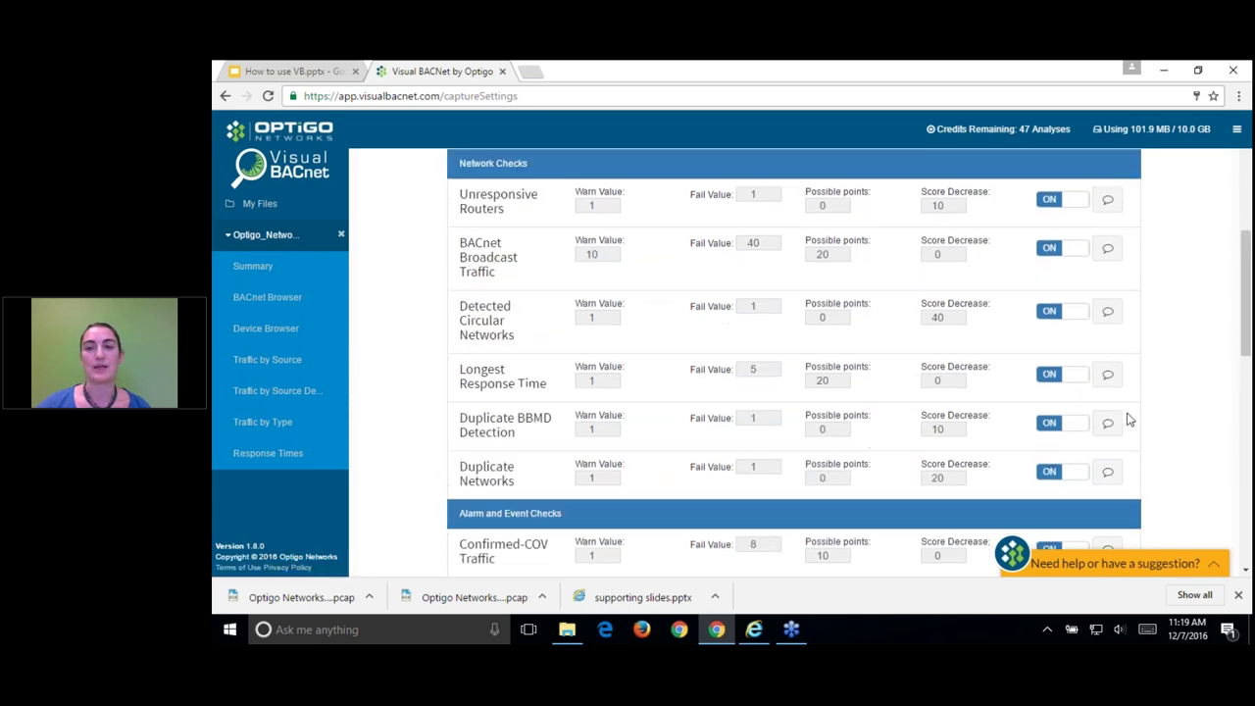
pyautogui.scroll(4, 1127, 419)
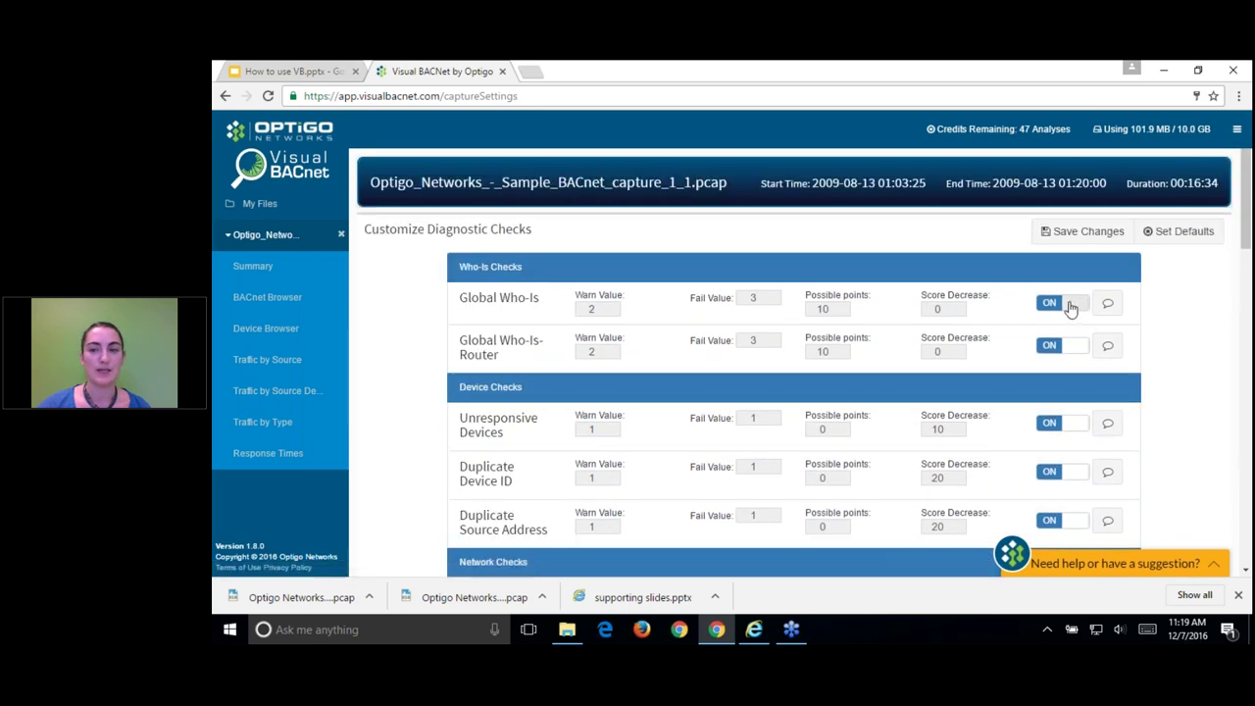
pyautogui.click(1081, 313)
pyautogui.click(1108, 304)
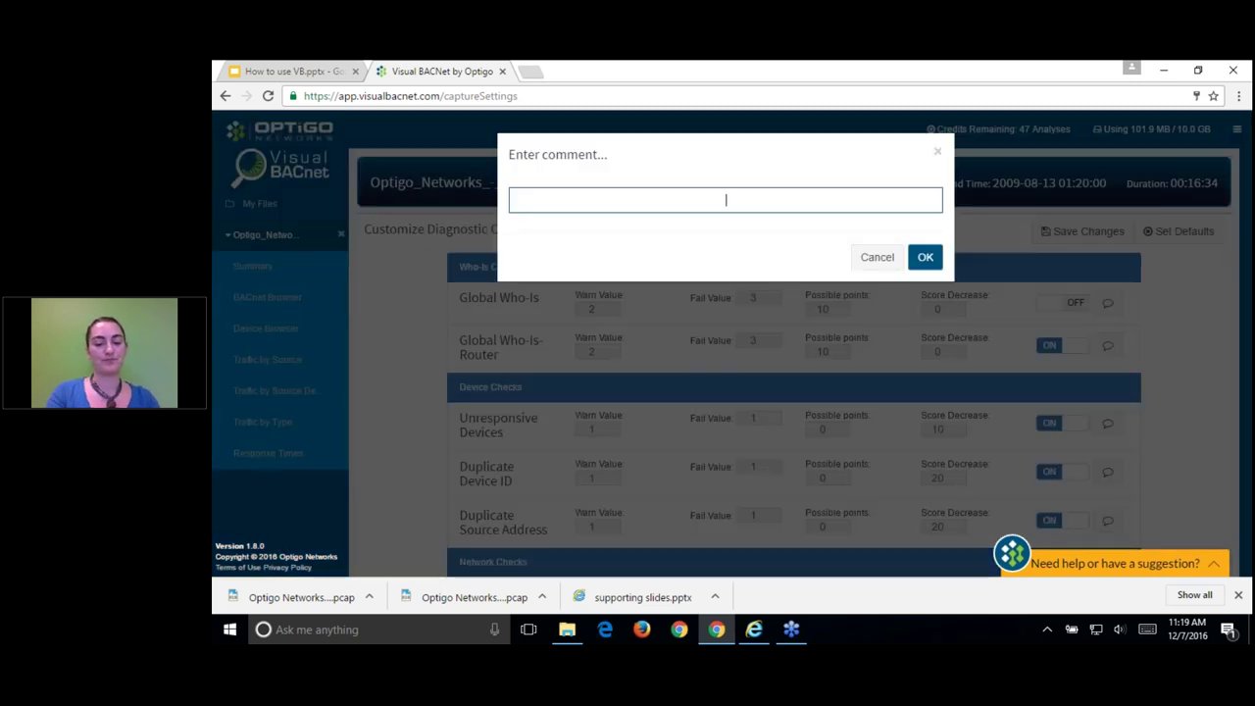
pyautogui.write('Turning')
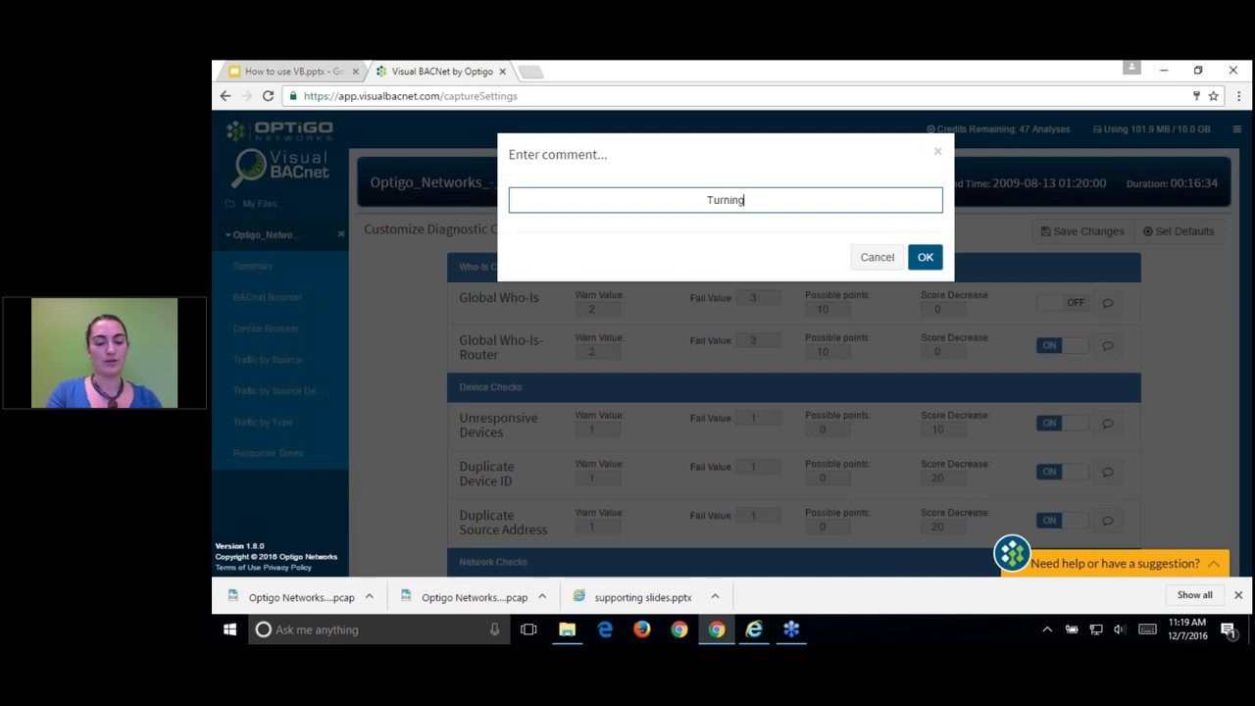
pyautogui.write(' this check off for fun!')
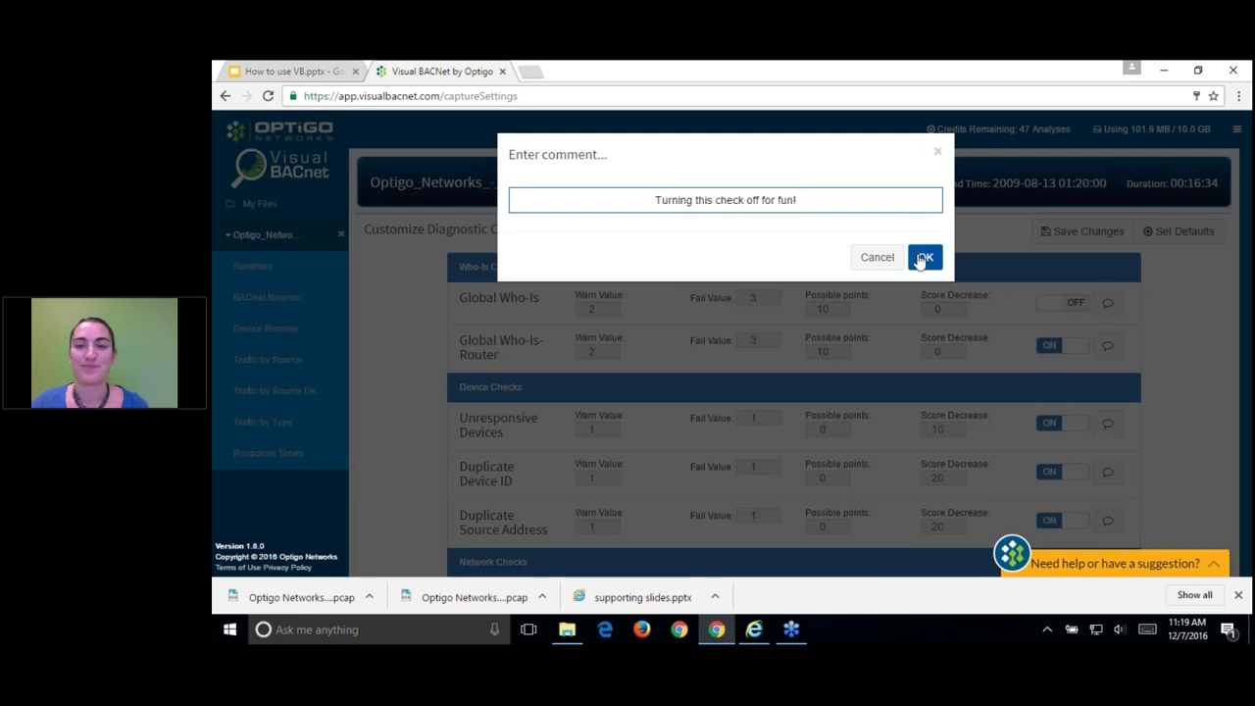
pyautogui.click(925, 256)
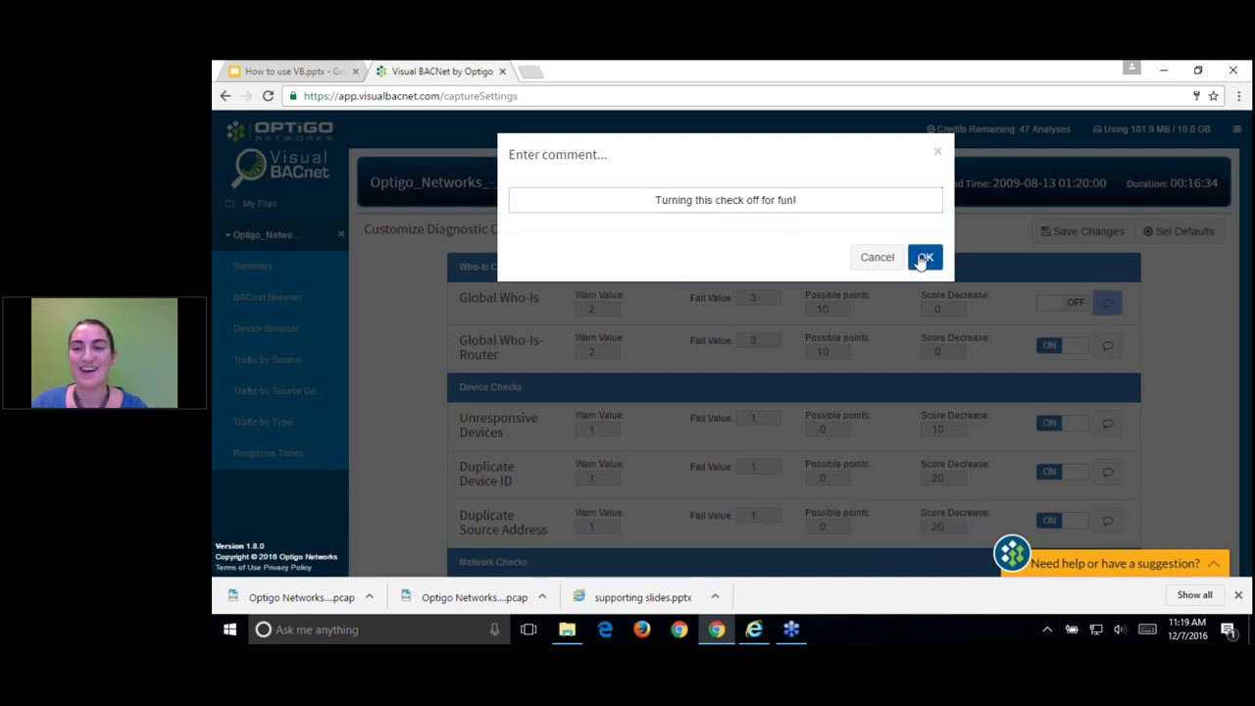
pyautogui.click(1055, 243)
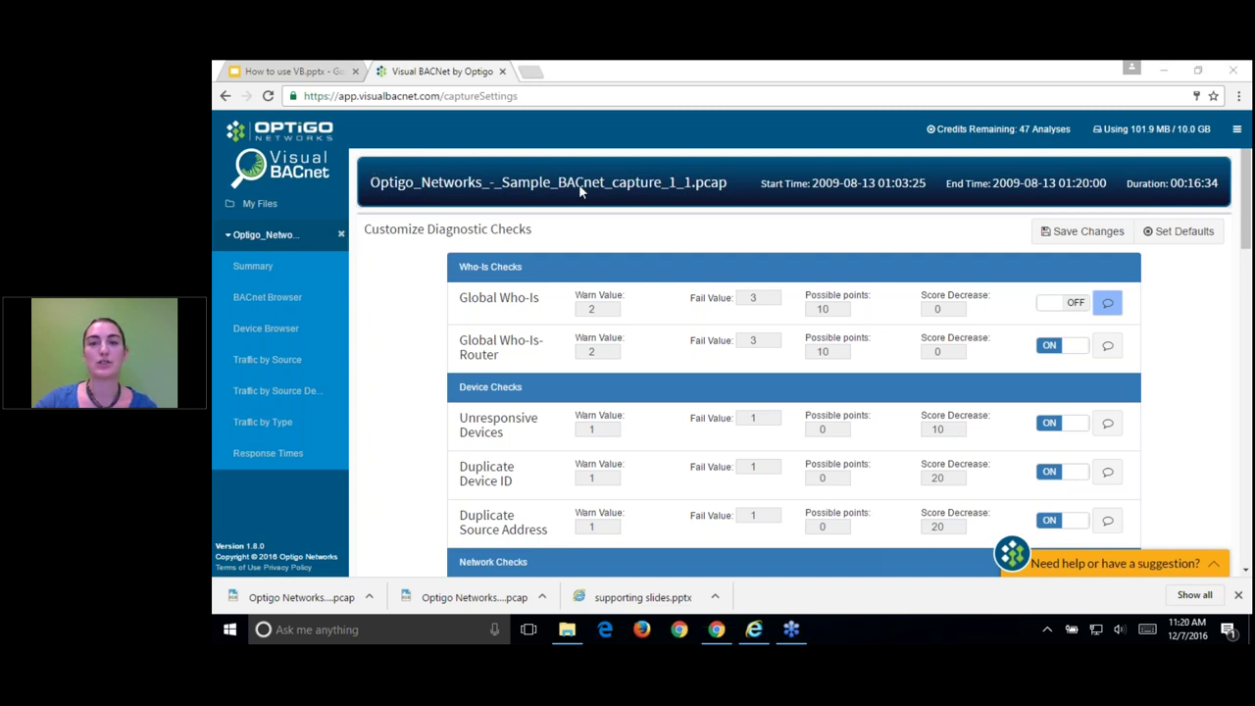
# Step: Review the 41% health dashboard, with Global Who-Is and Private-Transfers disabled and Who-Is Checks 0/1
pyautogui.click(253, 266)
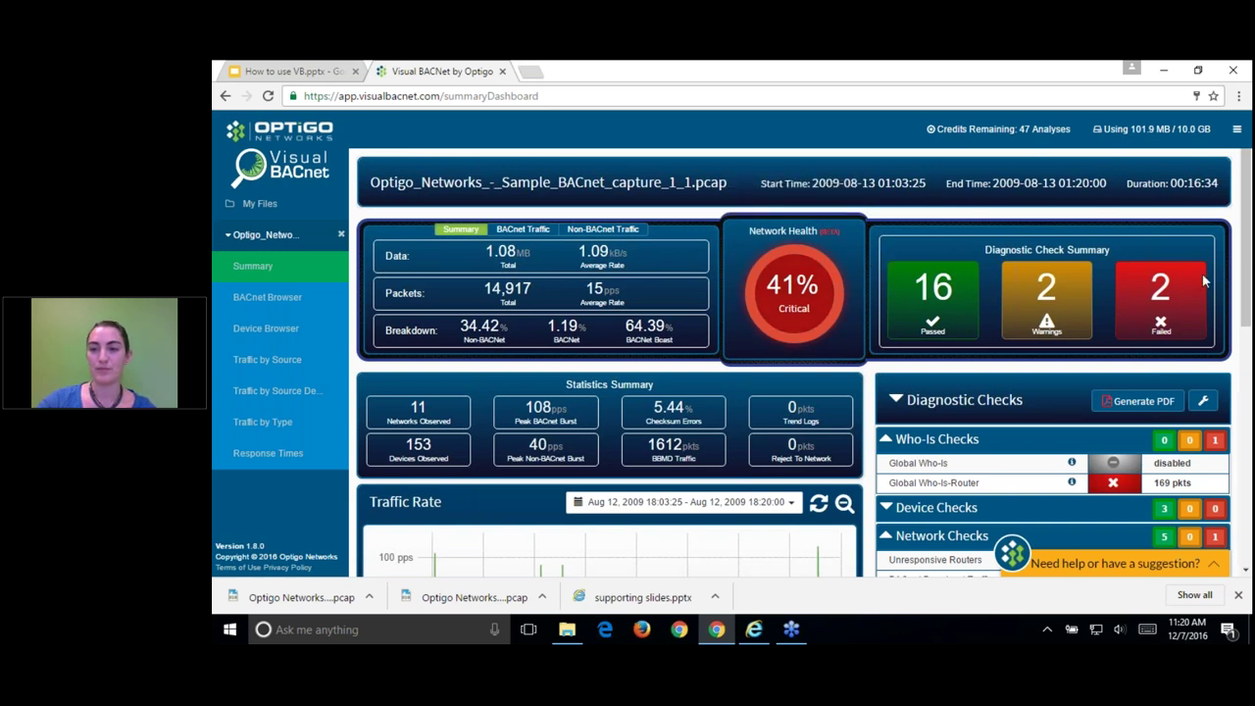
pyautogui.scroll(-2, 1145, 397)
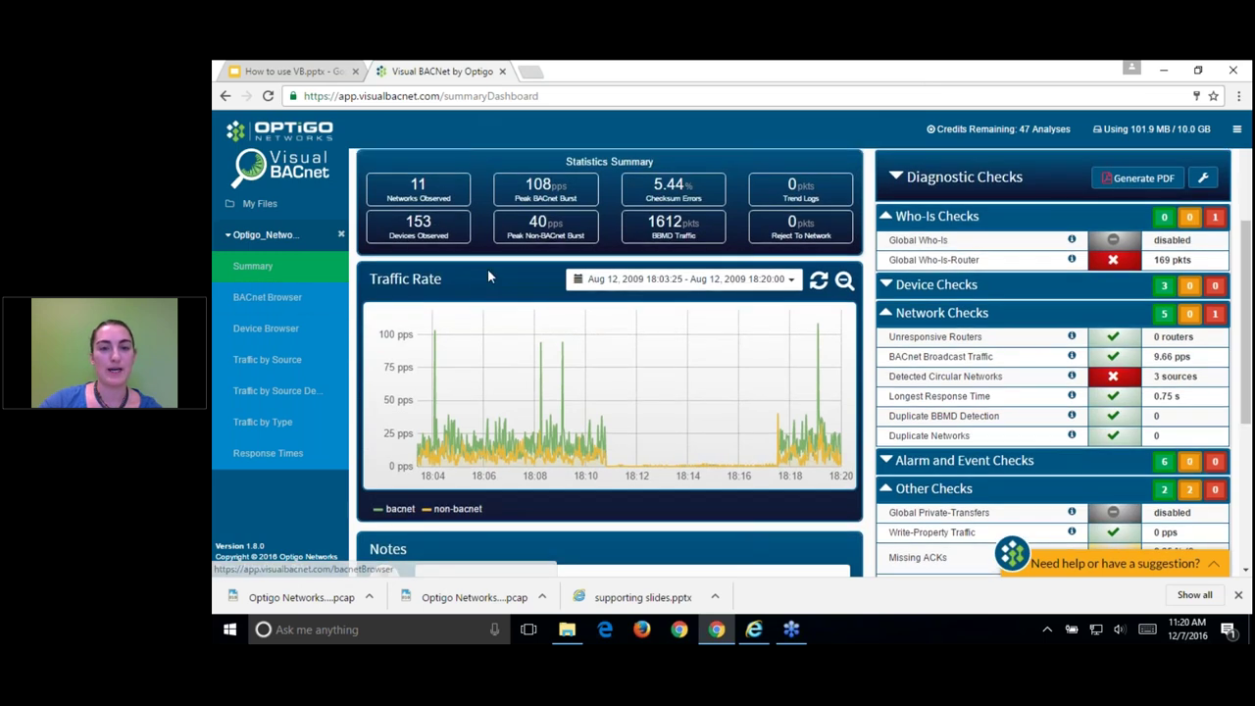
pyautogui.scroll(1, 487, 268)
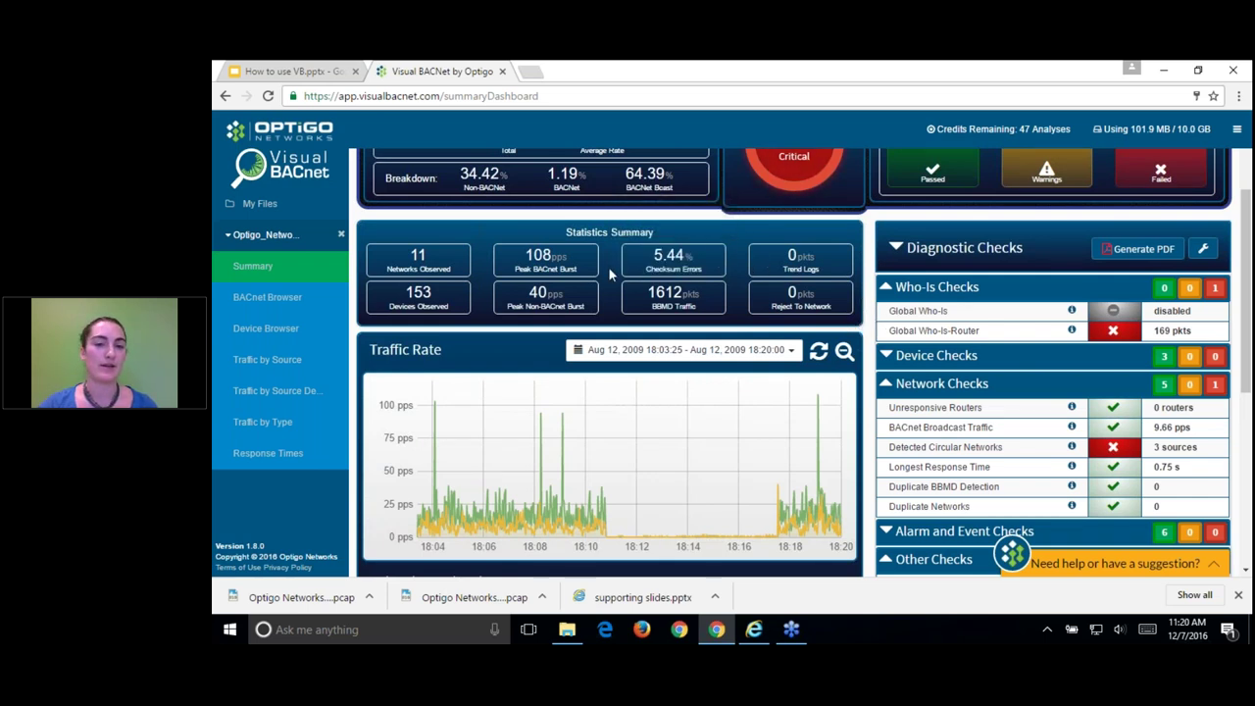
# Step: Open the Checksum Errors breakdown, return to the 41% summary and read the Statistics Summary tooltips
pyautogui.moveTo(690, 270)
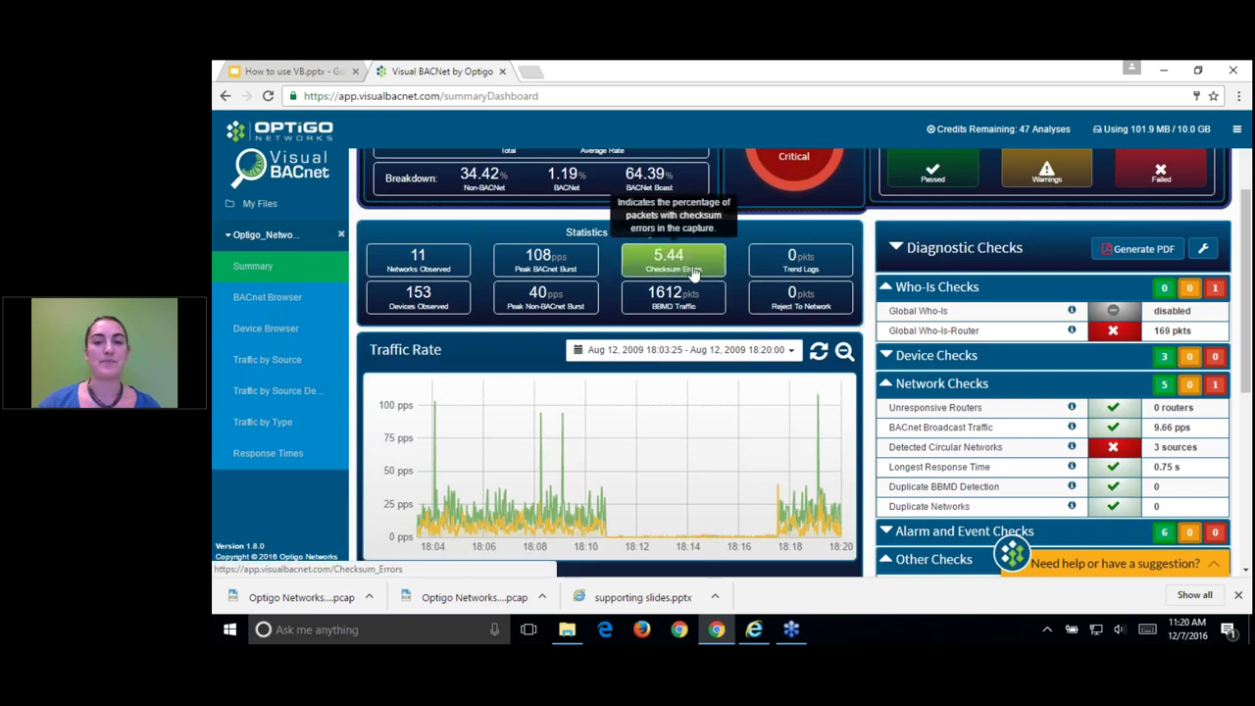
pyautogui.click(694, 267)
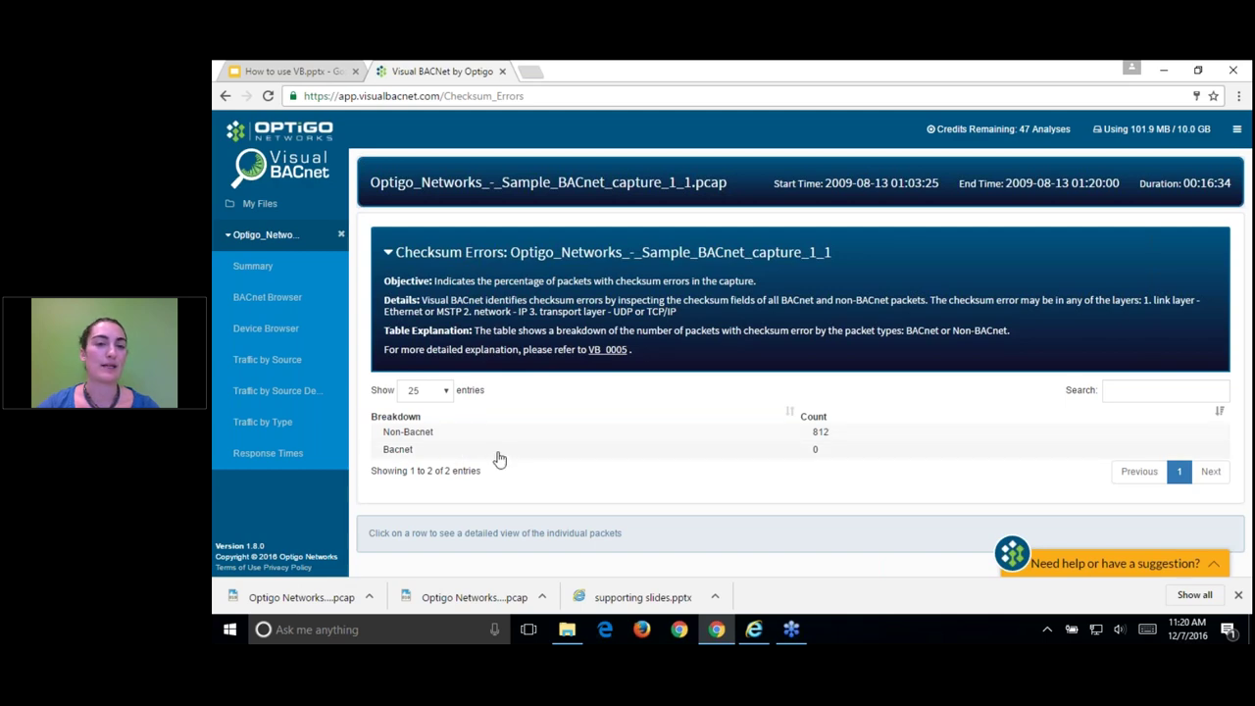
pyautogui.click(282, 268)
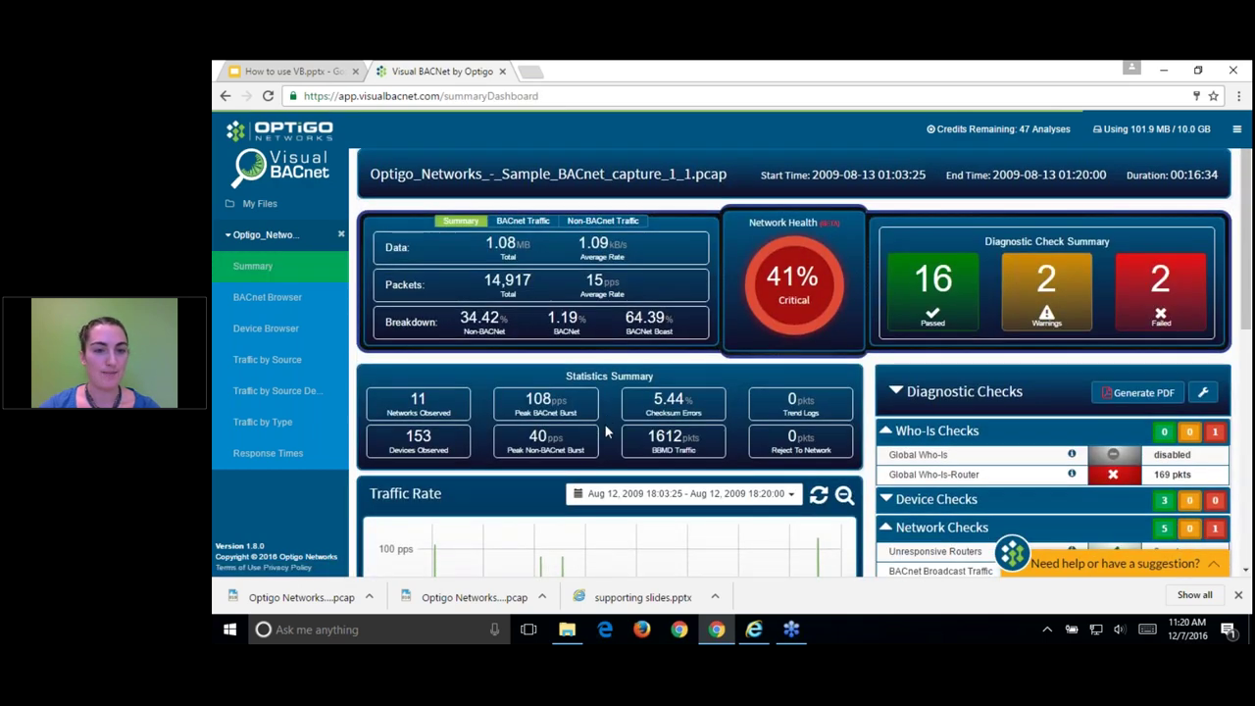
pyautogui.scroll(-1, 606, 431)
pyautogui.moveTo(694, 387)
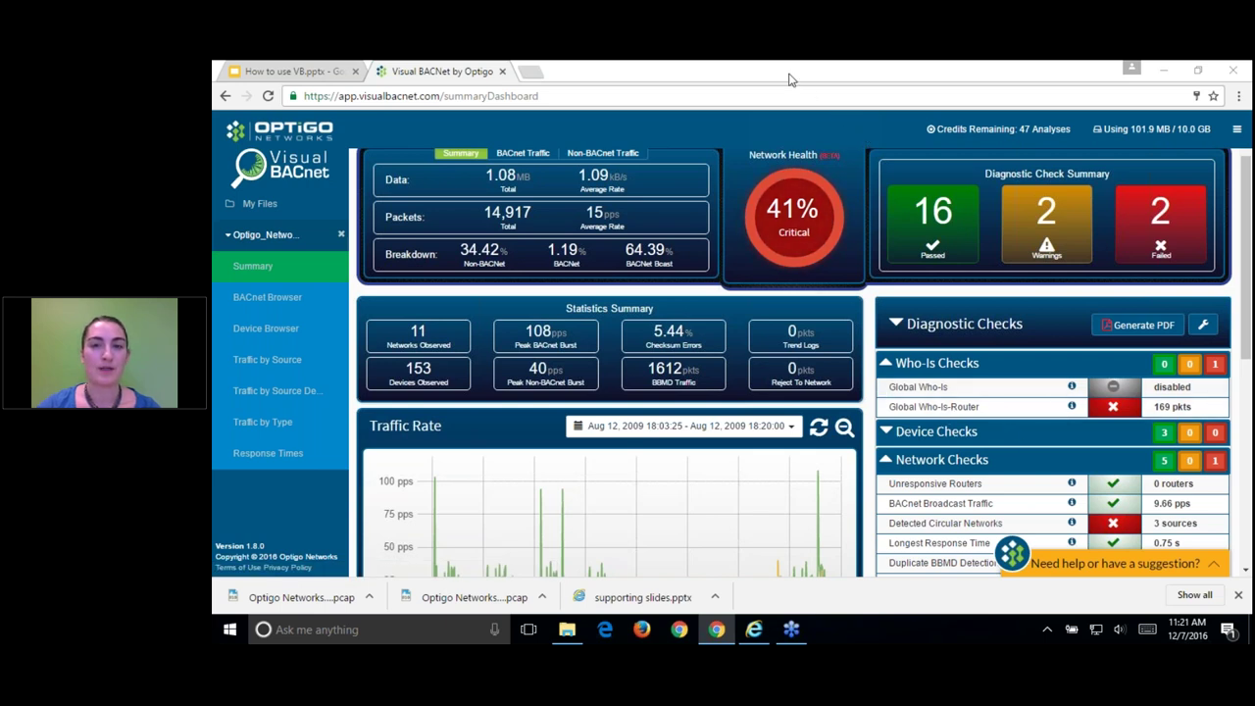
pyautogui.moveTo(423, 338)
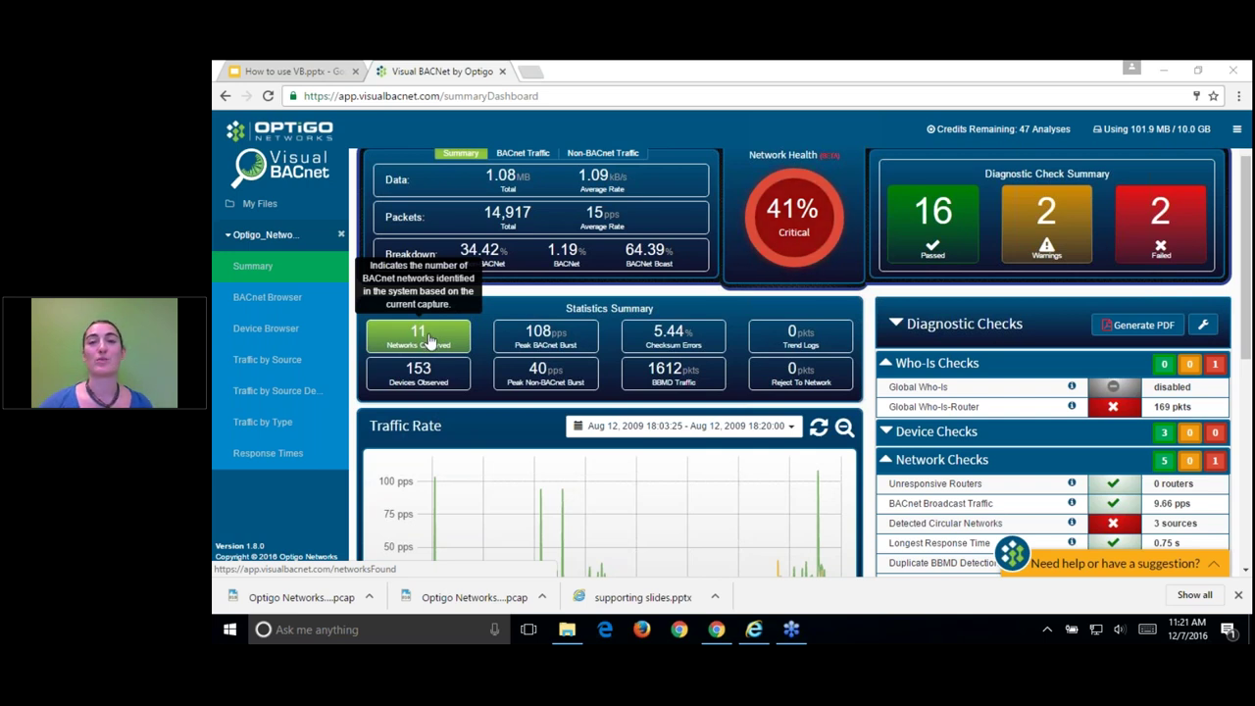
pyautogui.click(428, 339)
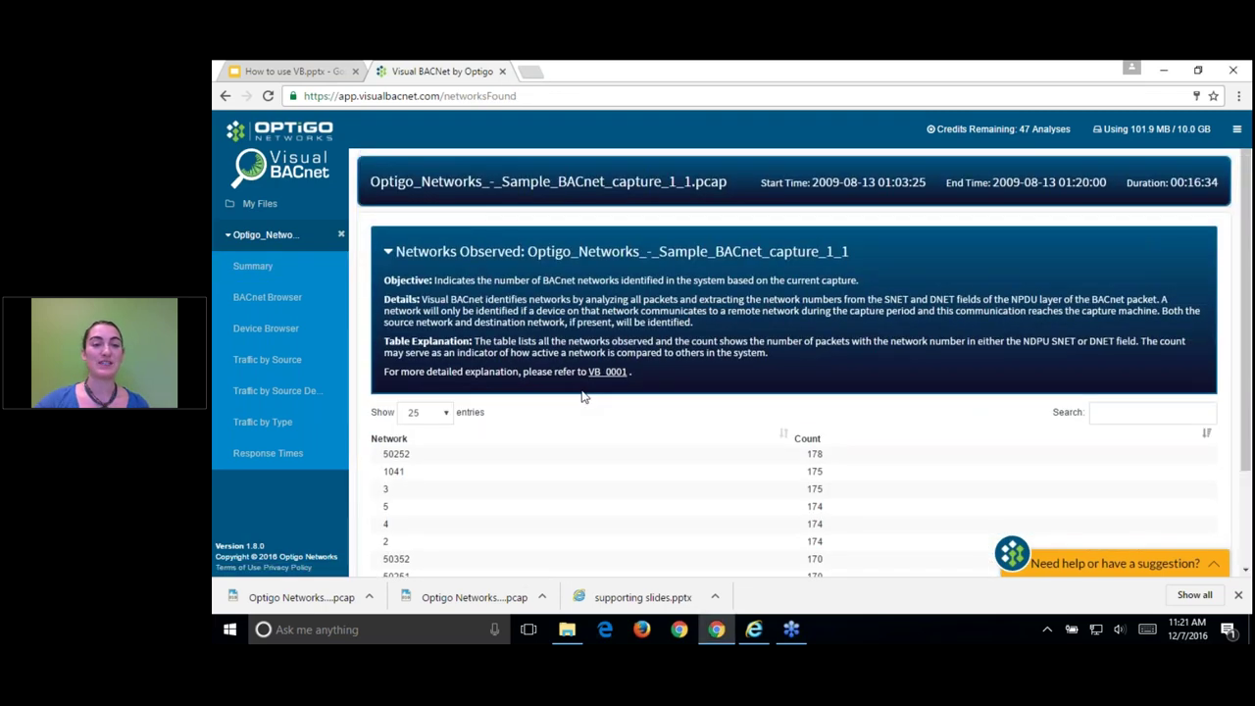
pyautogui.scroll(-2, 598, 392)
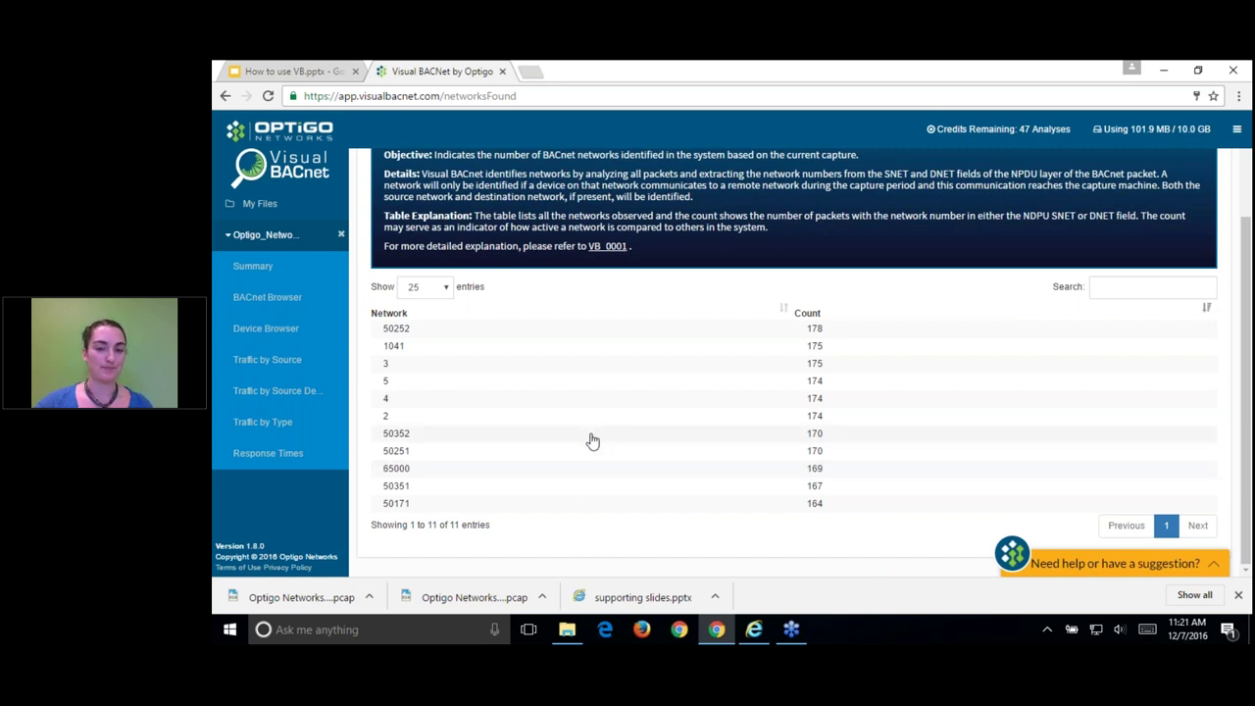
pyautogui.click(281, 271)
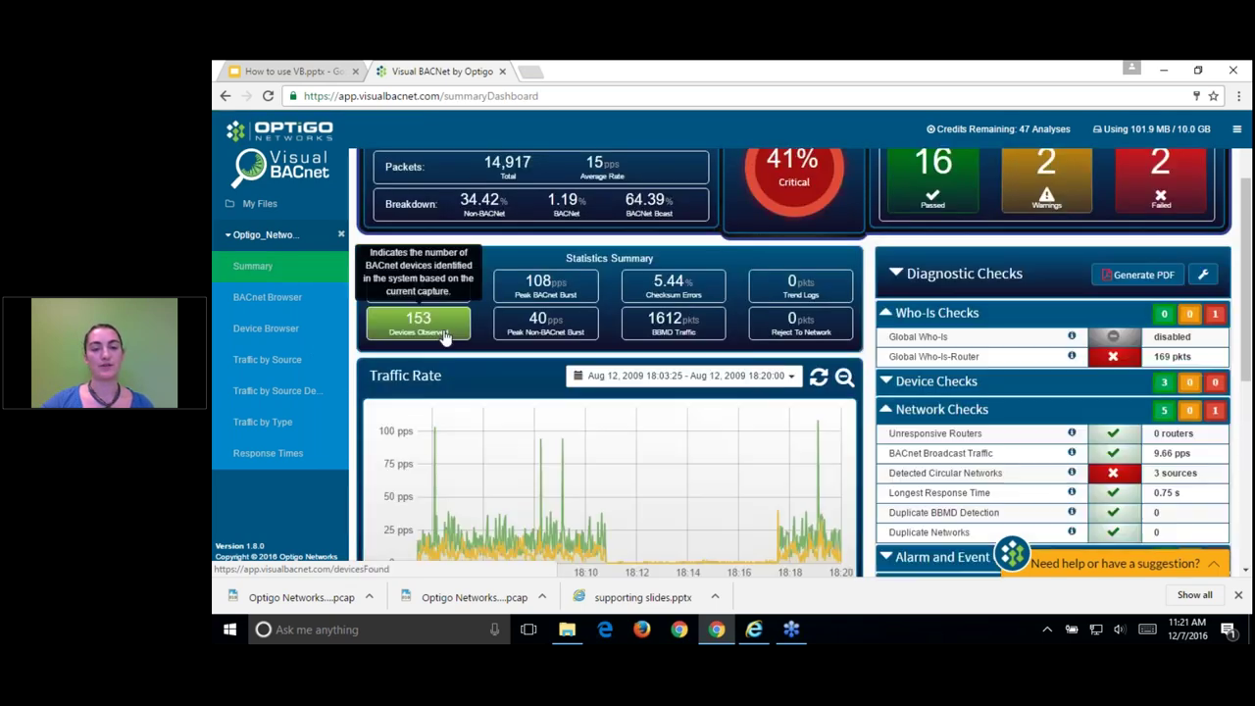
pyautogui.click(401, 318)
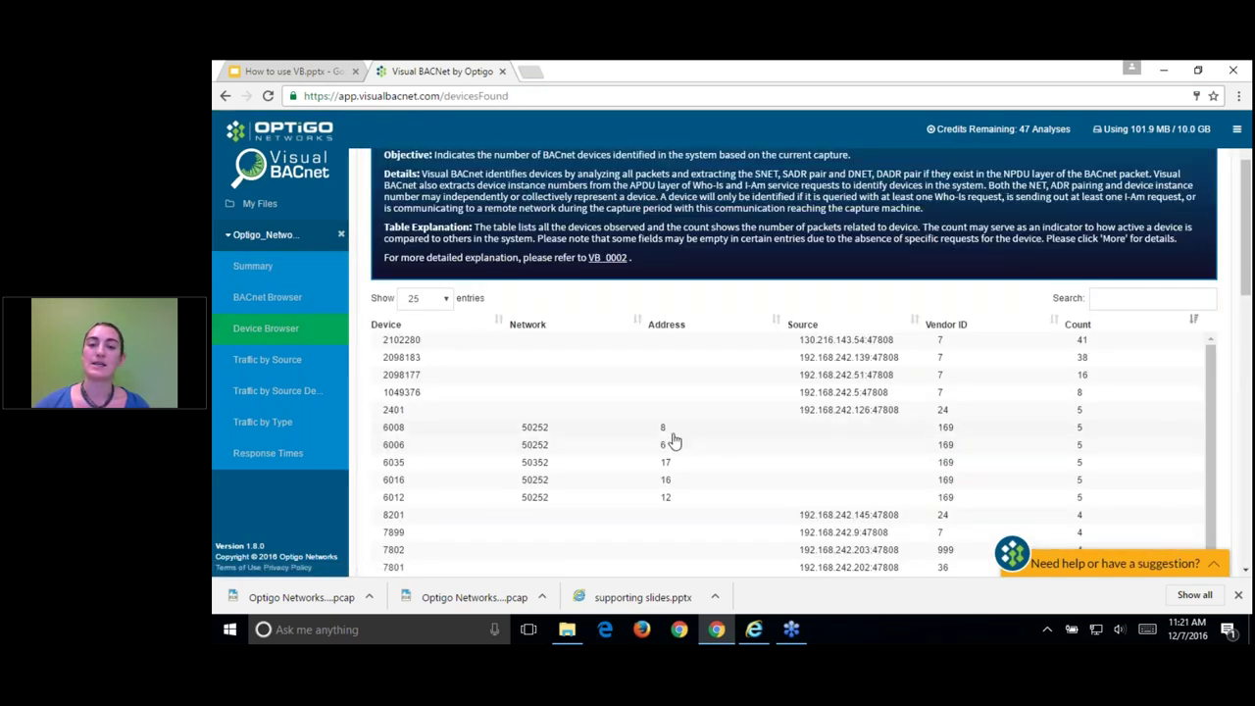
pyautogui.scroll(1, 691, 434)
pyautogui.scroll(1, 696, 432)
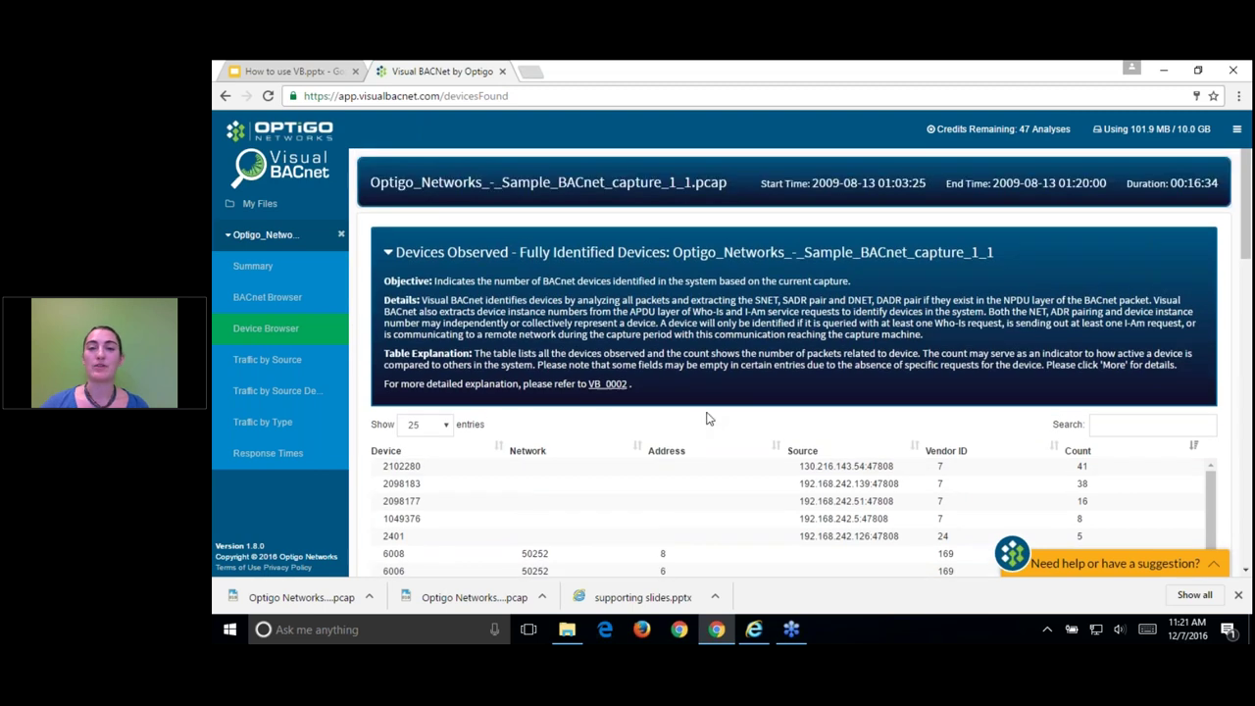
pyautogui.scroll(-1, 698, 422)
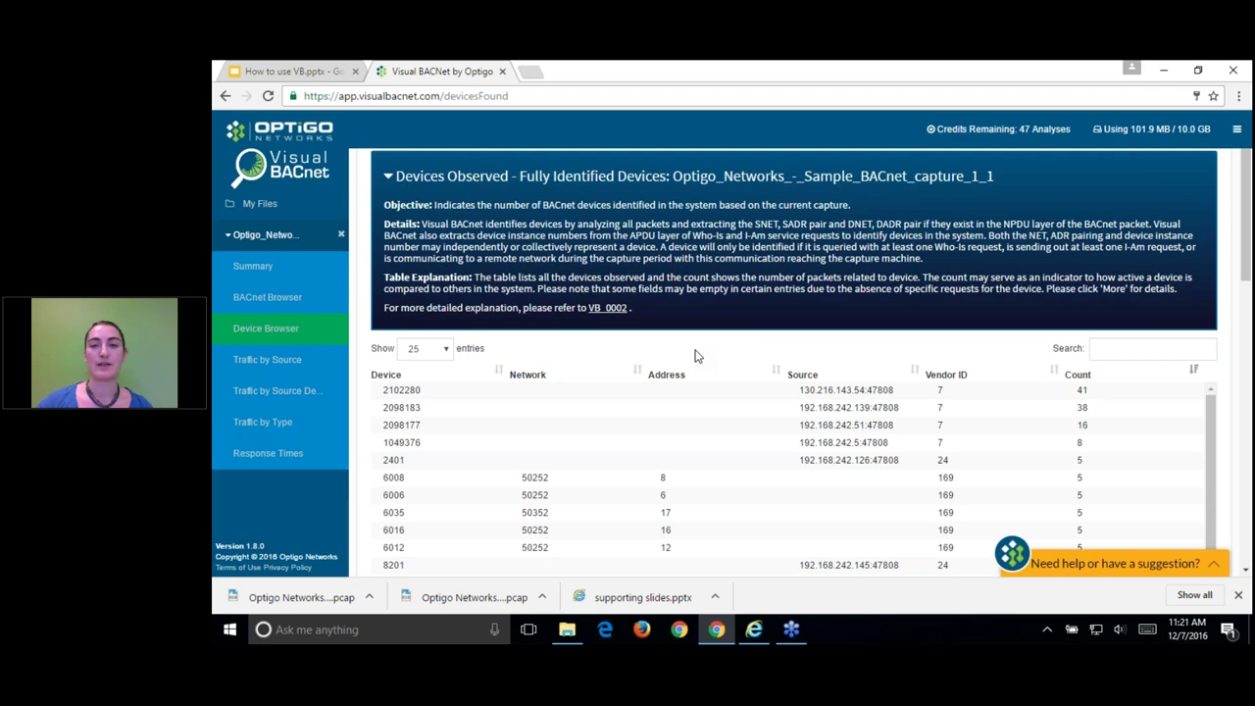
pyautogui.scroll(2, 692, 318)
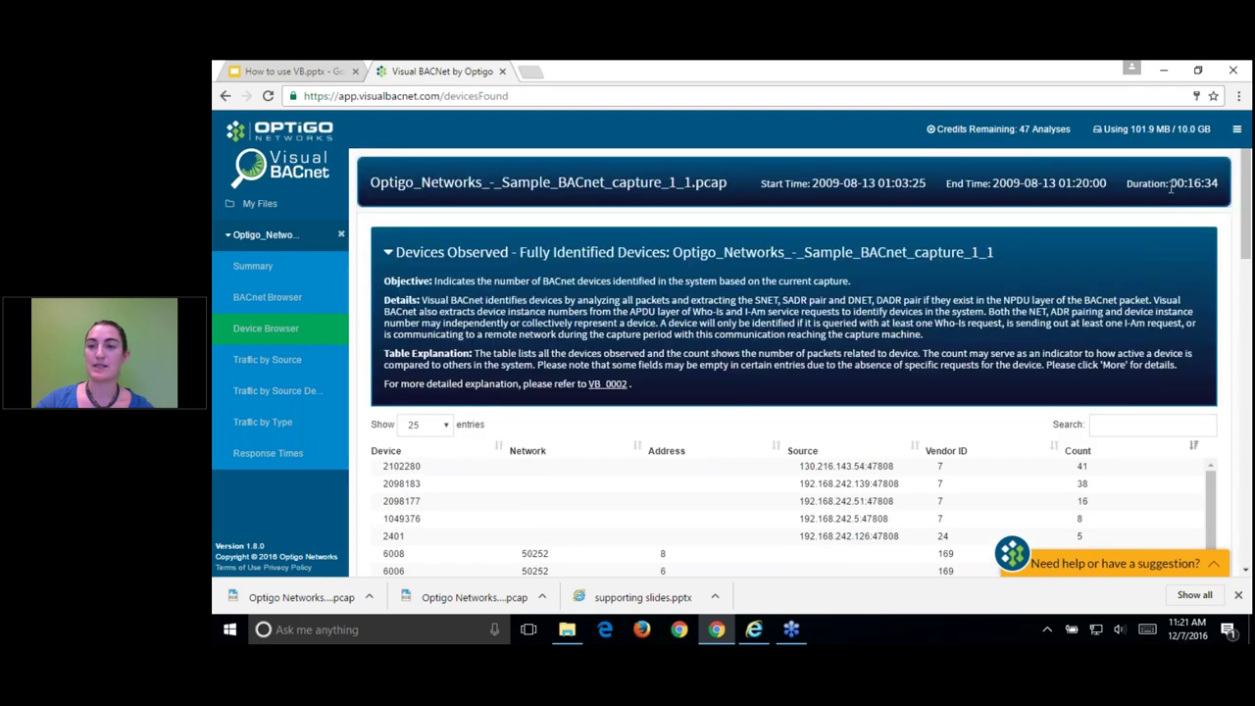
pyautogui.hotkey('alt', 'Left')
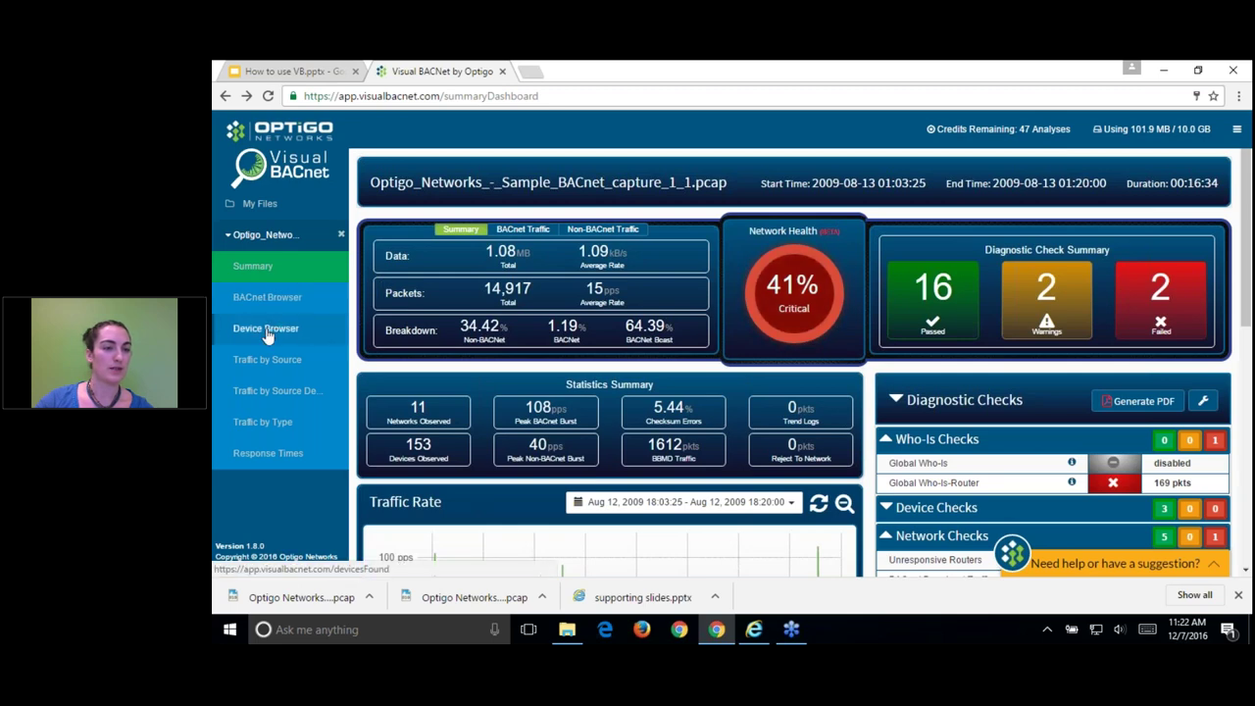
pyautogui.click(265, 329)
pyautogui.moveTo(1168, 182); pyautogui.dragTo(1222, 186)
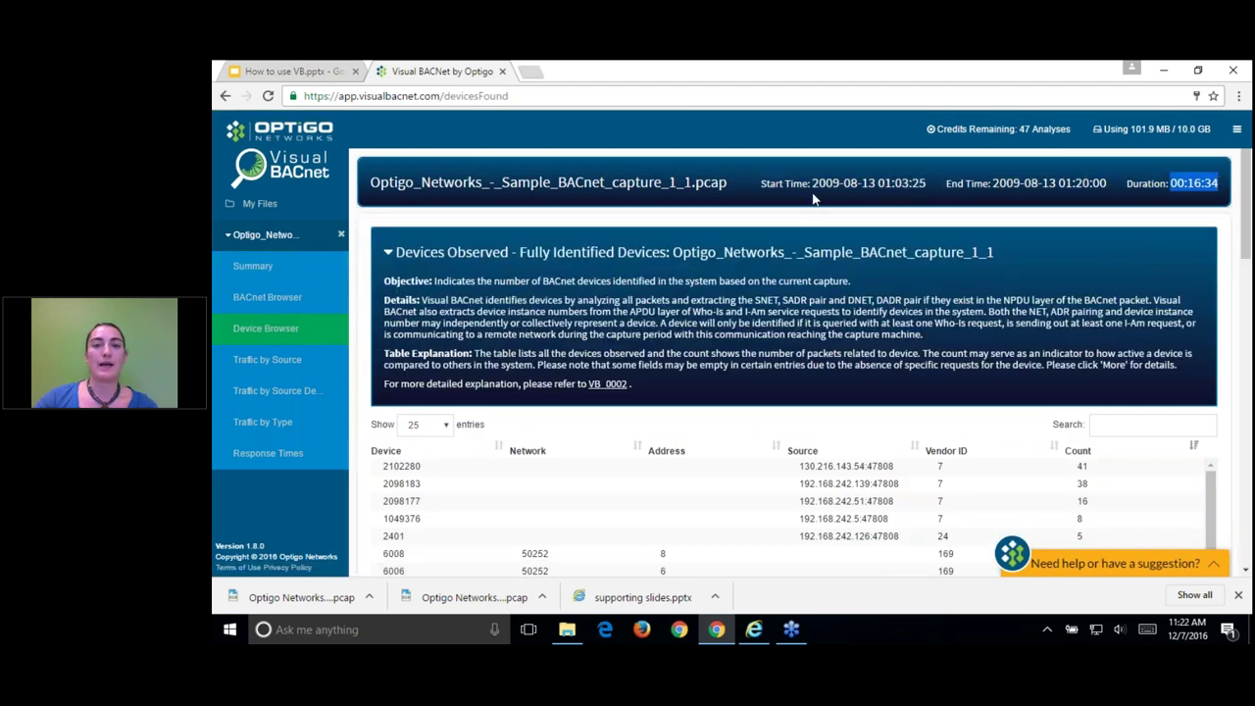
pyautogui.click(715, 419)
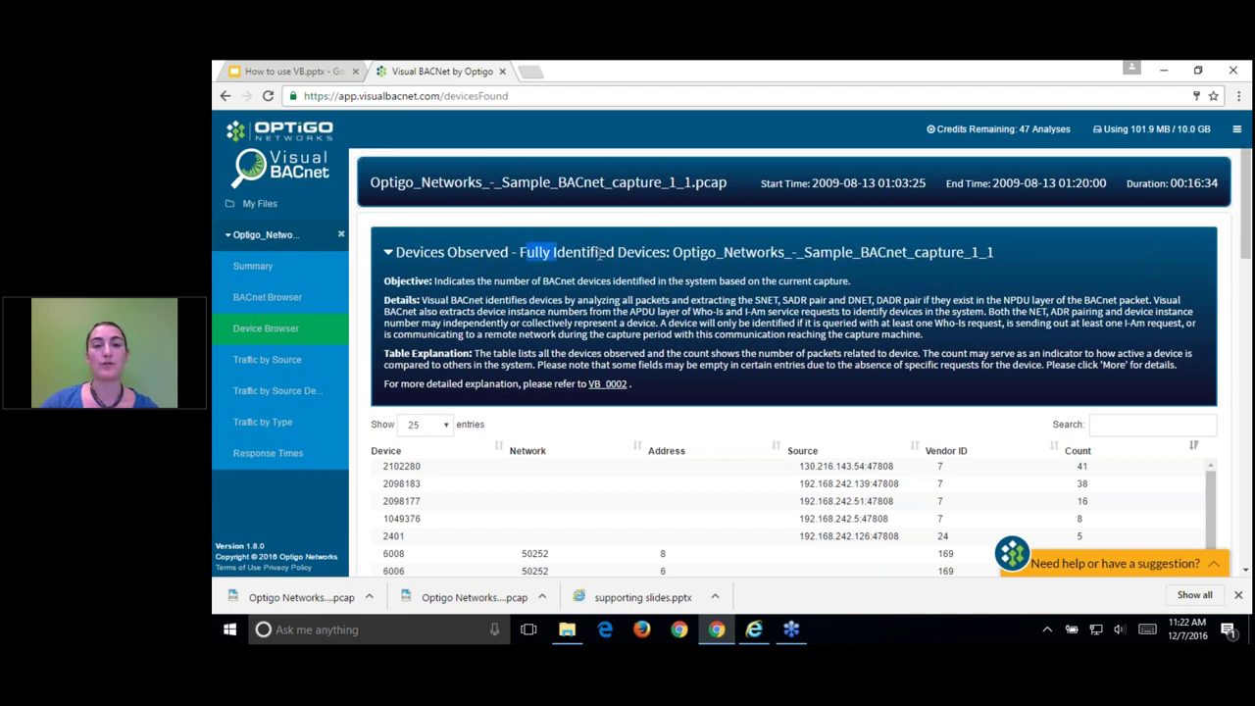
# Step: Highlight 'Fully Identified Devices' and scroll down to the Partially Identified Devices table led by 1050168
pyautogui.moveTo(520, 252); pyautogui.dragTo(665, 252)
pyautogui.scroll(-3, 869, 455)
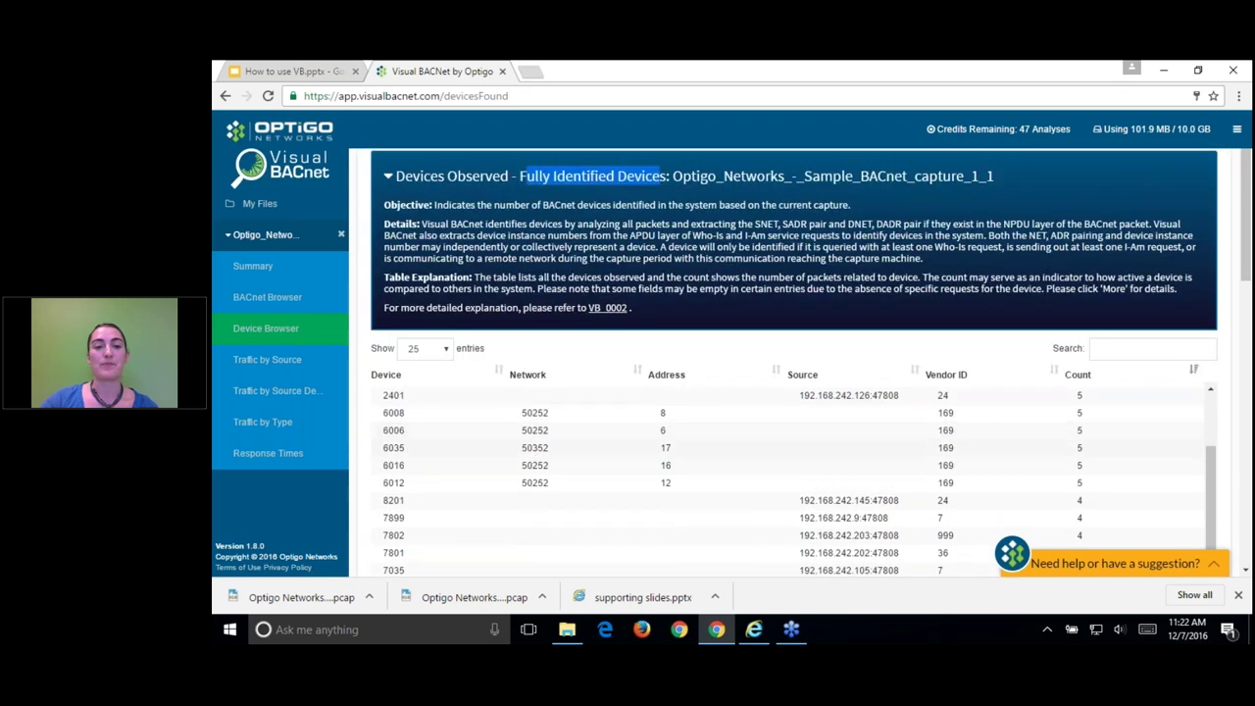
pyautogui.scroll(-6, 870, 455)
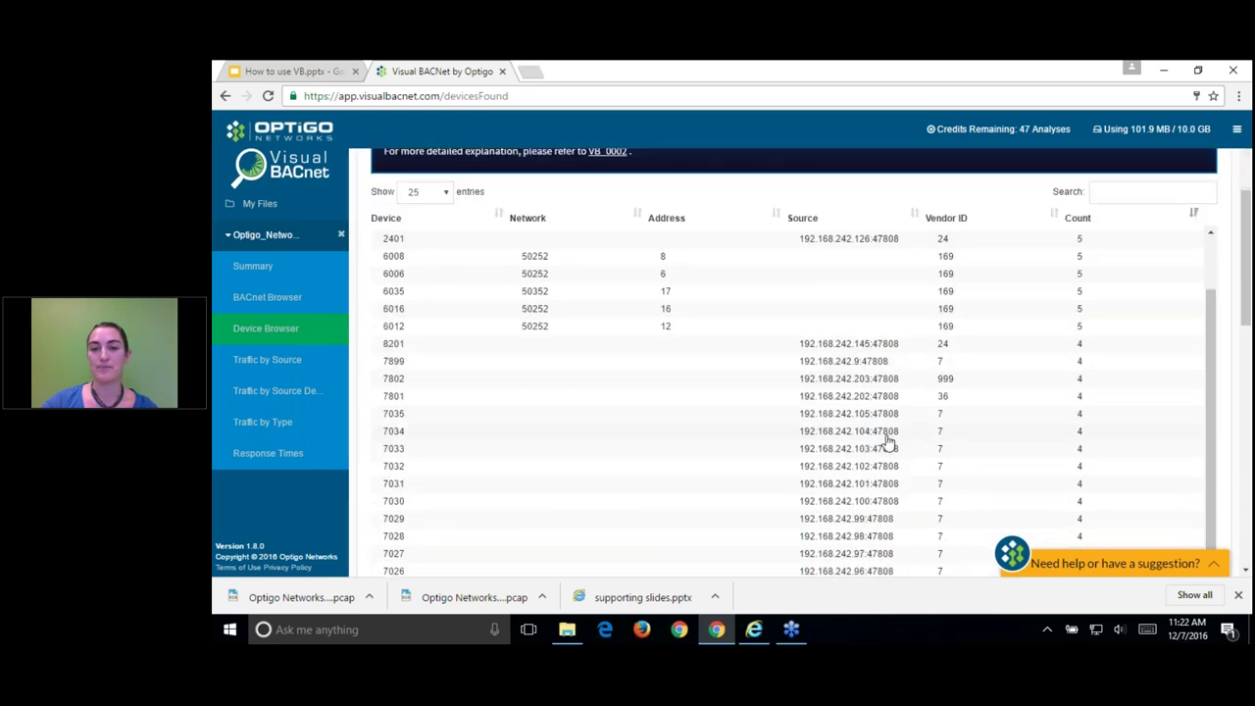
pyautogui.scroll(-5, 882, 393)
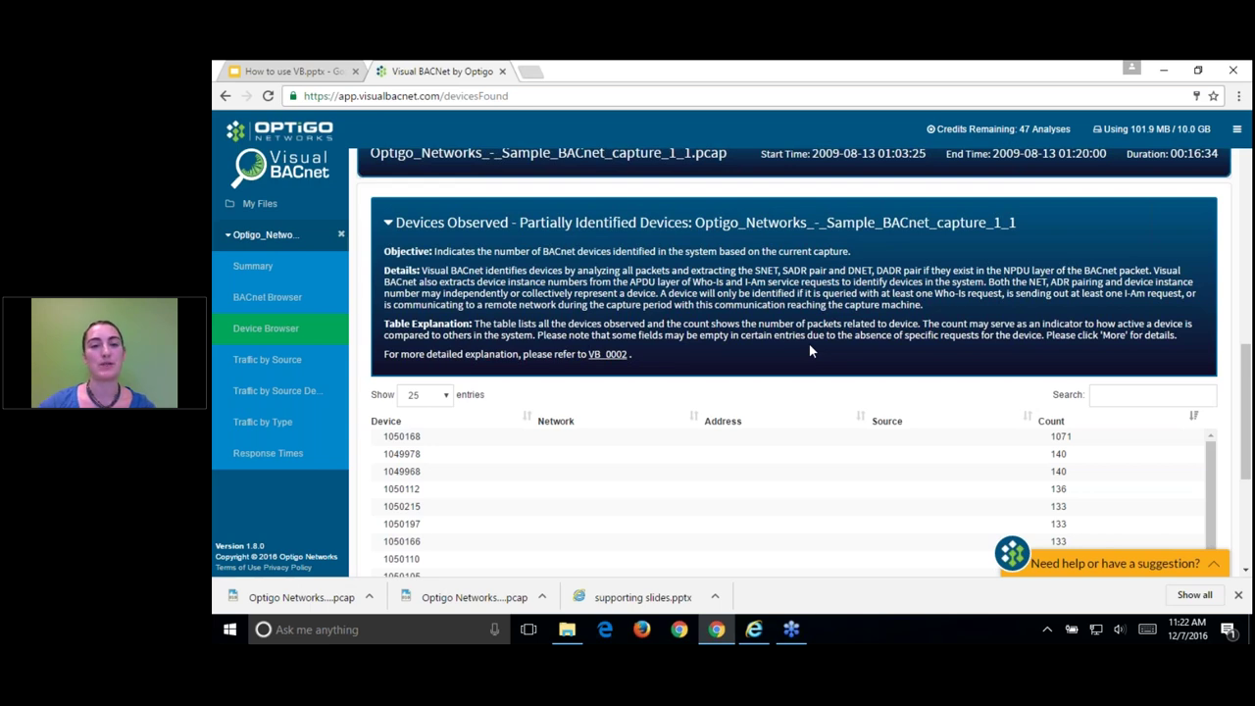
pyautogui.scroll(-5, 681, 368)
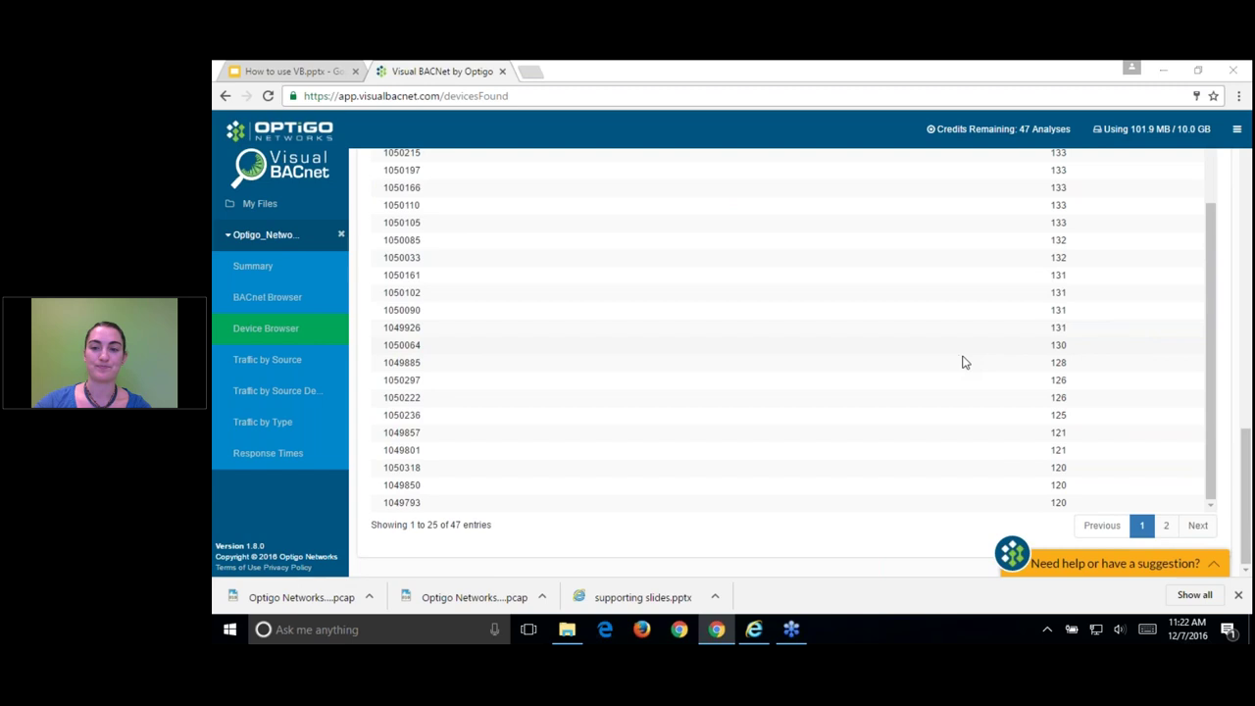
pyautogui.scroll(10, 767, 357)
pyautogui.scroll(3, 813, 332)
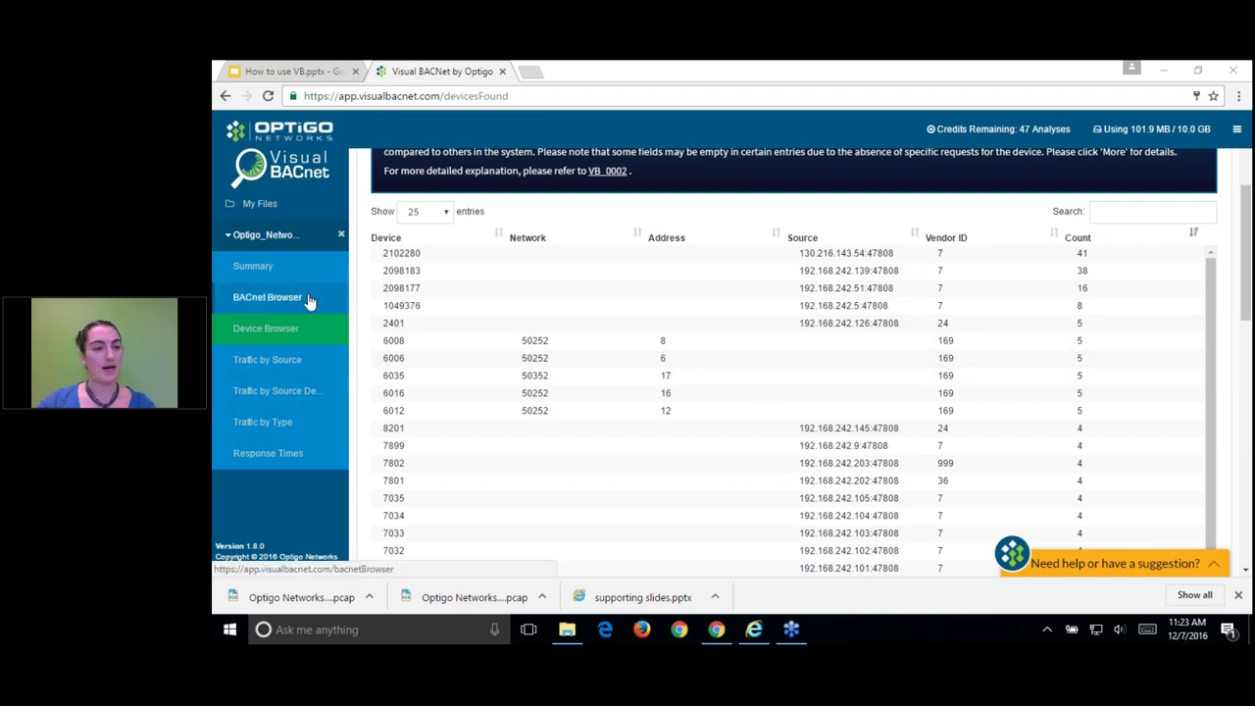
# Step: Show the Traffic by Source chart, then the Traffic by Source/Destination/Type chart
pyautogui.click(295, 359)
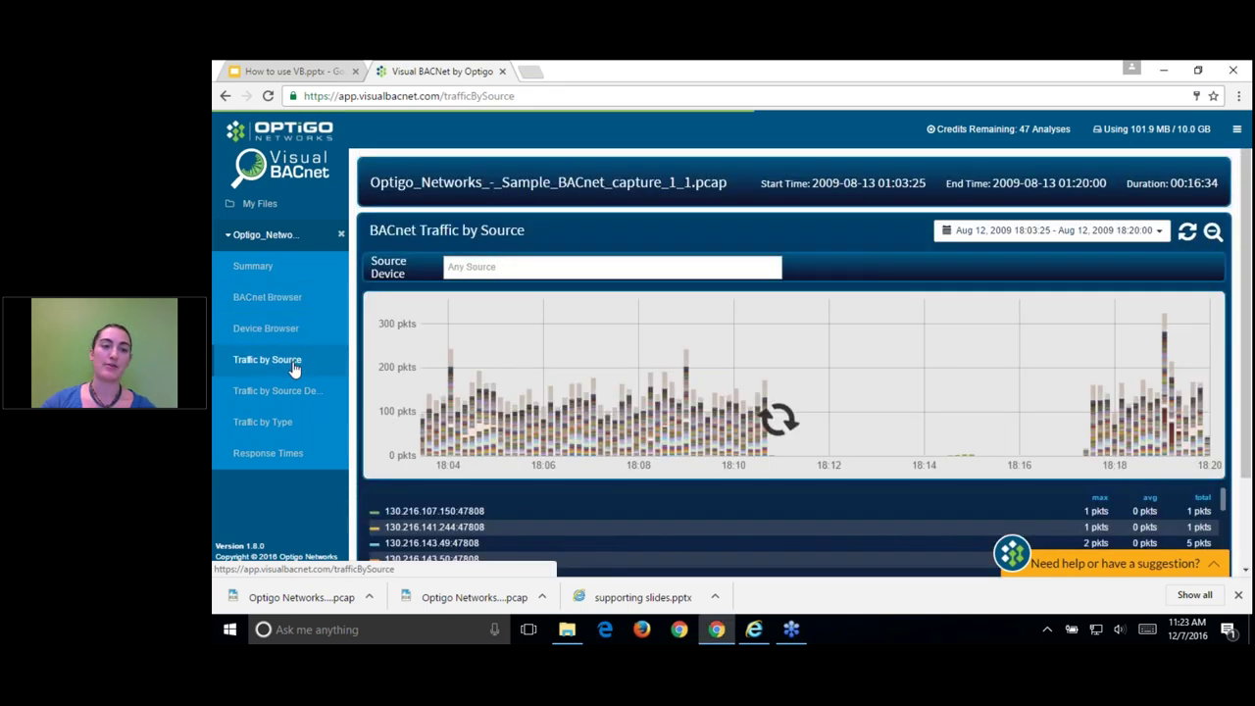
pyautogui.click(296, 394)
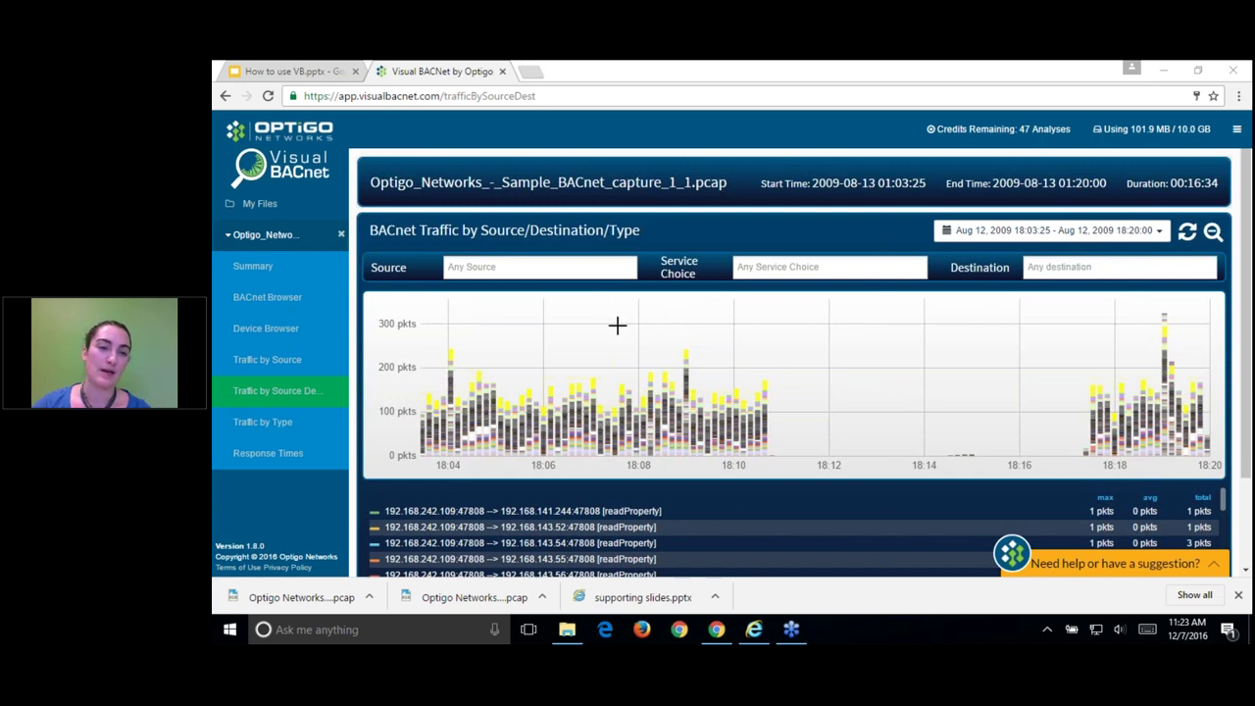
# Step: Filter the chart to source 130.216.143.49:47808, then remove the source filter
pyautogui.click(586, 268)
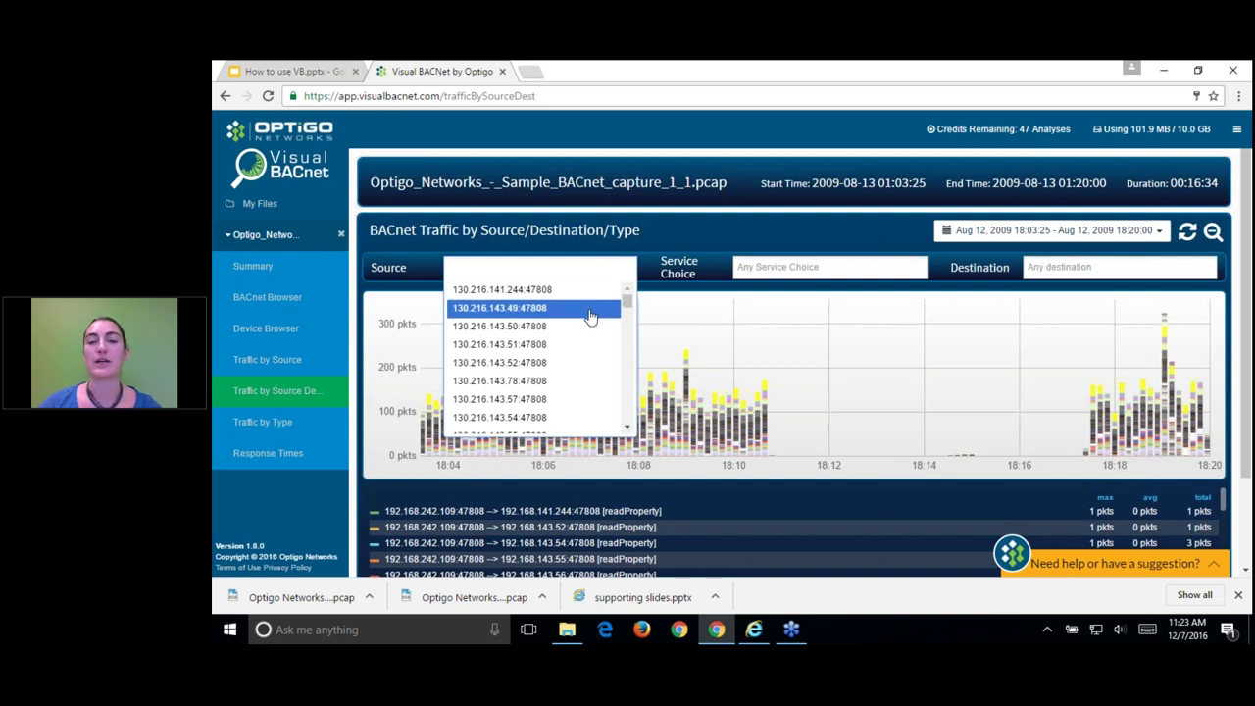
pyautogui.click(591, 267)
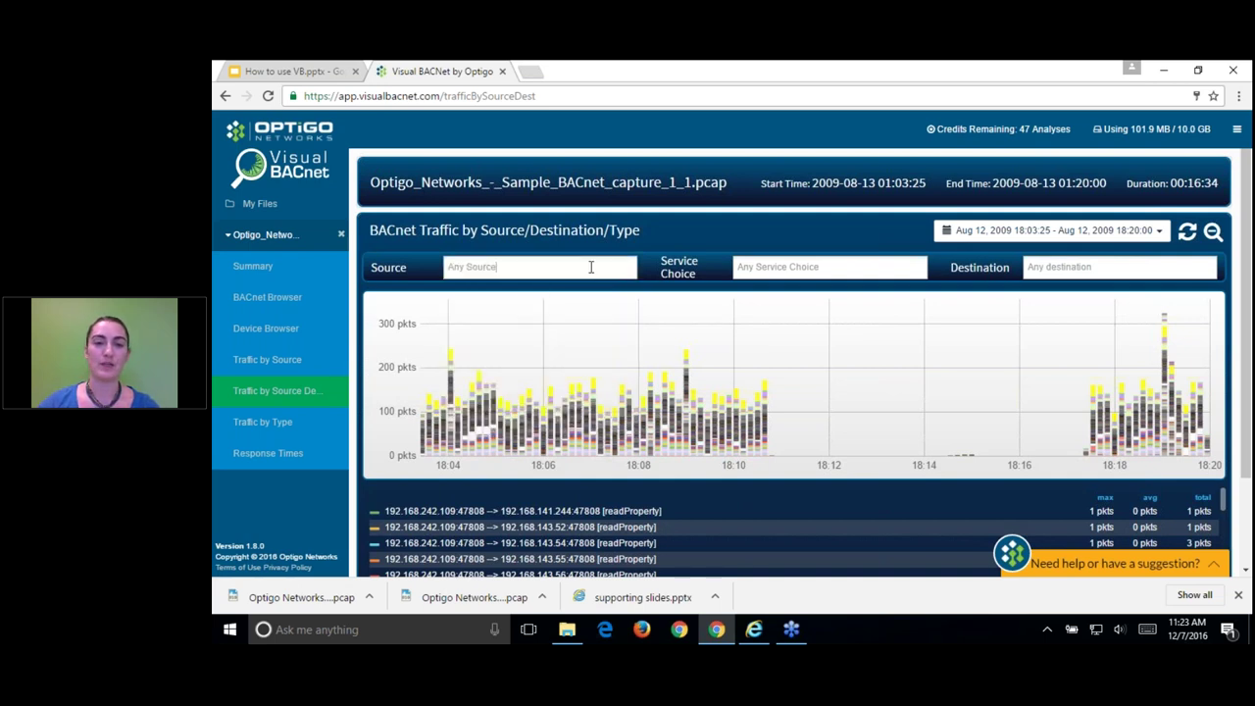
pyautogui.click(510, 267)
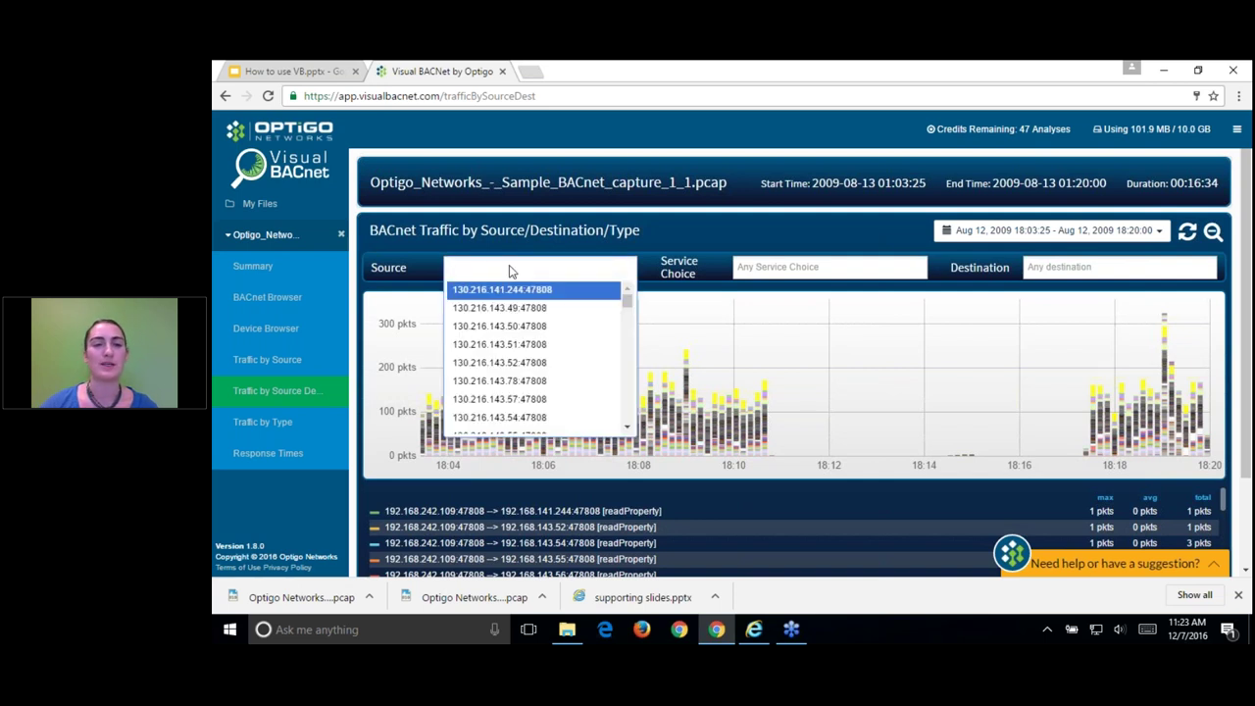
pyautogui.click(551, 308)
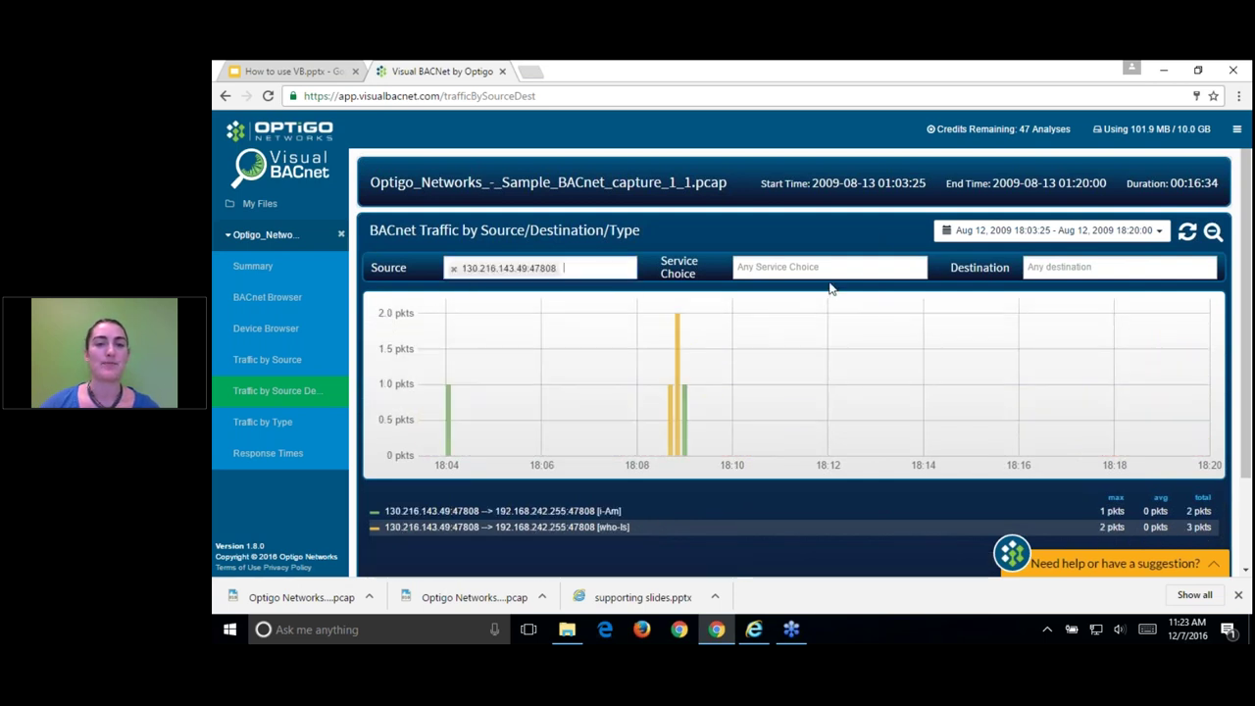
pyautogui.click(453, 267)
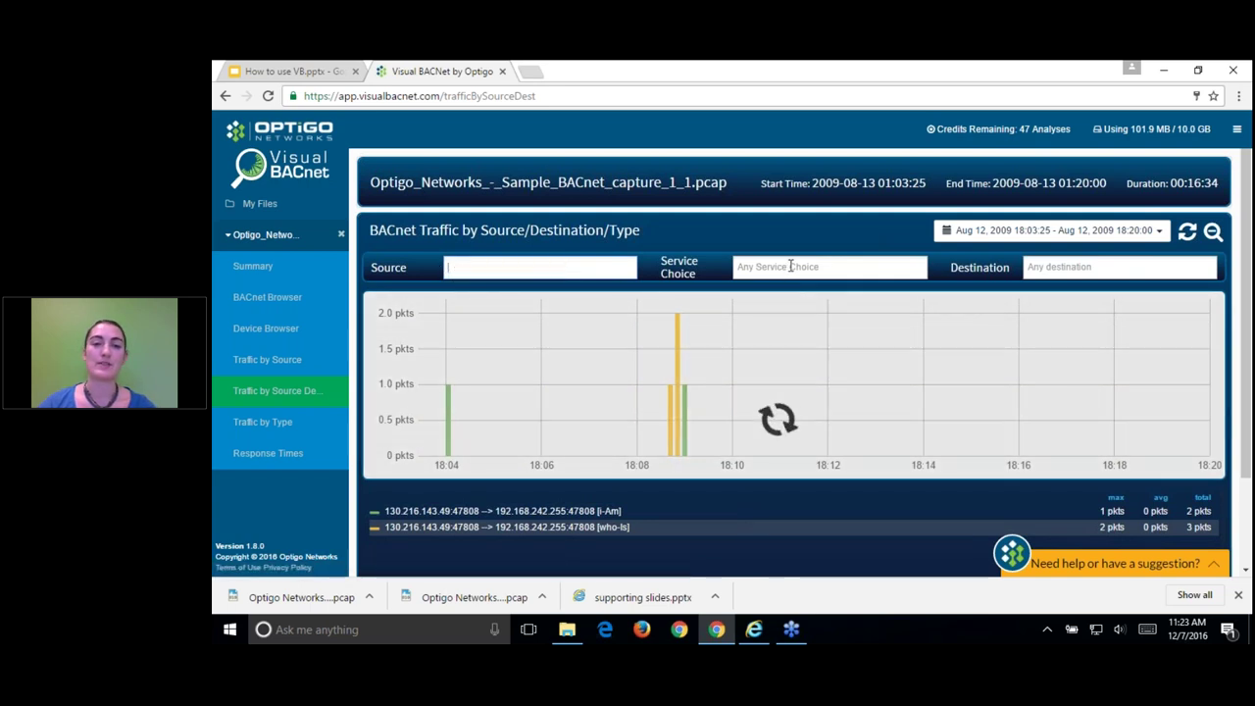
# Step: Filter the chart to I-Am messages only, then remove the i-Am service filter
pyautogui.click(821, 266)
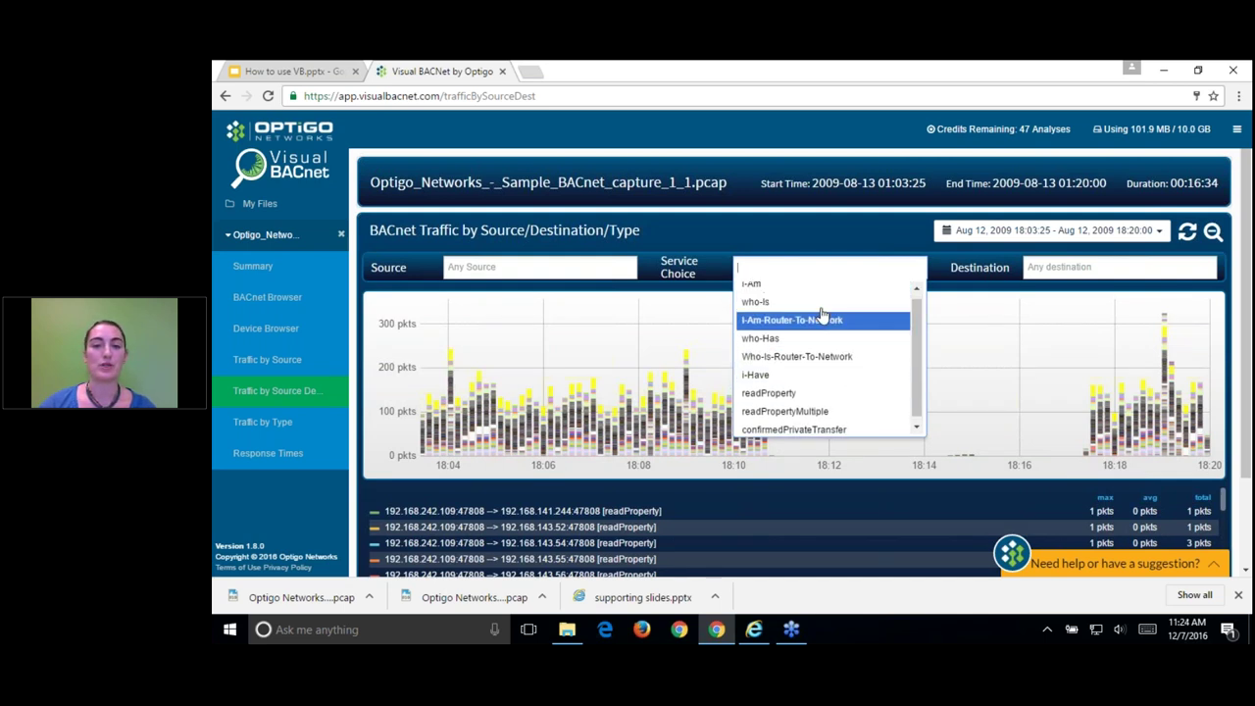
pyautogui.click(794, 290)
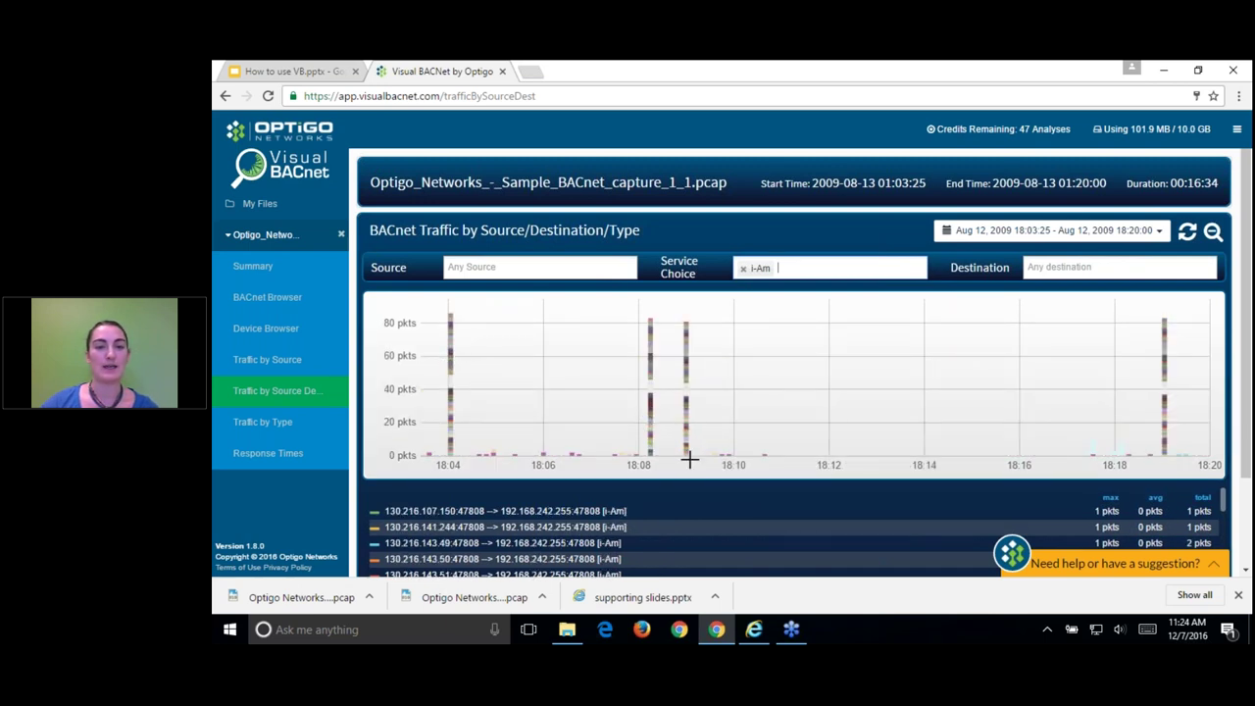
pyautogui.moveTo(1164, 389)
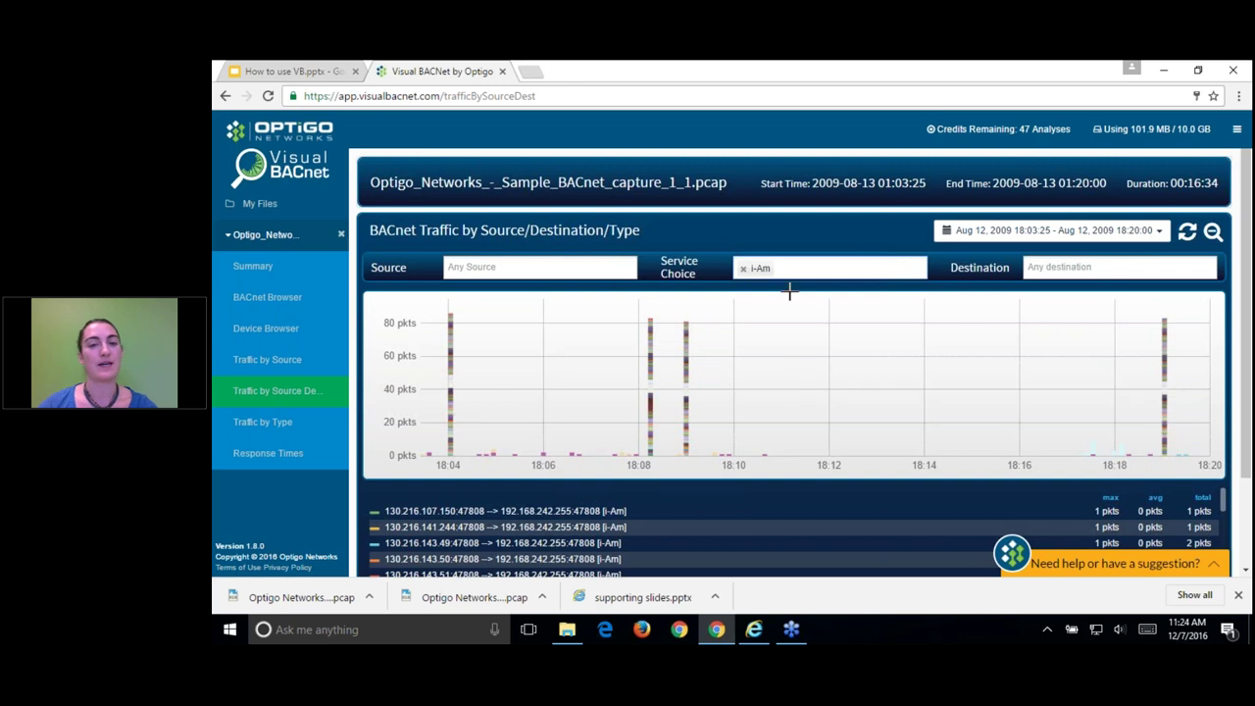
pyautogui.click(742, 267)
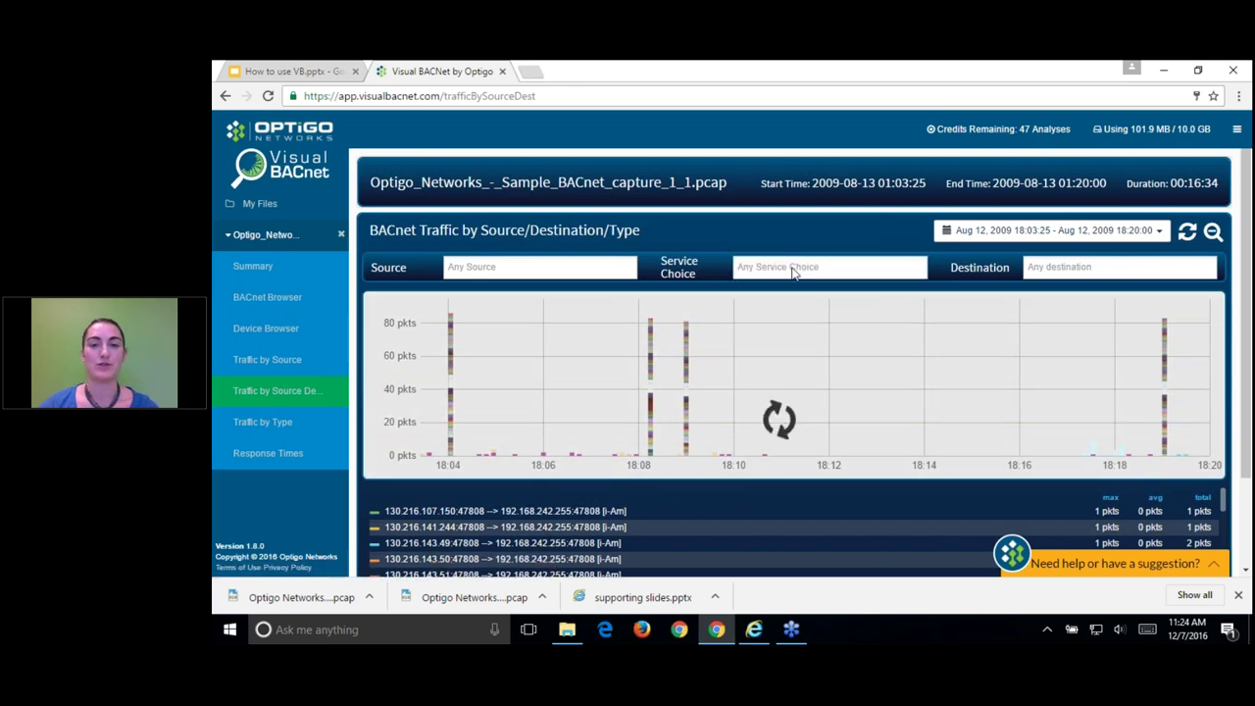
# Step: Apply the who-Is service filter, then remove it, leaving destination unchosen, and scroll the unfiltered chart
pyautogui.click(796, 273)
pyautogui.click(802, 307)
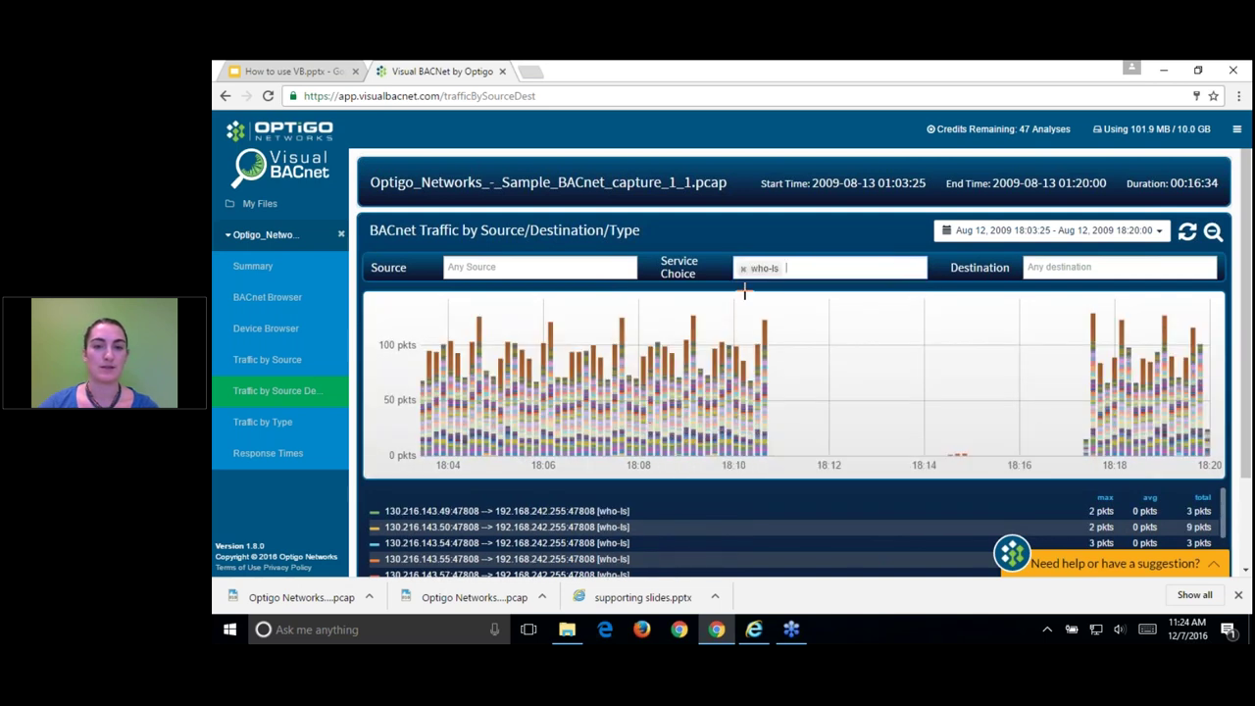
pyautogui.click(820, 271)
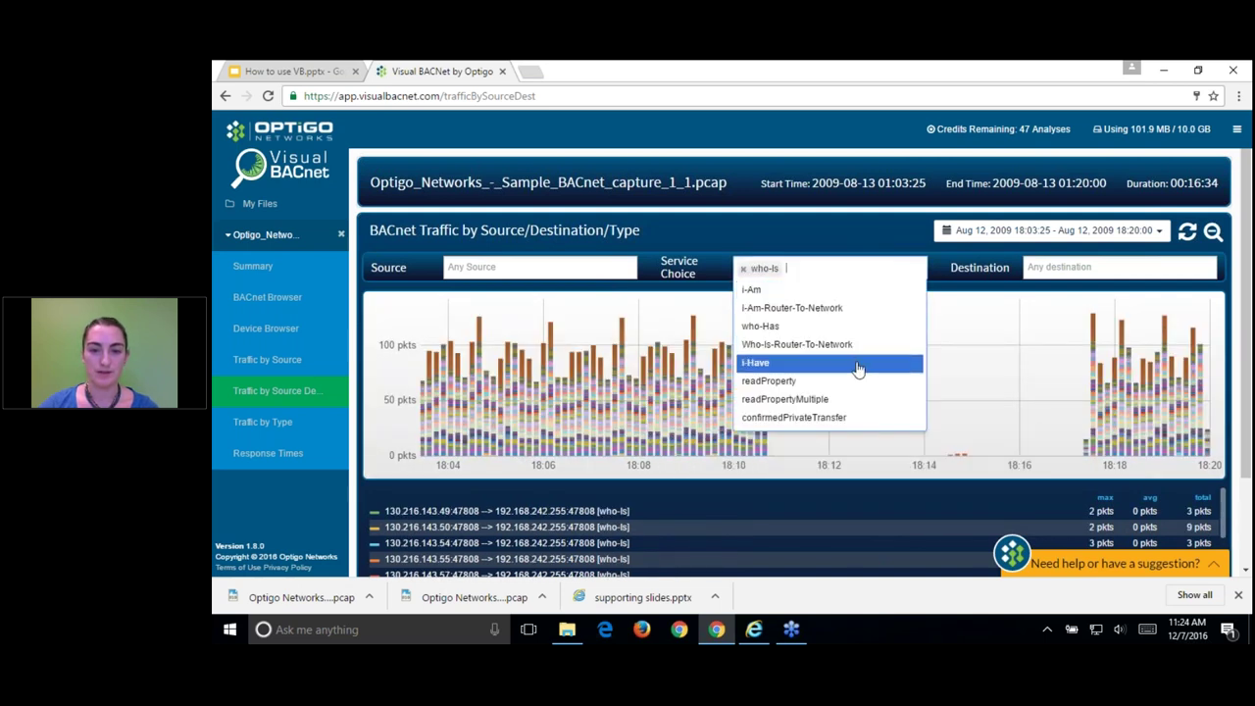
pyautogui.click(1091, 269)
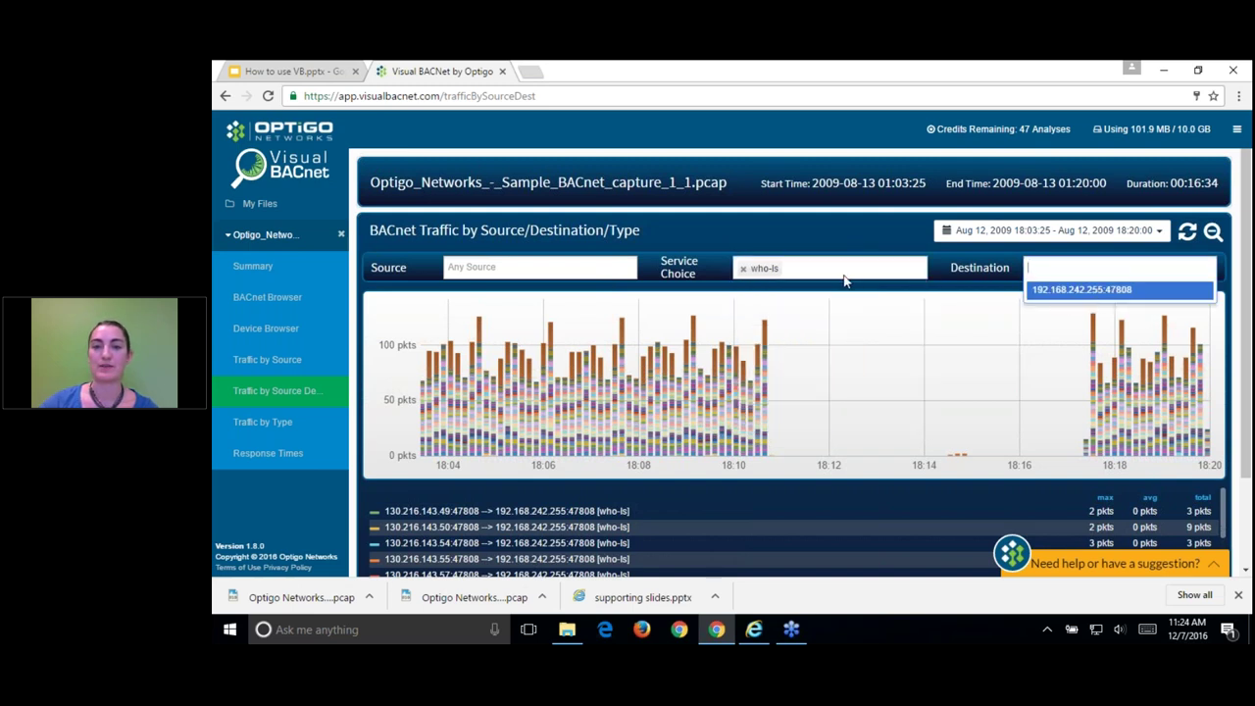
pyautogui.click(743, 271)
pyautogui.click(742, 269)
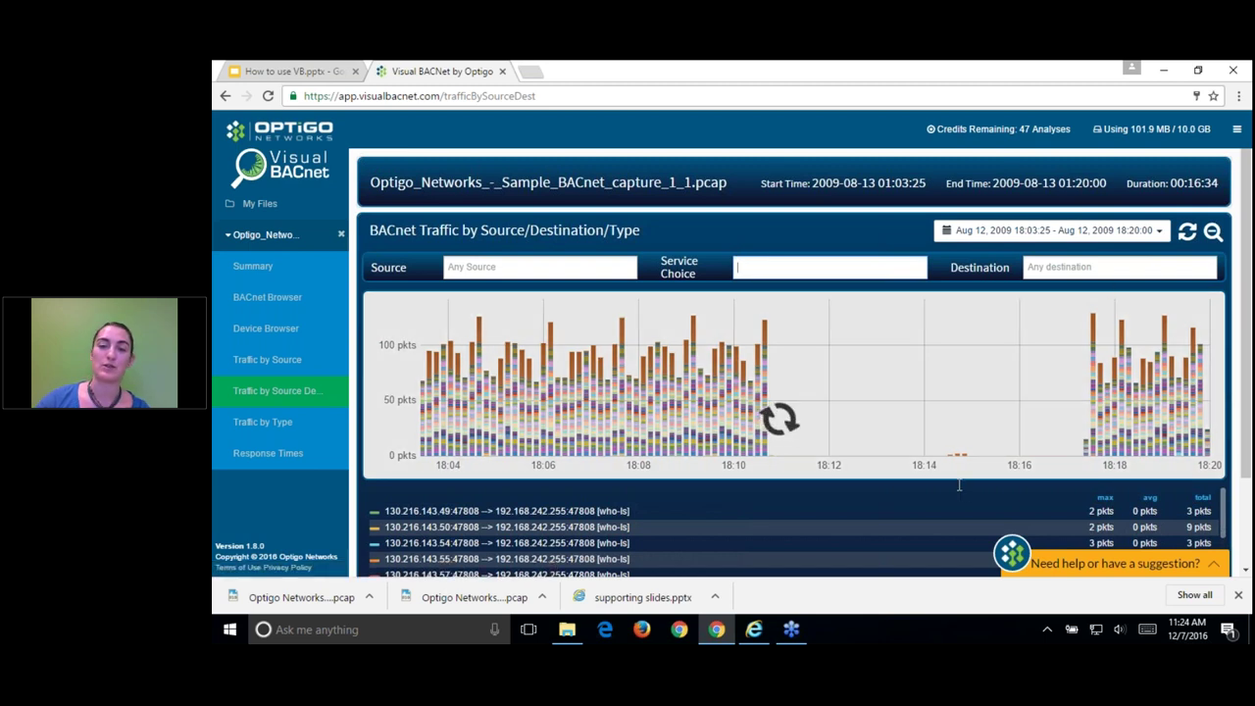
pyautogui.click(1080, 268)
pyautogui.click(831, 493)
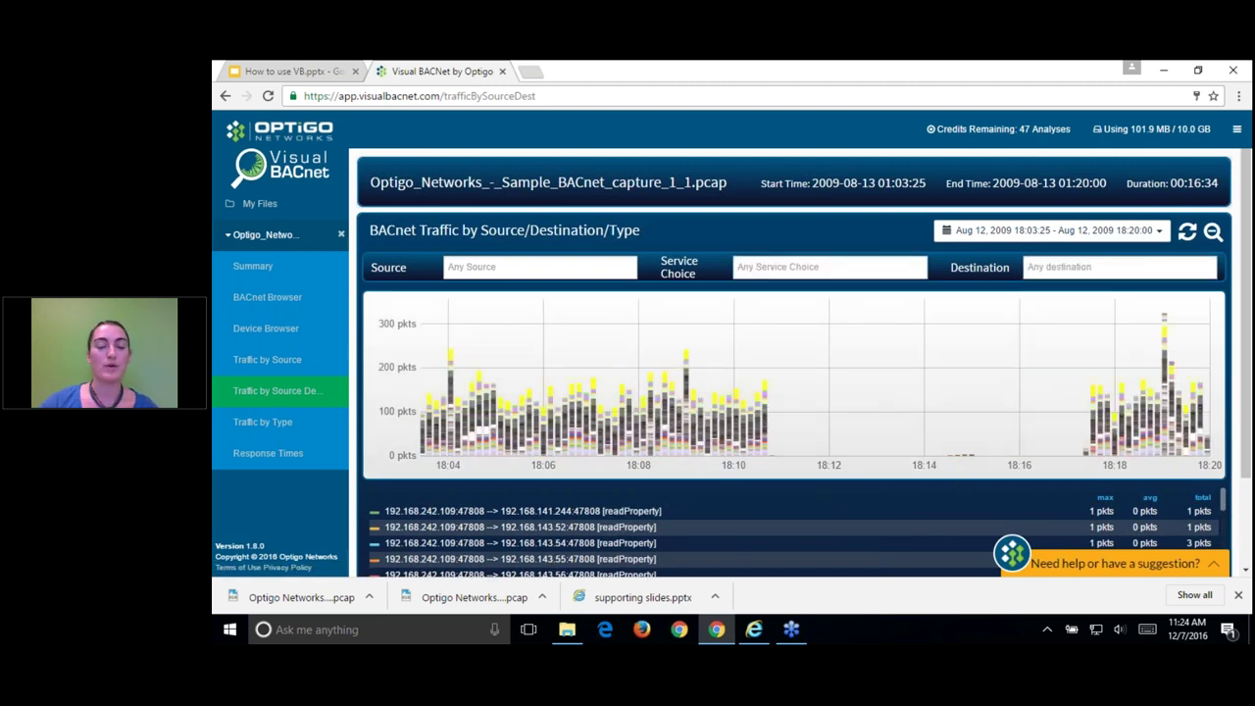
pyautogui.scroll(-2, 884, 490)
pyautogui.scroll(2, 911, 524)
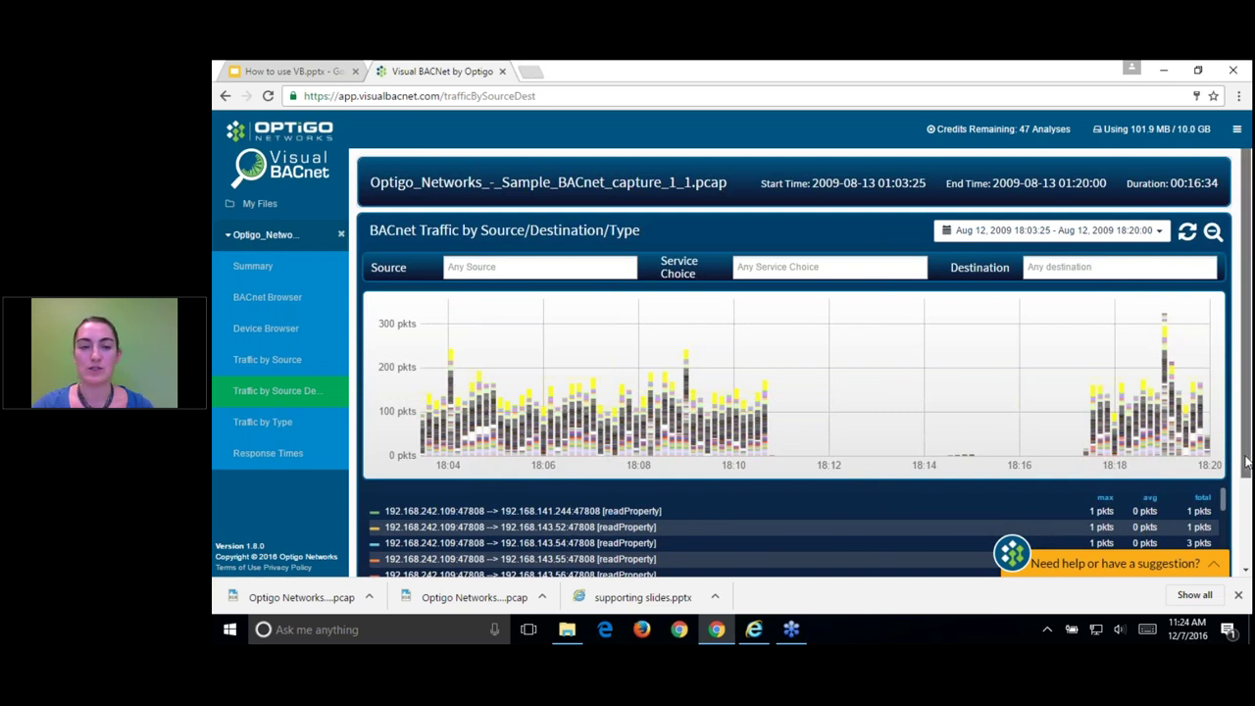
pyautogui.scroll(-1, 1247, 461)
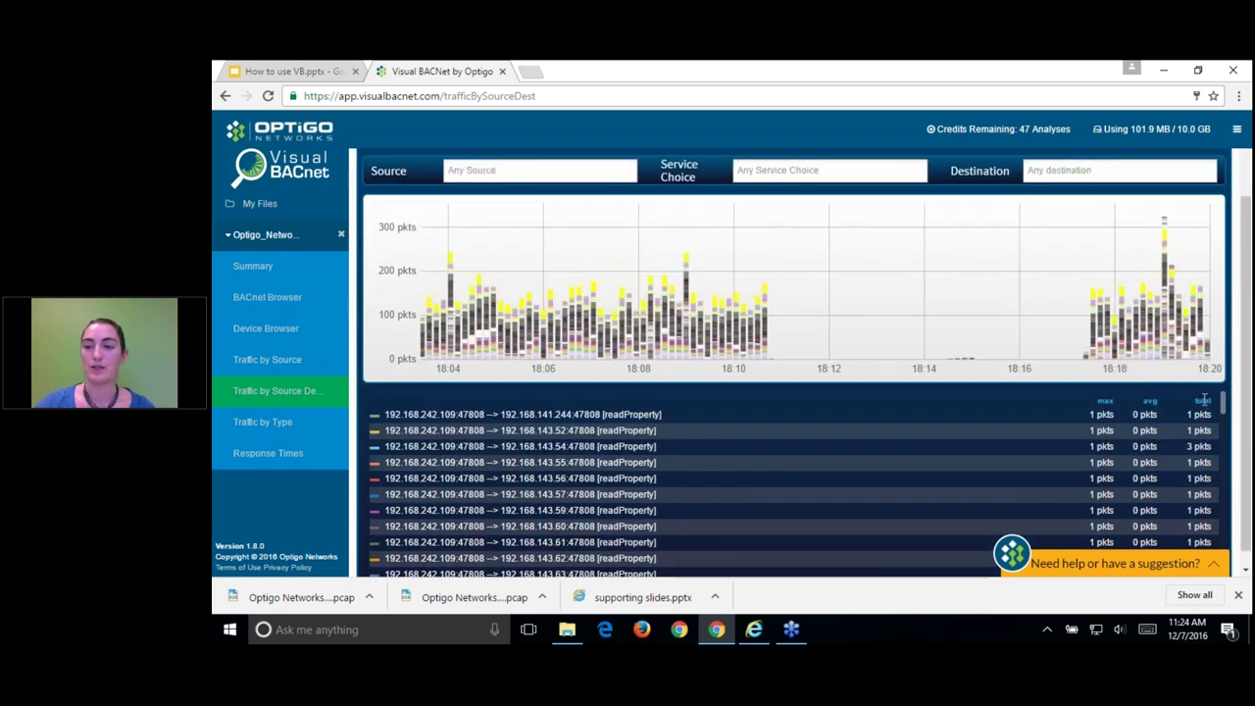
# Step: Sort conversations by total descending and chart only 192.168.242.9 → 192.168.242.255 who-Is (905 pkts)
pyautogui.click(1202, 400)
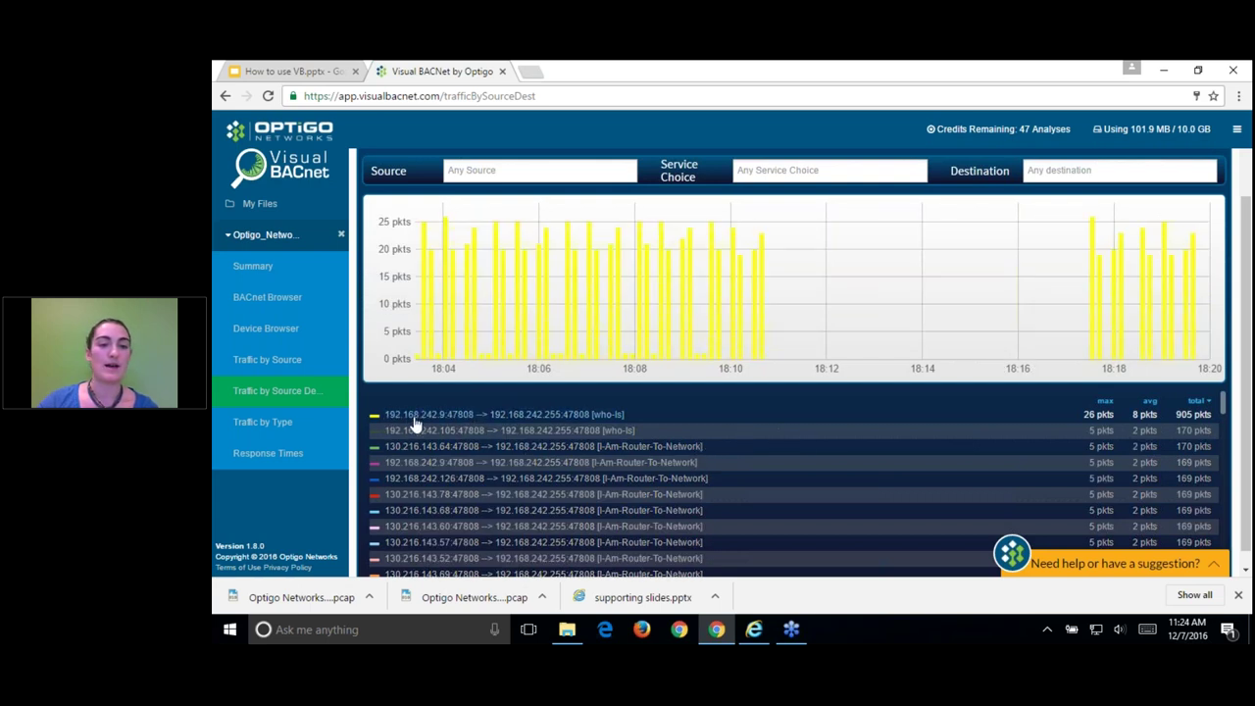
pyautogui.click(702, 413)
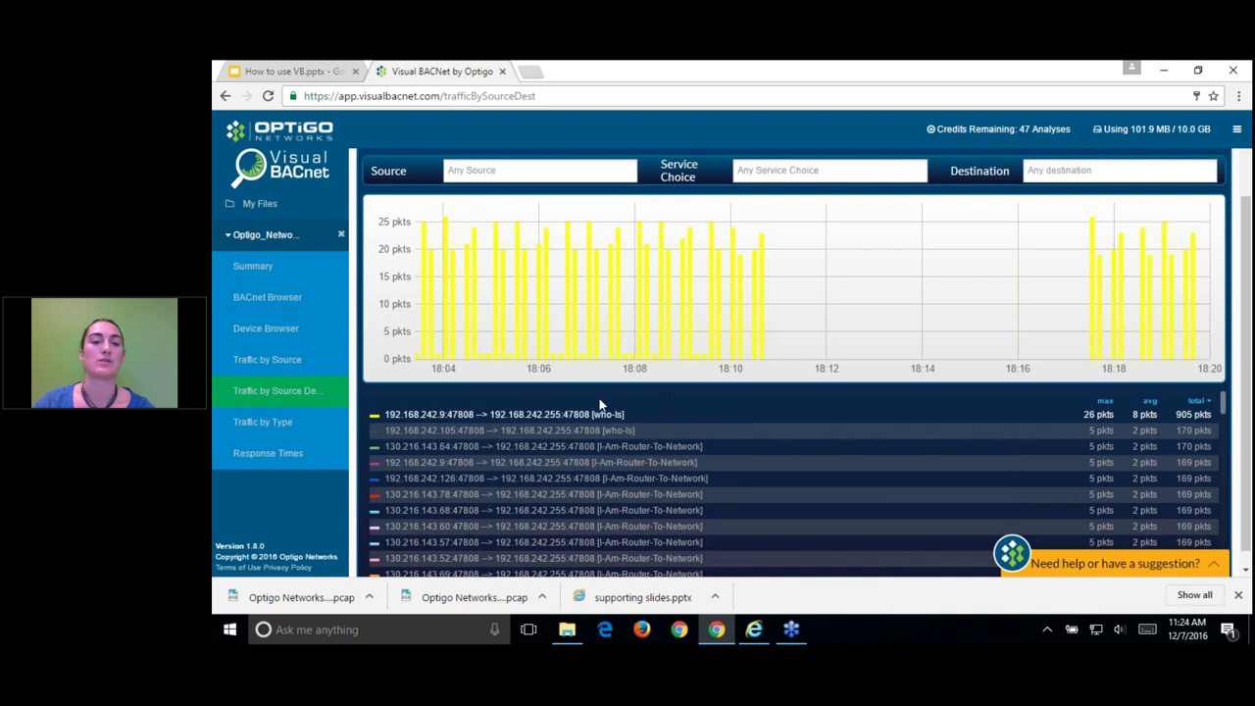
pyautogui.moveTo(682, 340)
pyautogui.scroll(1, 696, 340)
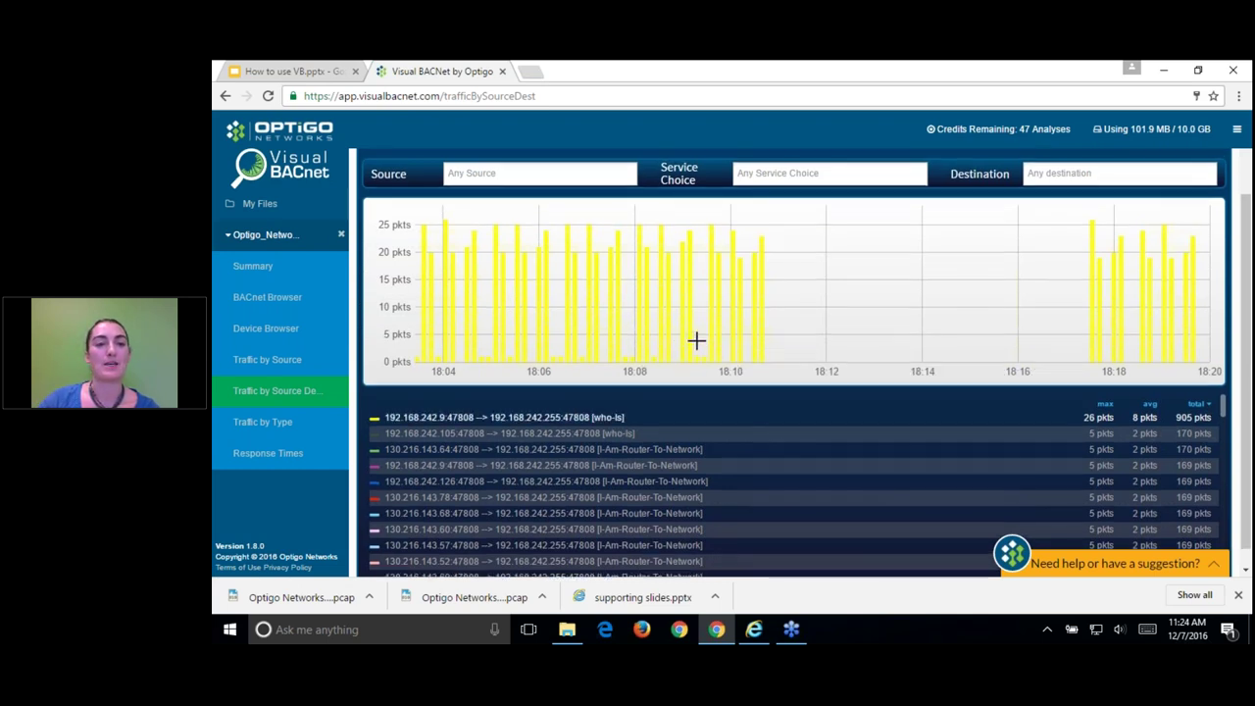
pyautogui.scroll(2, 696, 340)
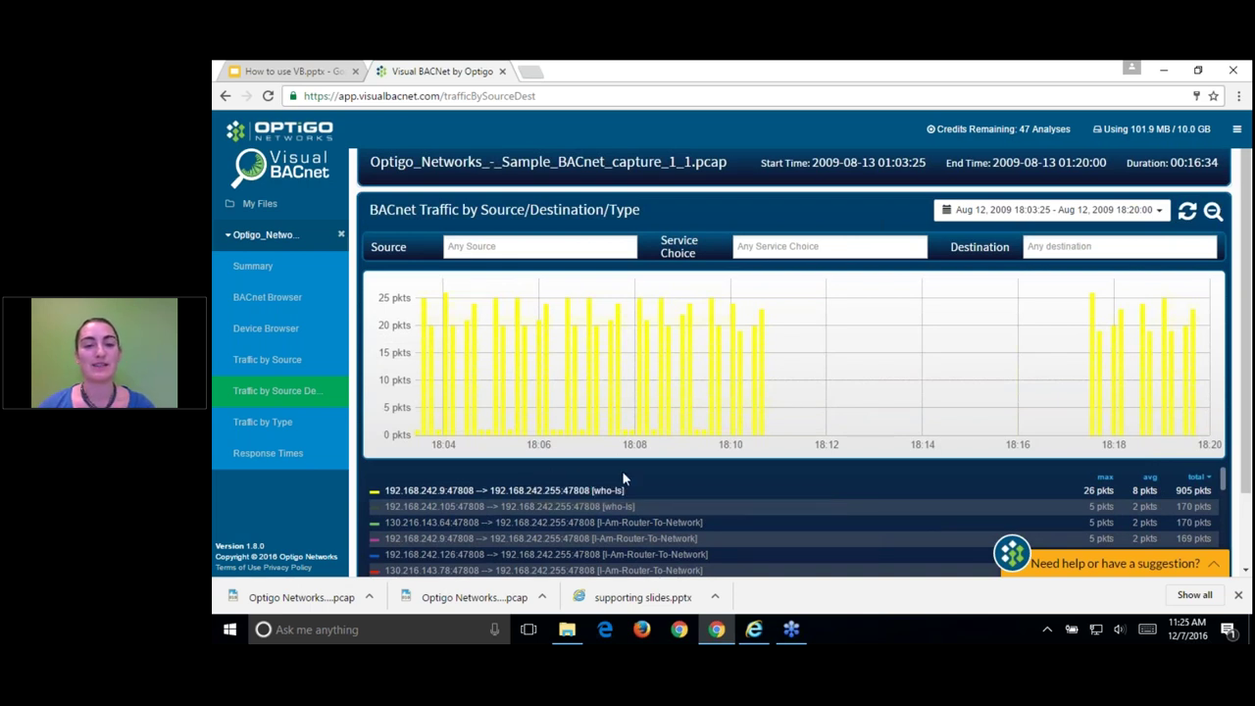
# Step: Show Response Times and zoom the chart to 18:18:41–18:19:42, then to 18:19:03–18:19:23
pyautogui.click(282, 466)
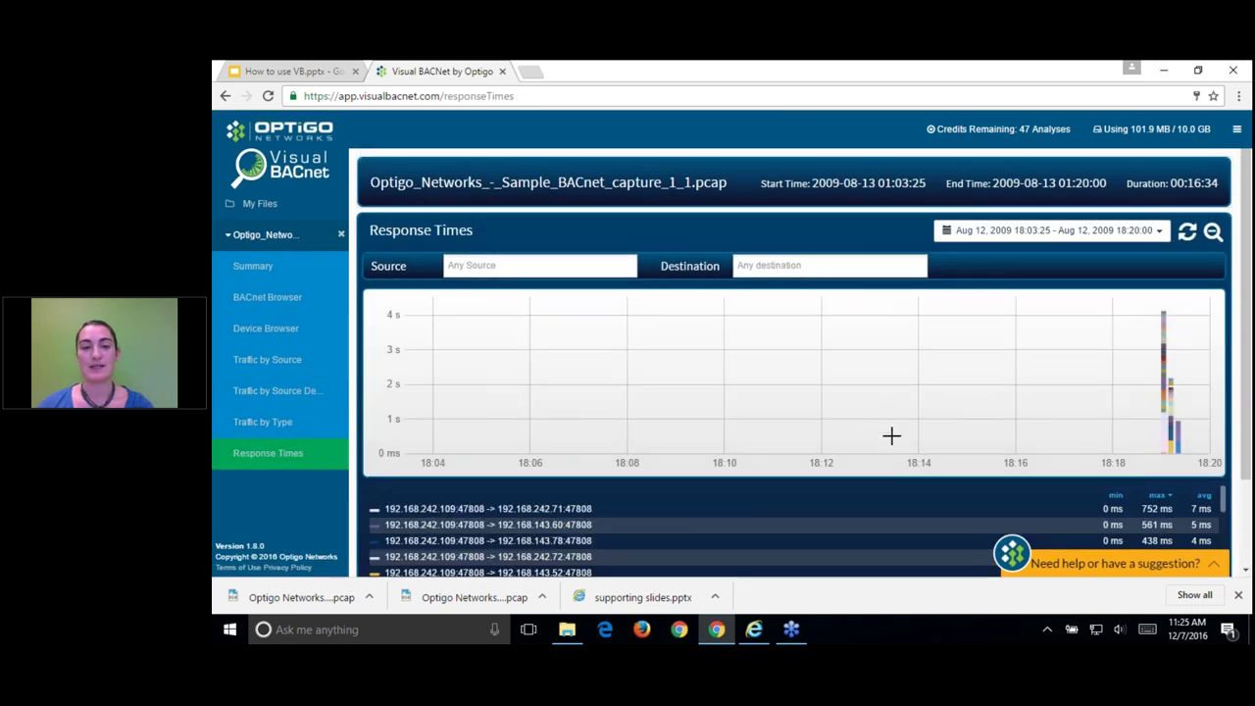
pyautogui.moveTo(1147, 416); pyautogui.dragTo(1195, 422)
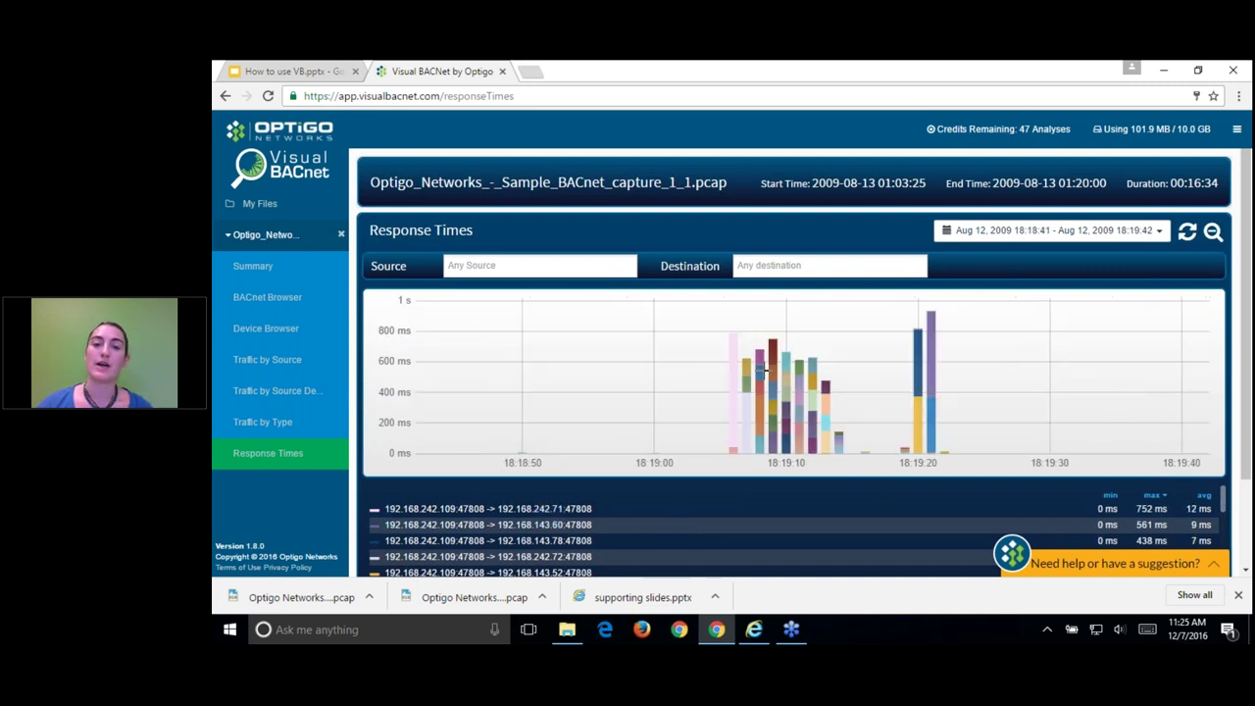
pyautogui.moveTo(695, 357); pyautogui.dragTo(959, 403)
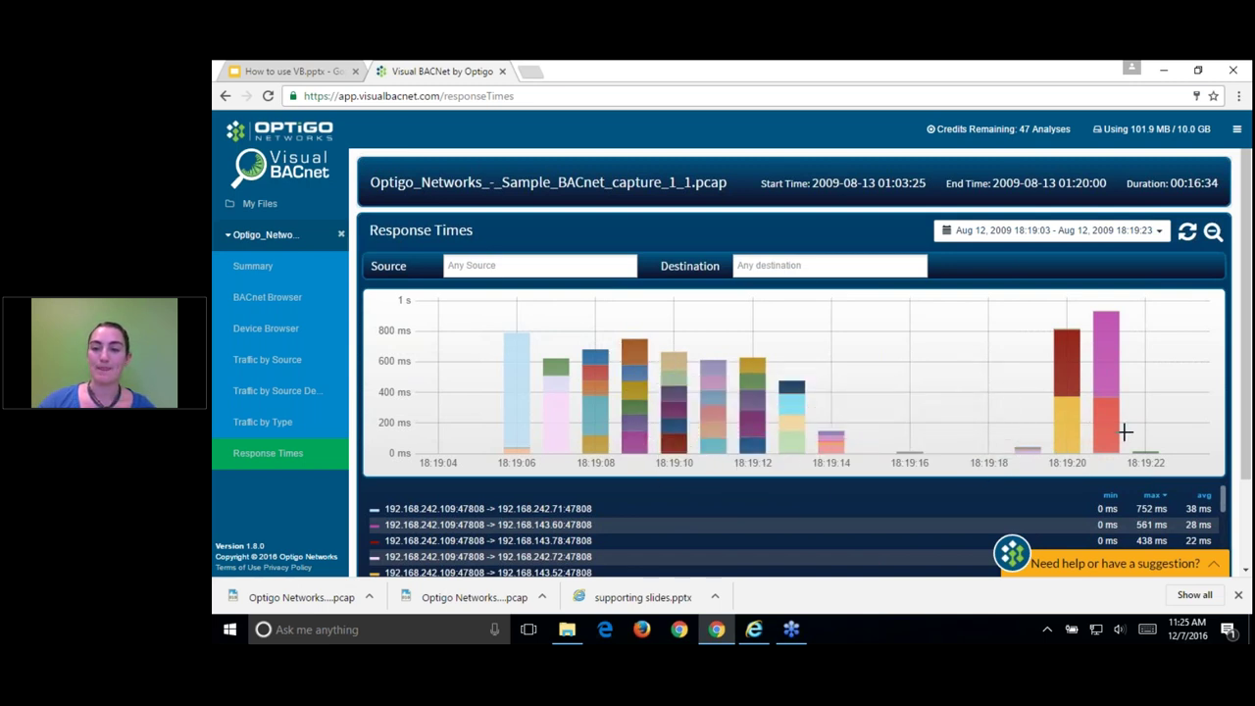
# Step: Zoom the summary's Traffic Rate chart to 18:07–18:10, then view the BACnet Browser's Source counts
pyautogui.click(306, 266)
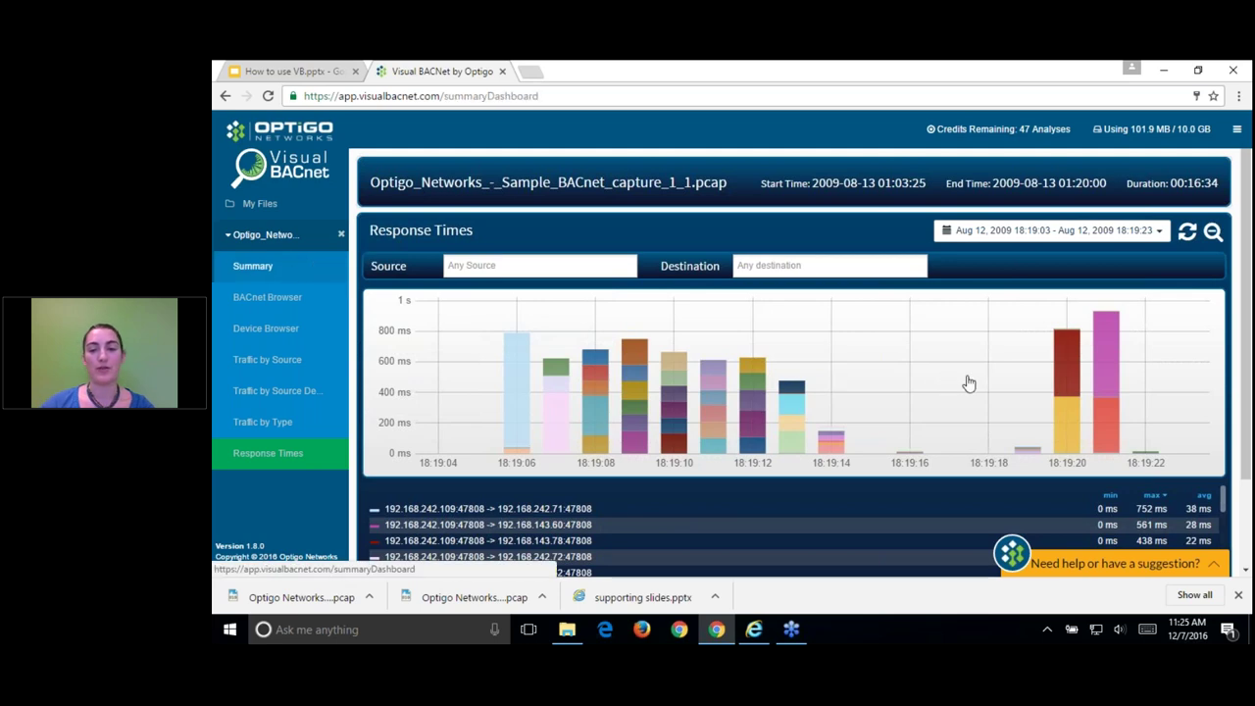
pyautogui.scroll(-2, 608, 441)
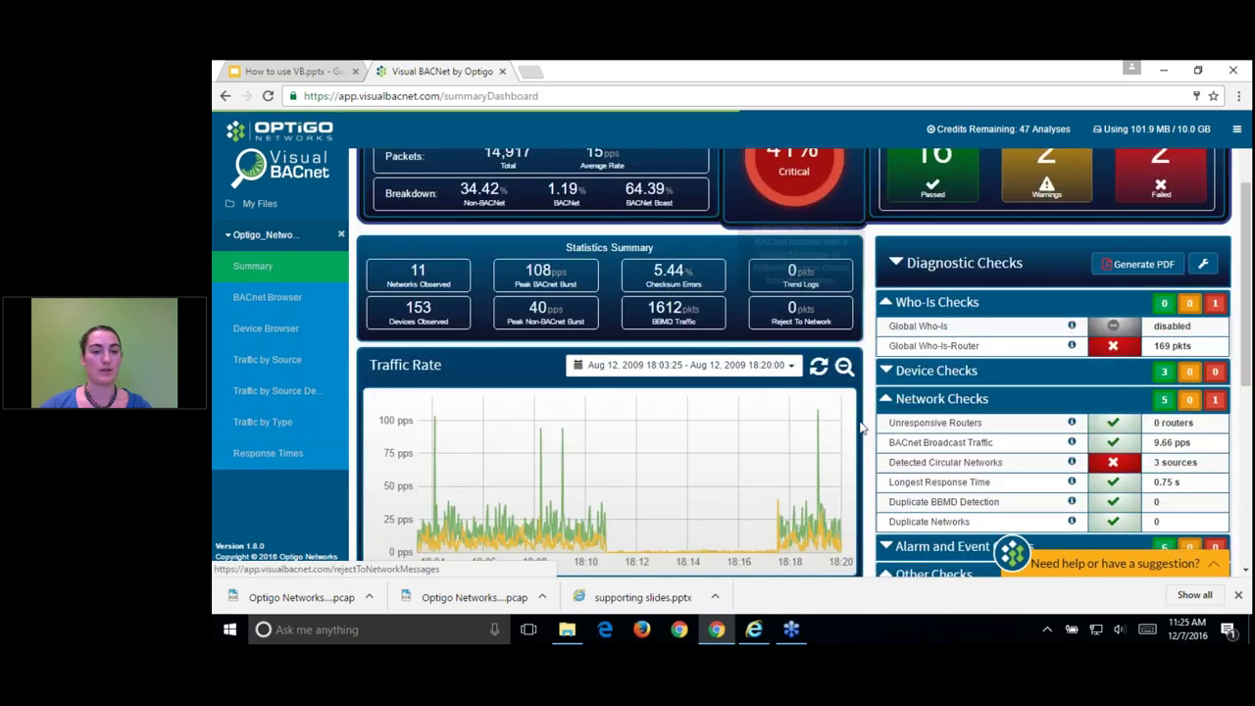
pyautogui.moveTo(506, 479); pyautogui.dragTo(591, 476)
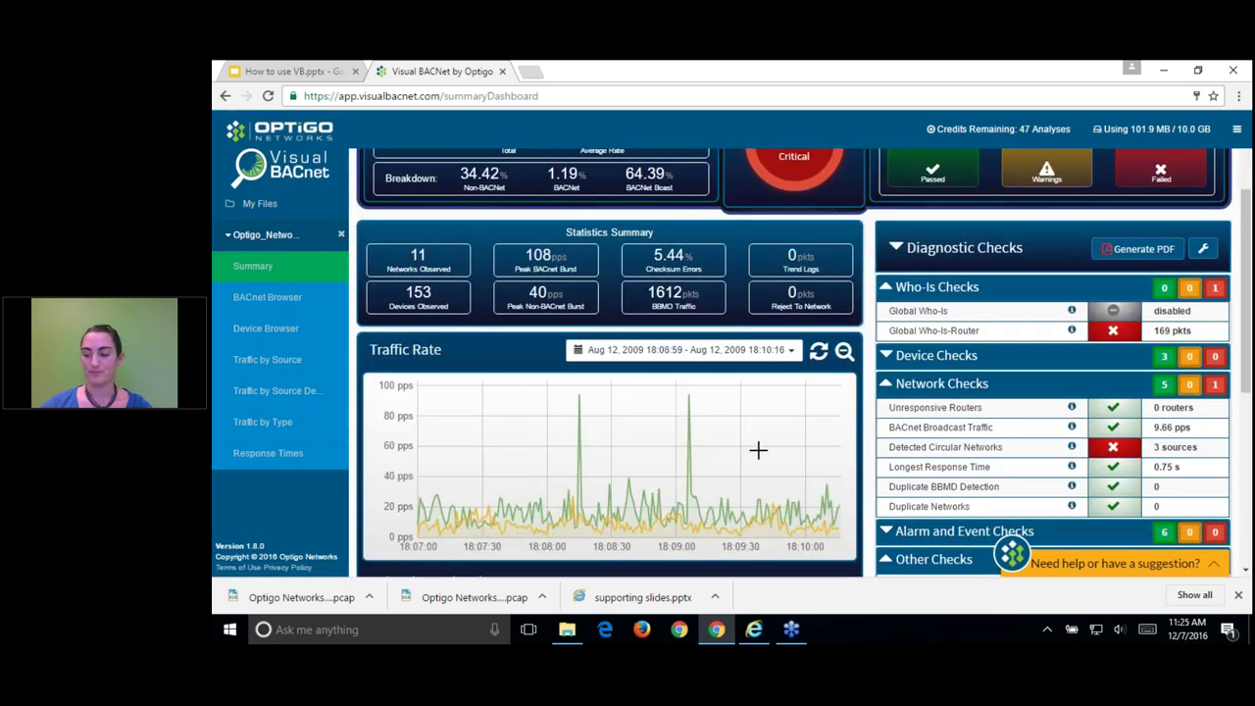
pyautogui.click(278, 298)
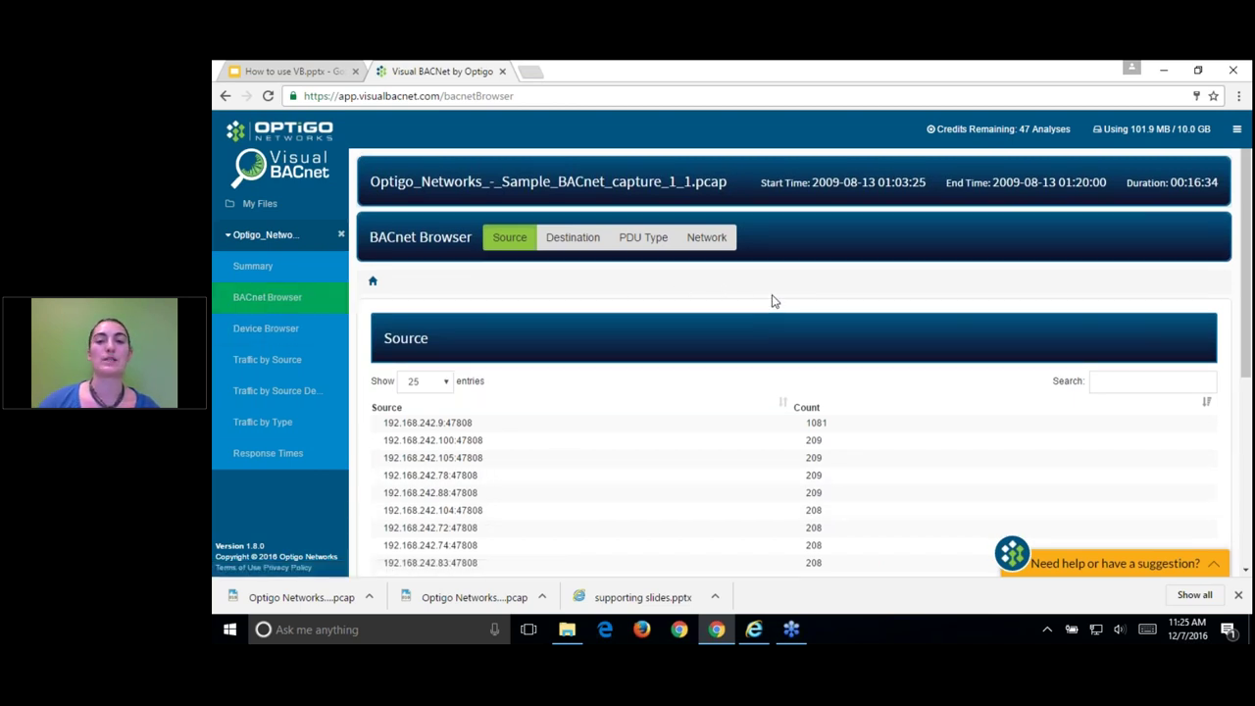
# Step: Switch the BACnet Browser through Destination, PDU Type and Network lists, ending on PDU Type
pyautogui.scroll(-1, 774, 285)
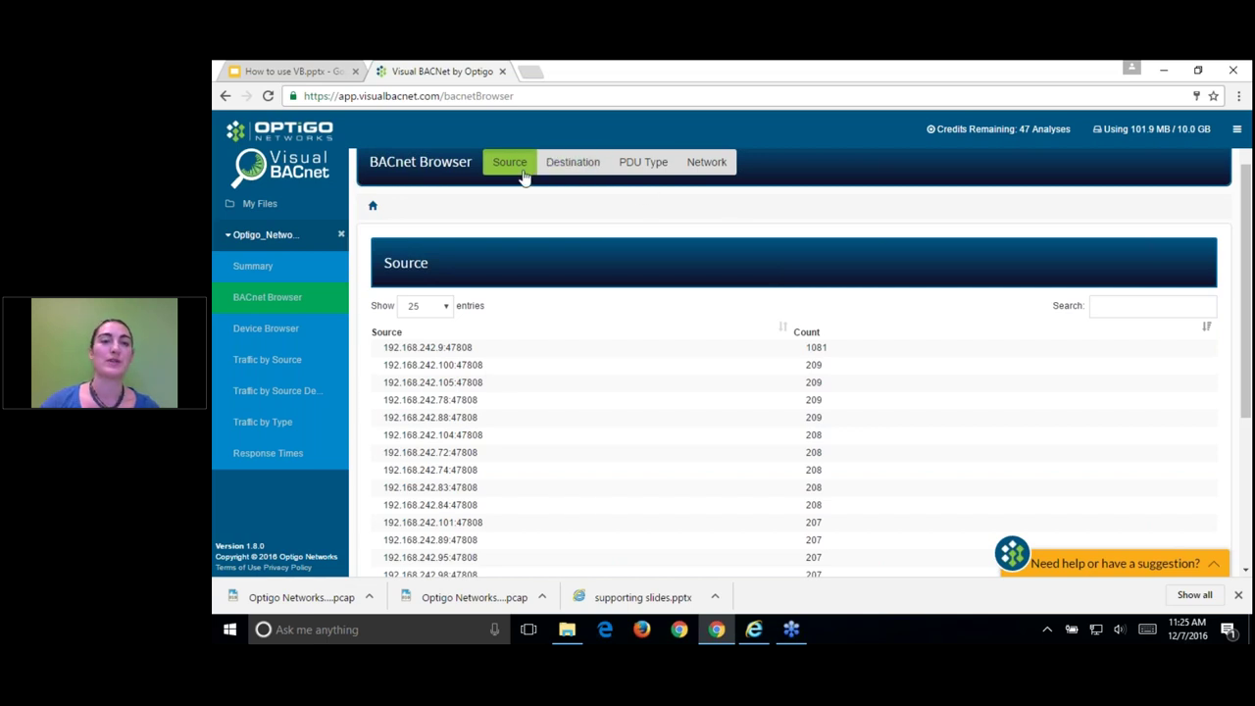
pyautogui.click(578, 165)
pyautogui.click(657, 238)
pyautogui.click(711, 243)
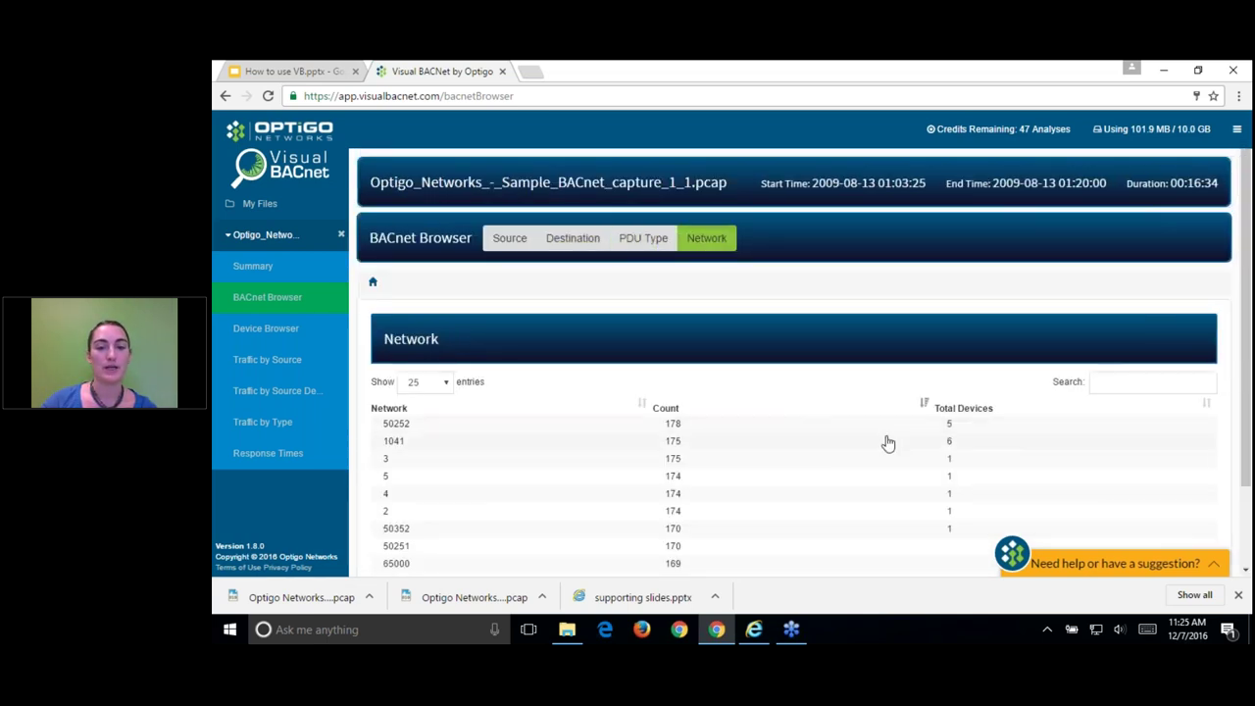
pyautogui.scroll(-1, 834, 392)
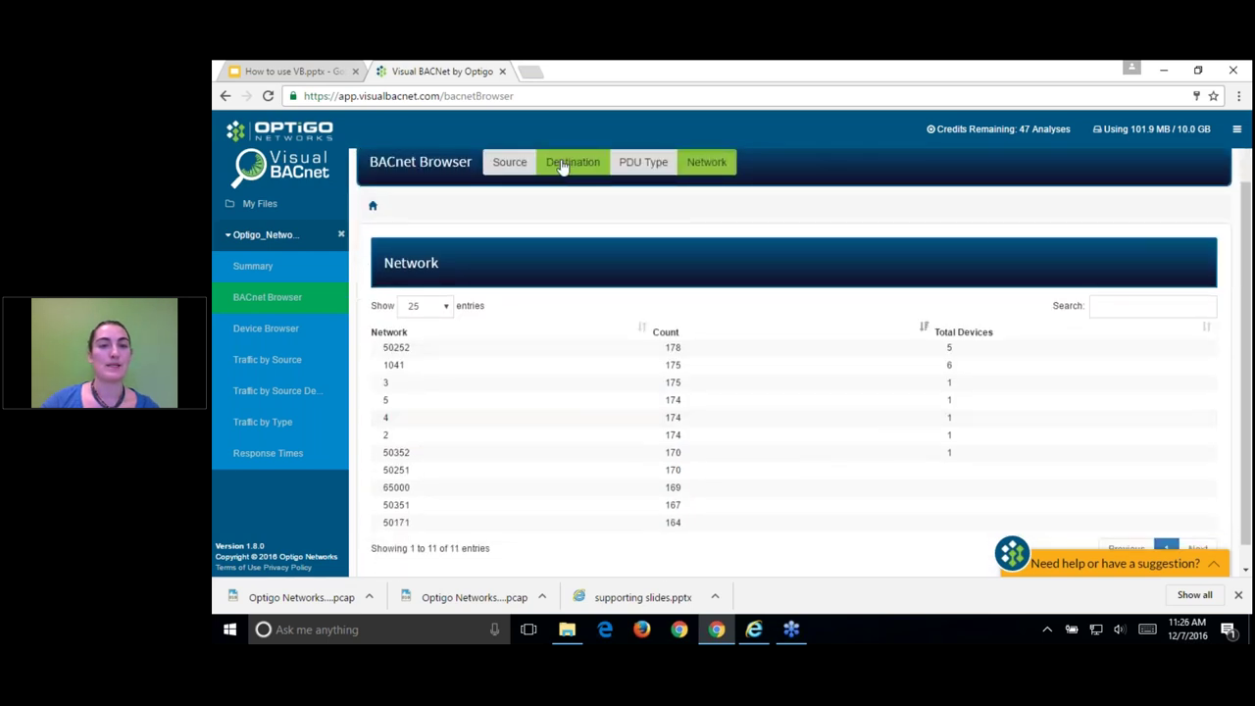
pyautogui.click(643, 165)
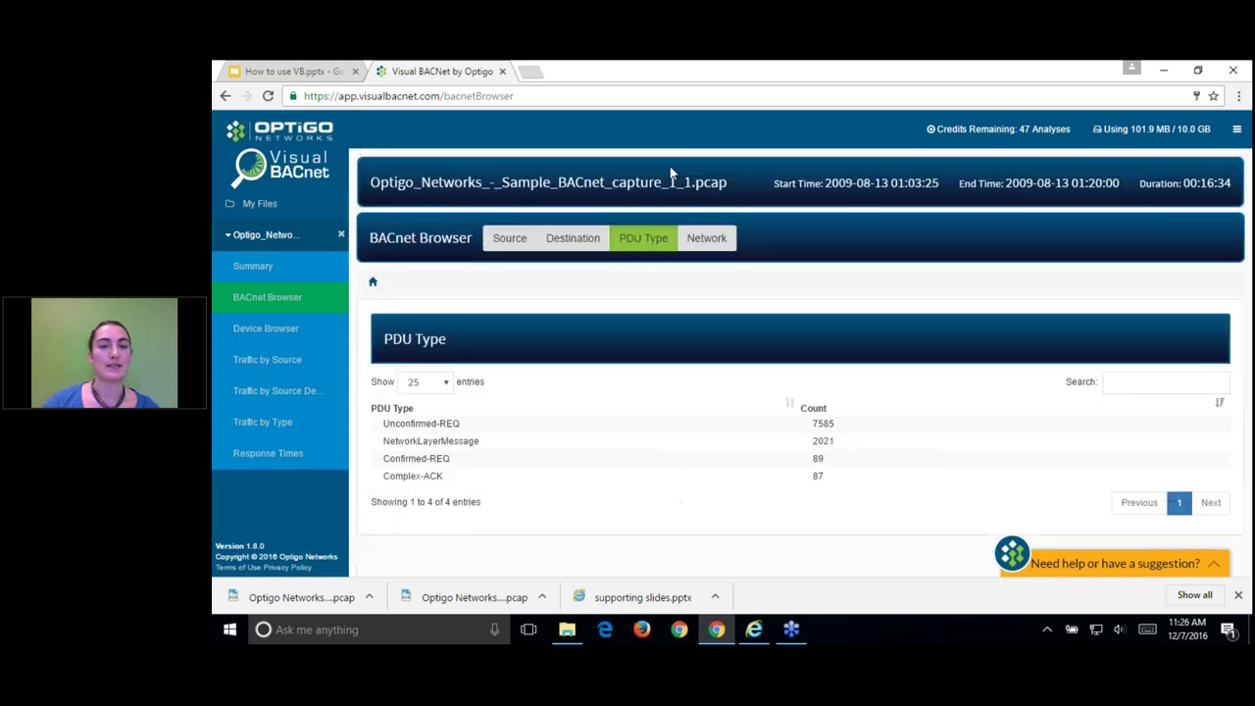
# Step: Drill Confirmed-REQ → readProperty → 192.168.242.109:47808 → 192.168.143.54:47808 to decode frame 11288
pyautogui.click(440, 462)
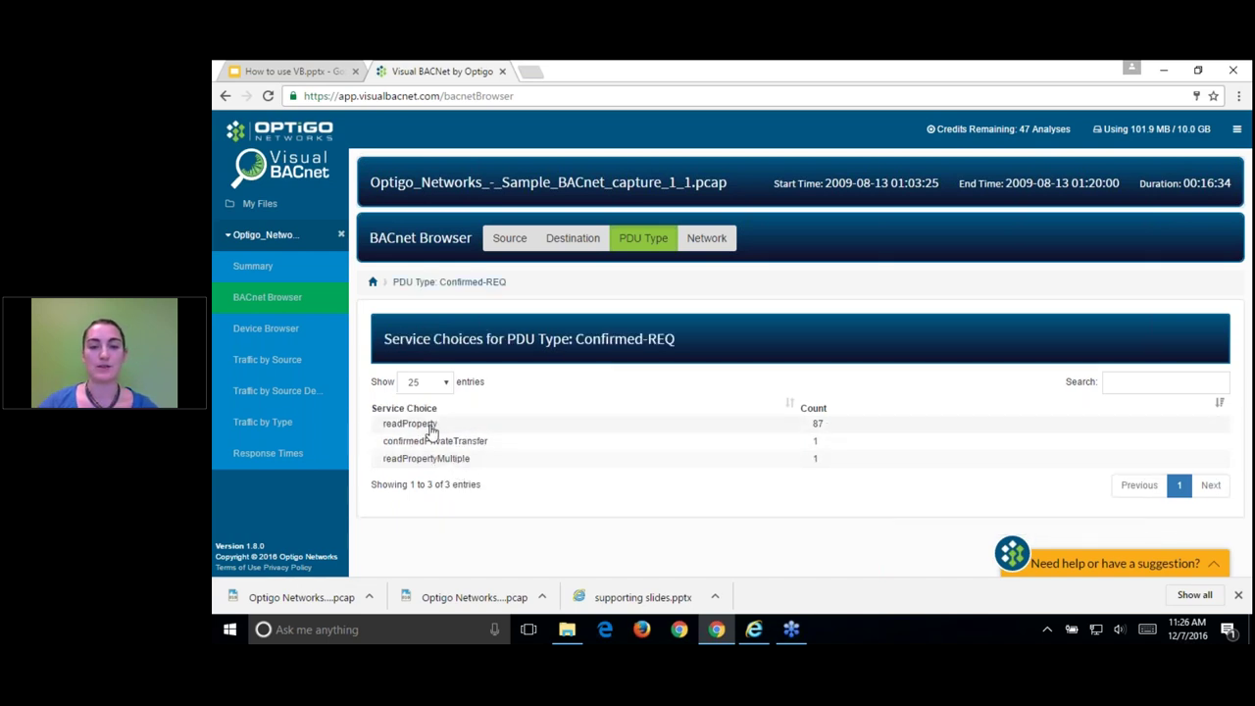
pyautogui.click(431, 429)
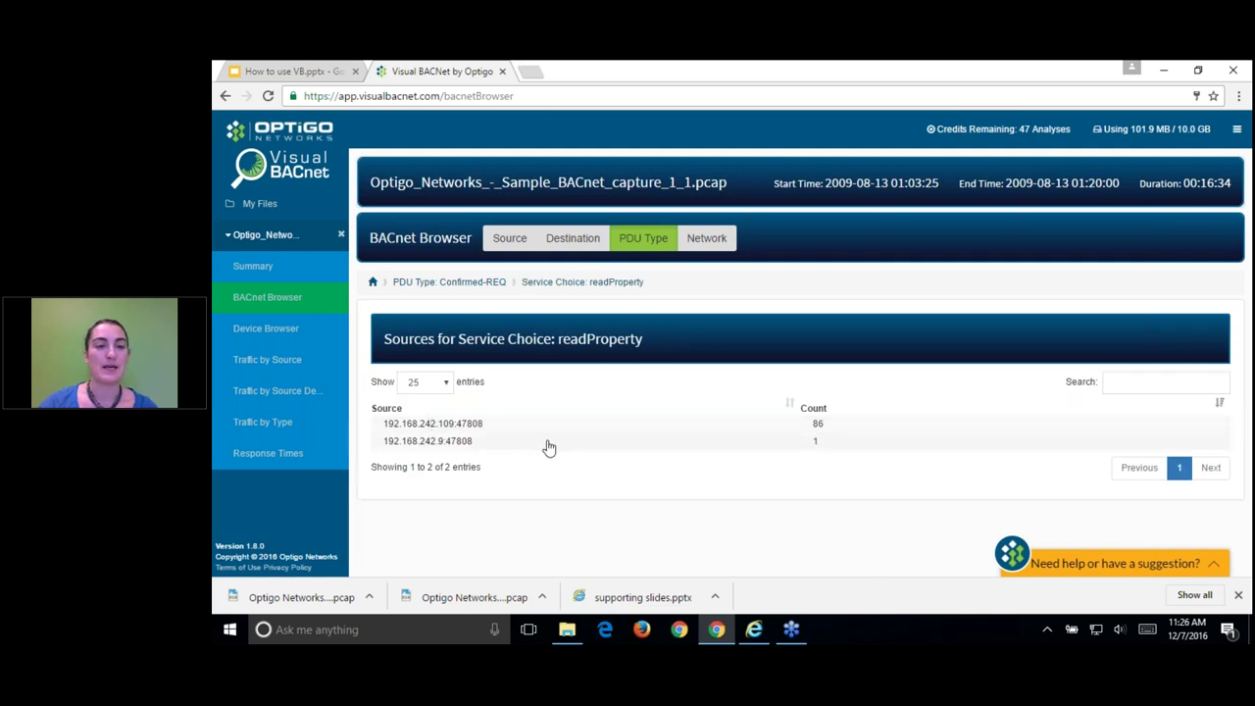
pyautogui.click(461, 426)
pyautogui.scroll(-2, 571, 460)
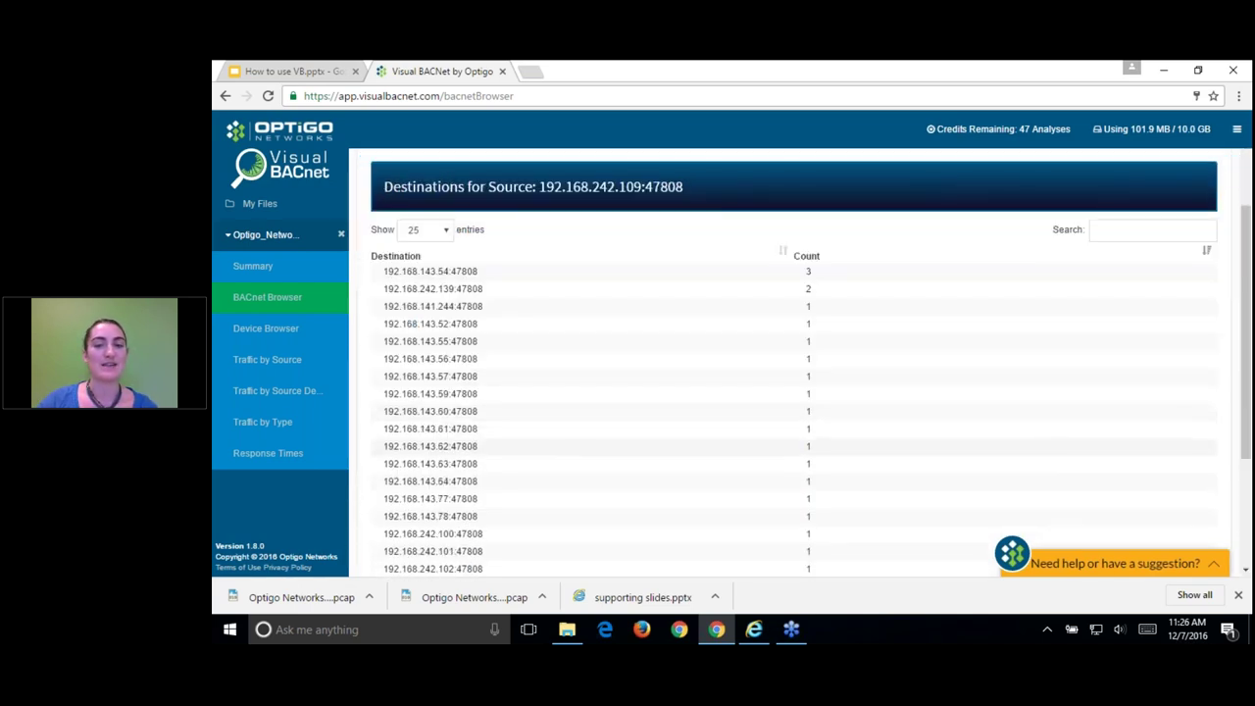
pyautogui.click(430, 267)
pyautogui.click(432, 314)
pyautogui.scroll(-2, 702, 436)
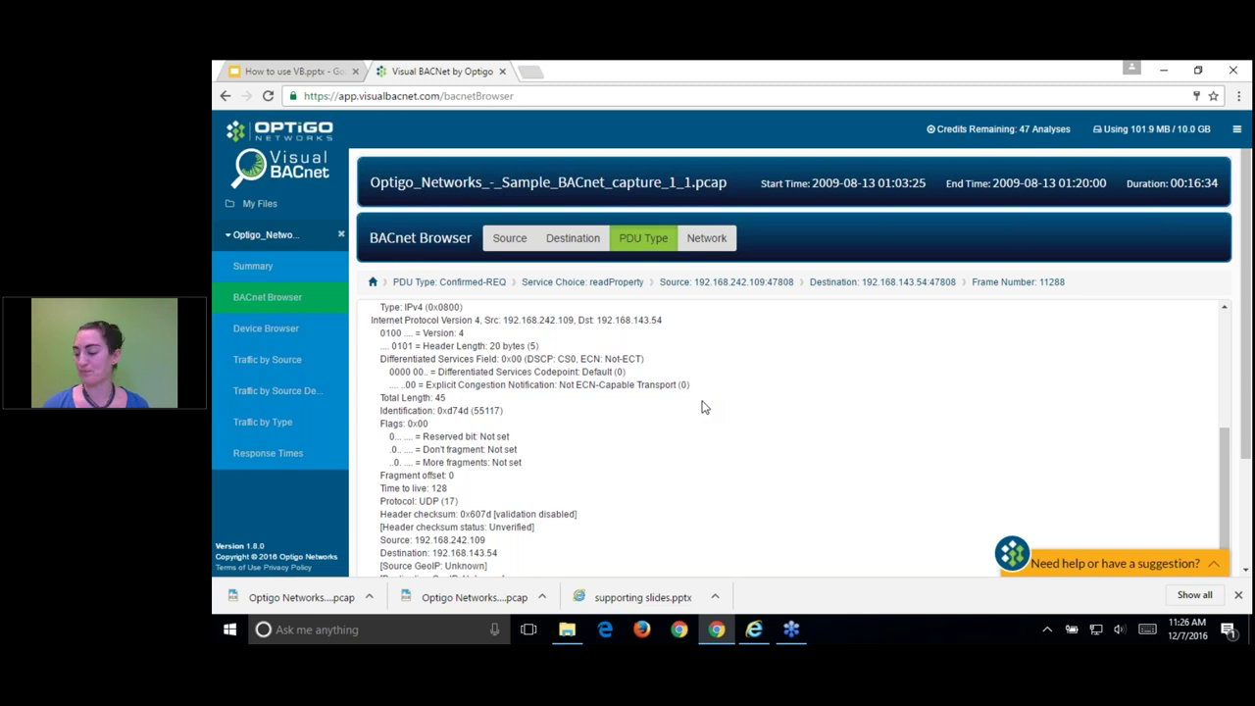
# Step: Generate the 7-page PDF report from the Summary dashboard's Diagnostic Checks panel
pyautogui.click(265, 269)
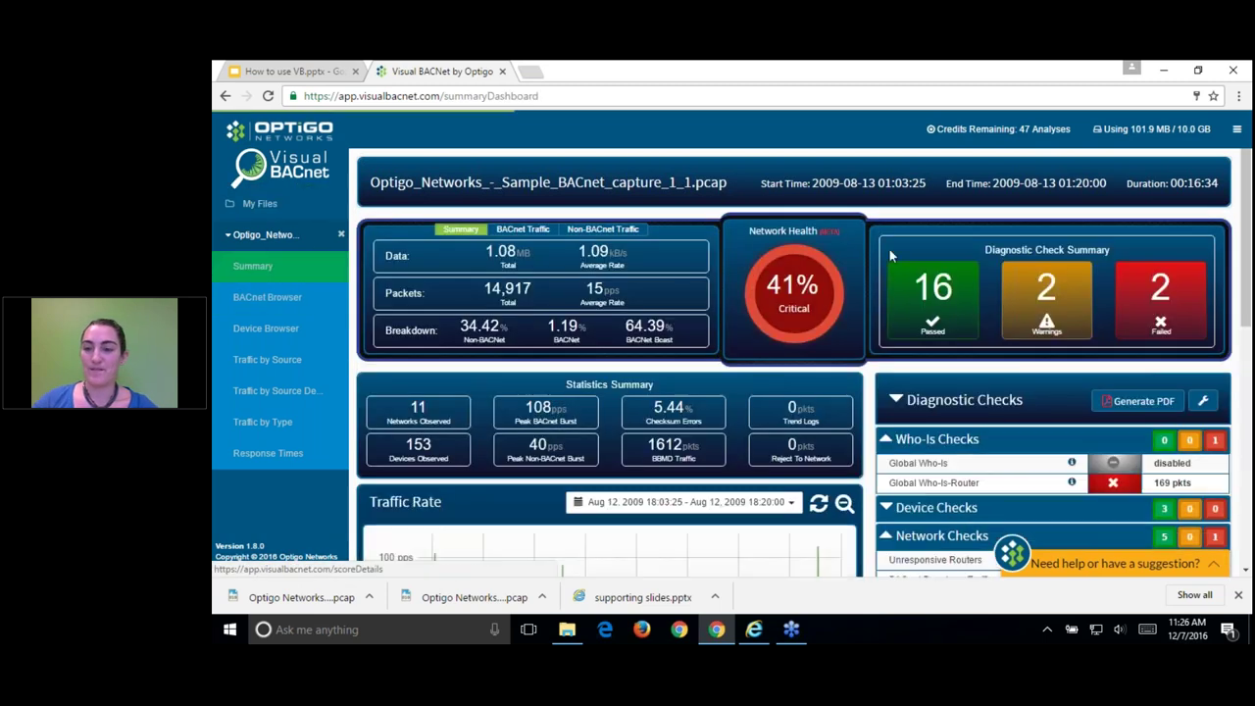
pyautogui.scroll(-2, 1039, 346)
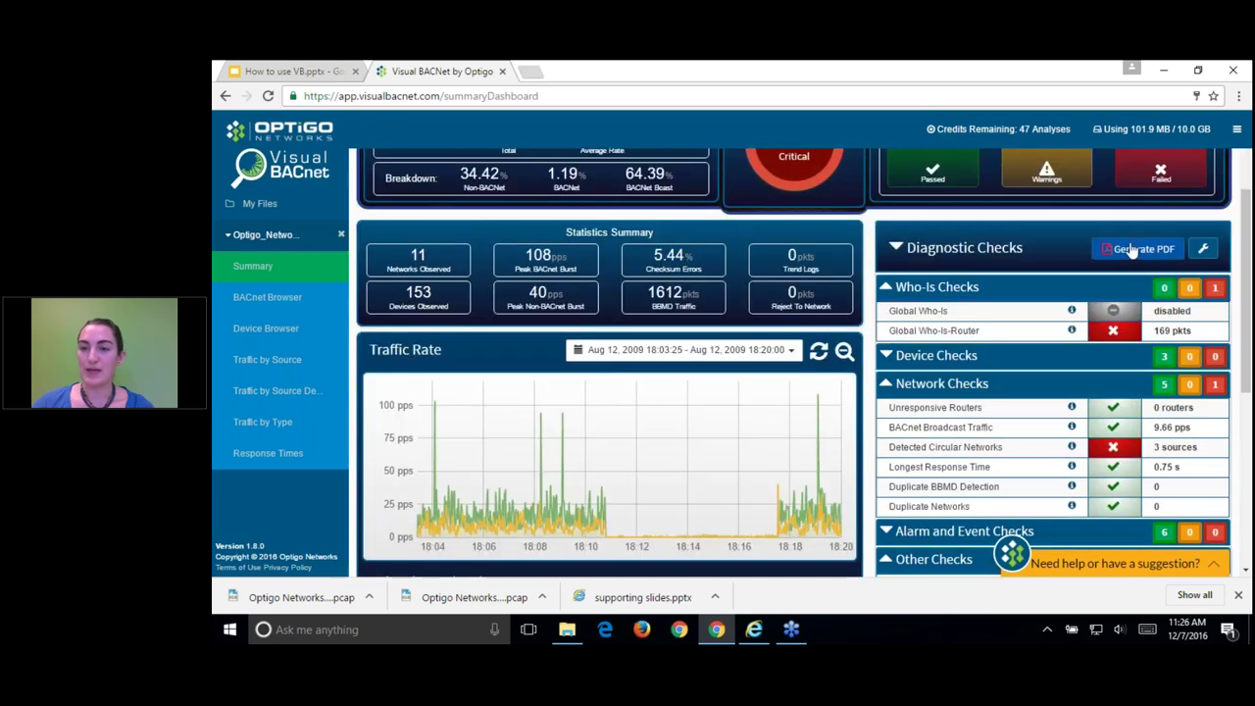
pyautogui.click(1142, 249)
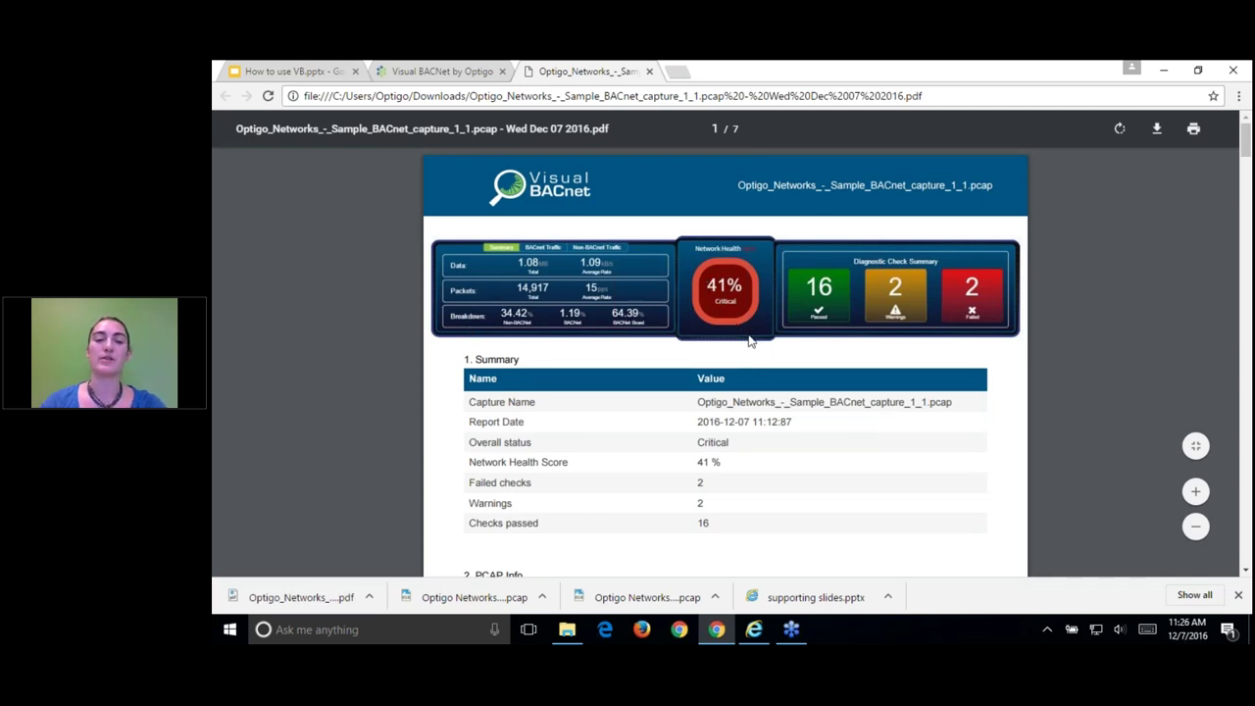
# Step: Read down through the PDF report's pages, selecting and then clearing a block of report details
pyautogui.scroll(-2, 821, 406)
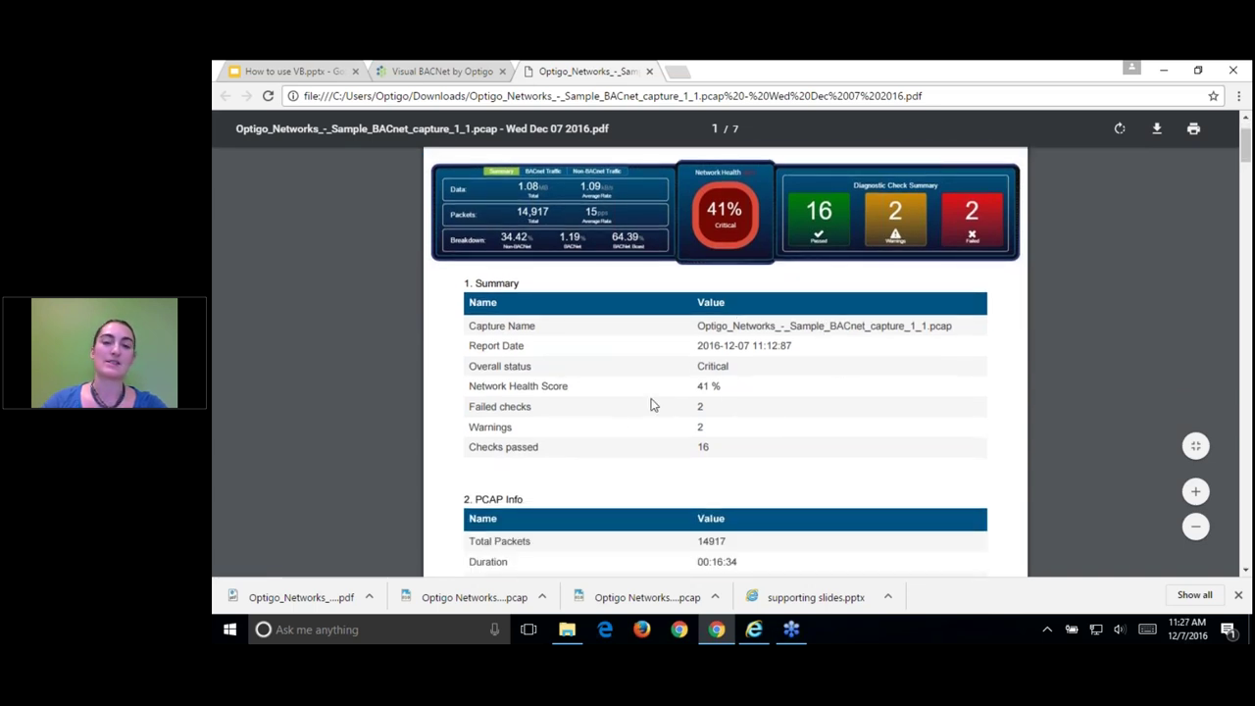
pyautogui.scroll(-2, 688, 422)
pyautogui.scroll(-4, 806, 441)
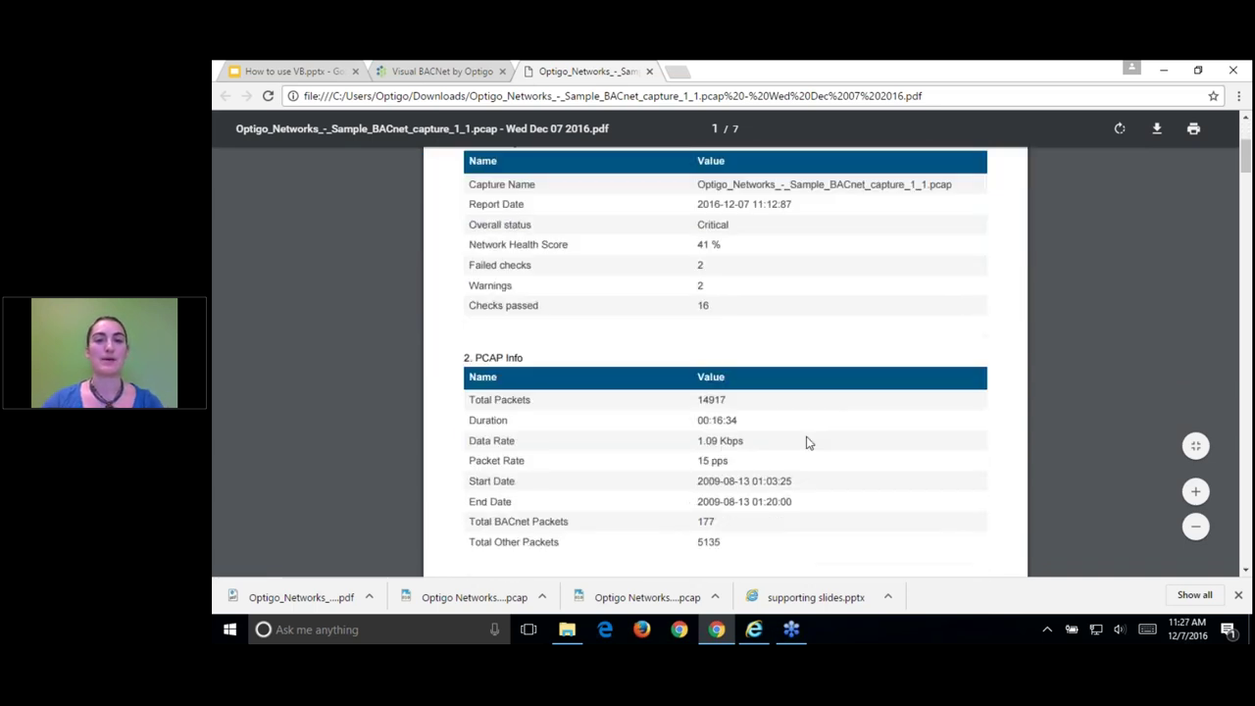
pyautogui.scroll(-4, 756, 473)
pyautogui.scroll(-2, 686, 412)
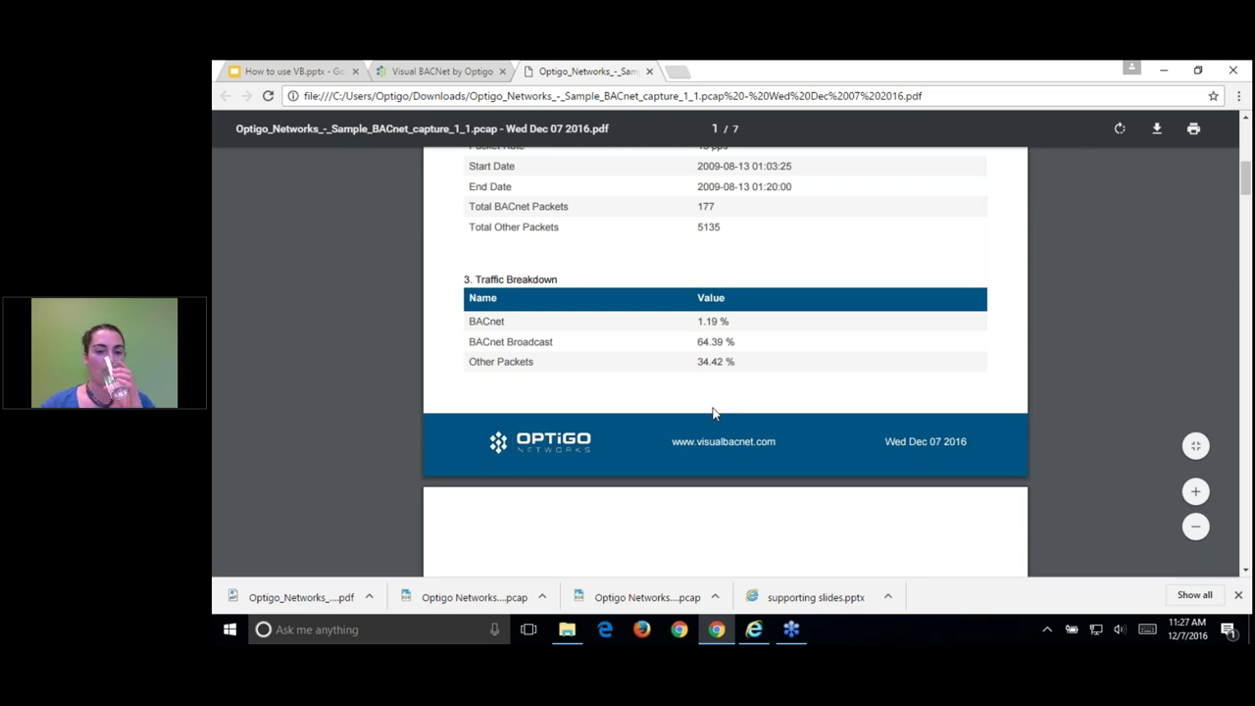
pyautogui.scroll(-11, 715, 412)
pyautogui.scroll(-20, 718, 428)
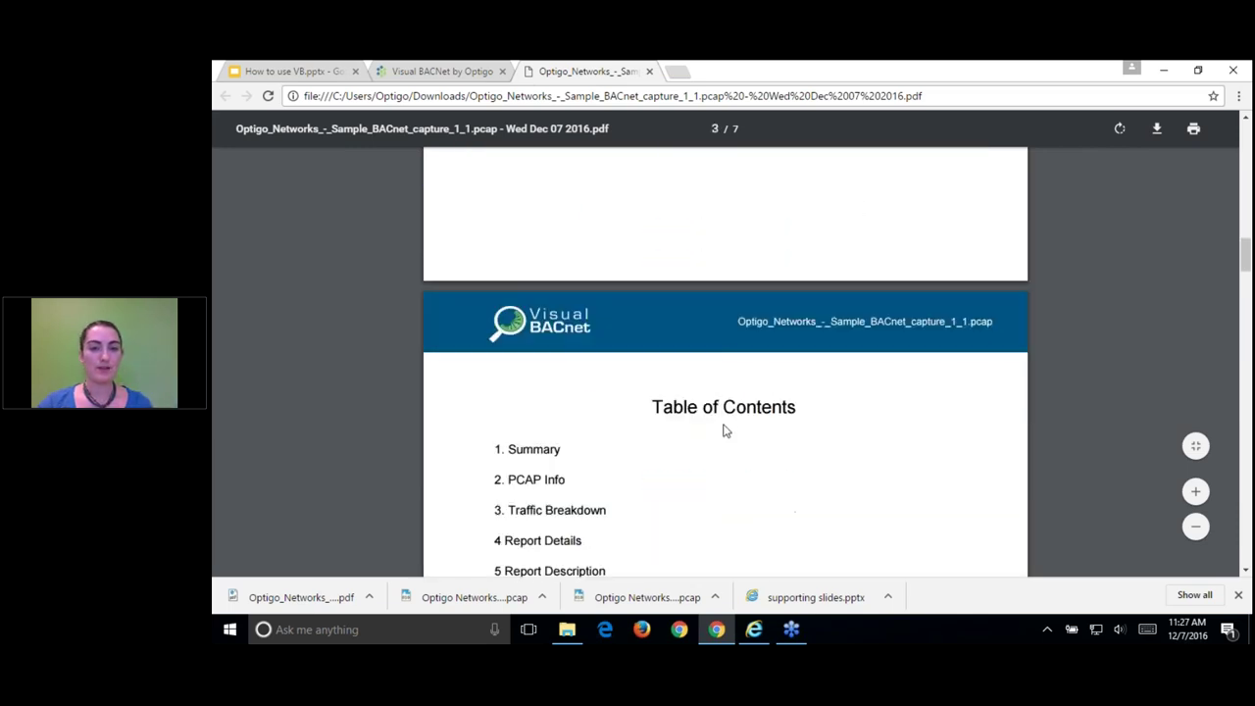
pyautogui.scroll(-18, 728, 419)
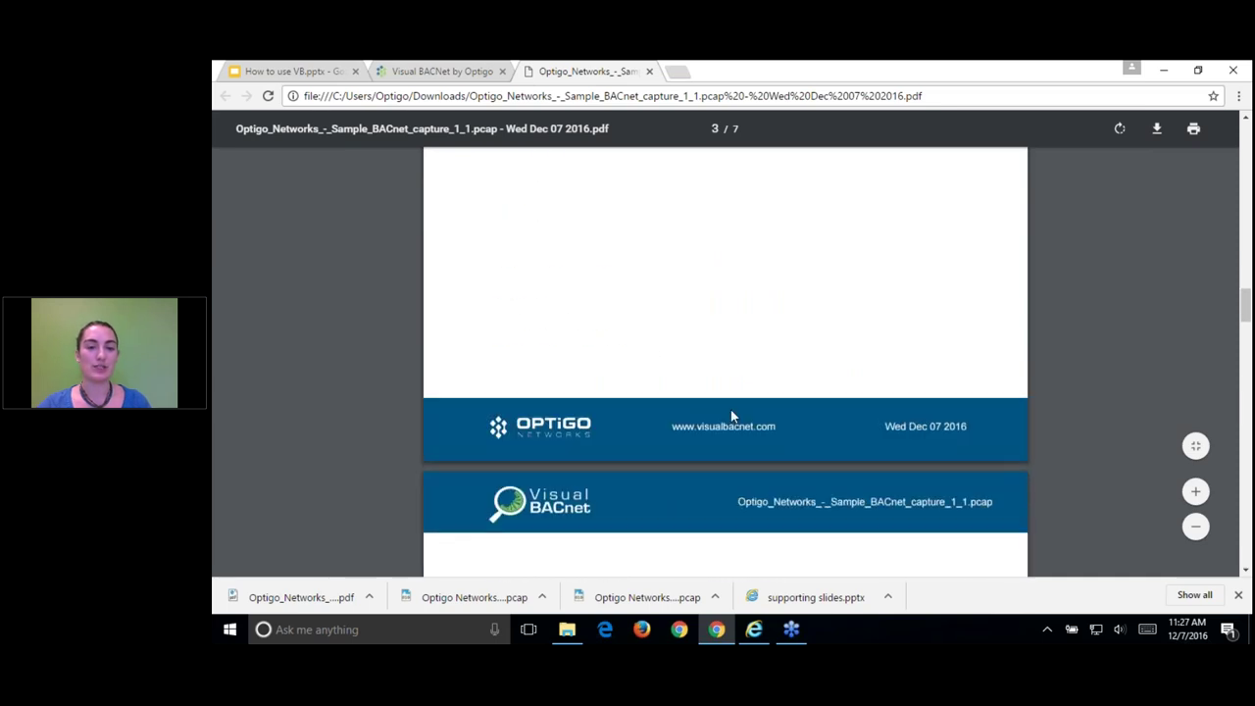
pyautogui.scroll(-4, 734, 421)
pyautogui.moveTo(574, 242); pyautogui.dragTo(751, 334)
pyautogui.click(755, 337)
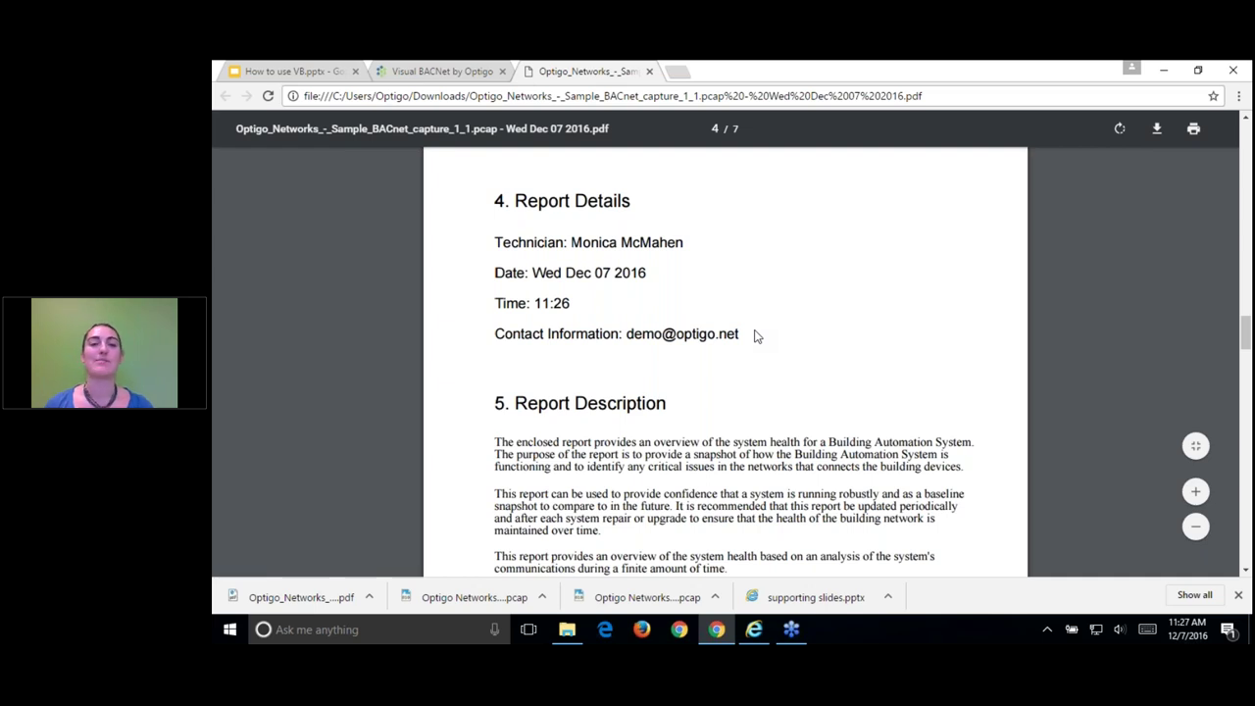
# Step: Highlight the Test note on page 5's Notes table, then return to the dashboard's Notes section
pyautogui.scroll(-8, 798, 347)
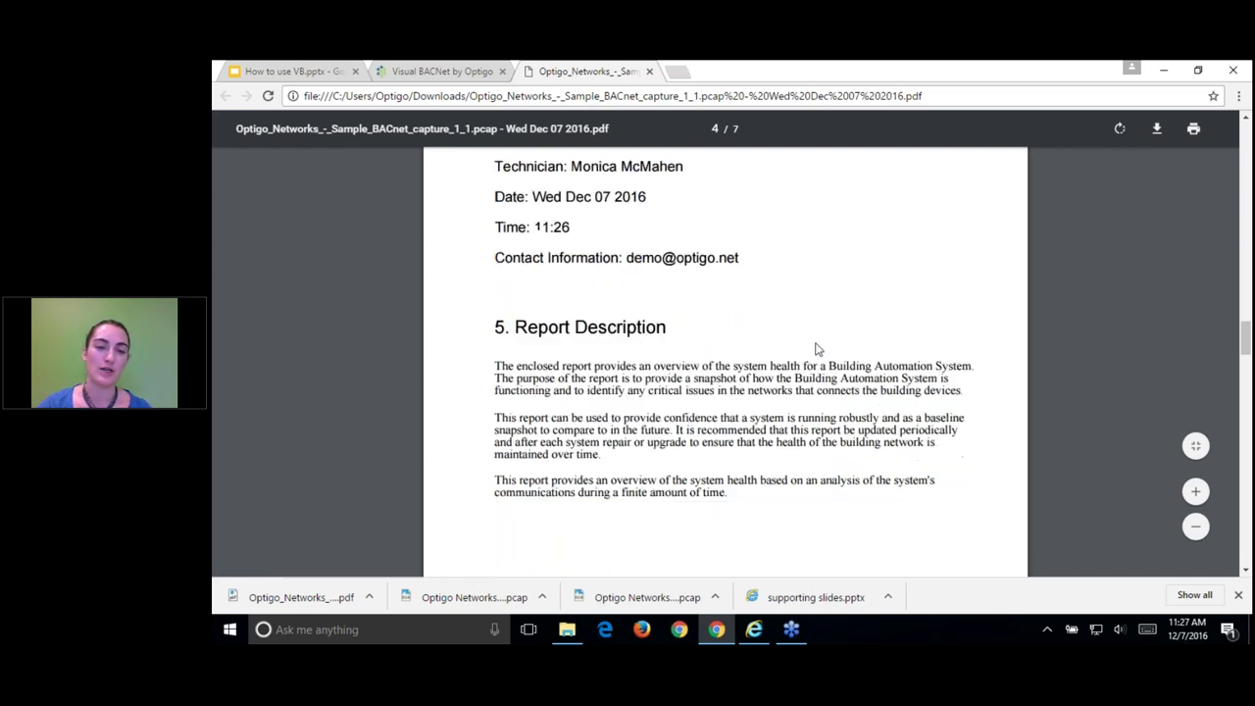
pyautogui.scroll(-3, 839, 347)
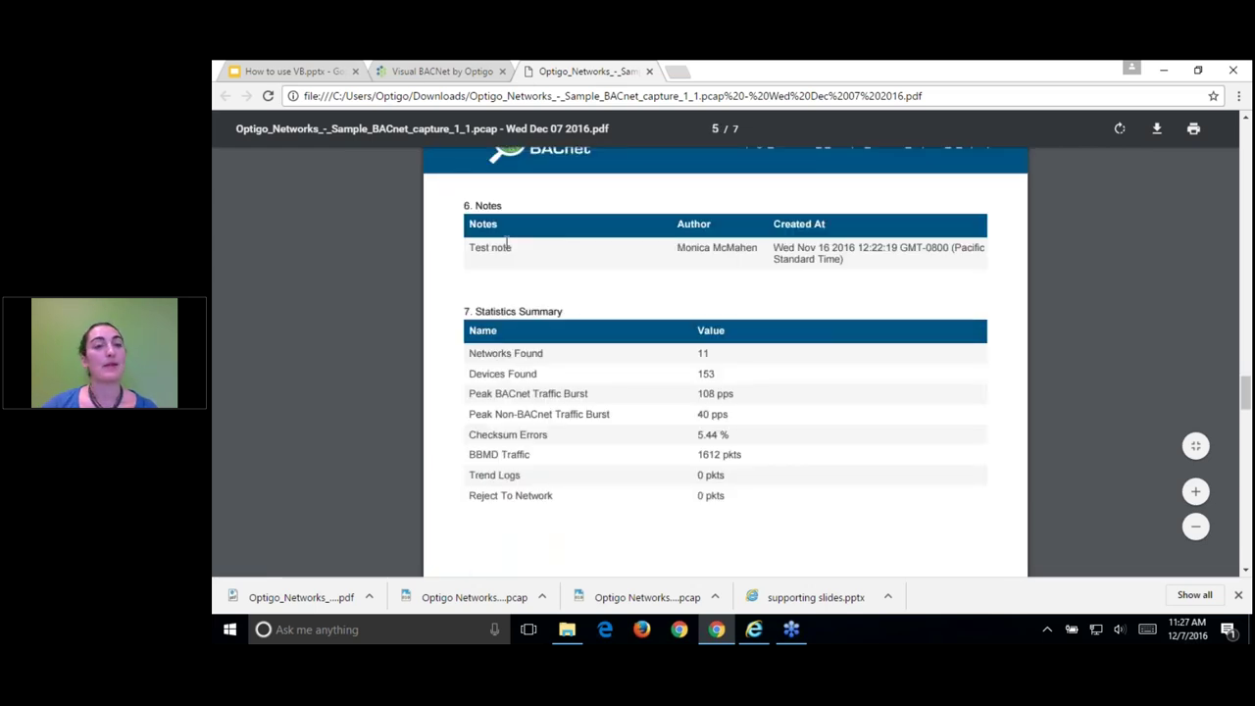
pyautogui.moveTo(471, 249); pyautogui.dragTo(513, 249)
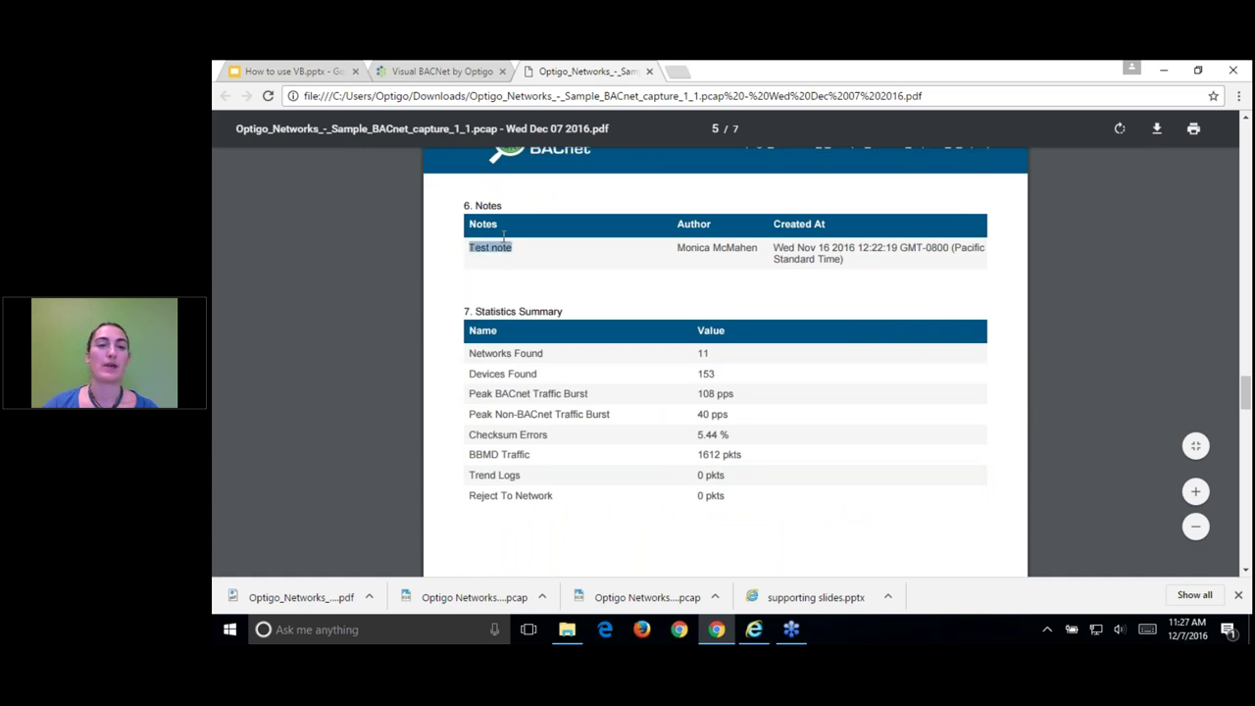
pyautogui.click(453, 74)
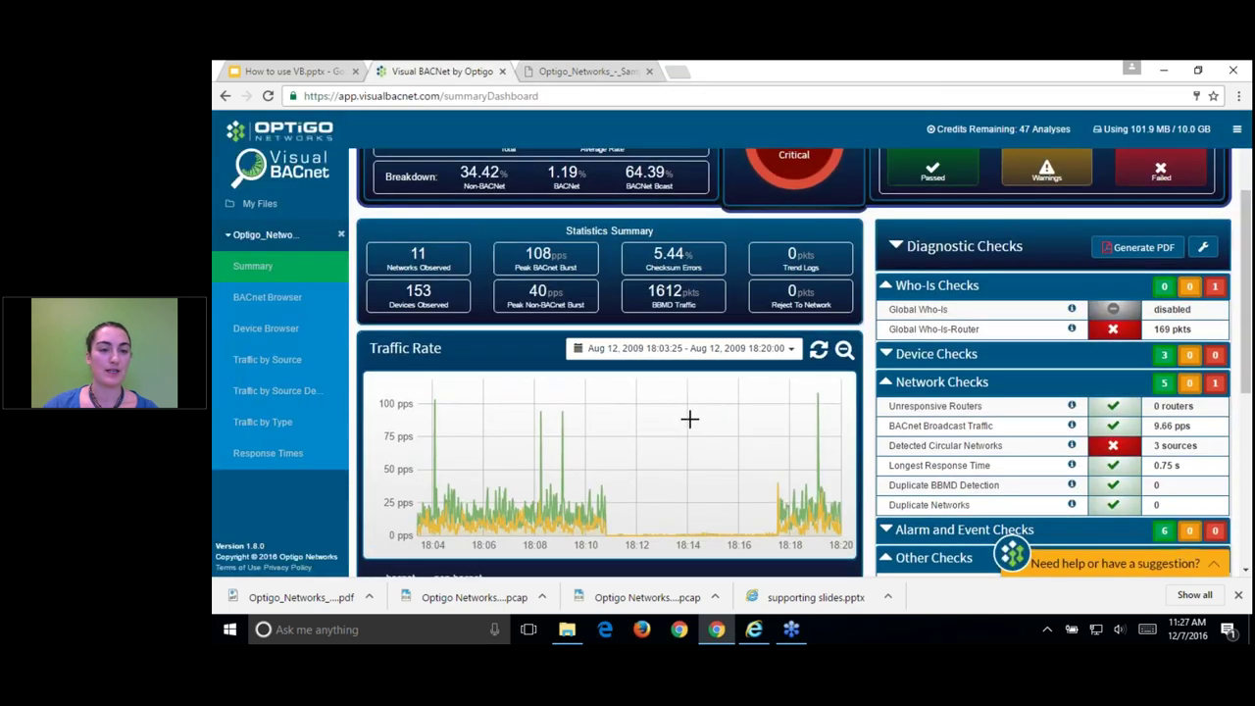
pyautogui.scroll(-5, 676, 441)
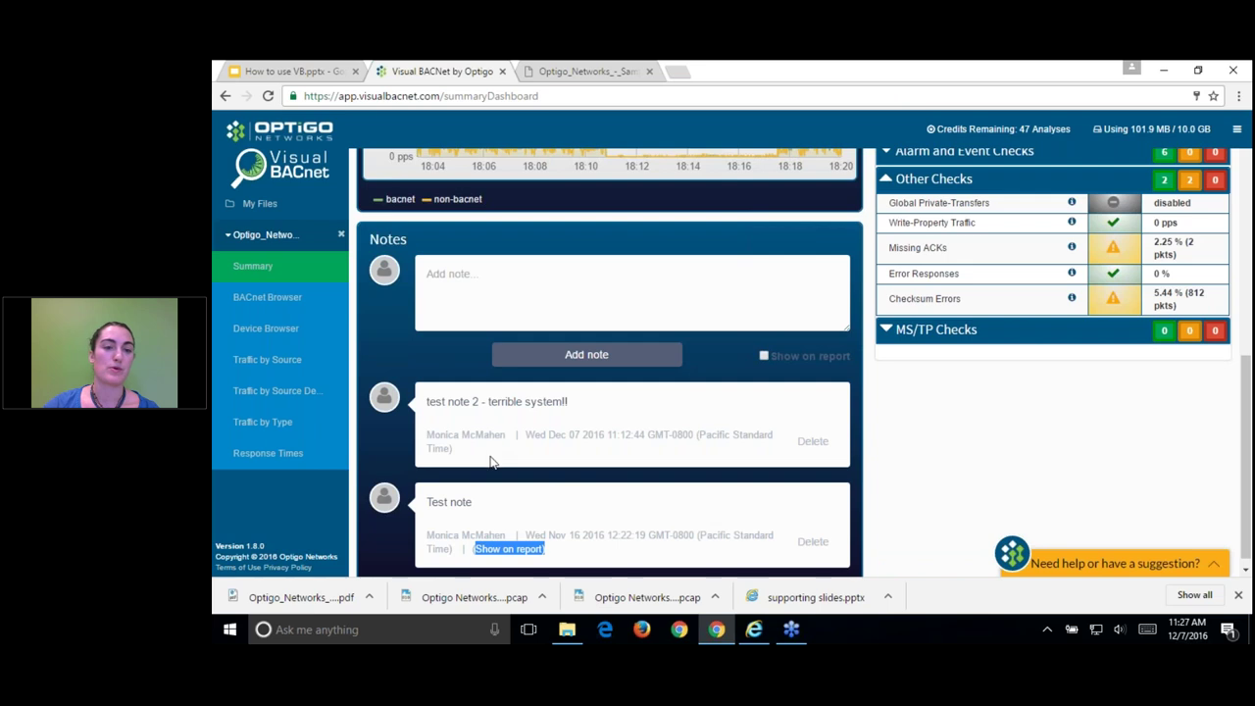
pyautogui.click(628, 69)
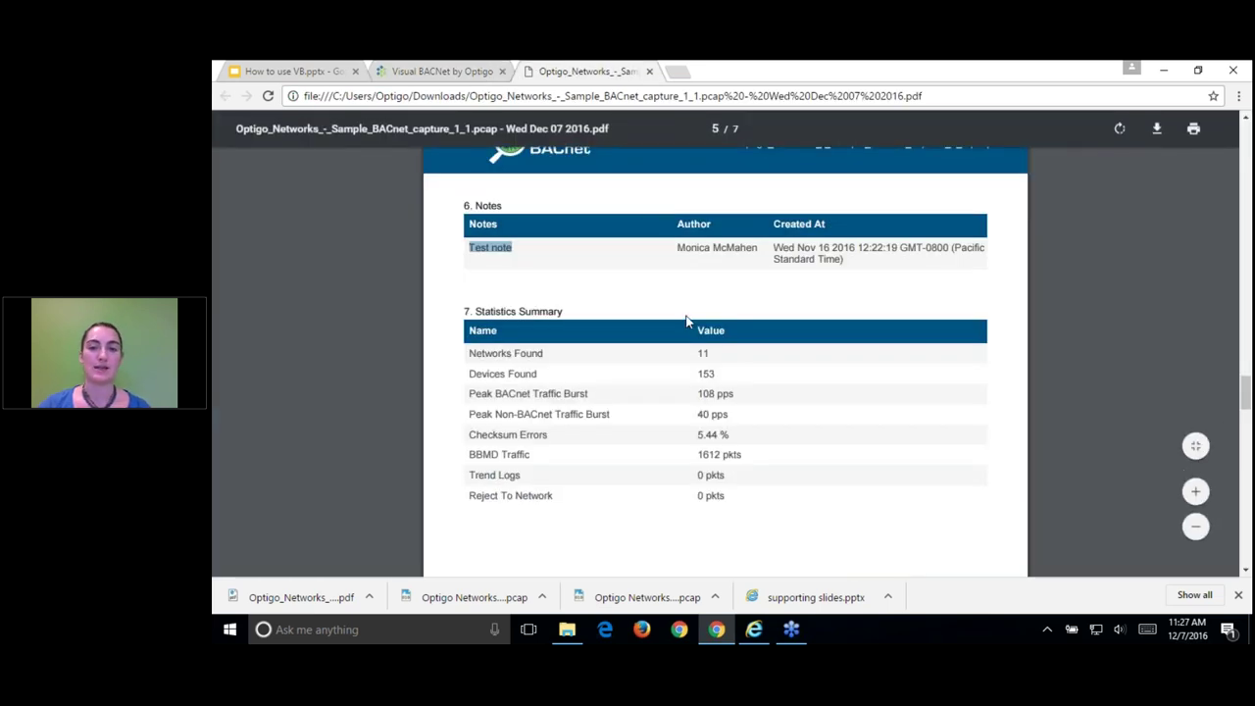
pyautogui.moveTo(756, 248); pyautogui.dragTo(678, 246)
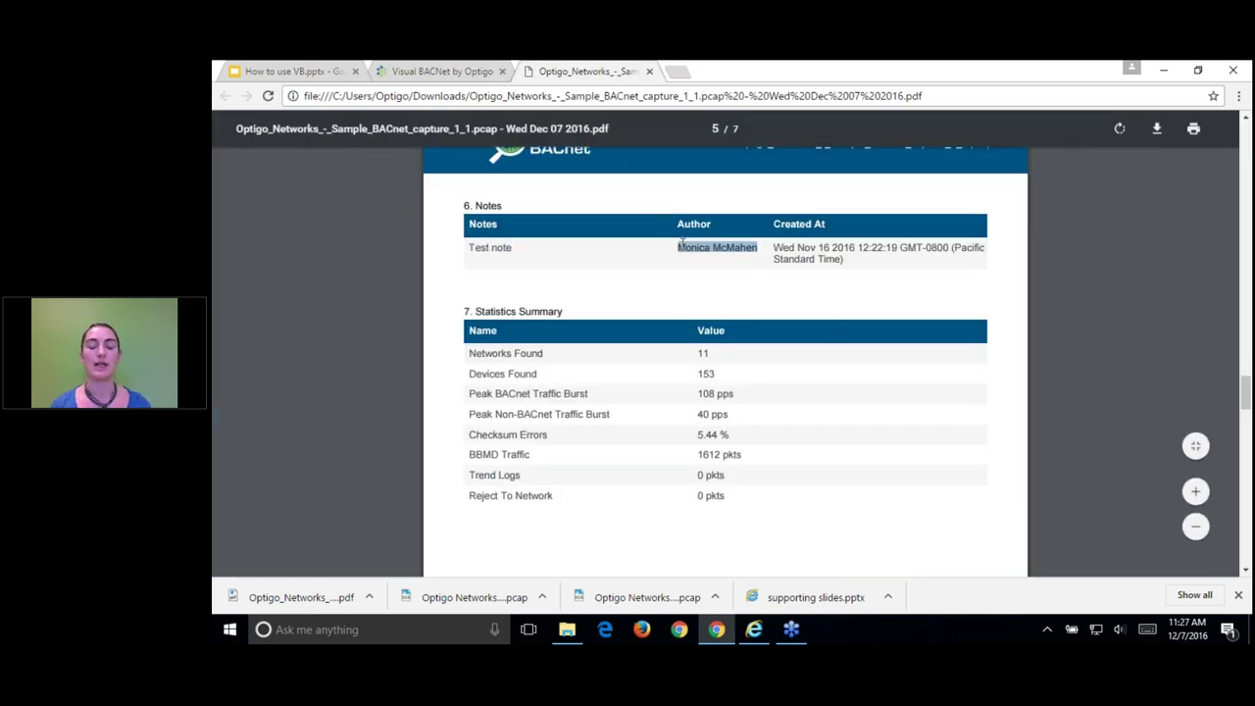
pyautogui.click(723, 274)
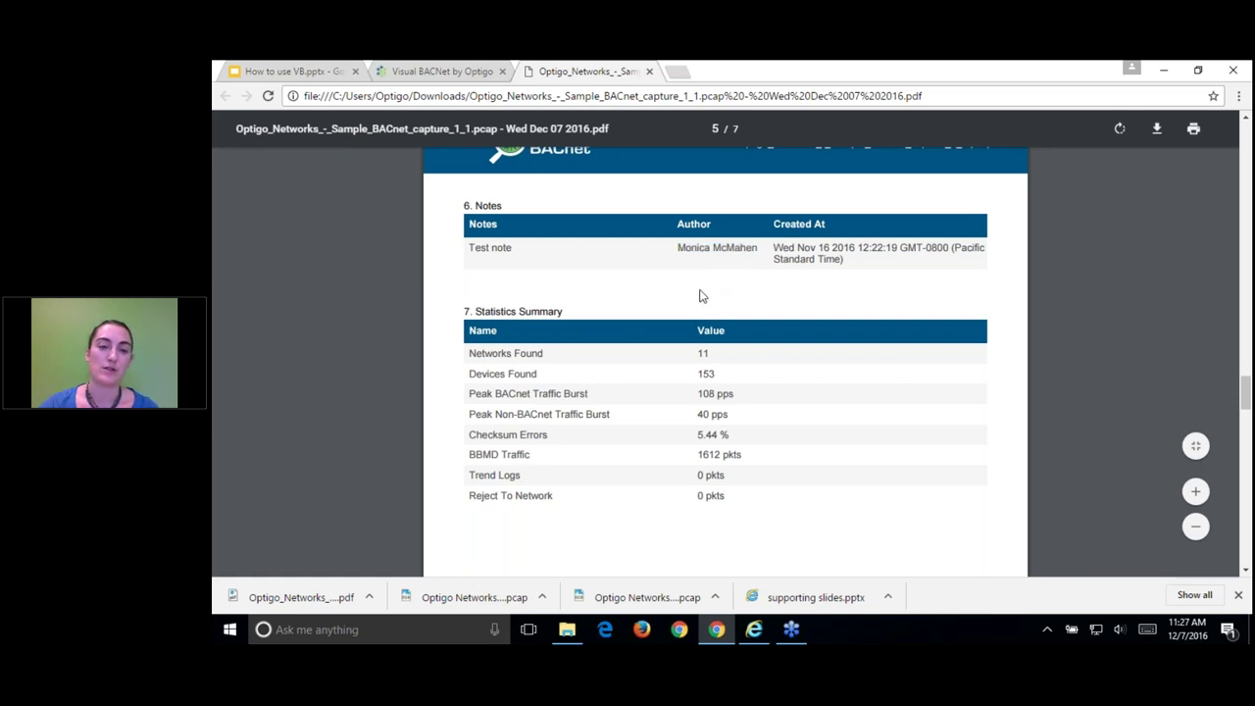
pyautogui.scroll(-1, 702, 369)
pyautogui.scroll(-1, 702, 369)
pyautogui.scroll(-3, 729, 387)
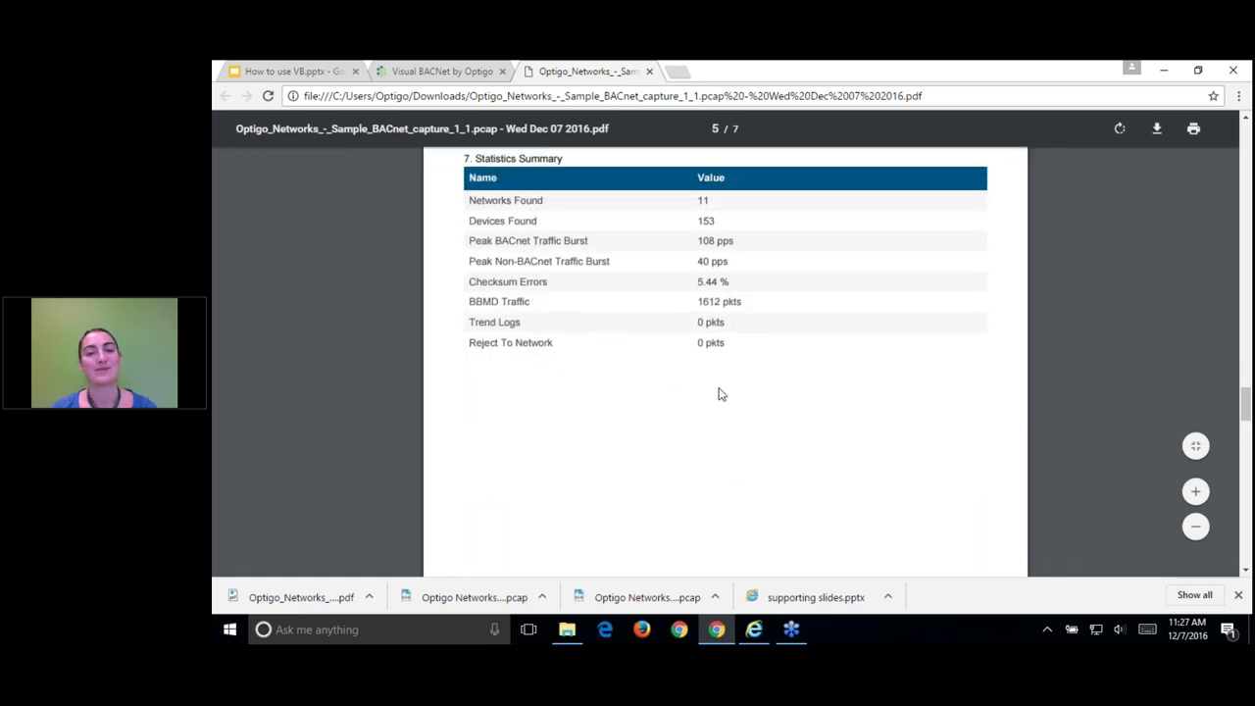
pyautogui.scroll(-2, 713, 396)
pyautogui.scroll(-3, 710, 396)
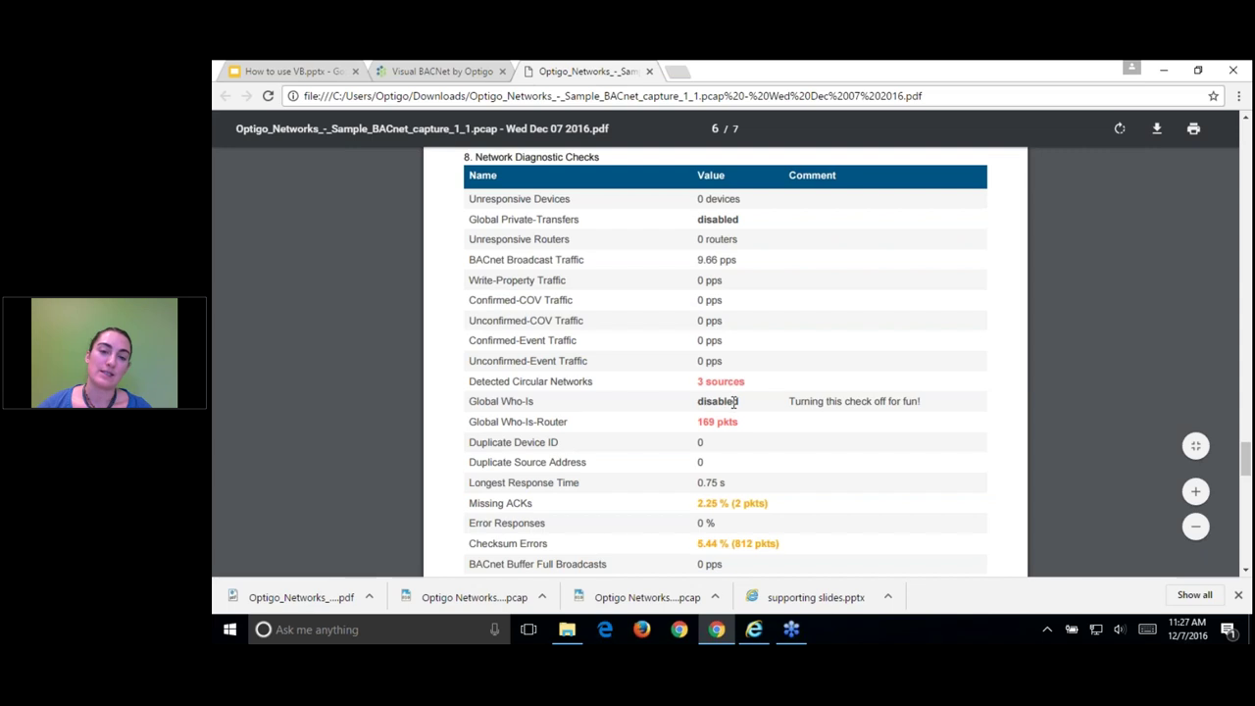
pyautogui.moveTo(732, 383); pyautogui.dragTo(686, 385)
pyautogui.moveTo(775, 504); pyautogui.dragTo(694, 503)
pyautogui.click(774, 444)
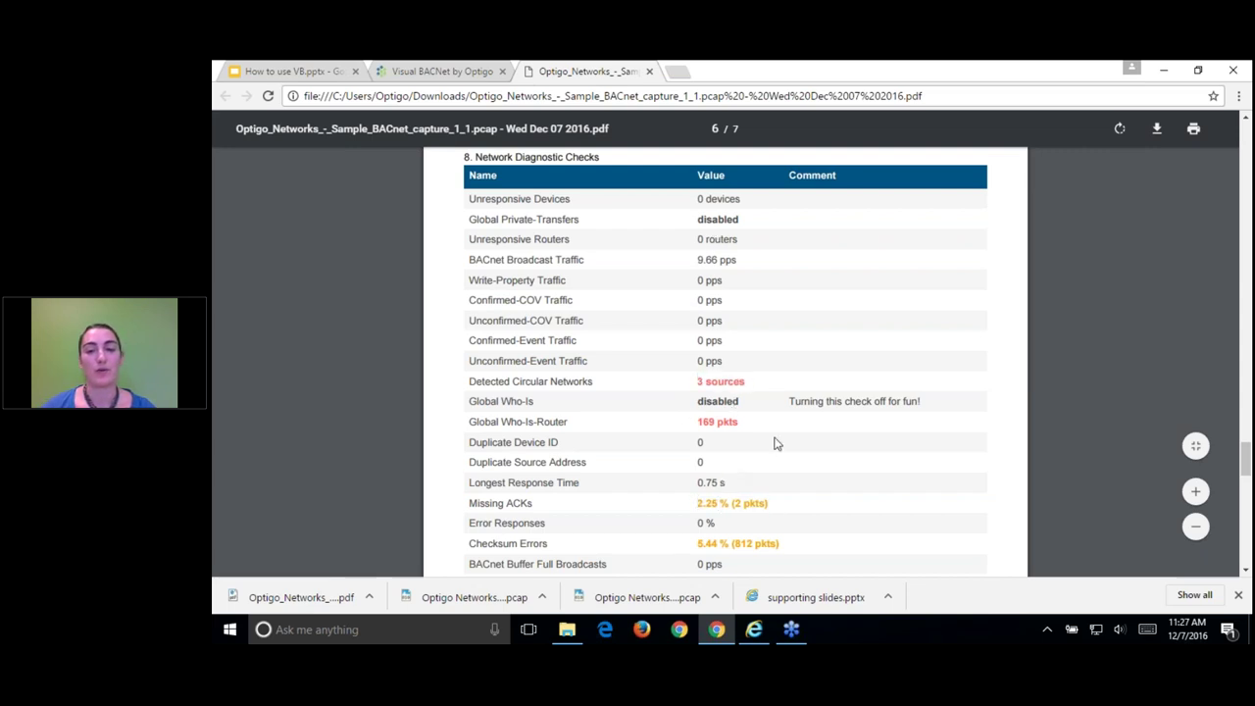
pyautogui.click(458, 72)
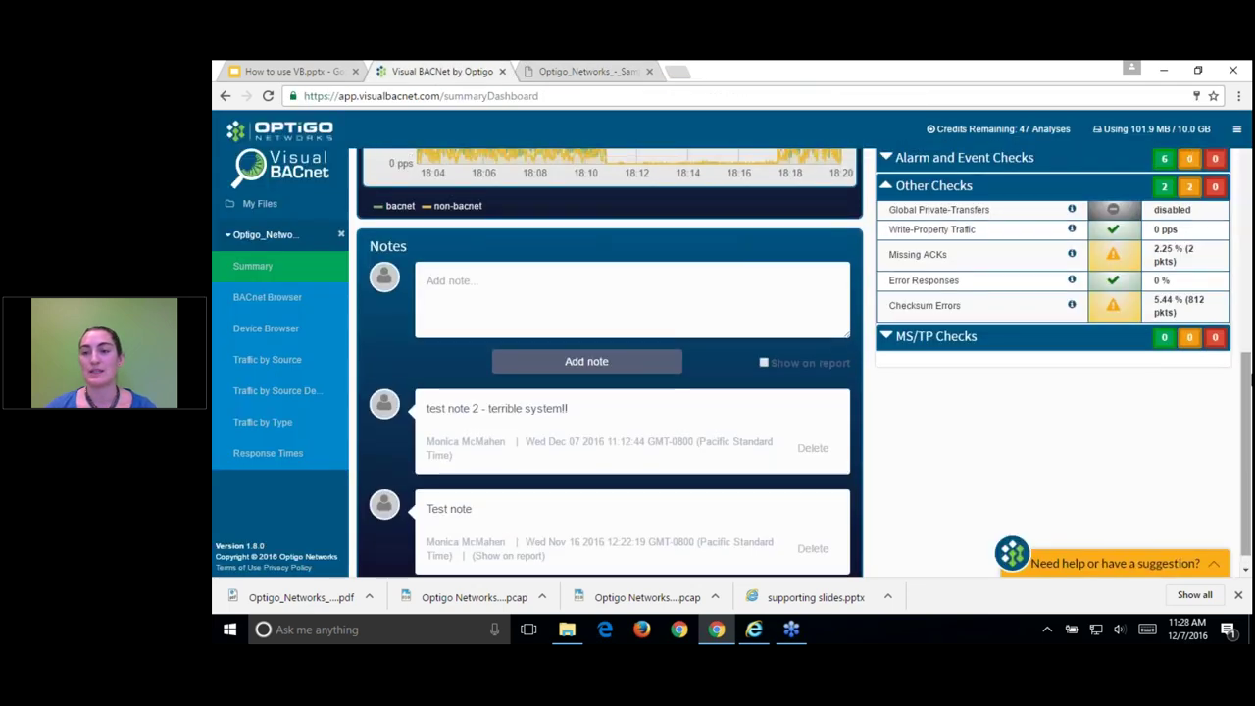
# Step: In the PDF report, highlight Global Who-Is disabled with comment 'Turning this check off for fun!'
pyautogui.scroll(10, 1209, 331)
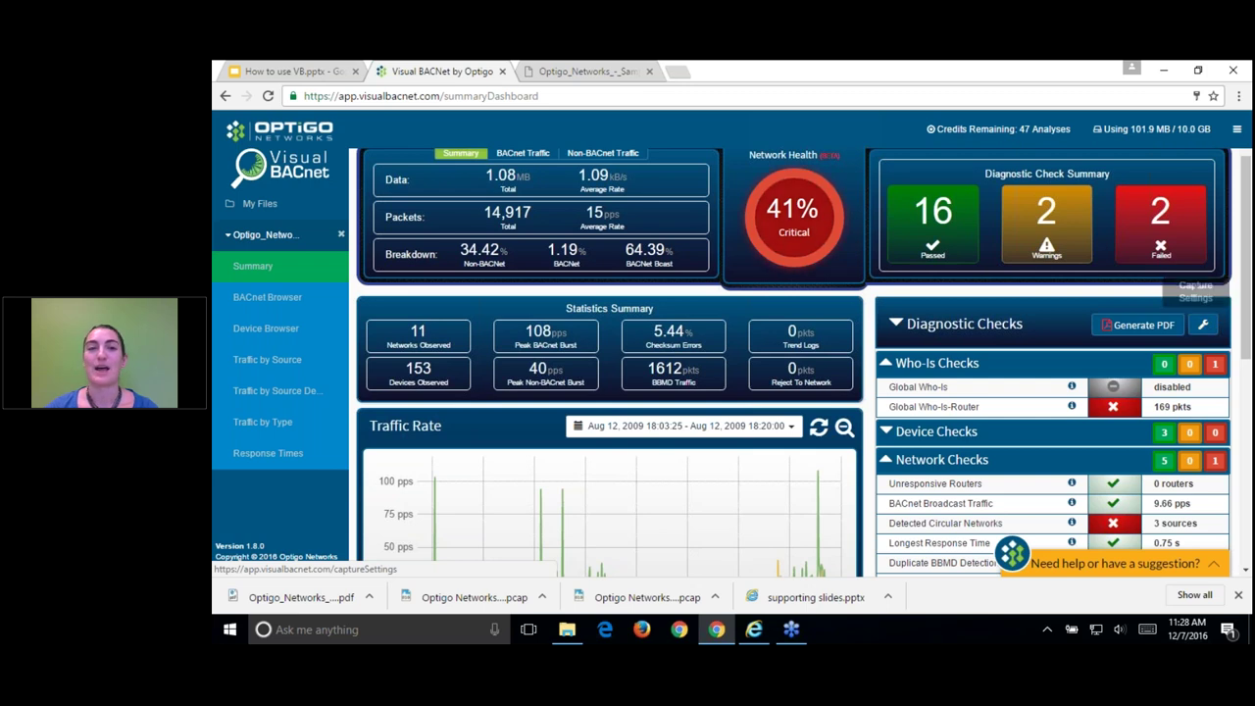
pyautogui.click(632, 77)
pyautogui.moveTo(694, 401); pyautogui.dragTo(955, 402)
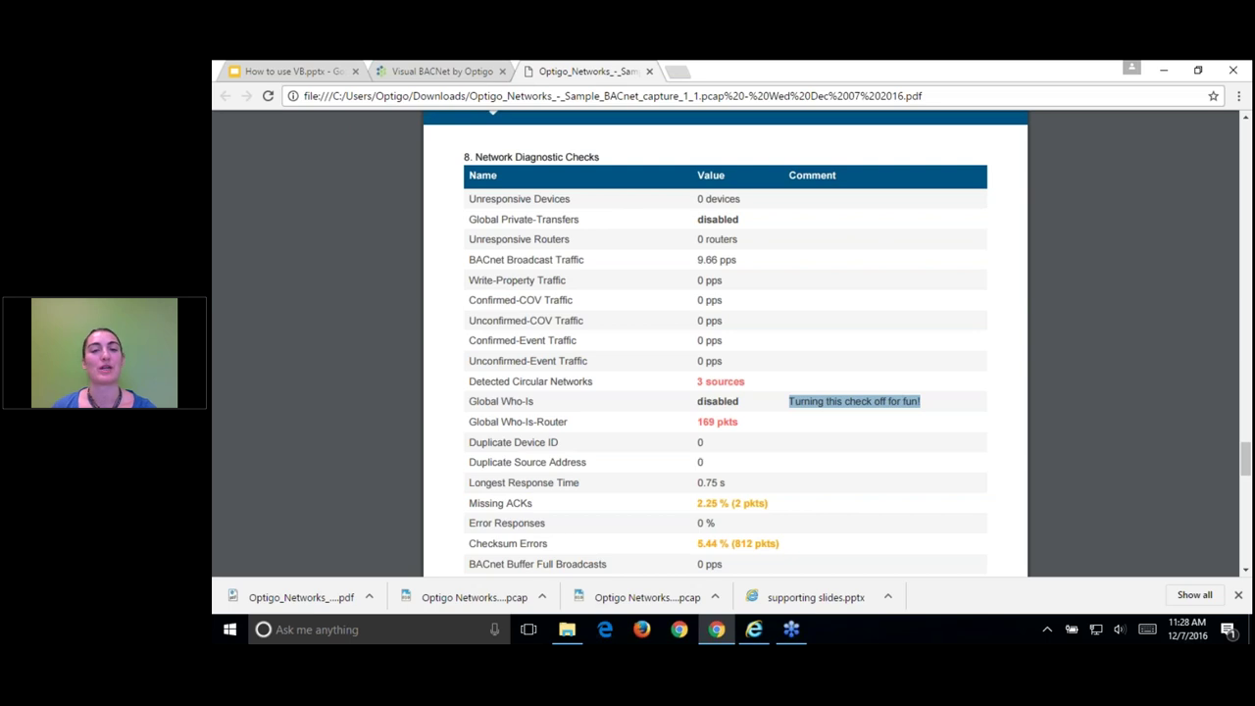
# Step: Scroll the PDF to the Appendix's A.3 Missing ACKs and A.4 Checksum Errors tables
pyautogui.scroll(-5, 957, 412)
pyautogui.scroll(-2, 953, 418)
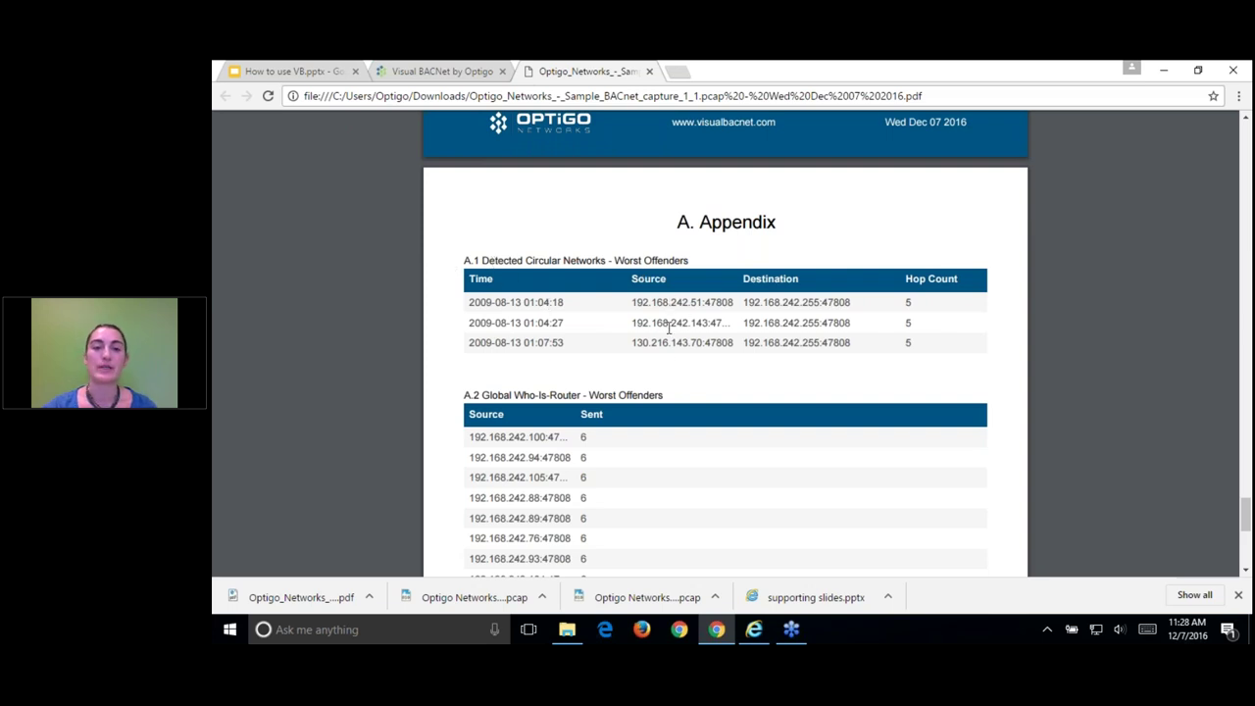
pyautogui.scroll(-2, 698, 363)
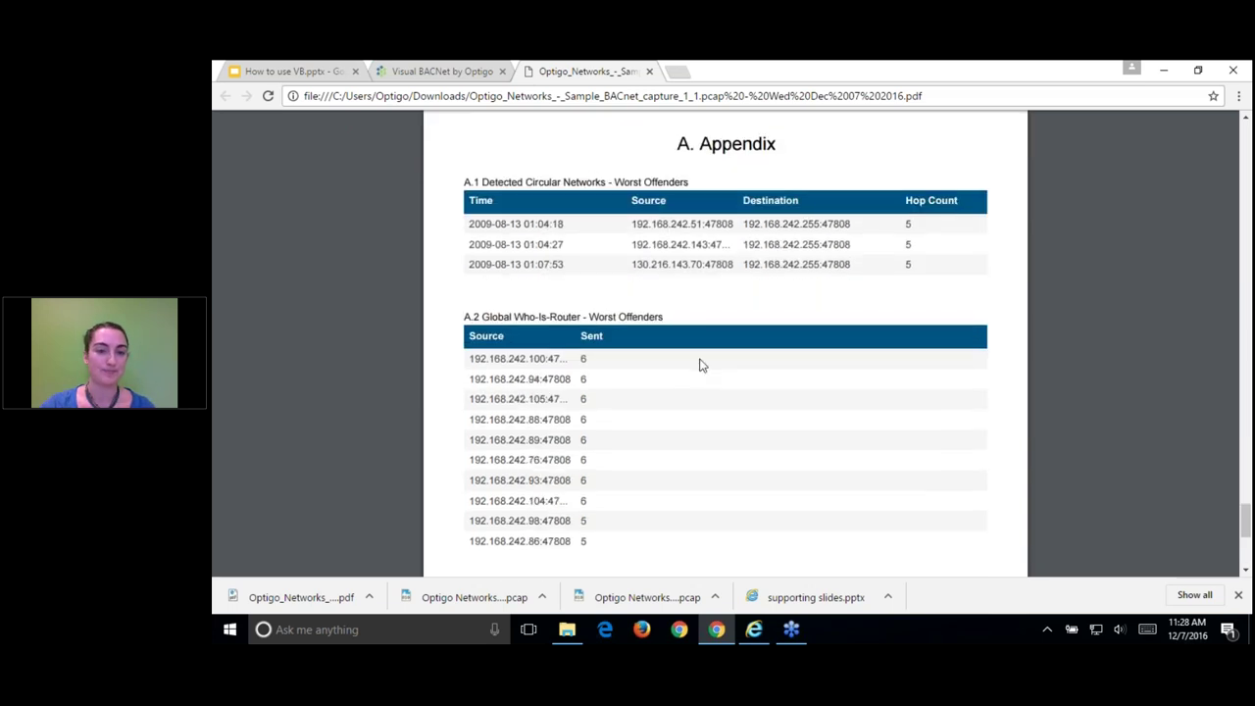
pyautogui.scroll(-5, 697, 358)
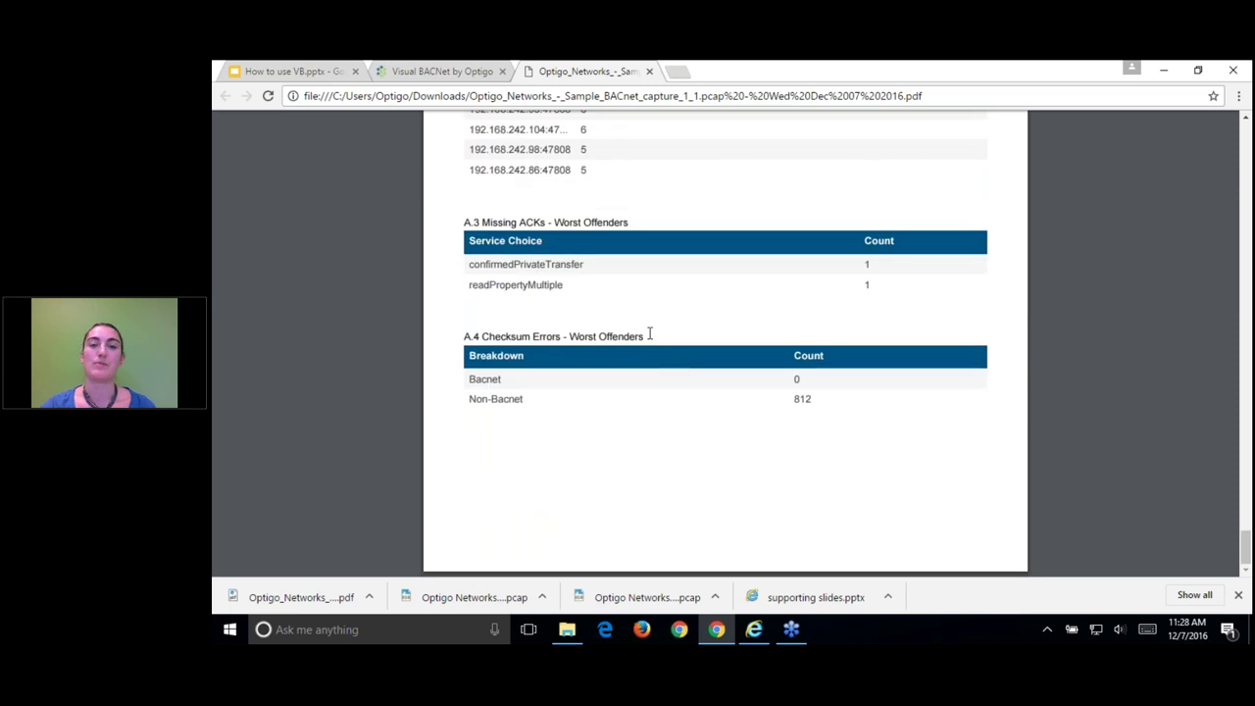
# Step: Switch back to the Visual BACnet summary dashboard and look through it
pyautogui.click(441, 71)
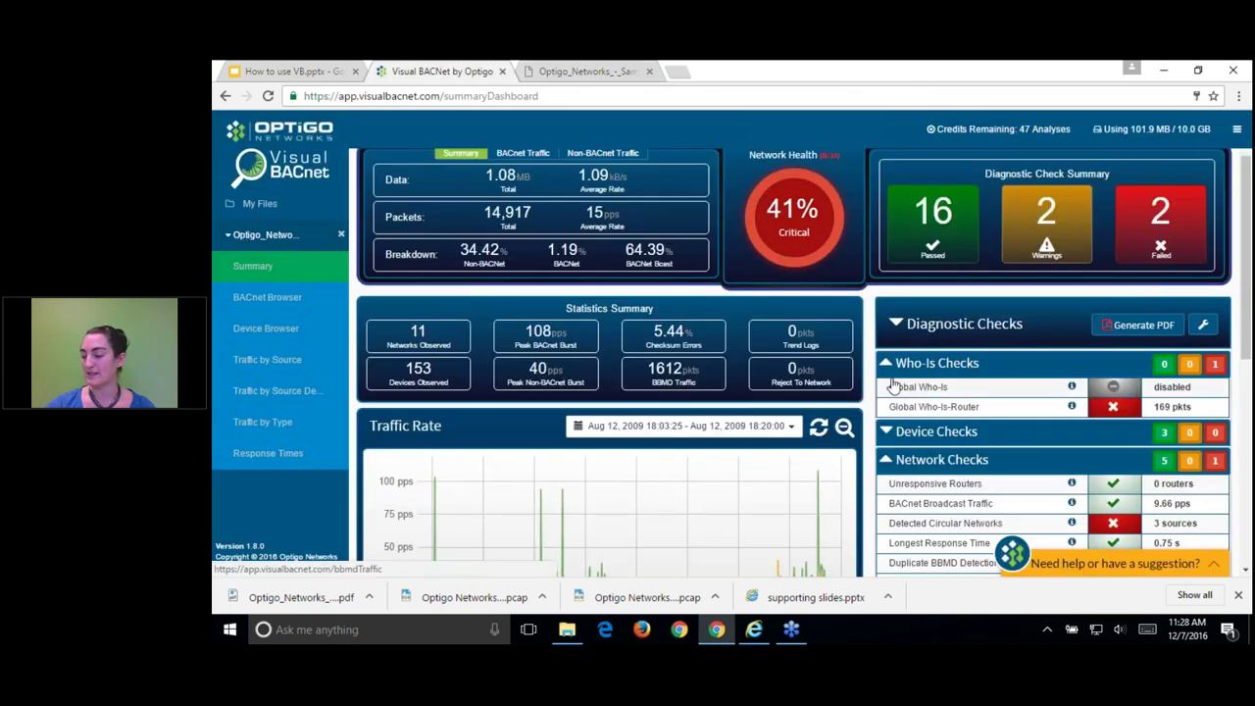
pyautogui.moveTo(800, 373)
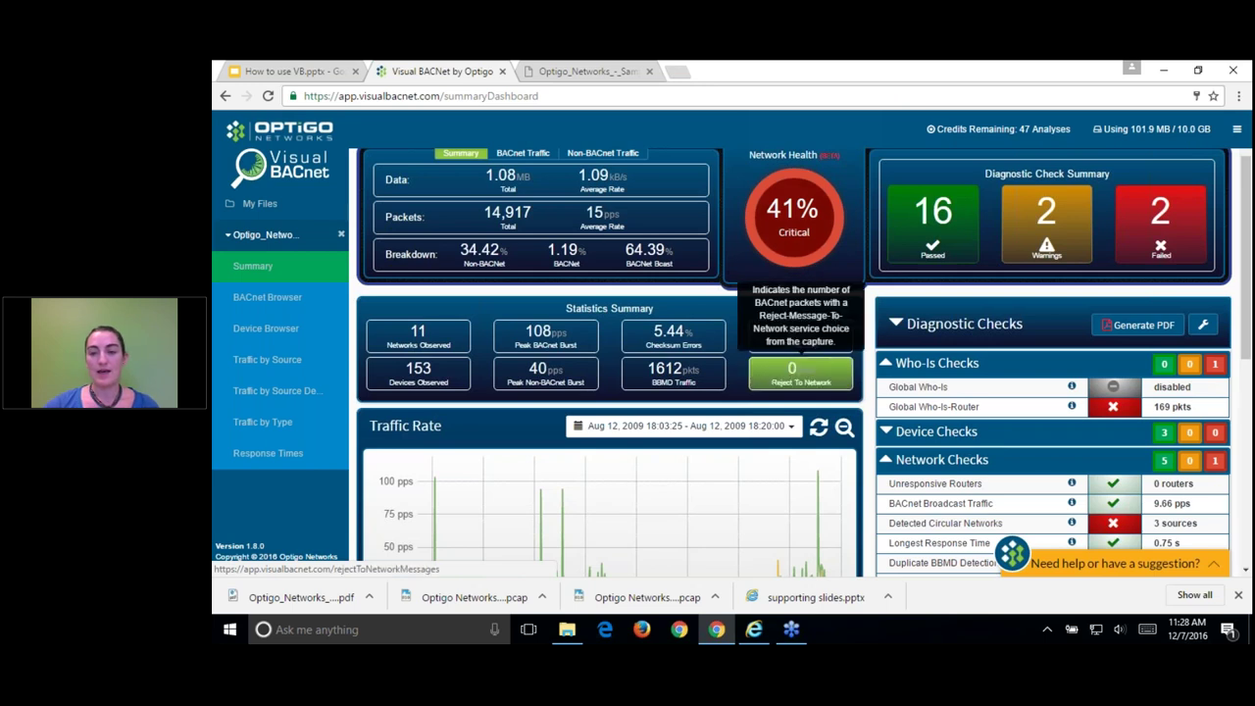
pyautogui.scroll(-1, 801, 373)
pyautogui.scroll(-2, 1137, 480)
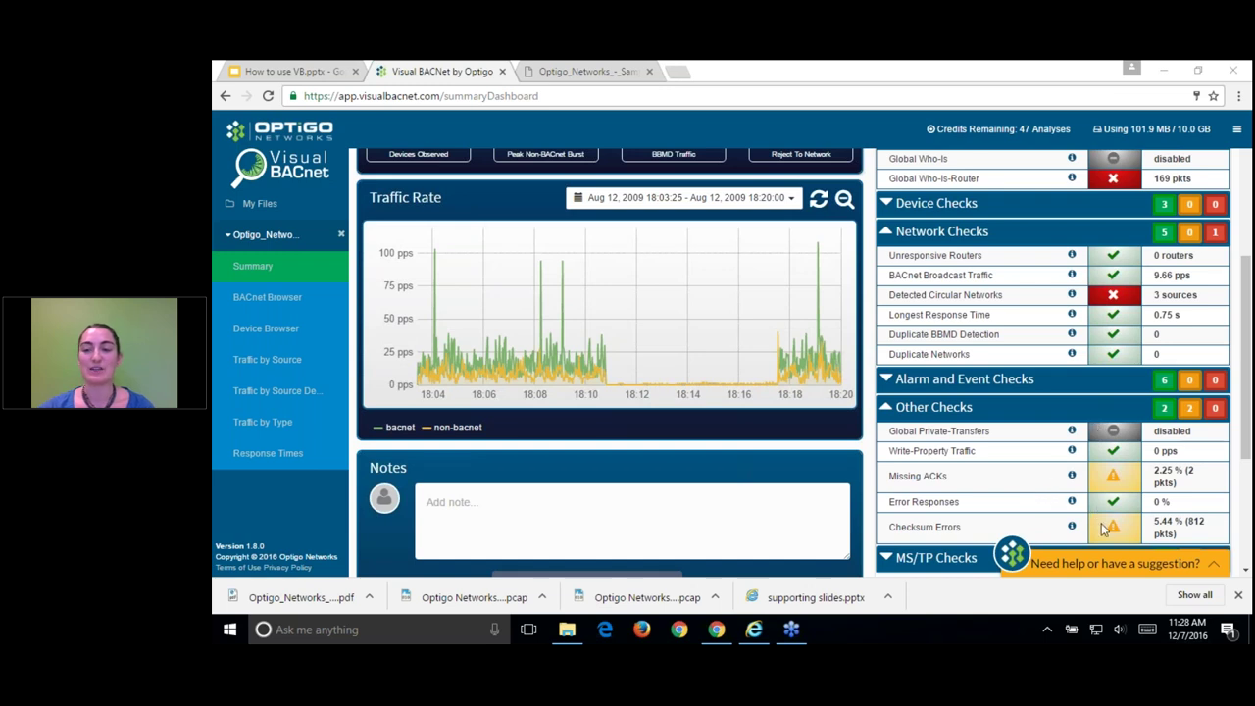
pyautogui.scroll(1, 1133, 241)
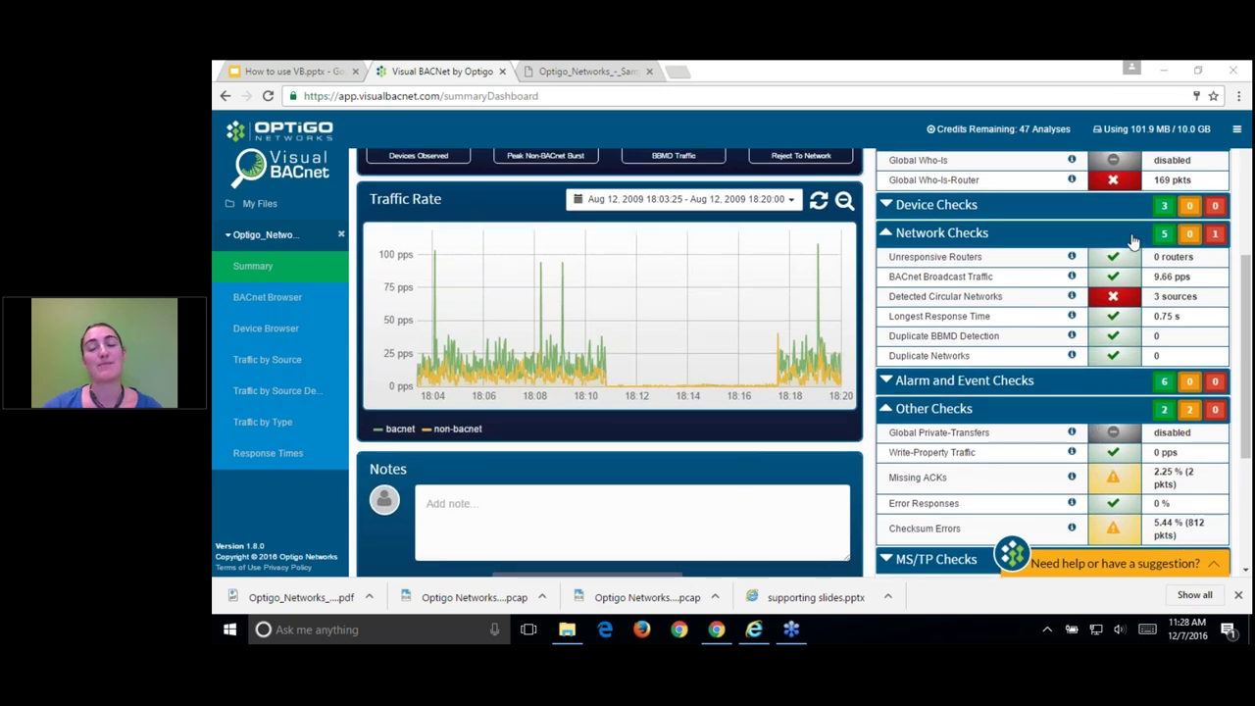
pyautogui.scroll(3, 1133, 241)
# Step: Visit the Settings page, select the custom BACnet port field, then go to My Files
pyautogui.click(1236, 128)
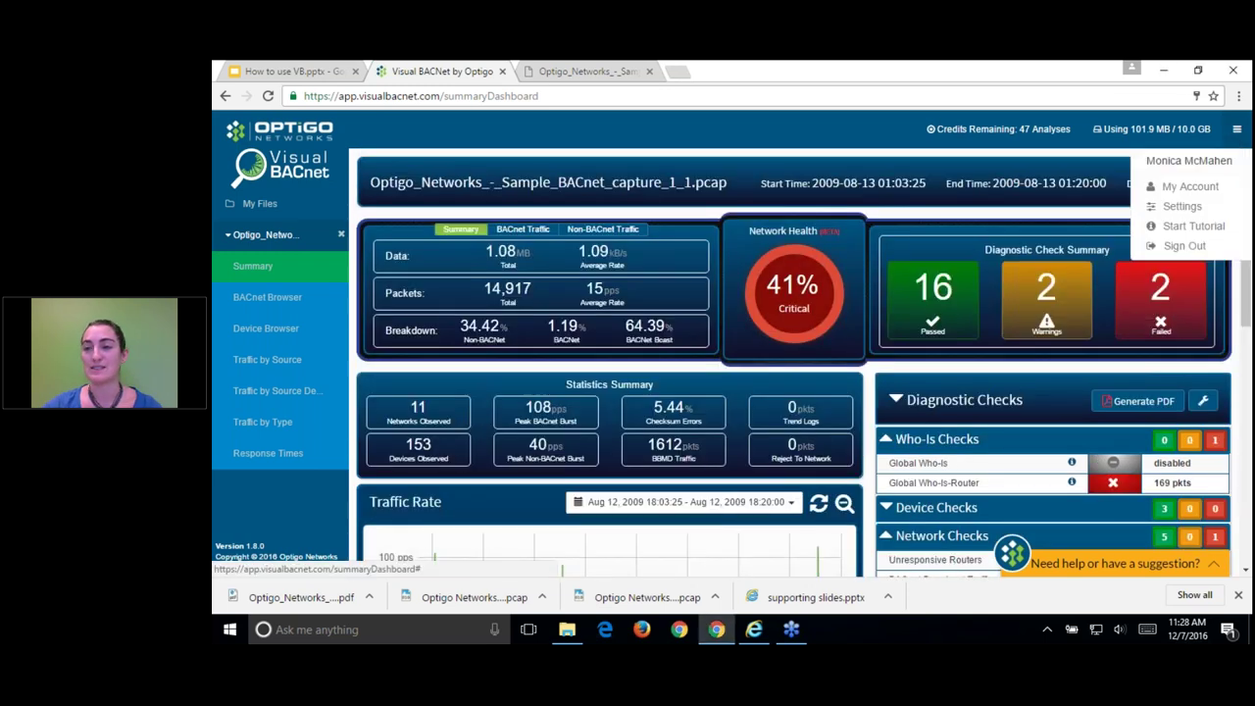
pyautogui.click(1181, 207)
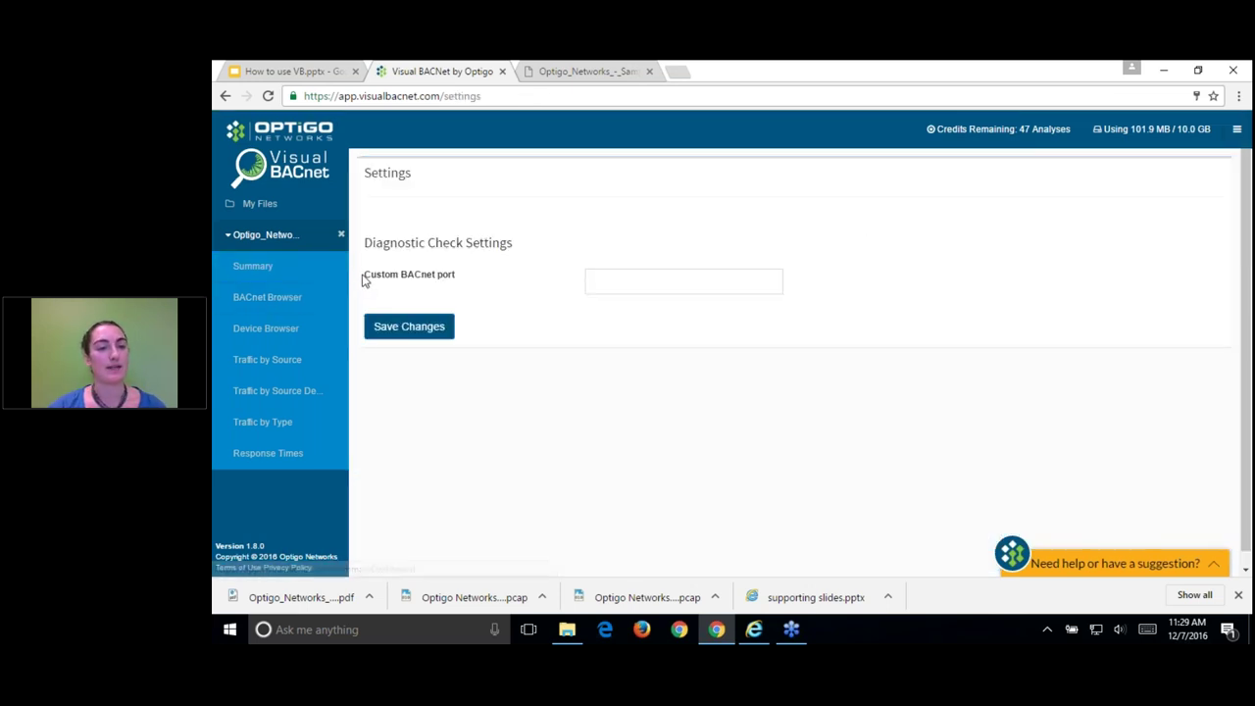
pyautogui.click(1239, 134)
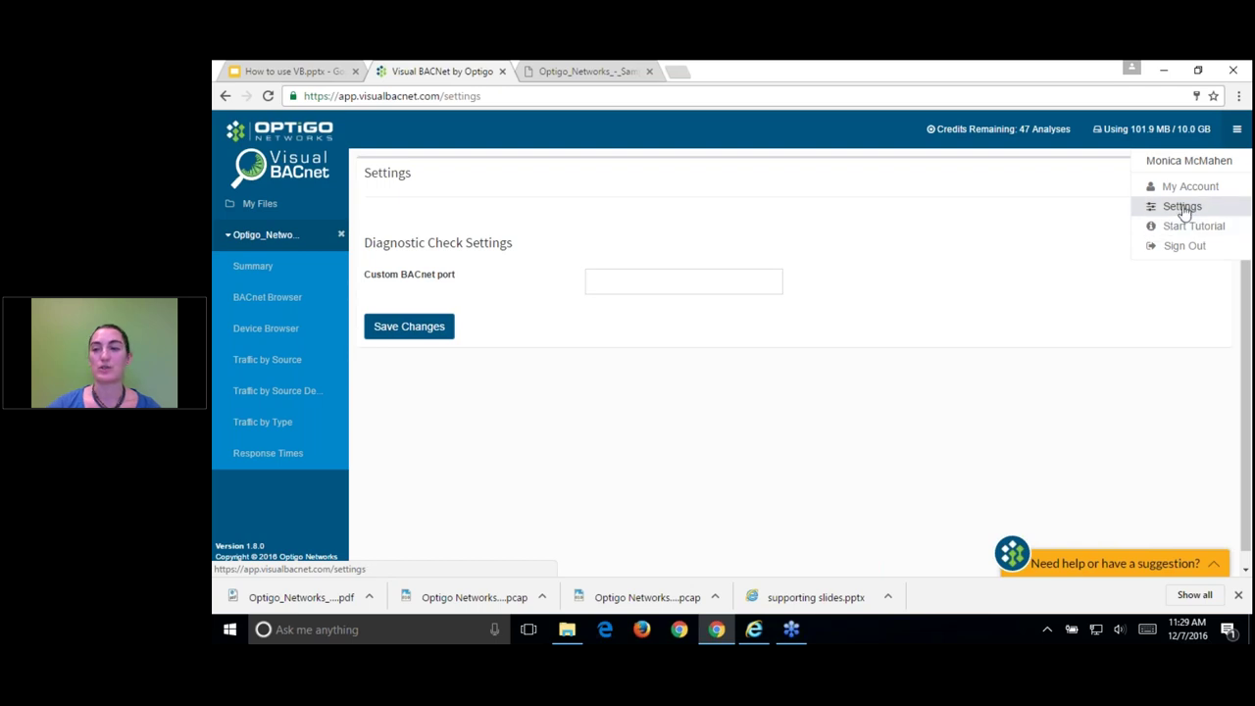
pyautogui.click(622, 287)
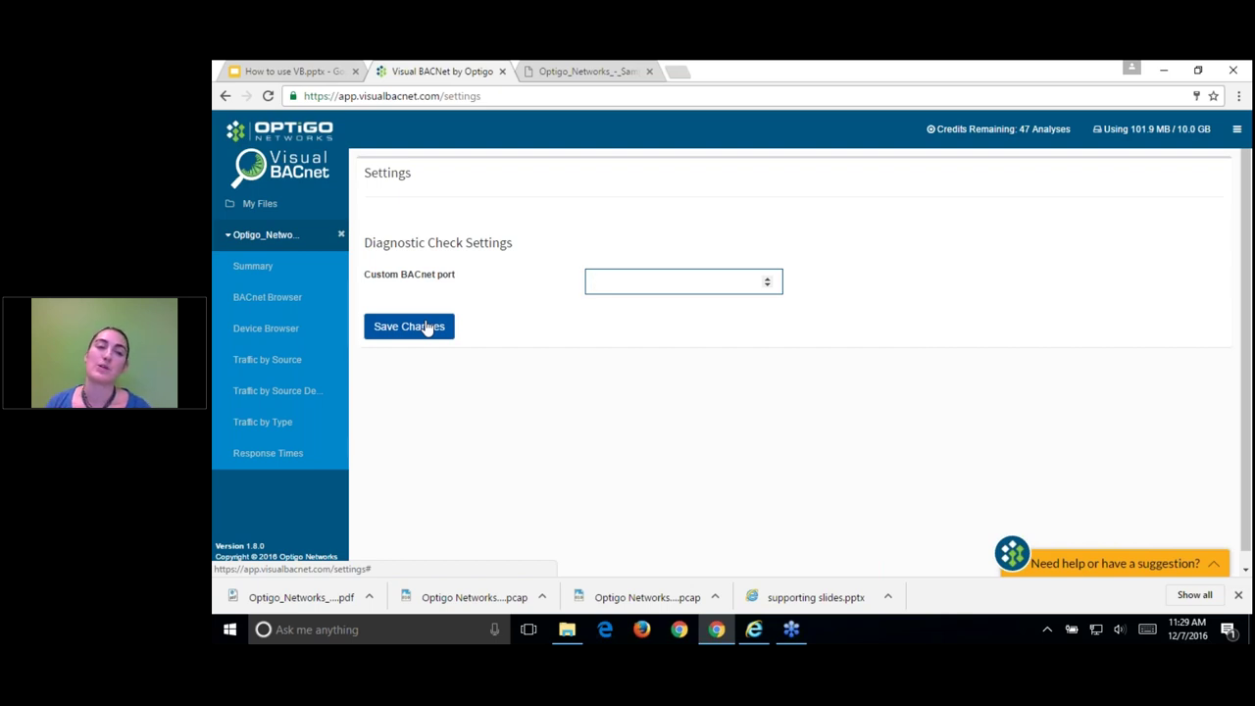
pyautogui.click(273, 208)
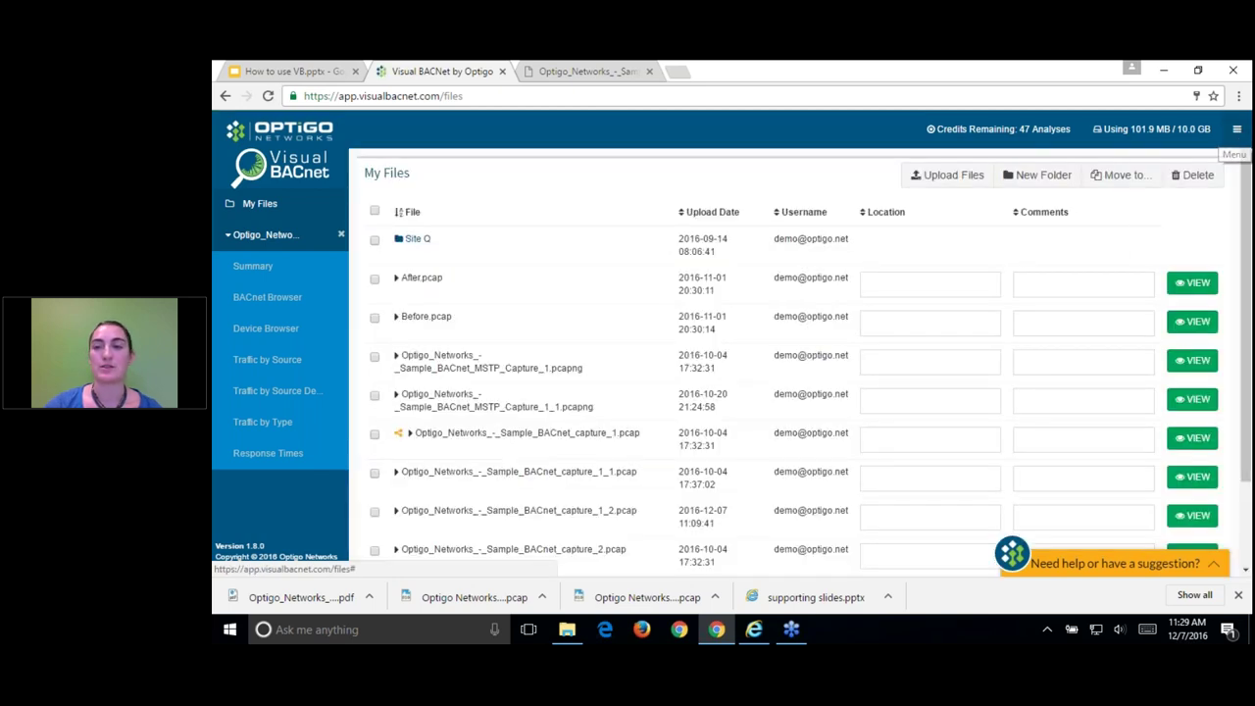
pyautogui.click(1236, 129)
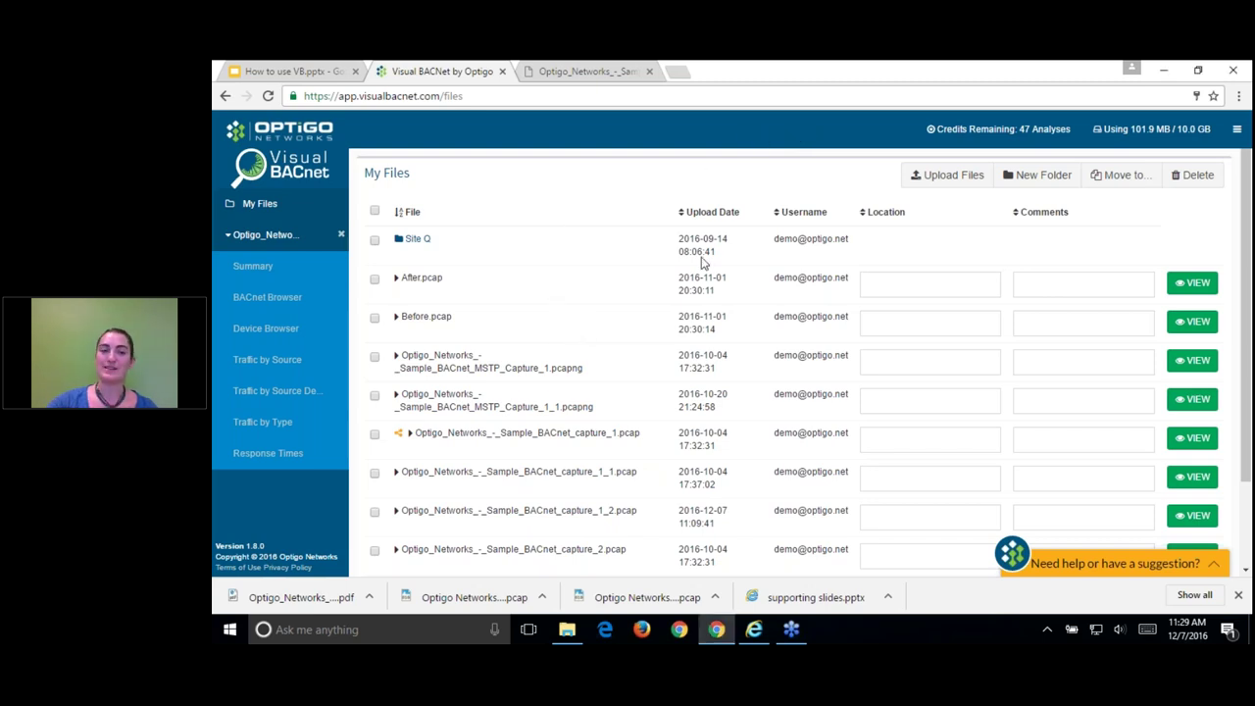
pyautogui.scroll(-2, 605, 496)
pyautogui.click(627, 398)
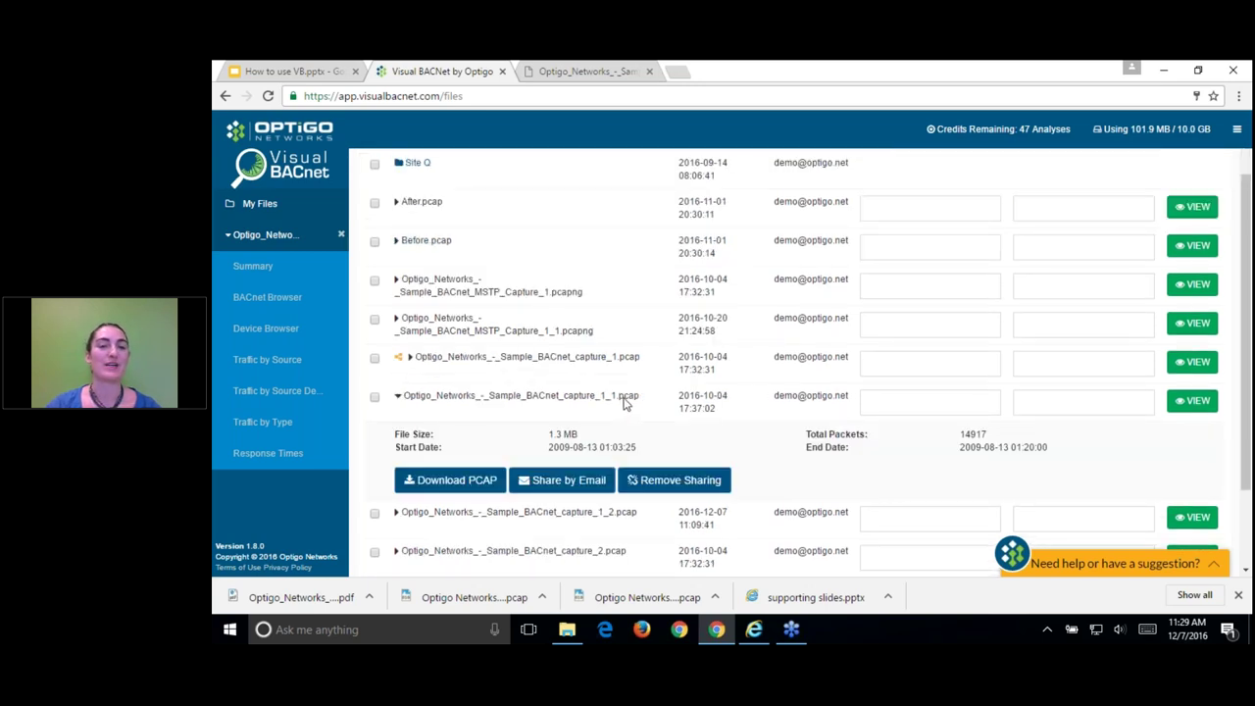
pyautogui.scroll(-3, 853, 518)
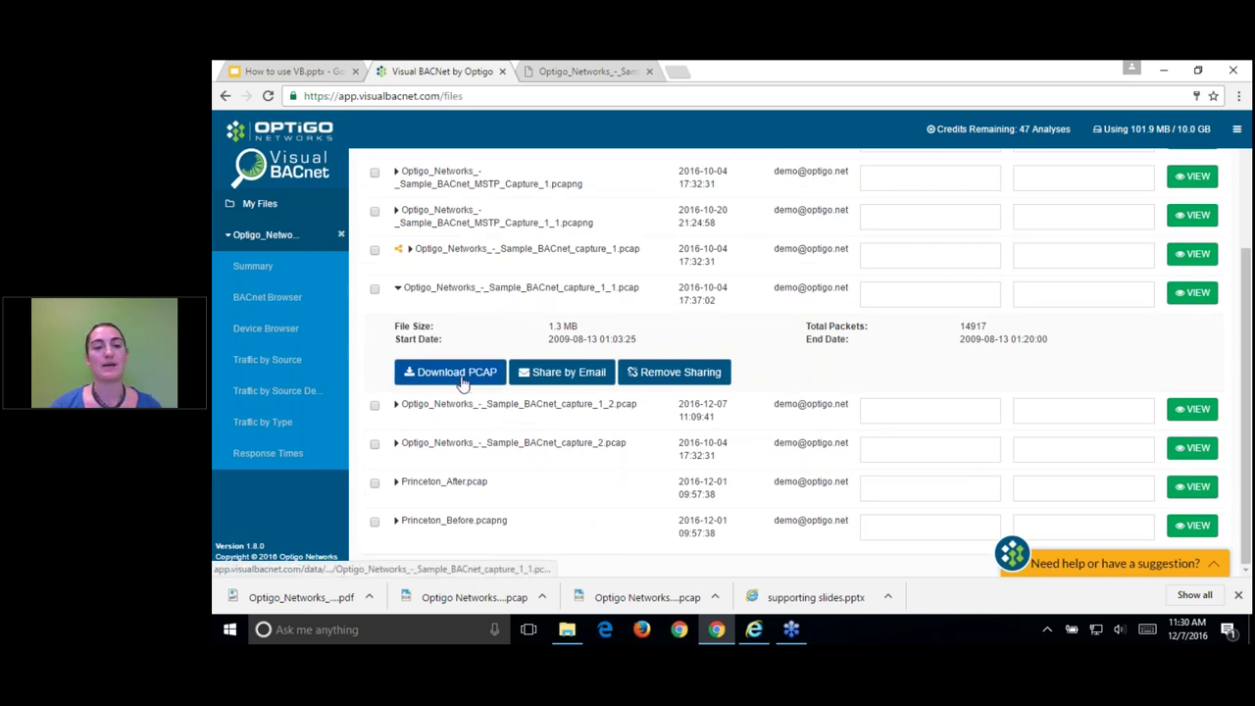
# Step: Share Optigo_Networks_-_Sample_BACnet_capture_1_1.pcap by e-mail with the colleague's corporate address
pyautogui.click(555, 373)
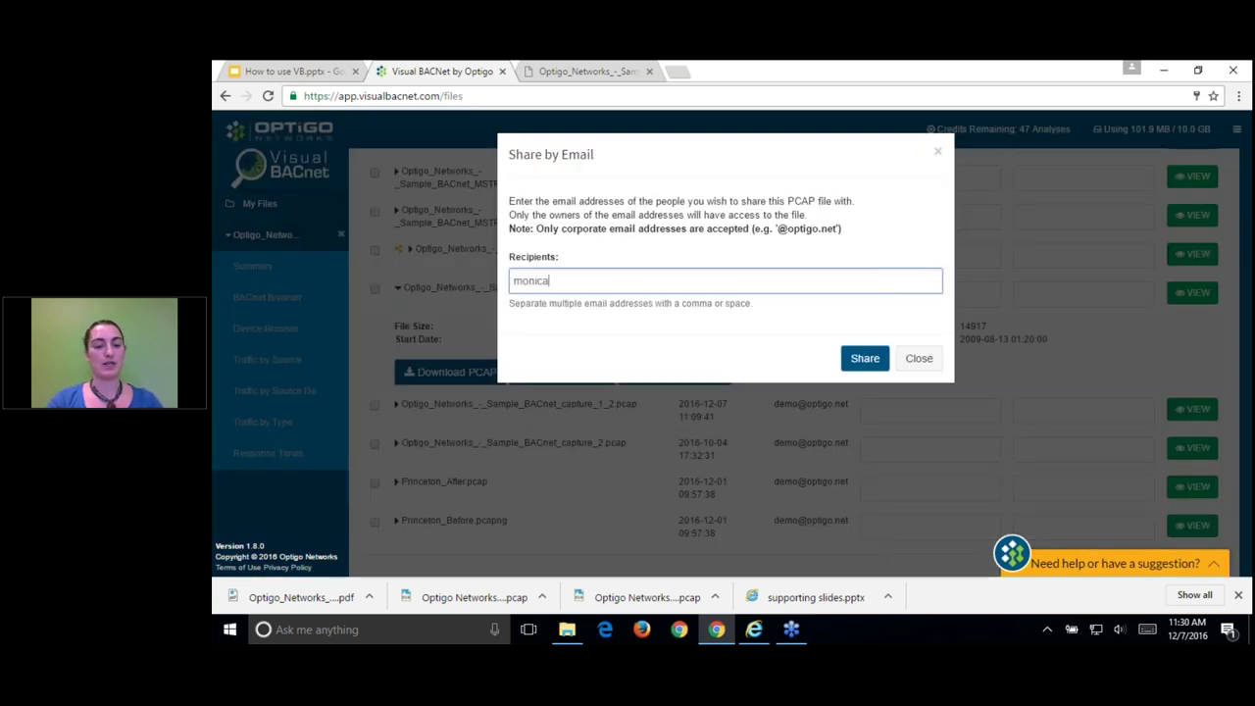
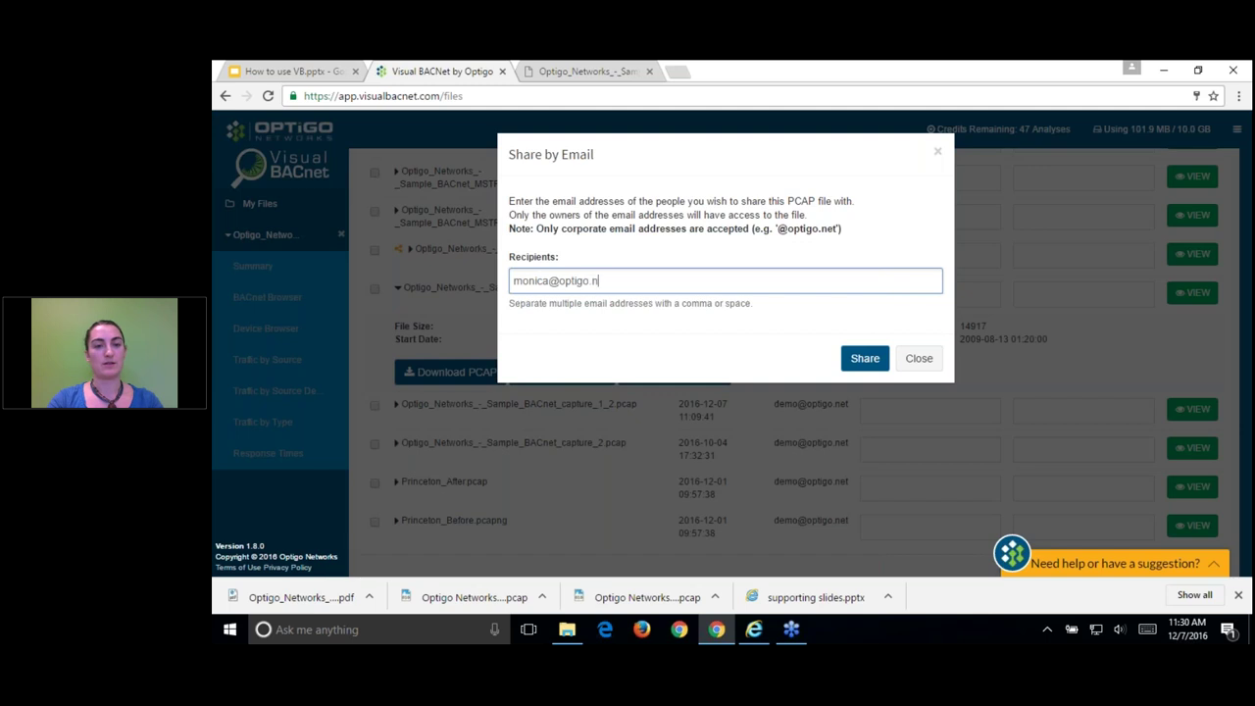
pyautogui.click(862, 359)
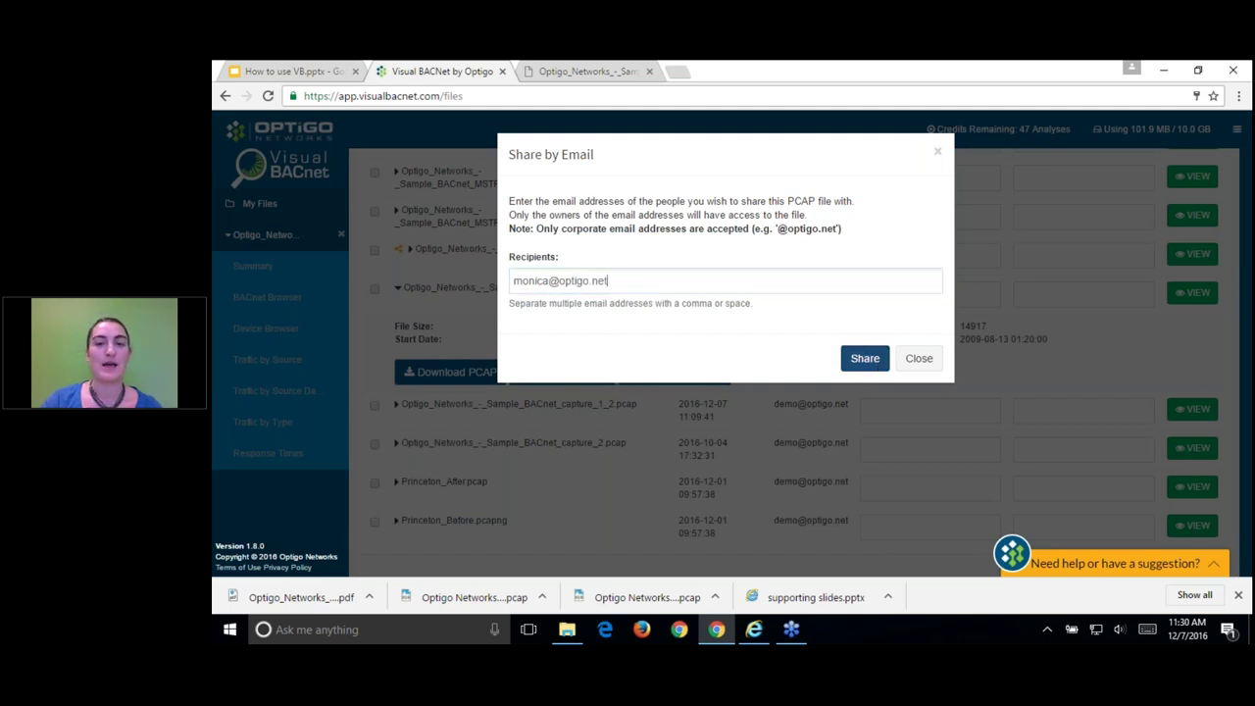
pyautogui.click(867, 358)
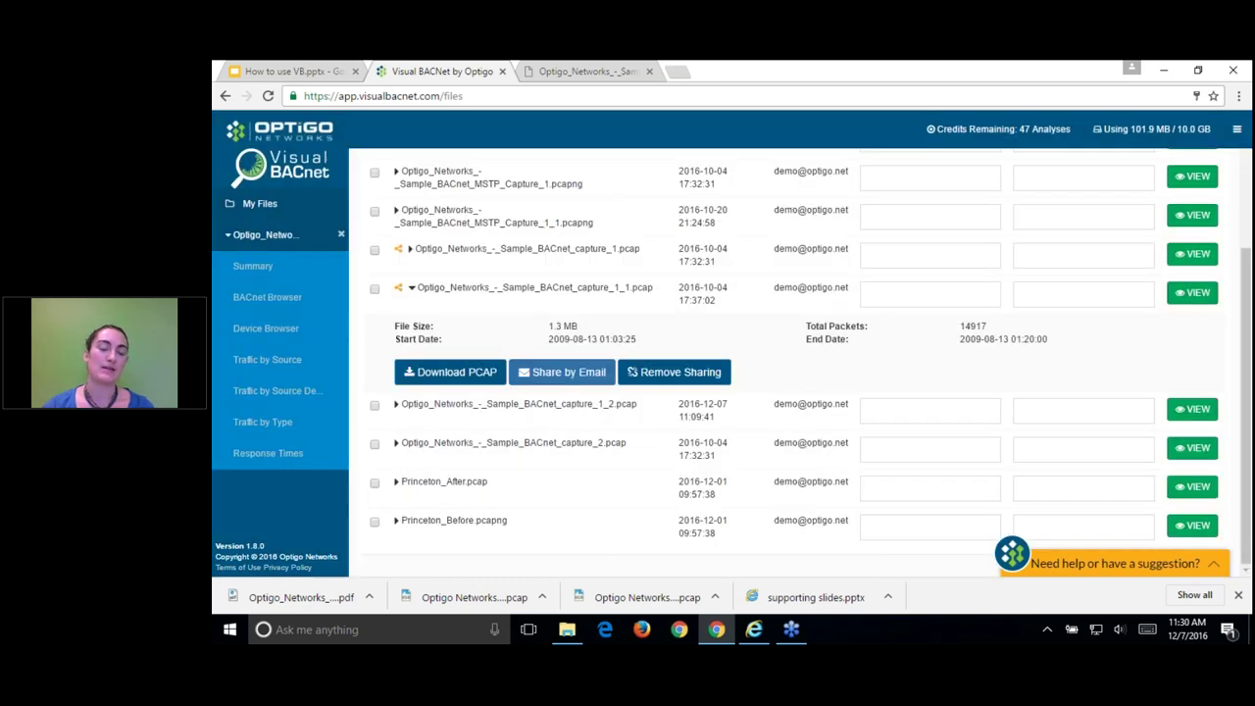
# Step: Remove sharing from capture_1_1.pcap, confirming in the Remove File Sharing dialog
pyautogui.scroll(1, 854, 363)
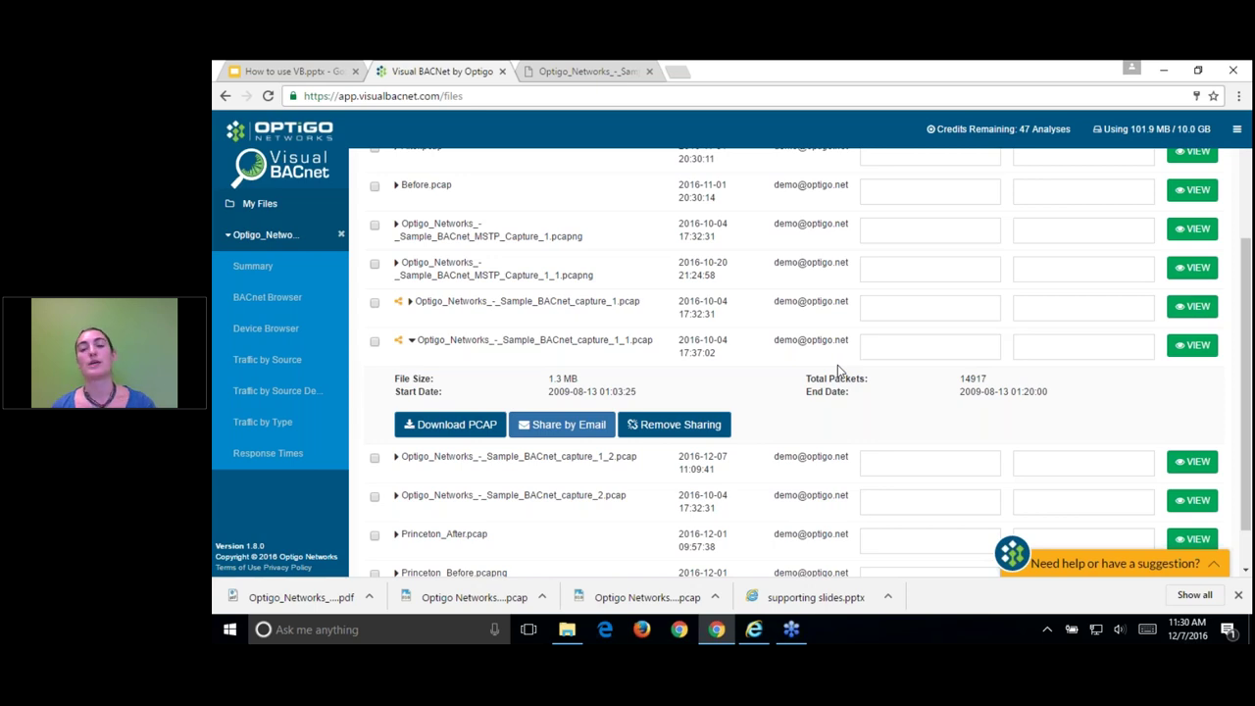
pyautogui.scroll(-1, 838, 370)
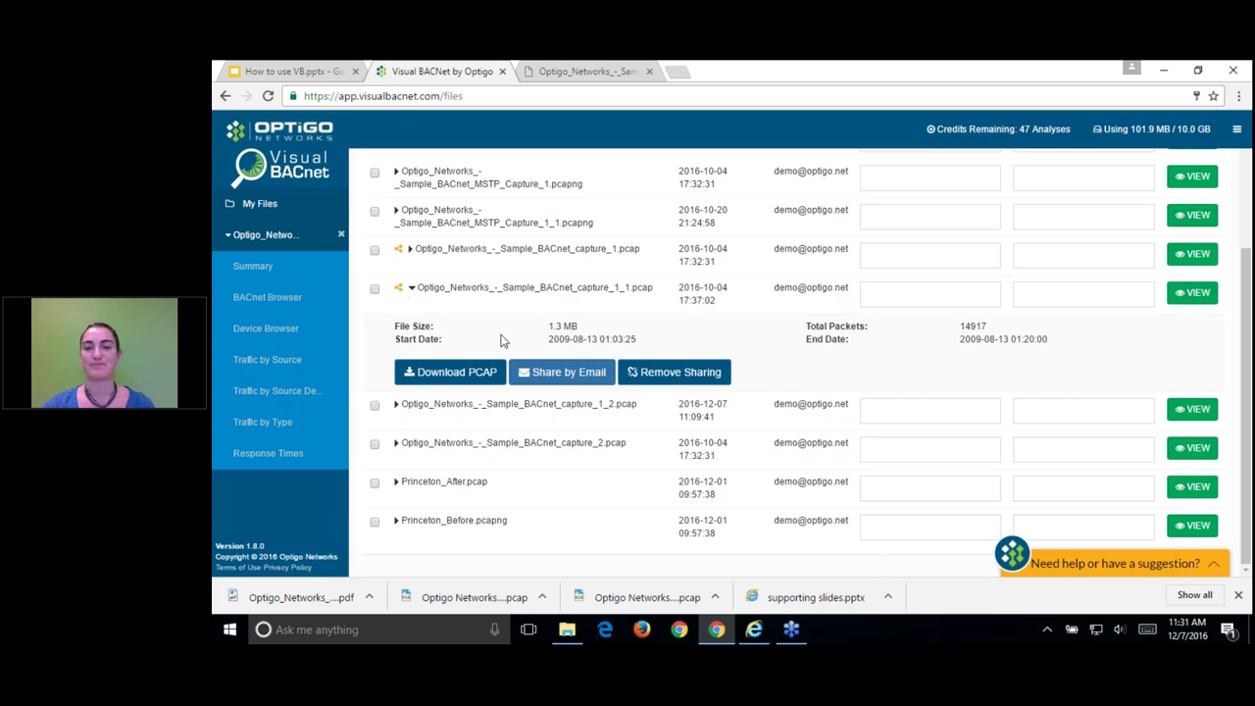
pyautogui.scroll(1, 532, 335)
pyautogui.click(715, 448)
pyautogui.click(860, 258)
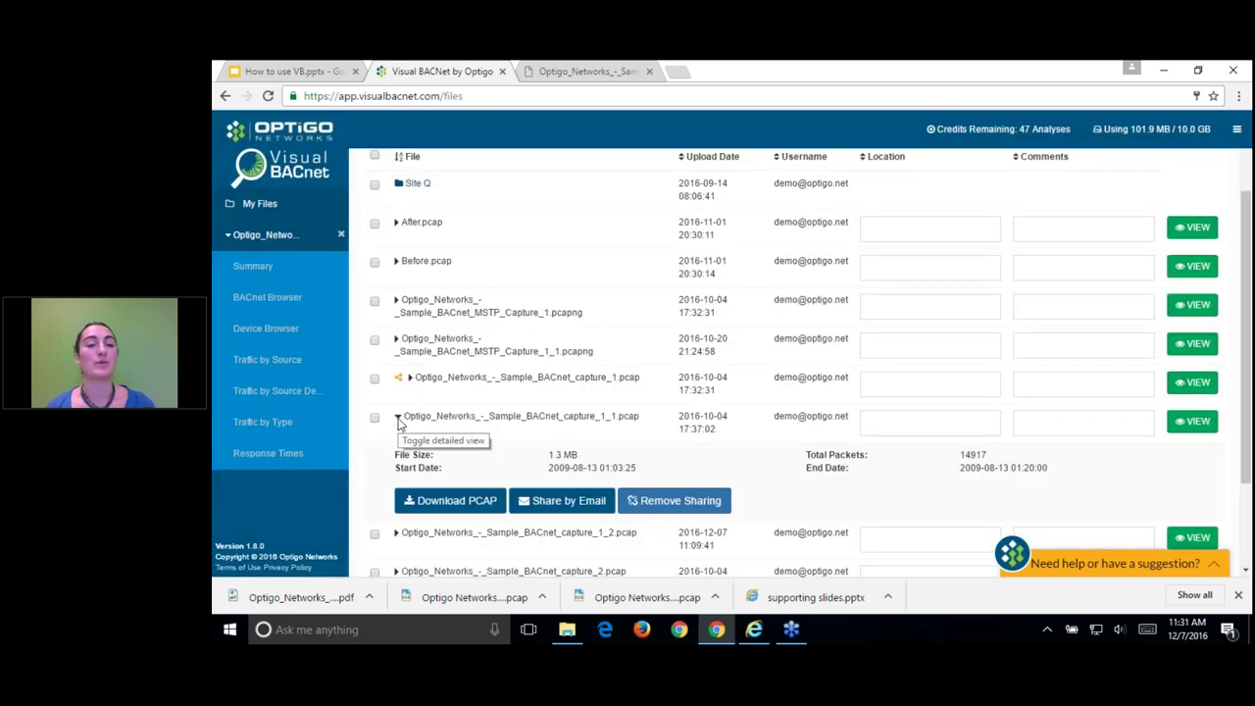
pyautogui.scroll(-1, 398, 422)
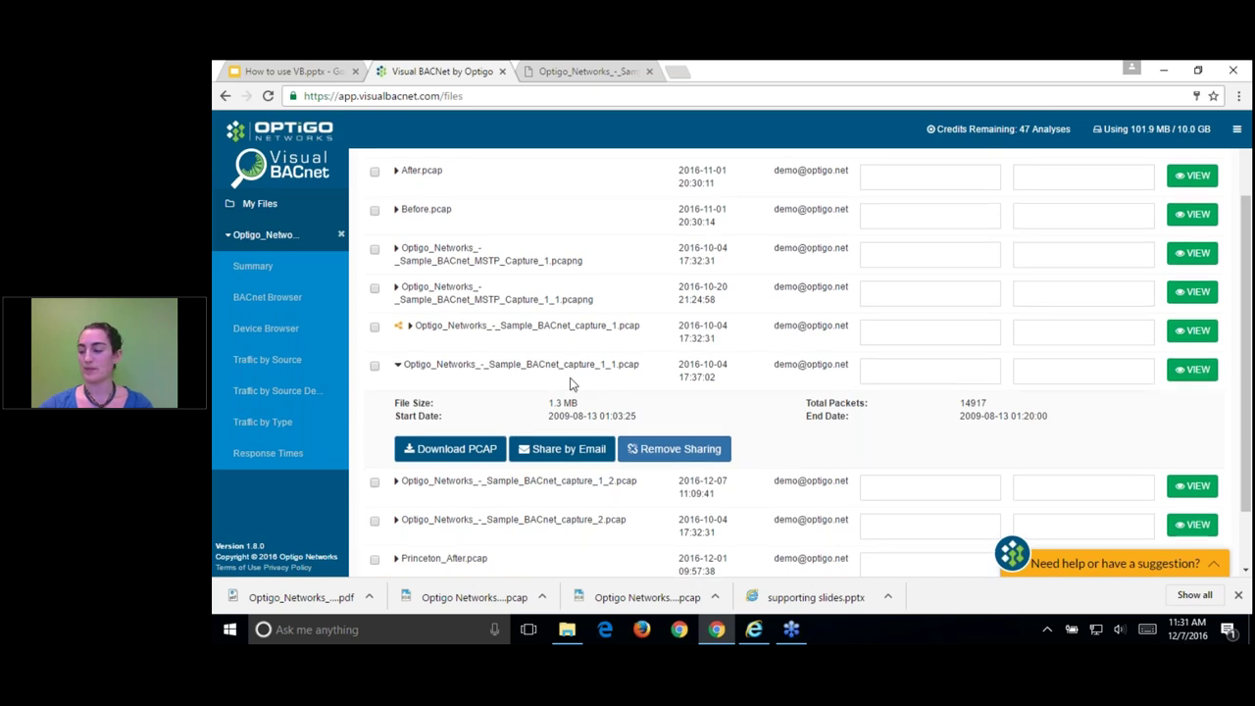
pyautogui.scroll(1, 583, 380)
pyautogui.scroll(1, 583, 378)
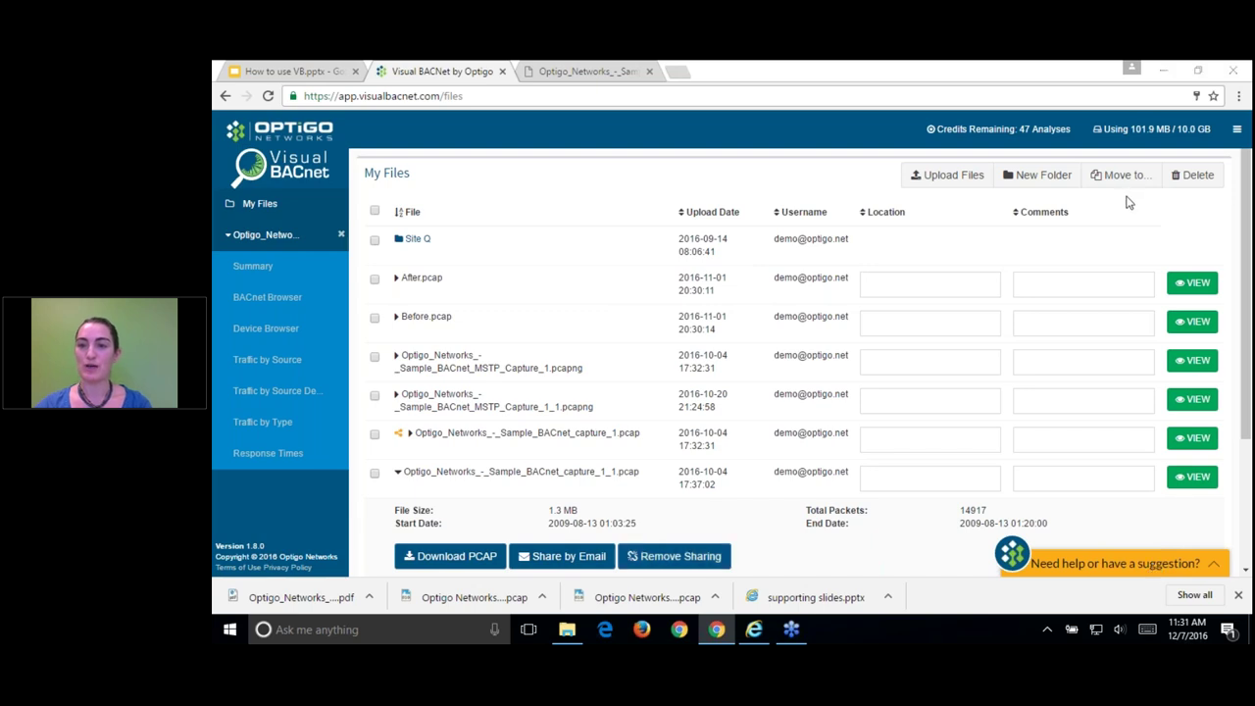
# Step: Open the Need help widget, fill in your e-mail and name, and start a chat
pyautogui.click(1142, 562)
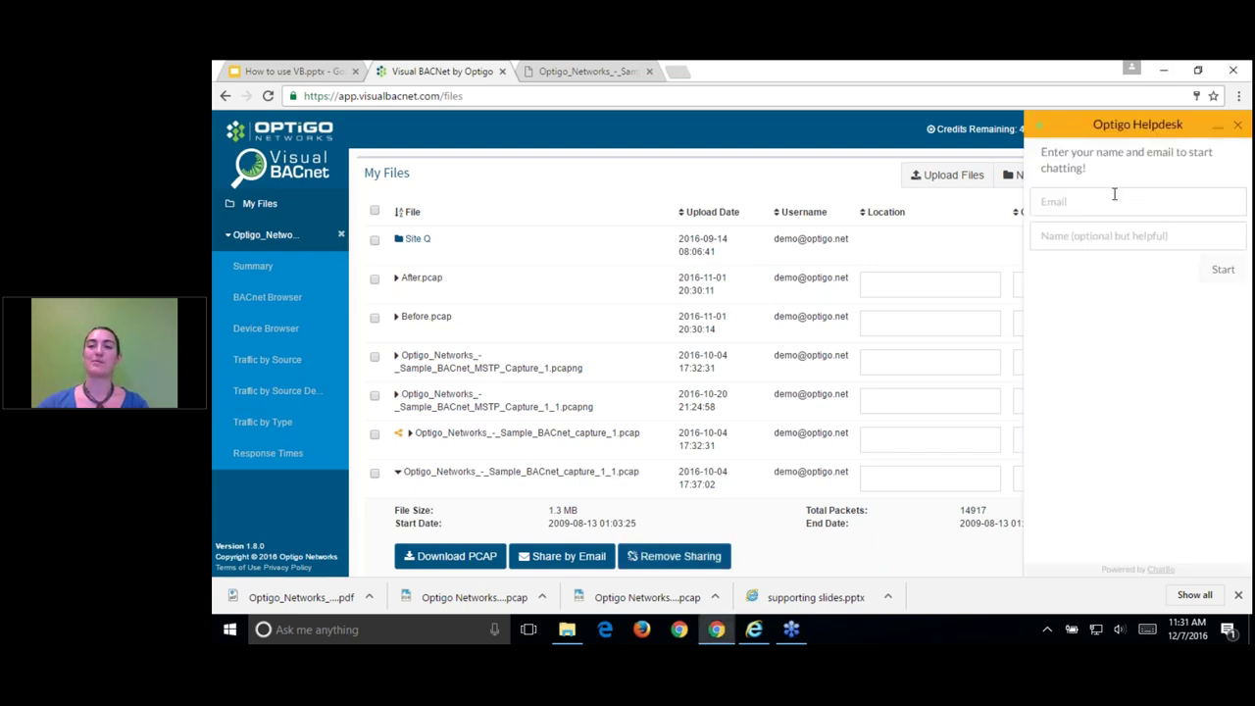
pyautogui.click(1092, 127)
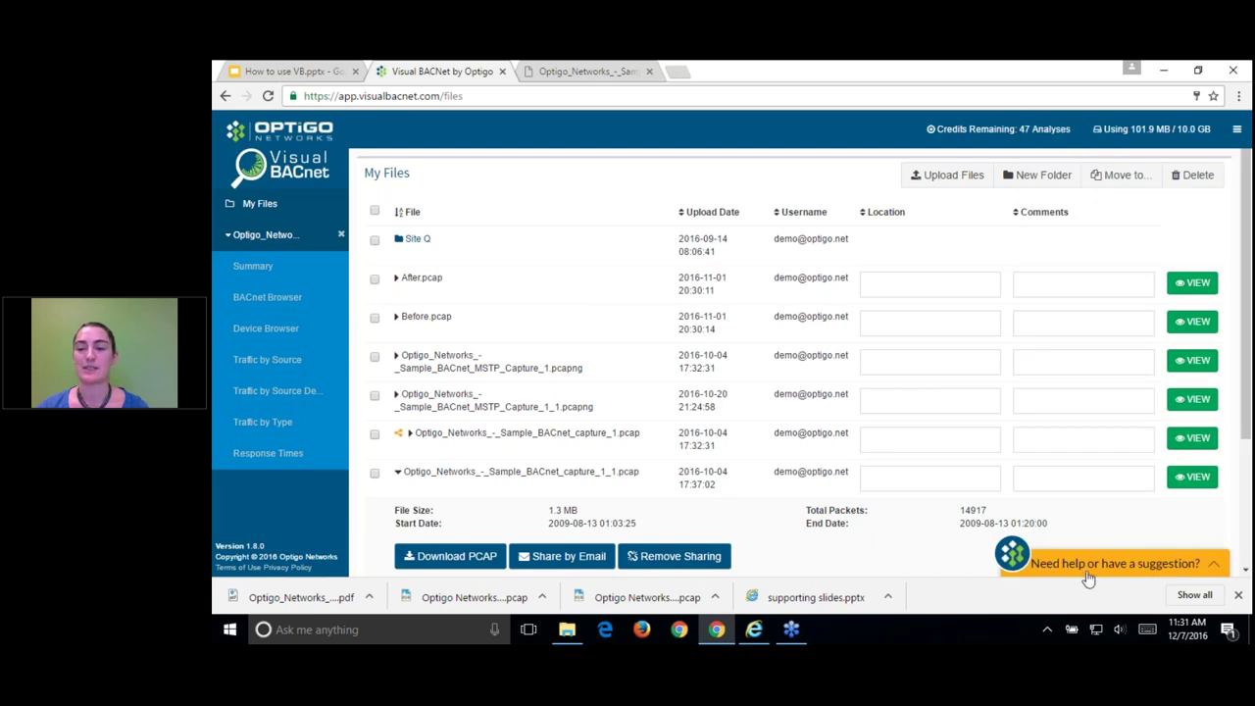
pyautogui.click(1140, 570)
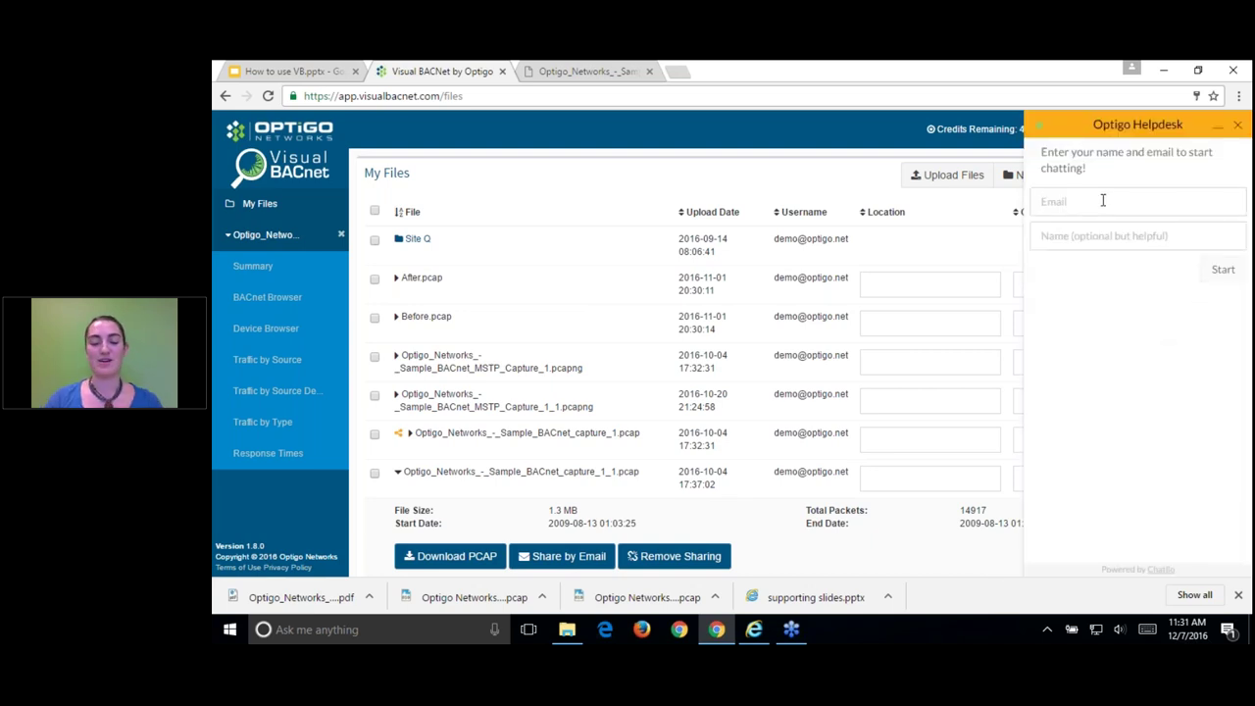
pyautogui.press('Down')
pyautogui.press('Return')
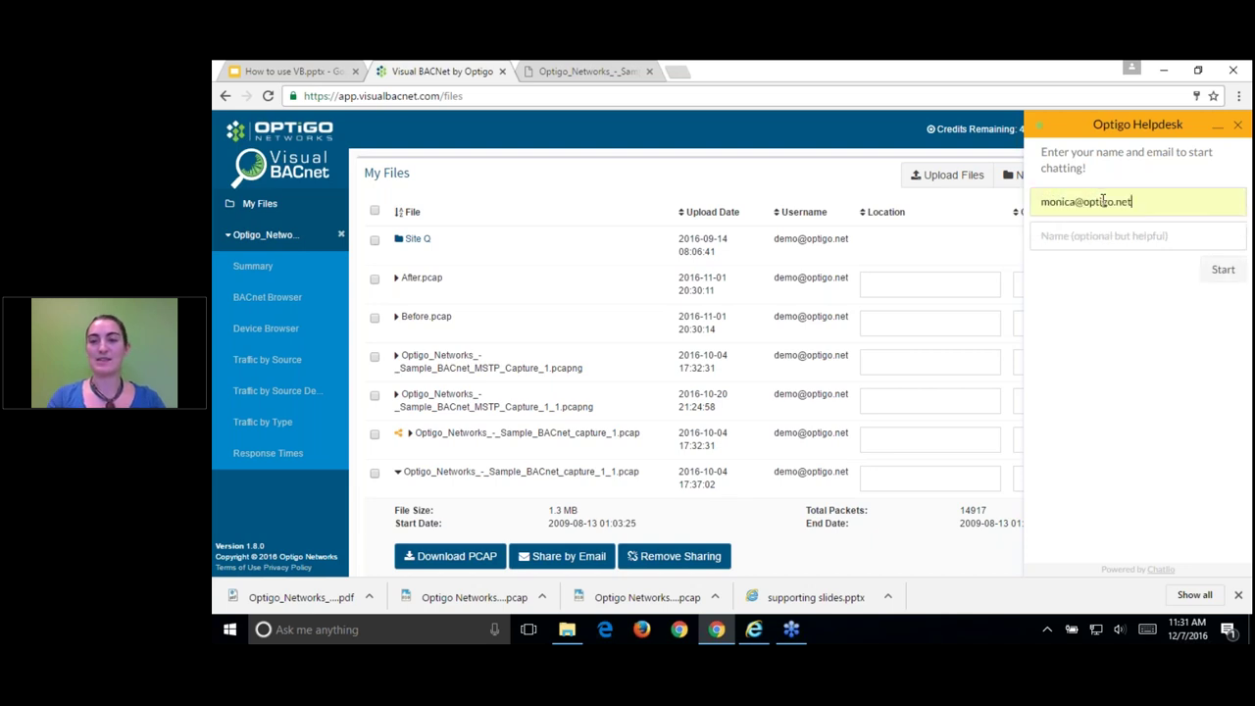
pyautogui.press('Tab')
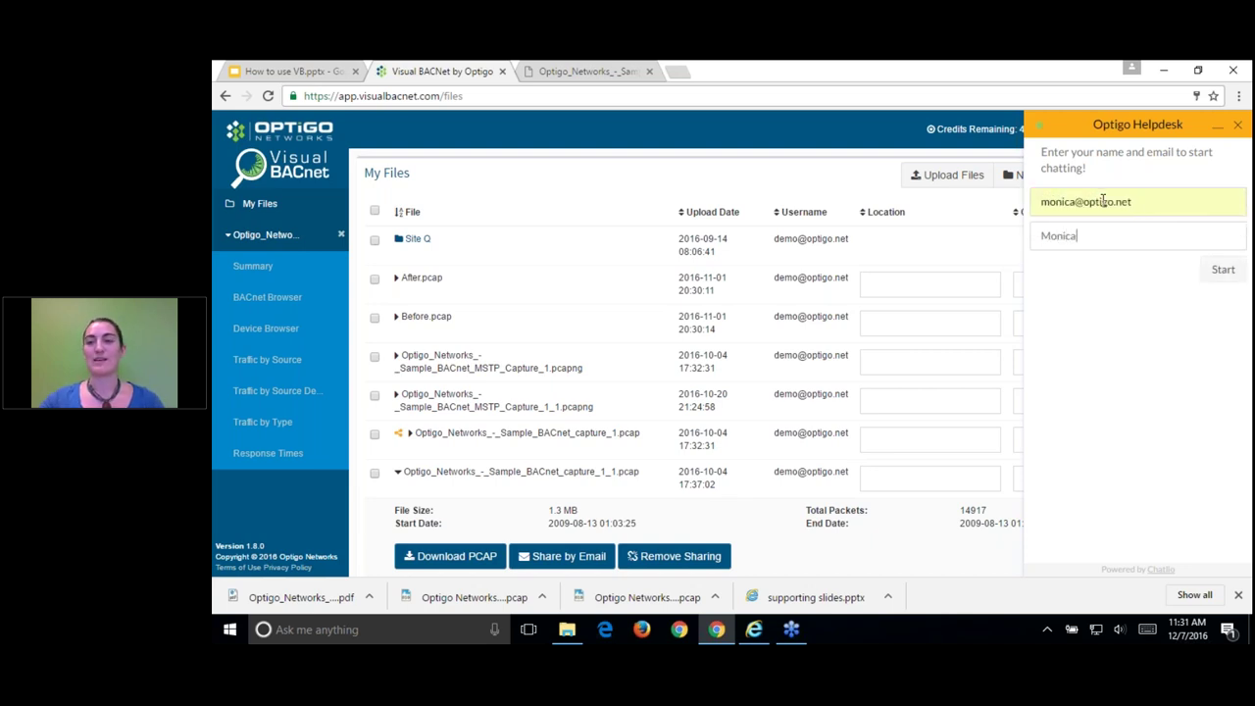
pyautogui.click(1226, 275)
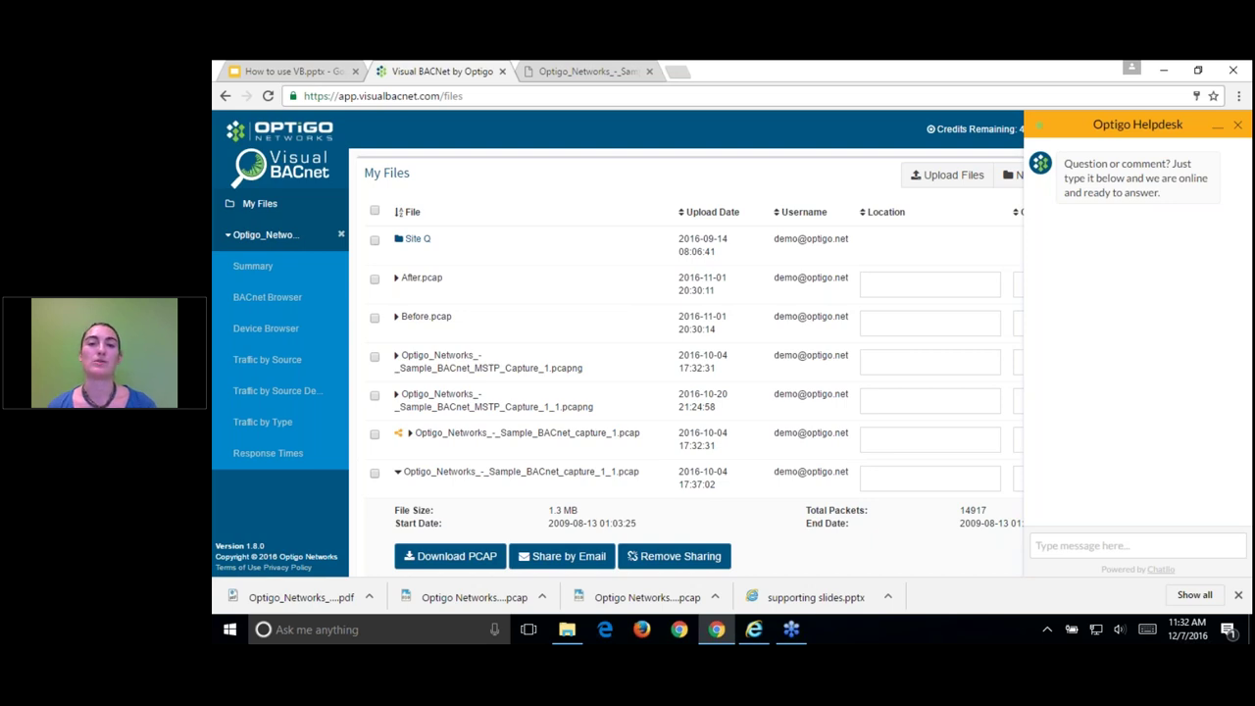
# Step: Send 'Help!!' and 'Crisis averted!' to support, then minimise the chat panel
pyautogui.click(1118, 542)
pyautogui.write('Help!!')
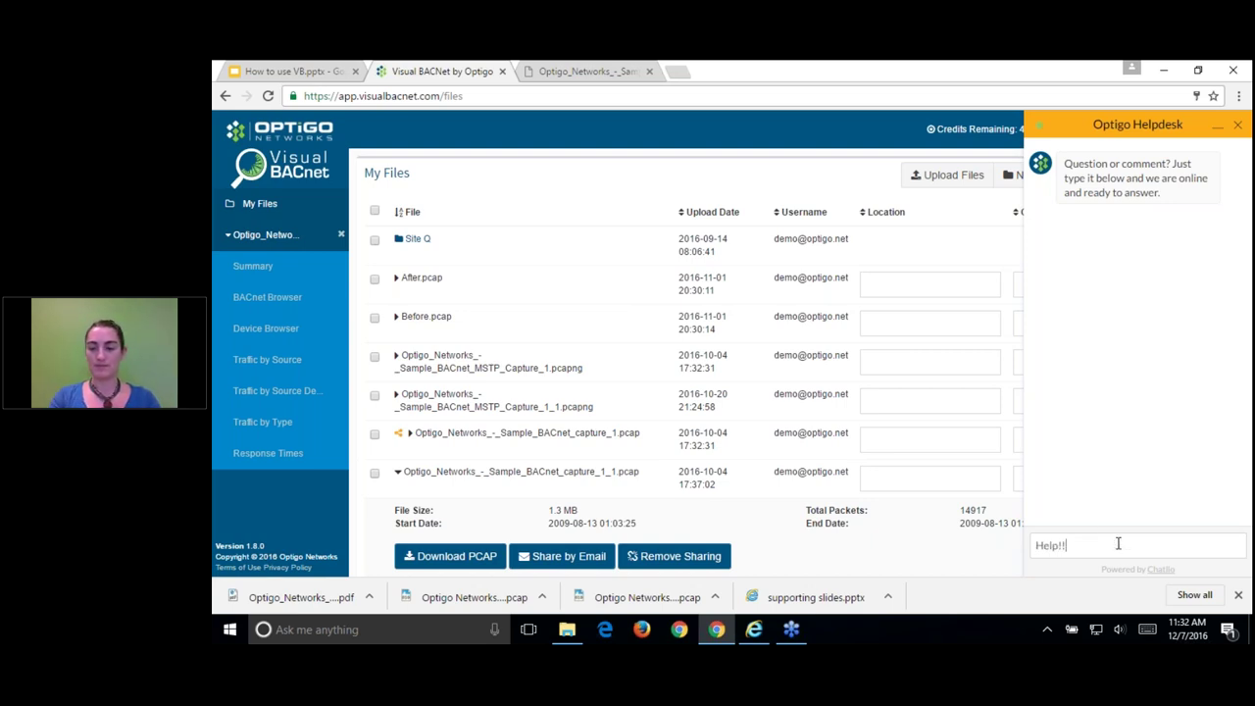
pyautogui.press('Return')
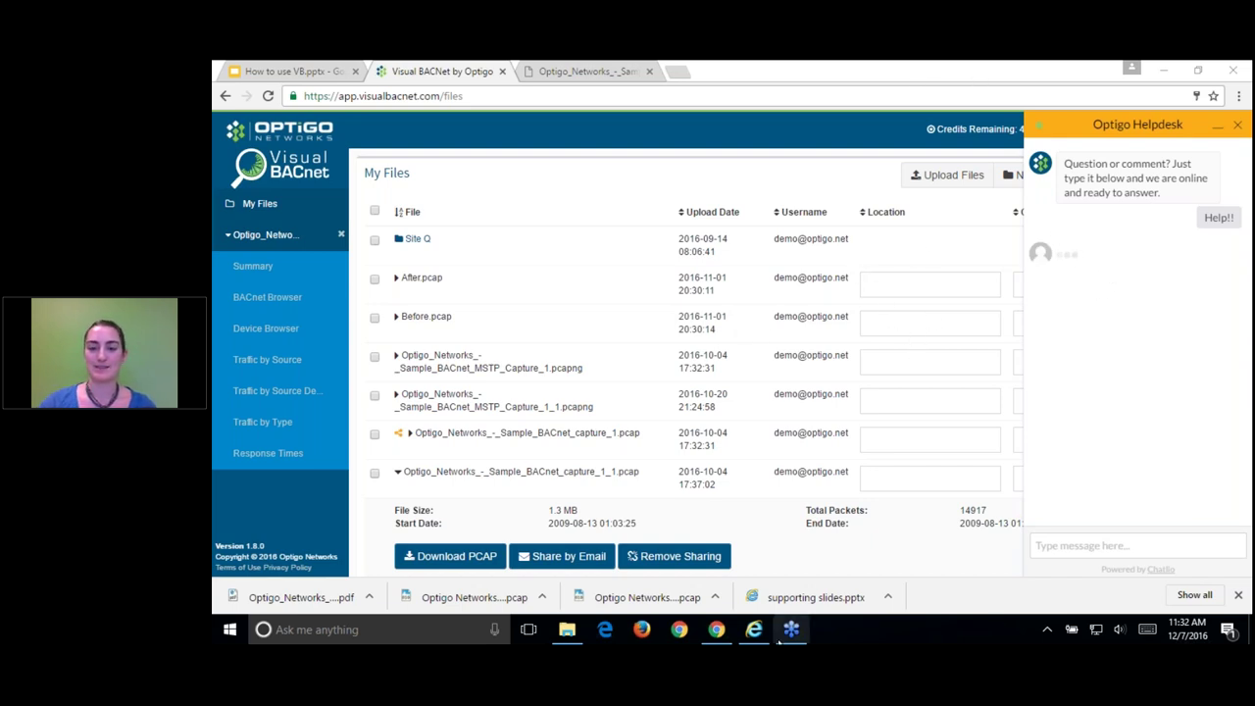
pyautogui.moveTo(792, 634)
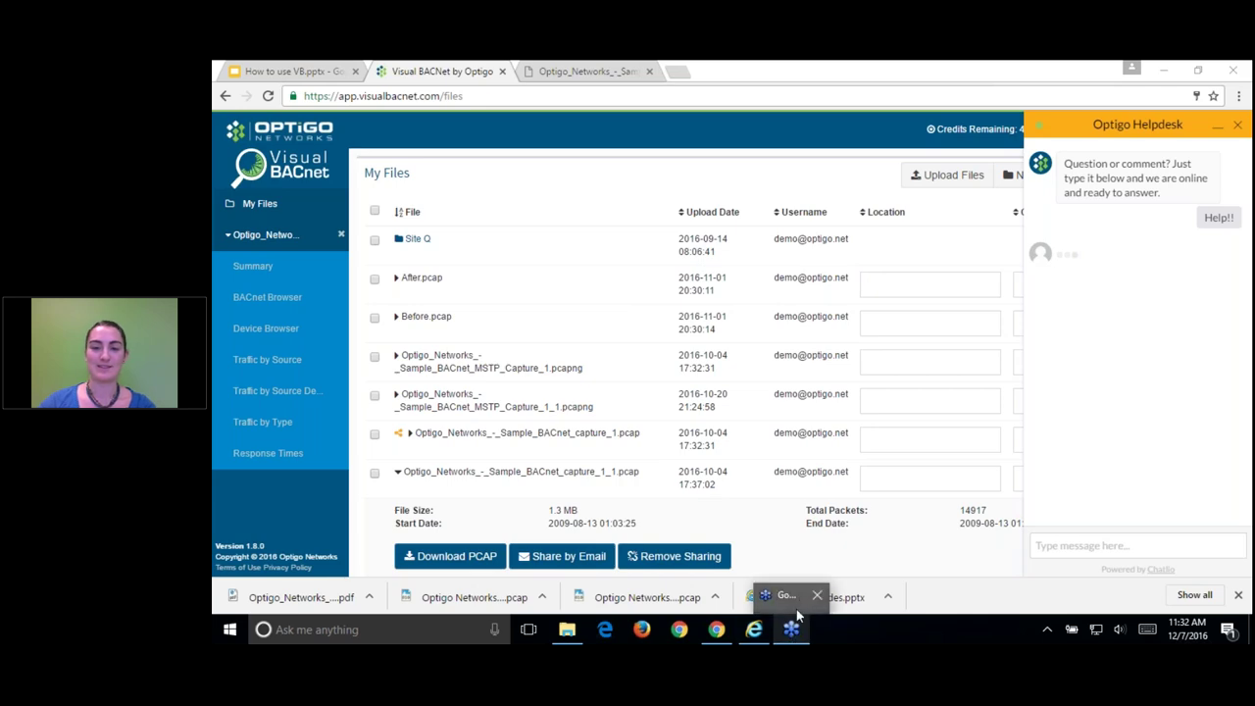
pyautogui.click(1099, 545)
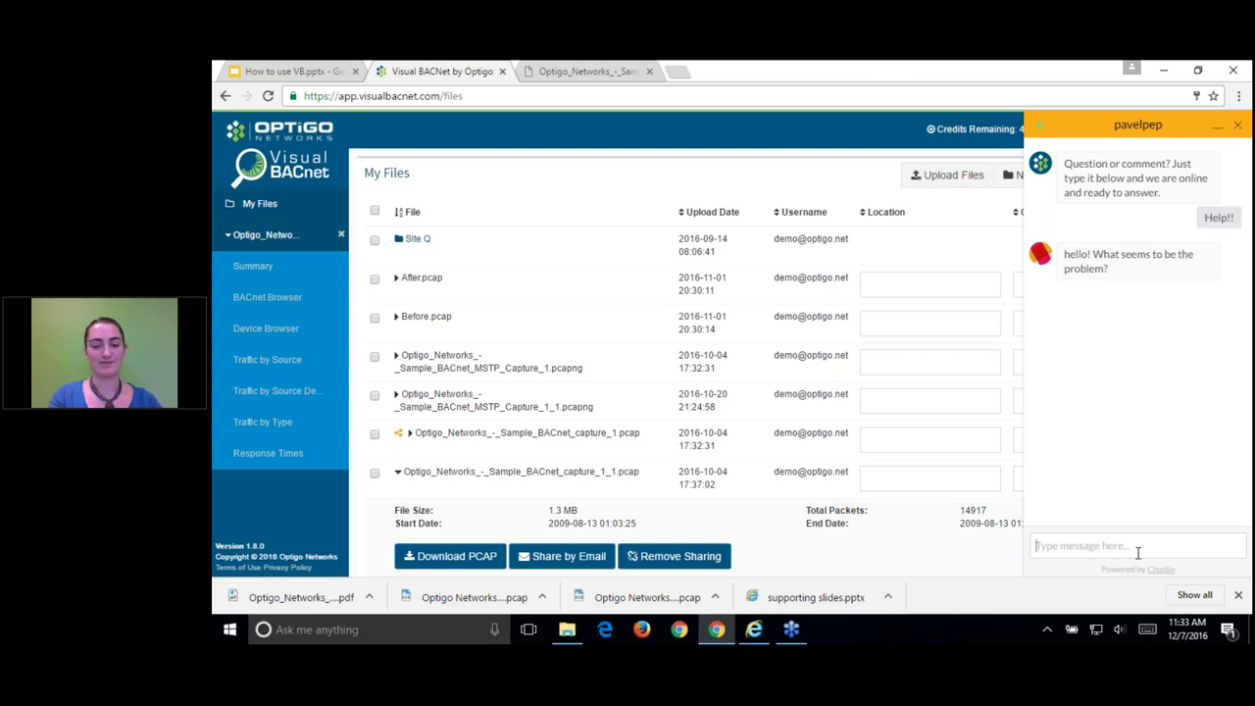
pyautogui.write('C')
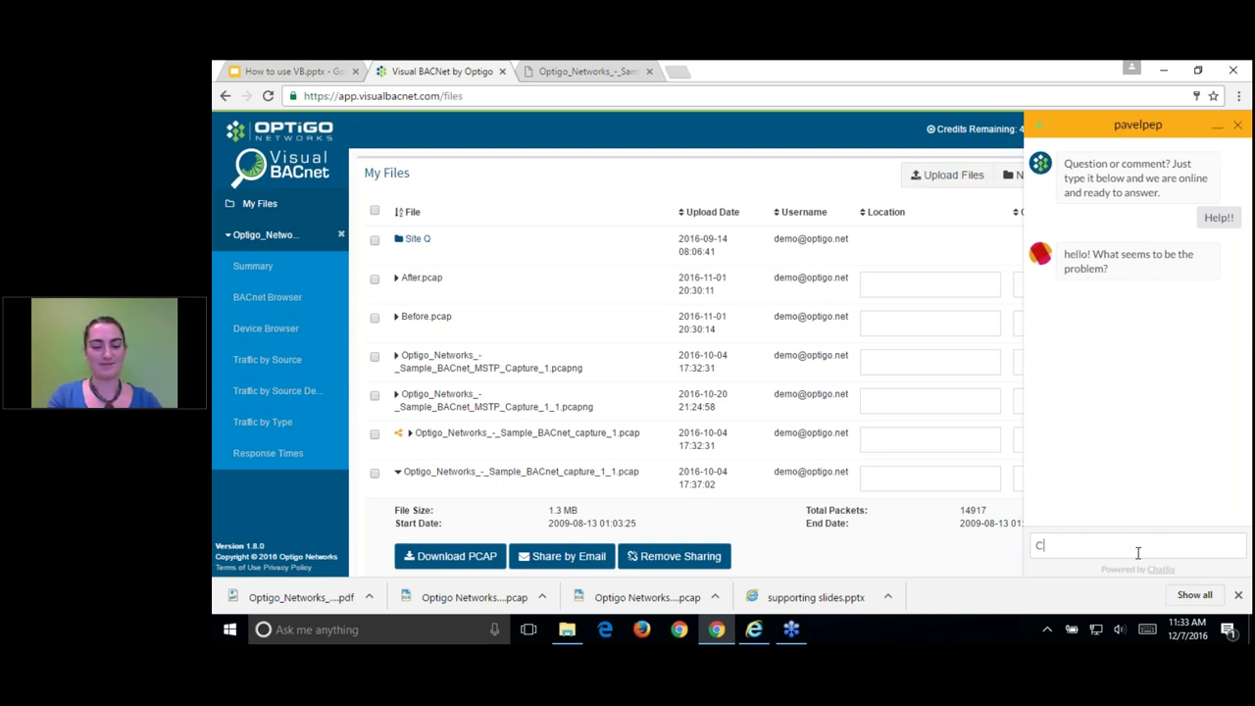
pyautogui.write('risis averted')
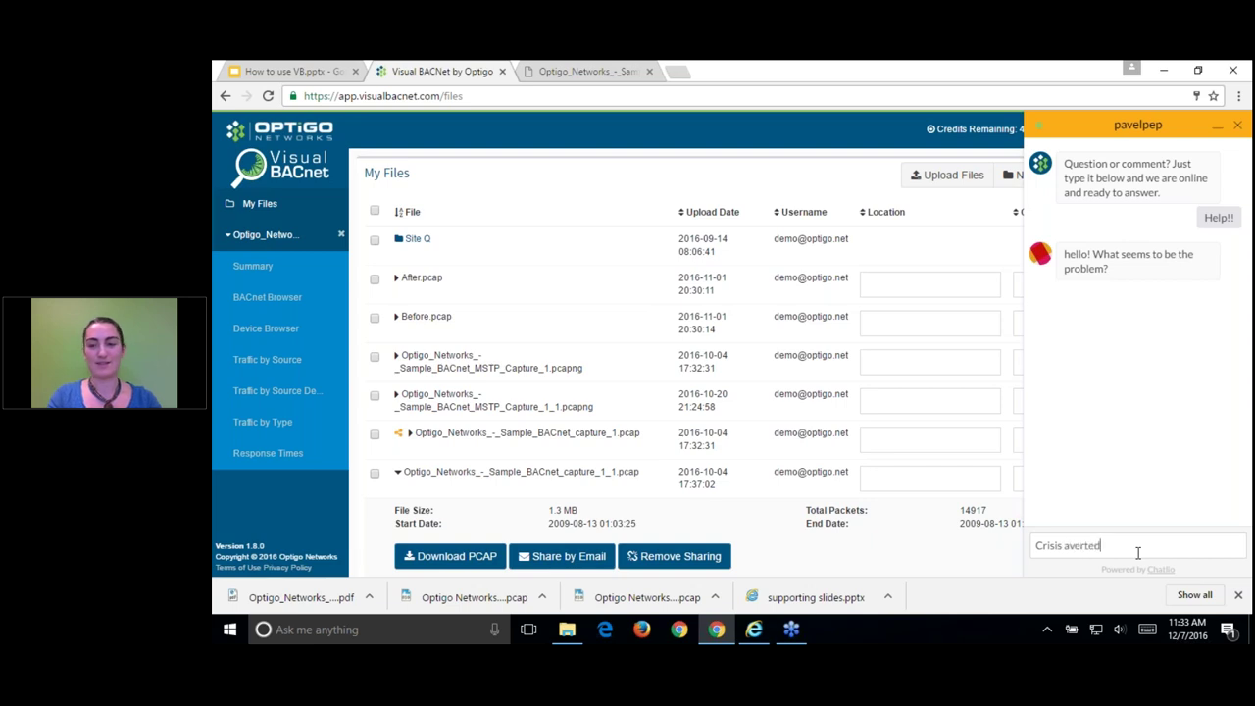
pyautogui.write('!')
pyautogui.press('Return')
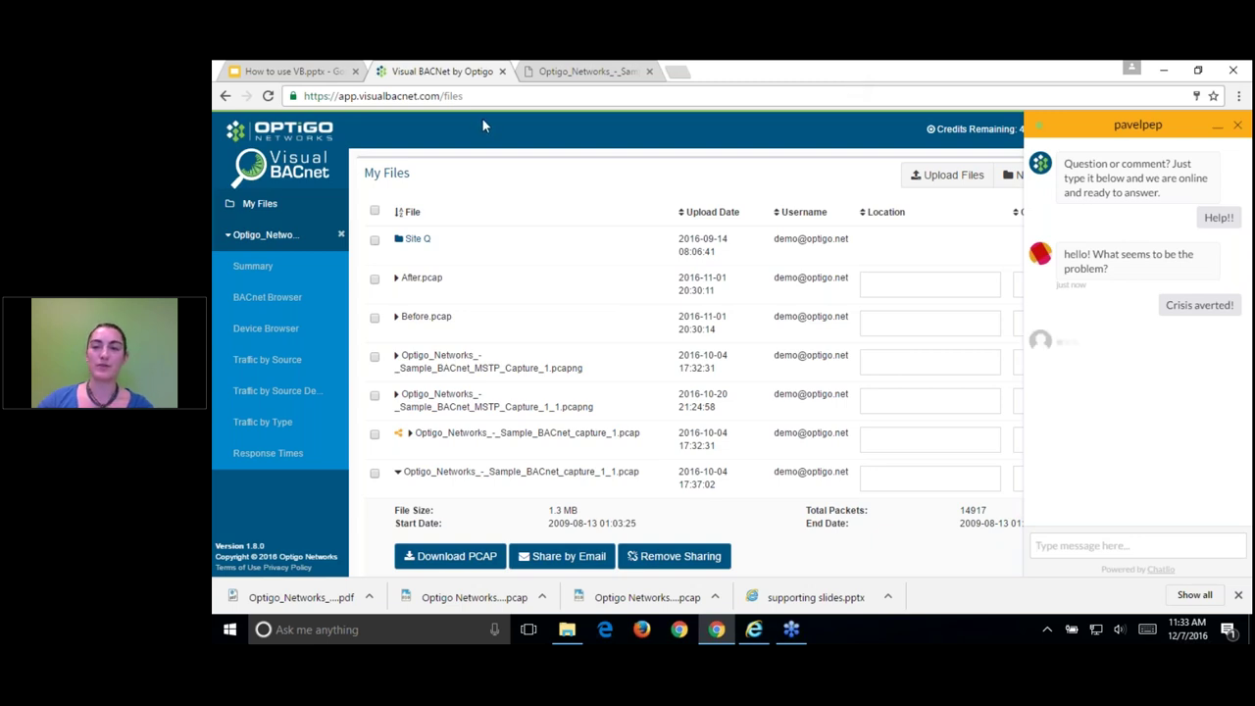
pyautogui.click(941, 174)
pyautogui.click(527, 166)
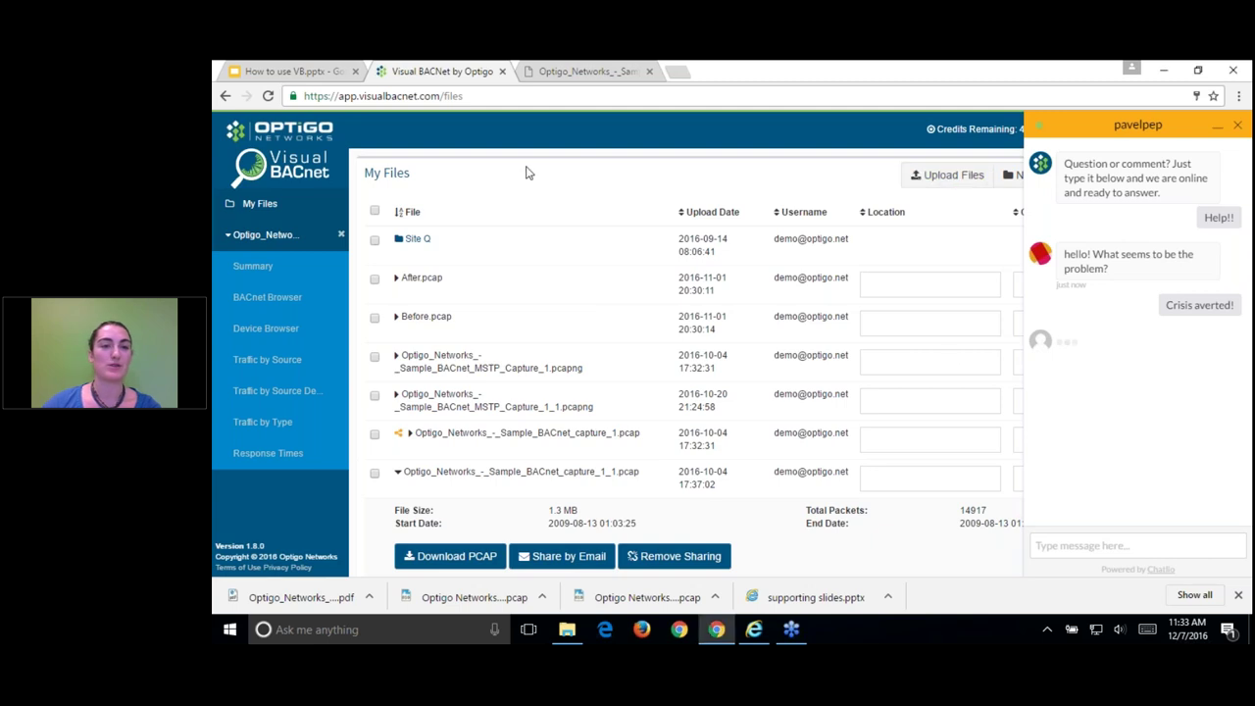
pyautogui.click(1215, 128)
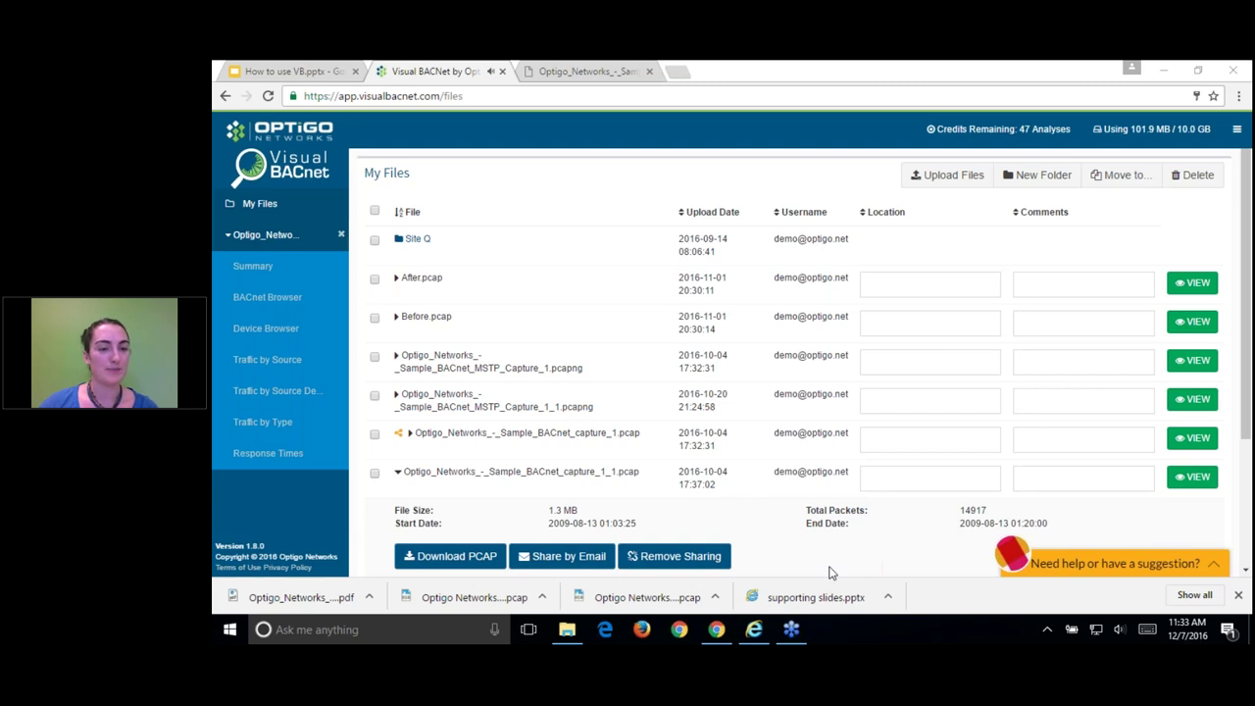
# Step: Open the MSTP_Capture_1_1.pcapng analysis and reload its Summary dashboard via My Files
pyautogui.scroll(-3, 828, 573)
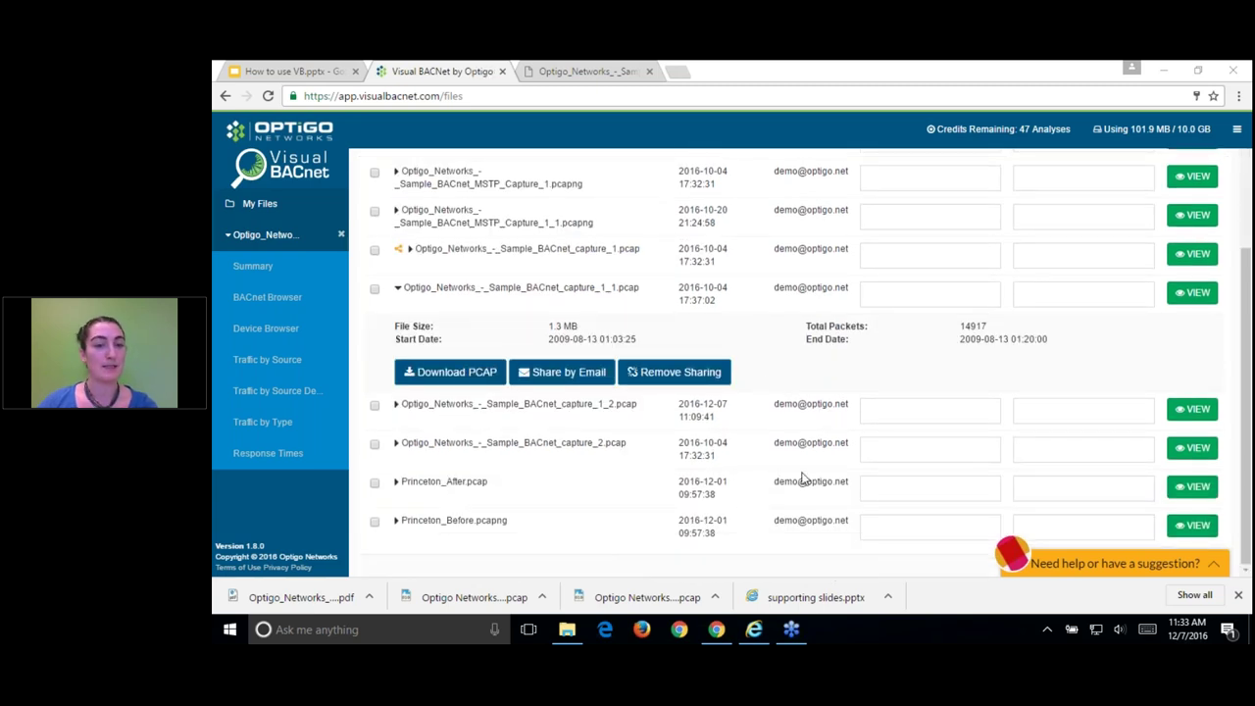
pyautogui.scroll(3, 799, 479)
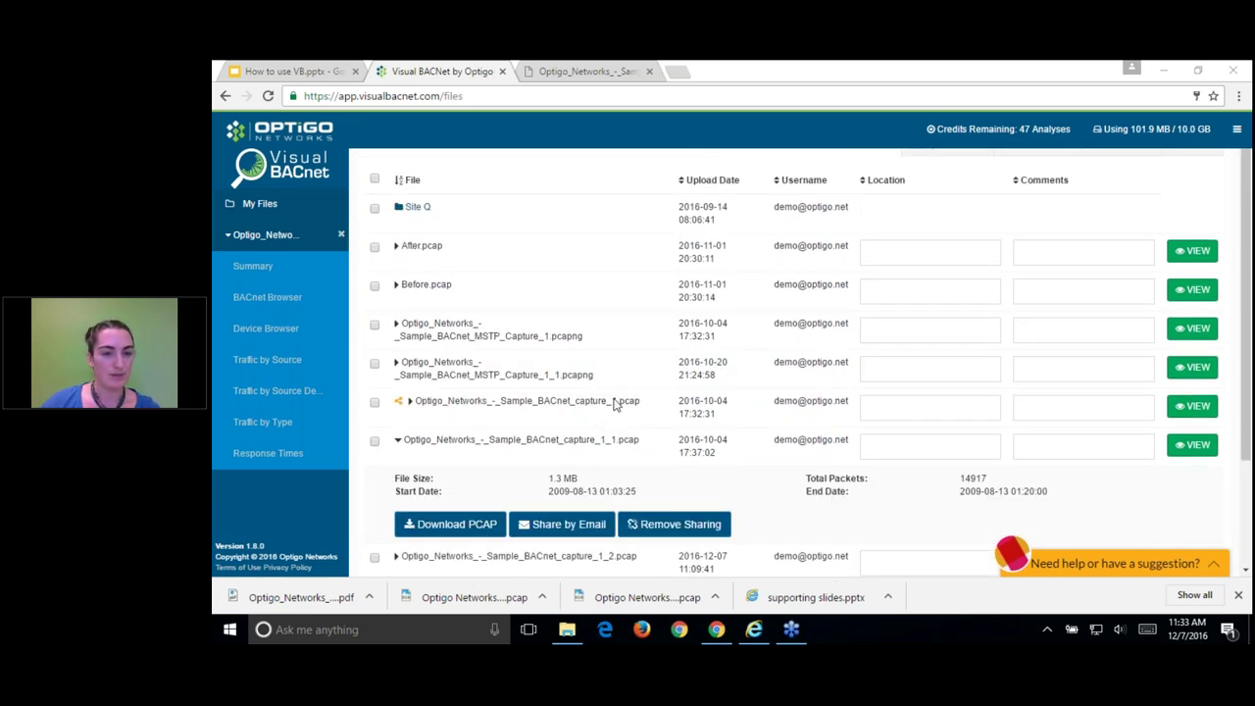
pyautogui.click(1192, 367)
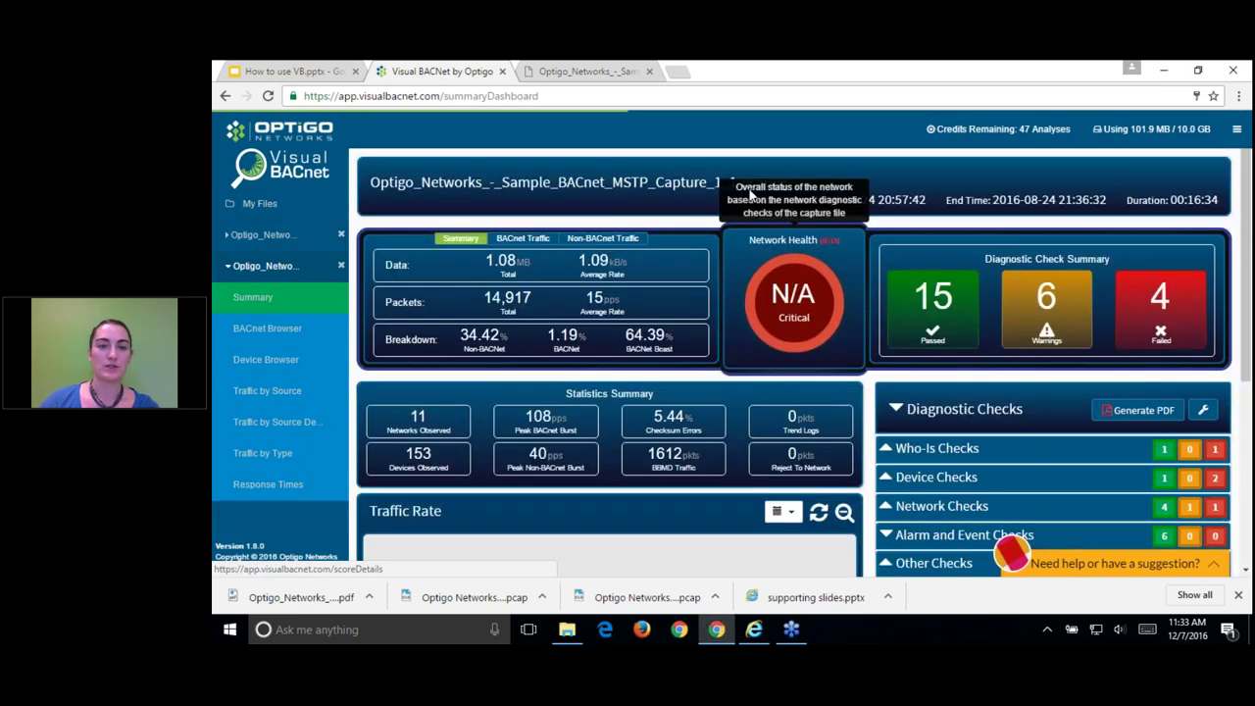
pyautogui.scroll(-1, 707, 387)
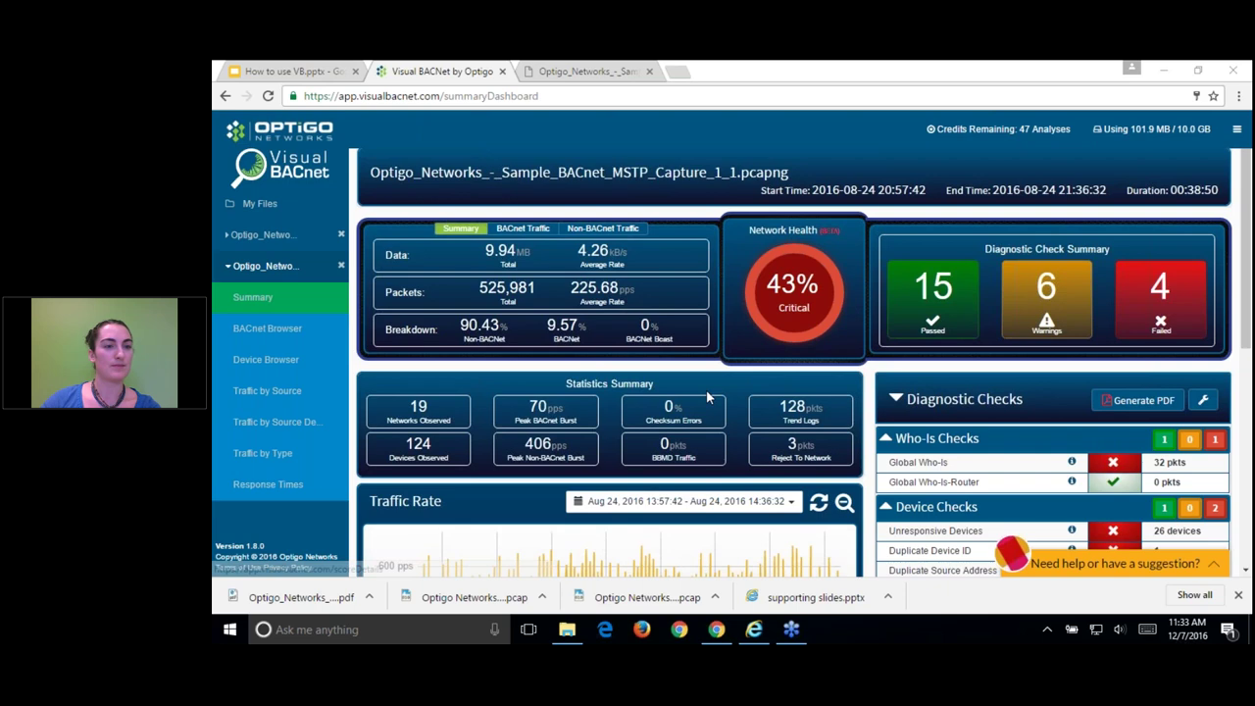
pyautogui.click(284, 267)
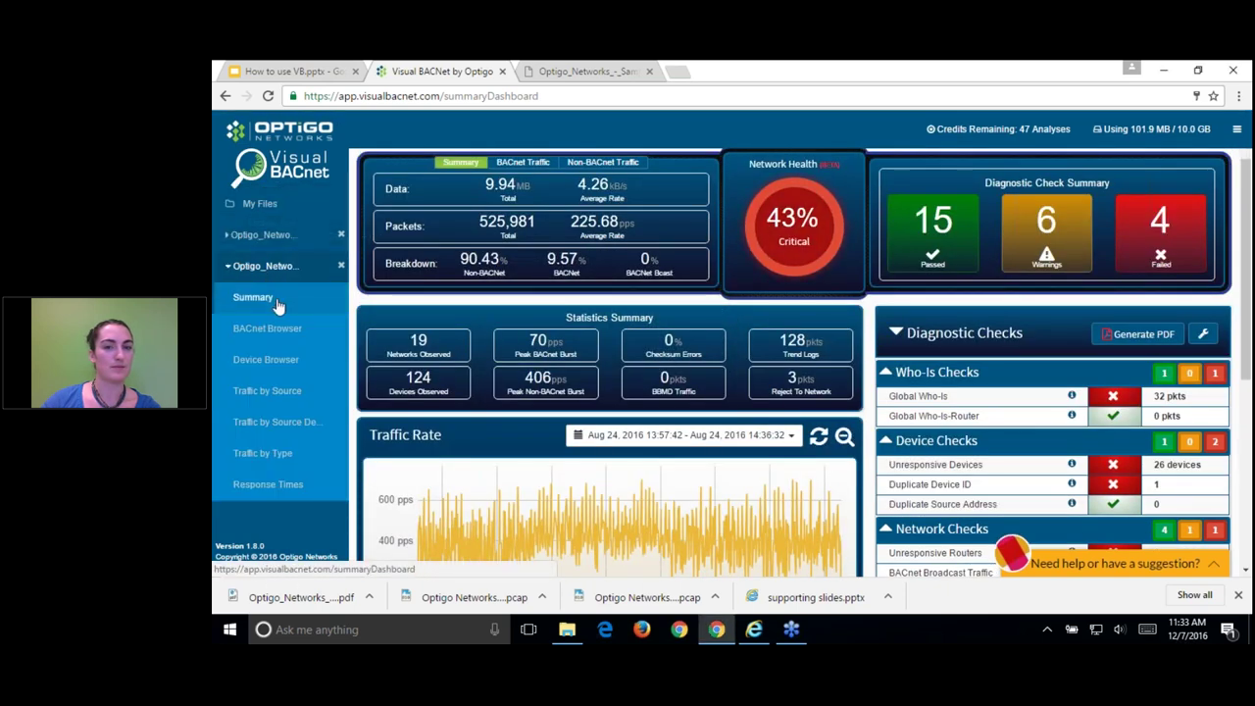
pyautogui.click(261, 220)
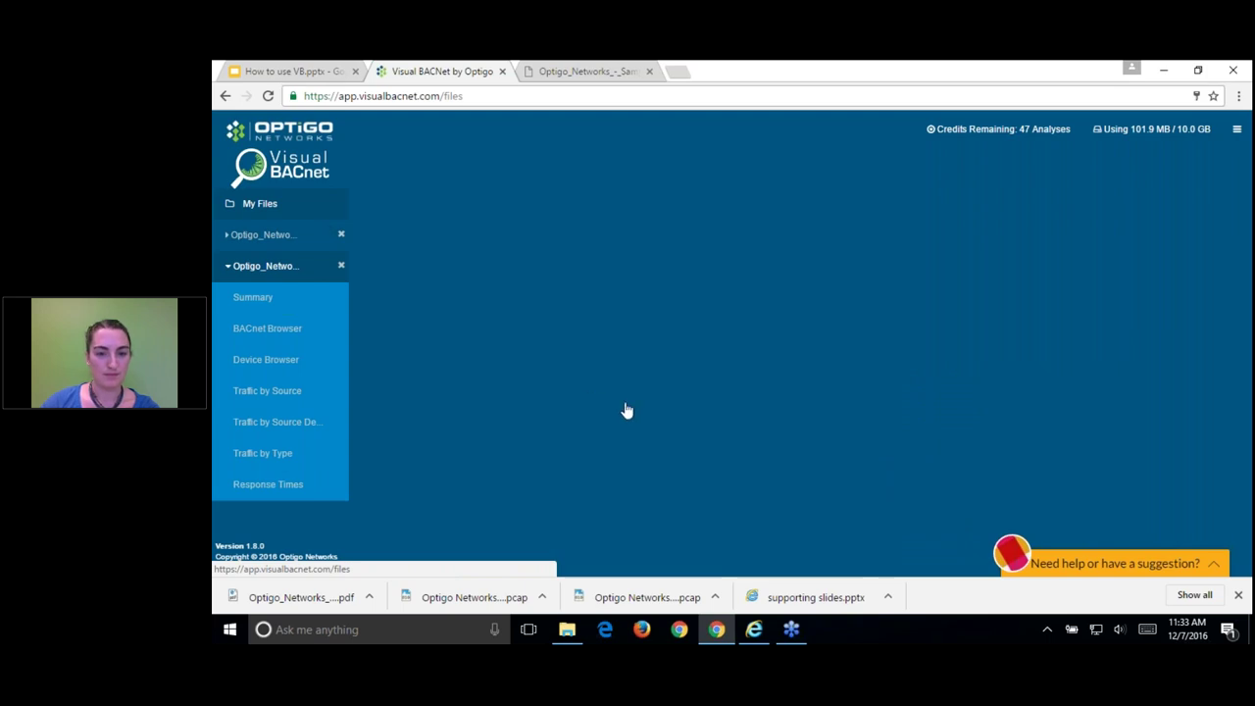
pyautogui.click(260, 298)
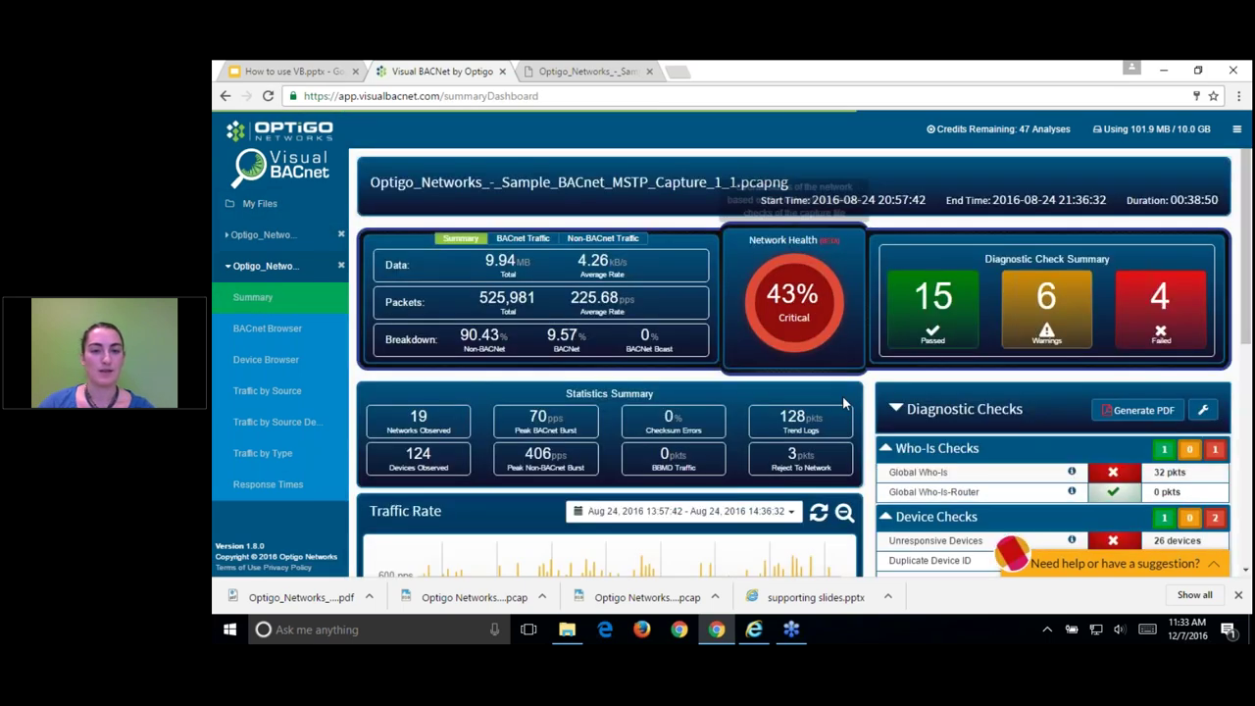
# Step: Scroll to the Notes box and MS/TP Checks showing 165.02 ms average token round-trip
pyautogui.scroll(-1, 672, 425)
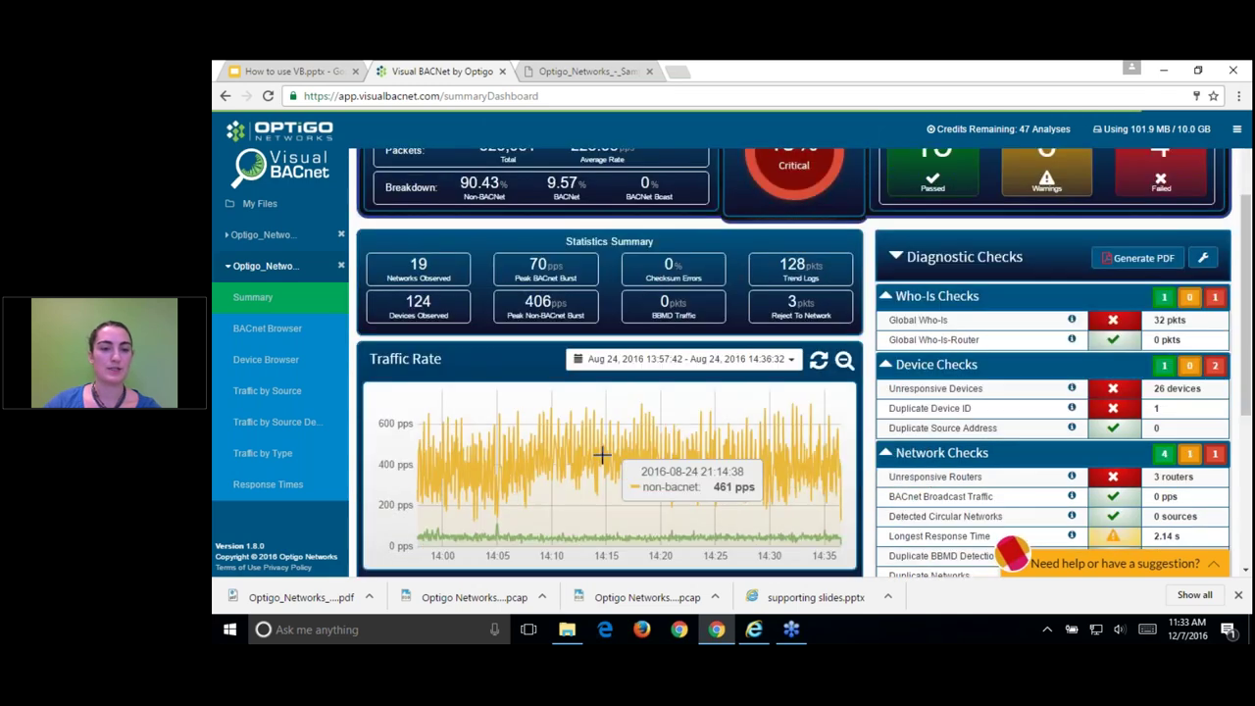
pyautogui.scroll(-1, 546, 448)
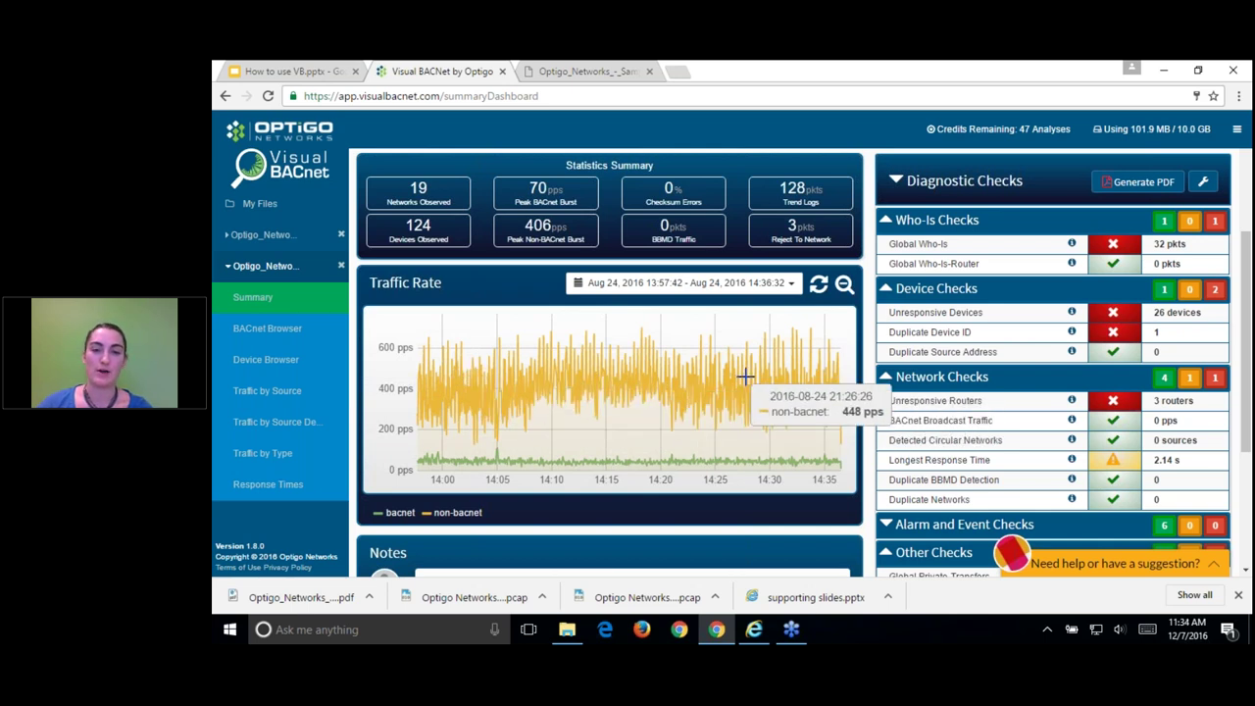
pyautogui.scroll(-3, 974, 474)
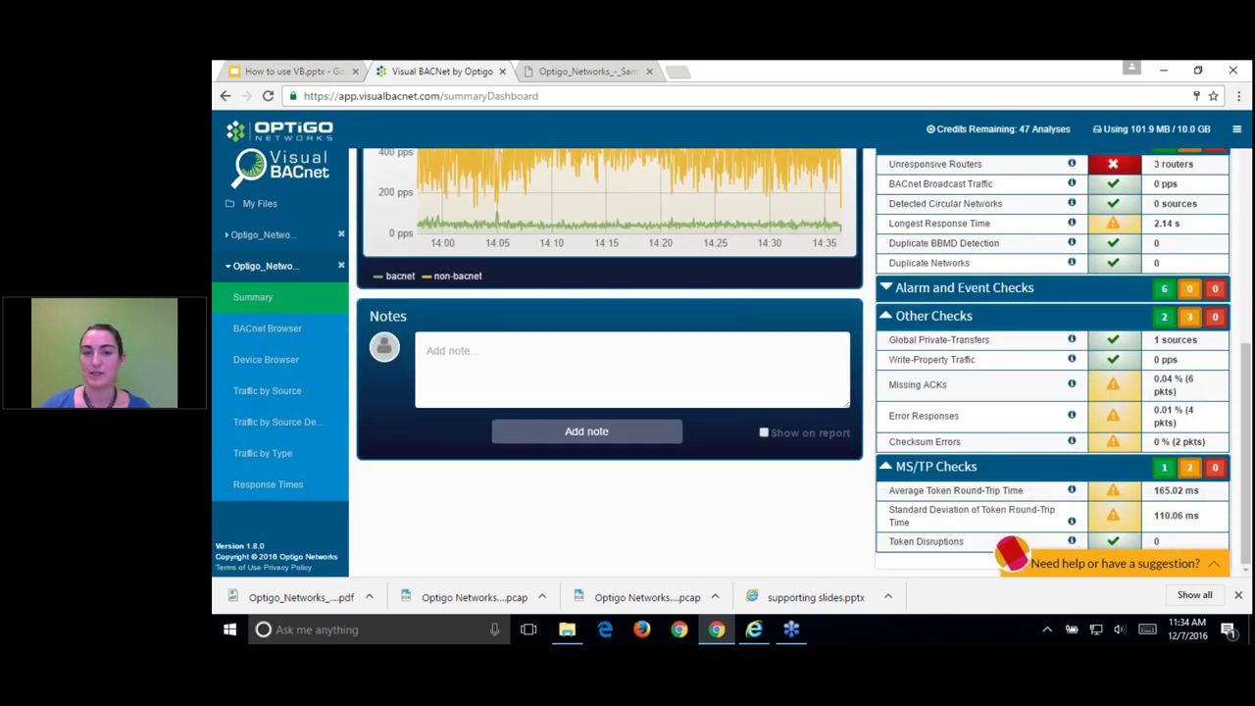
pyautogui.click(243, 236)
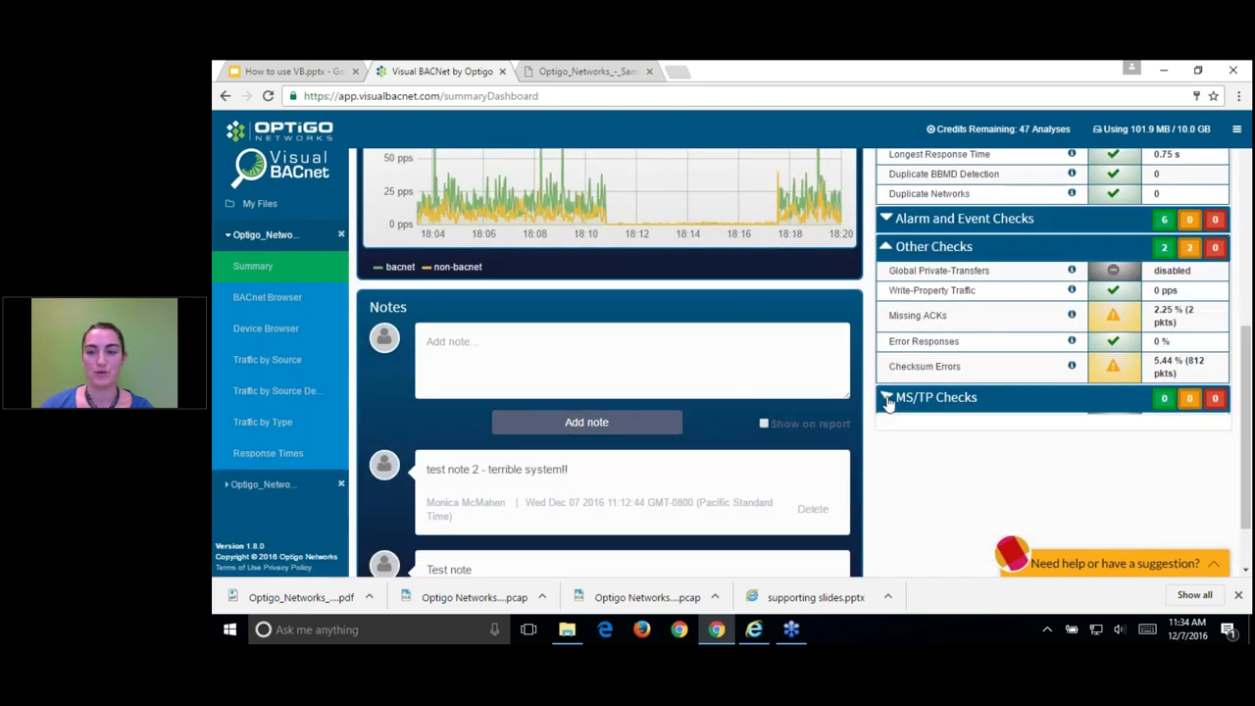
pyautogui.click(888, 400)
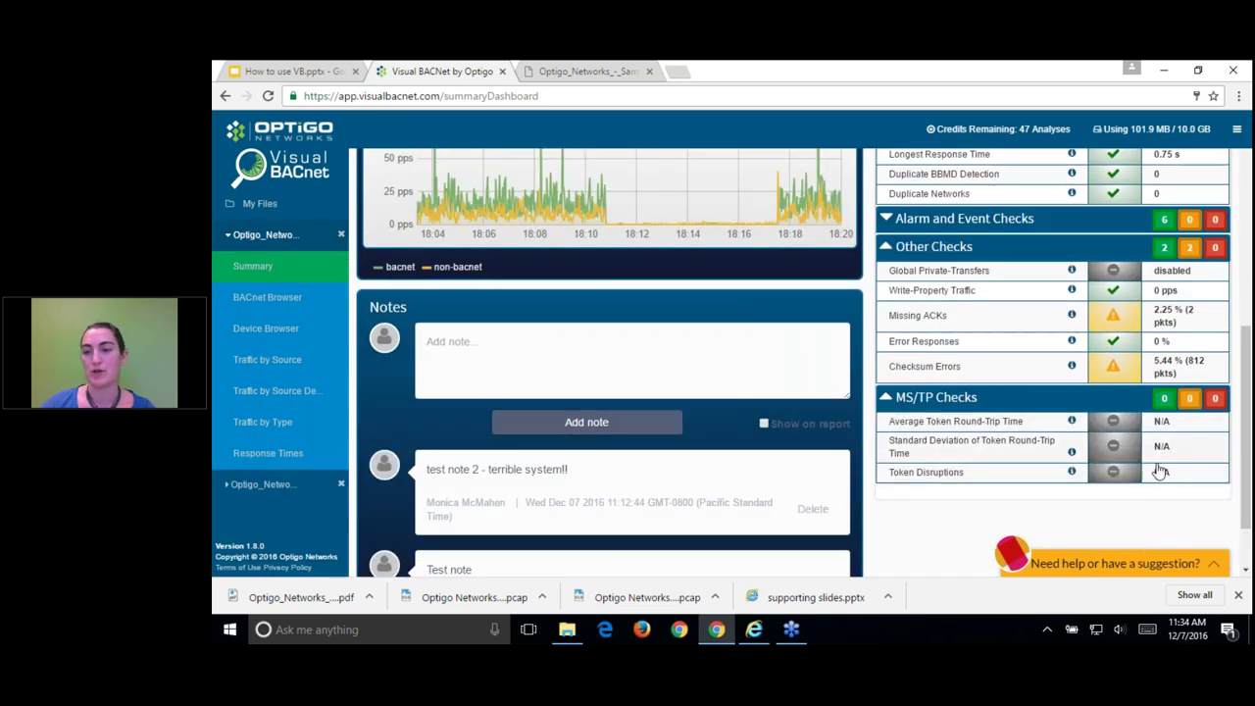
pyautogui.click(285, 485)
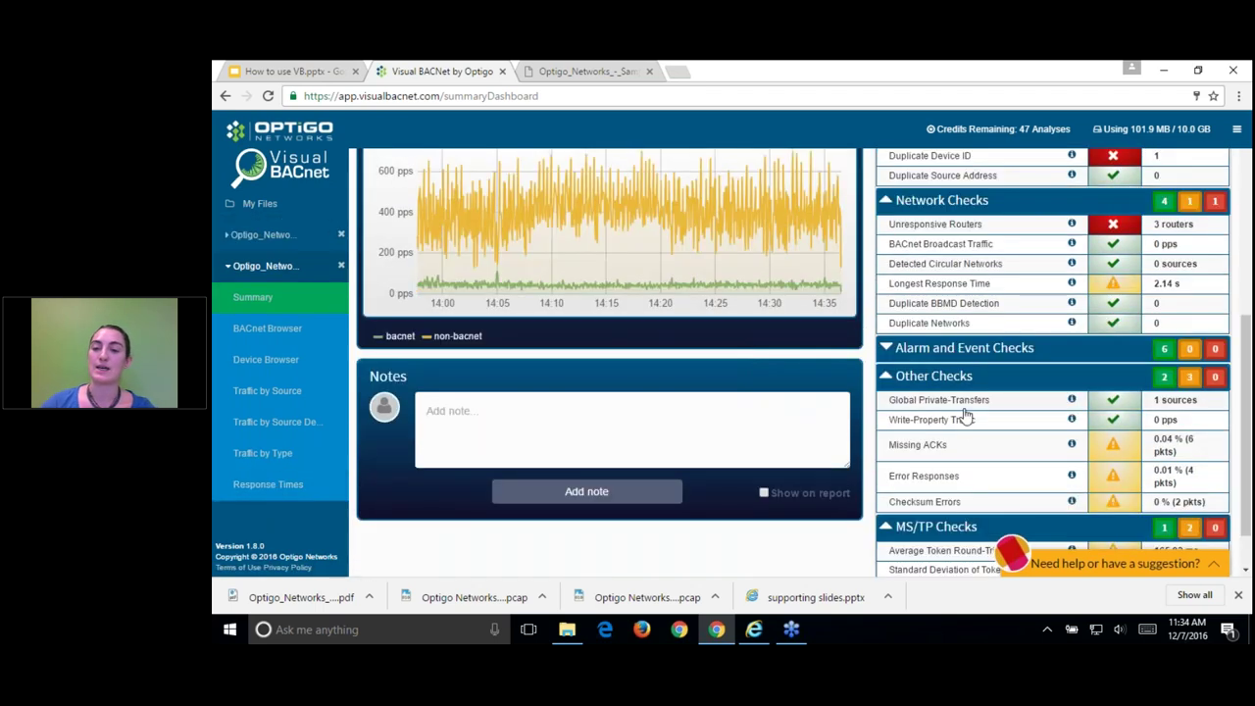
pyautogui.scroll(-1, 1176, 490)
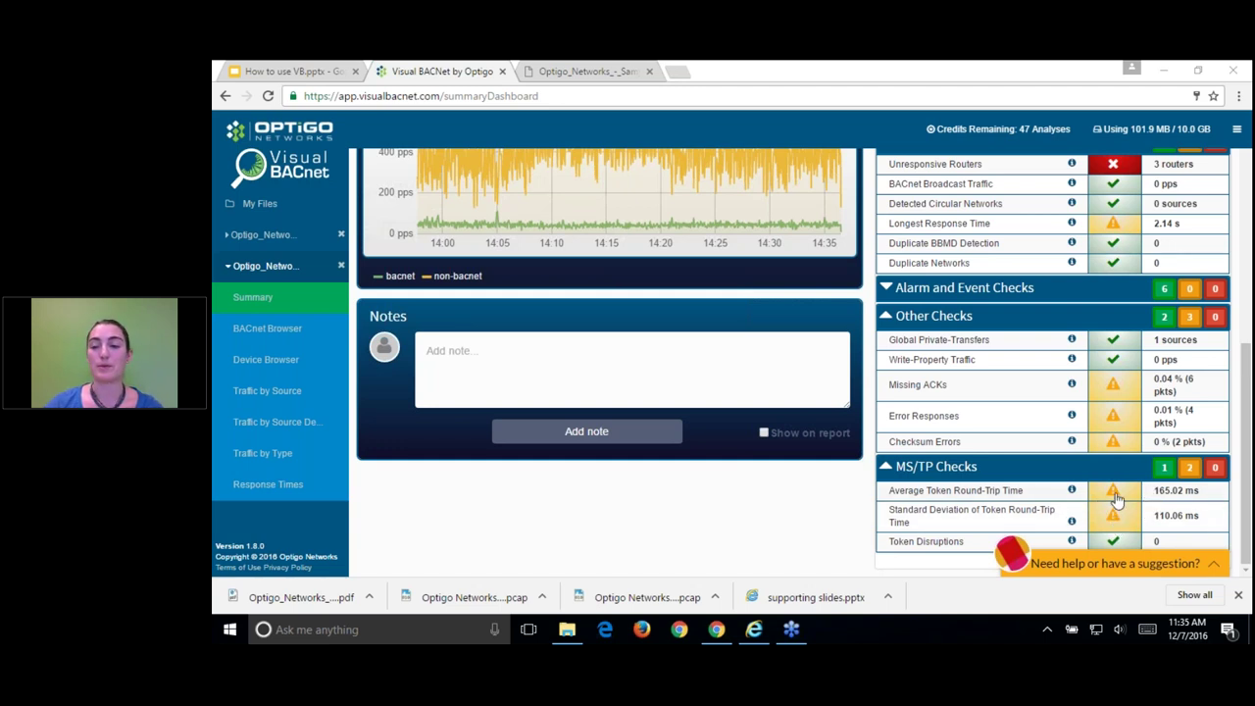
pyautogui.click(1116, 500)
pyautogui.click(1116, 500)
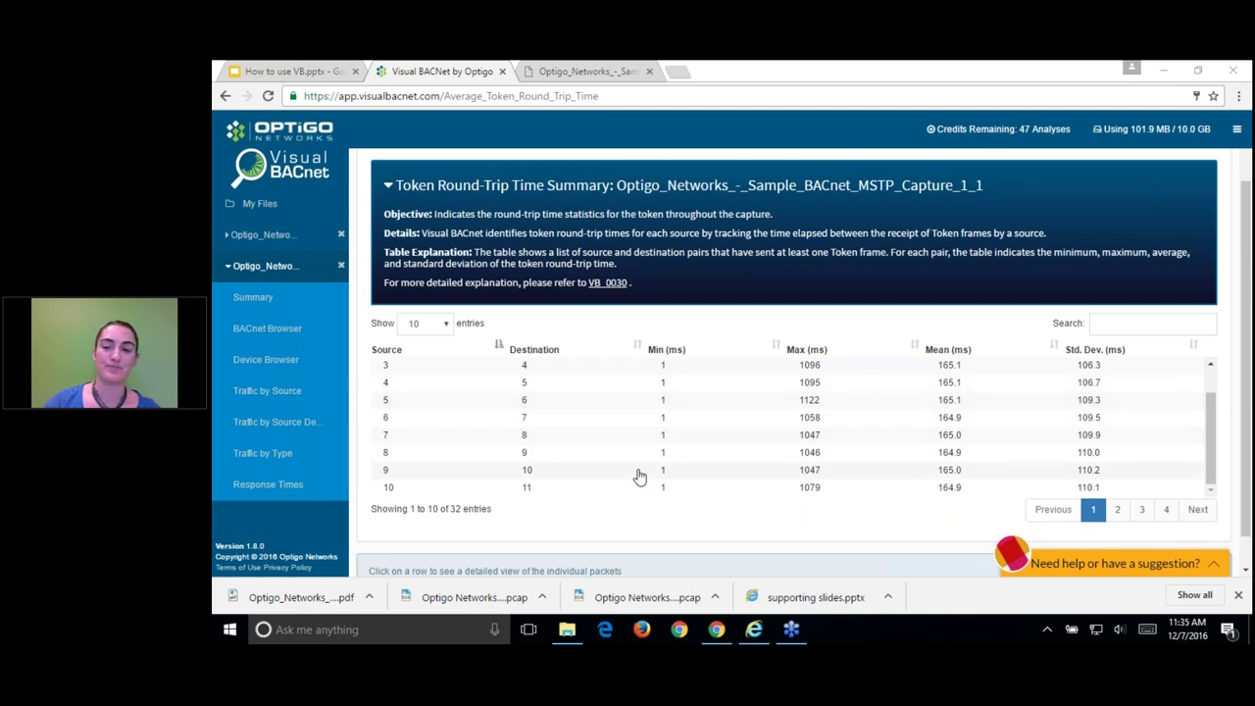
pyautogui.scroll(-1, 641, 475)
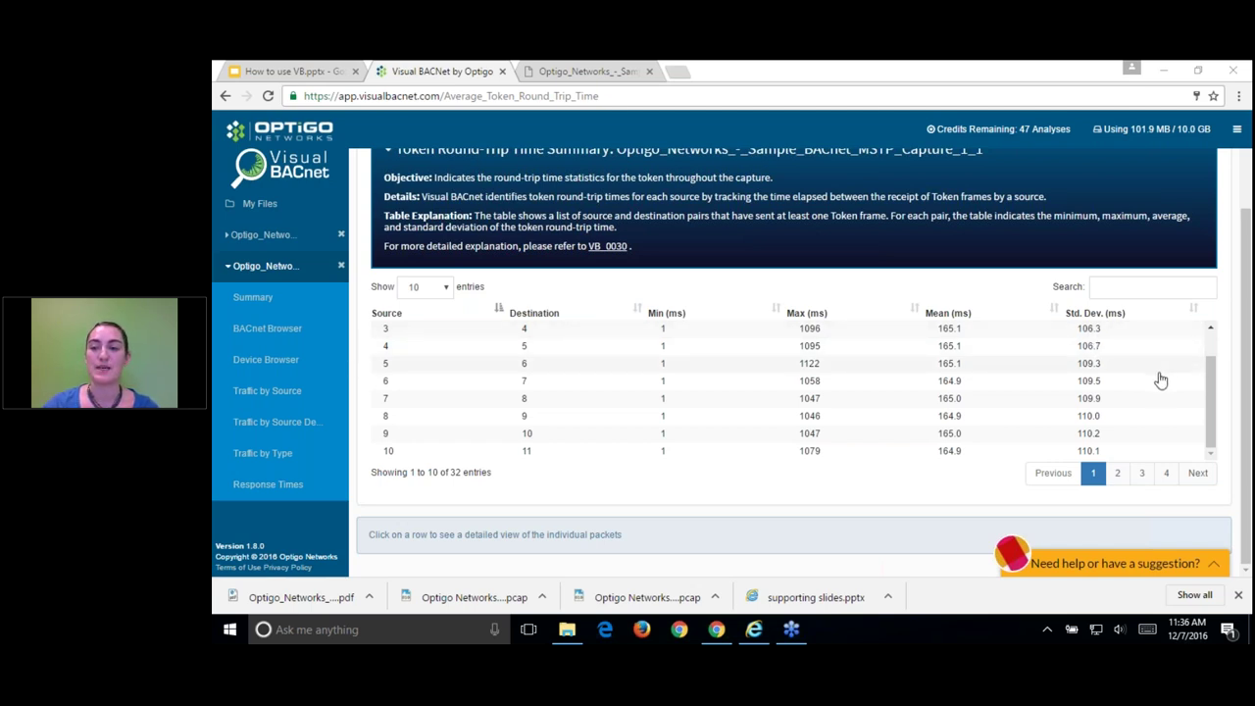
pyautogui.click(1175, 315)
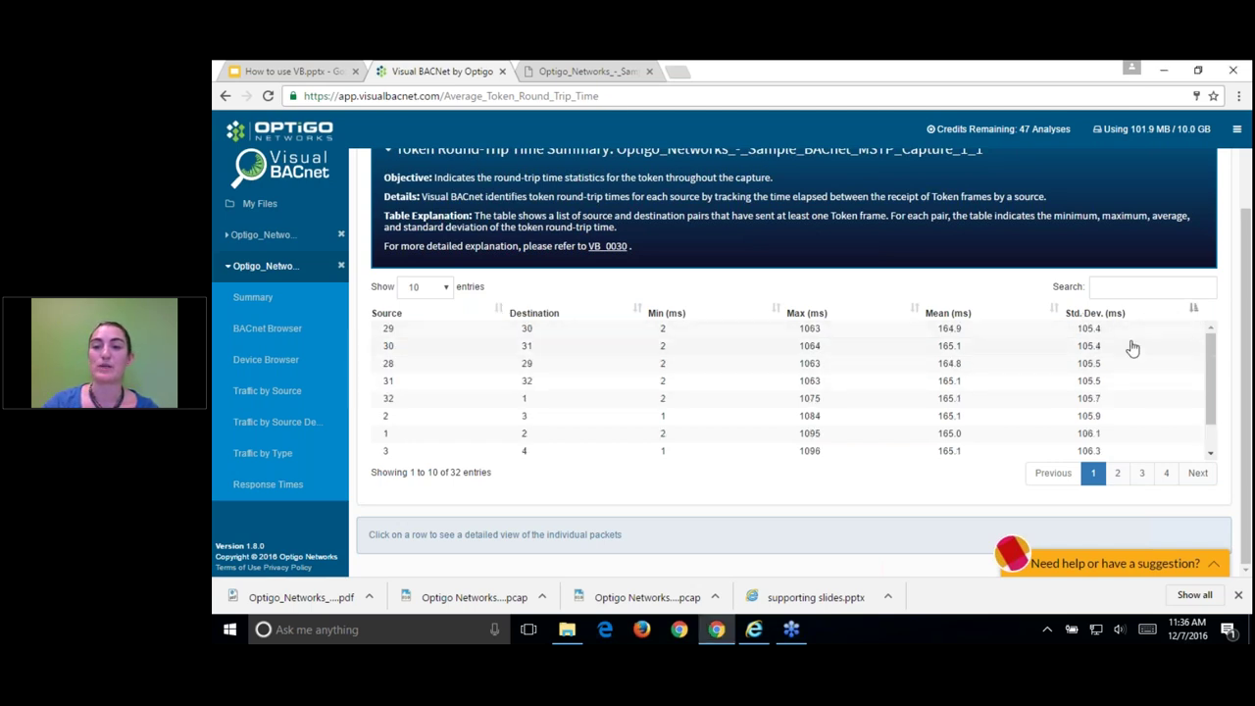
pyautogui.click(1190, 314)
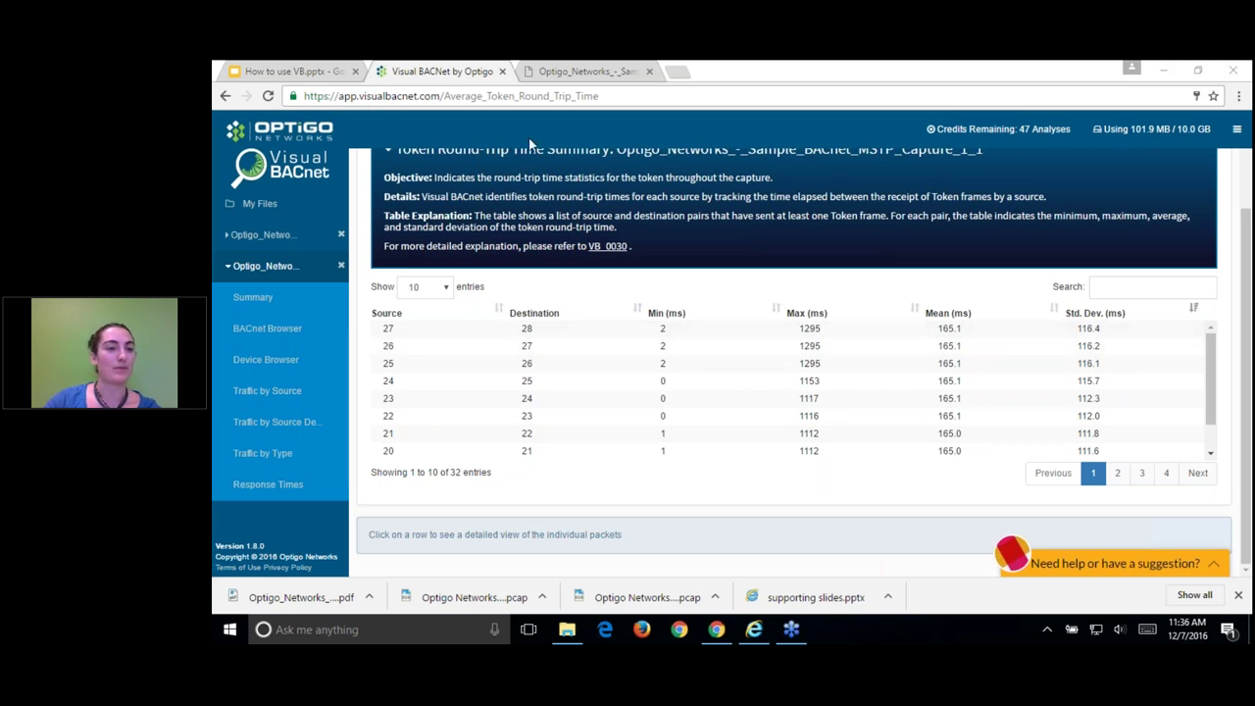
pyautogui.click(253, 296)
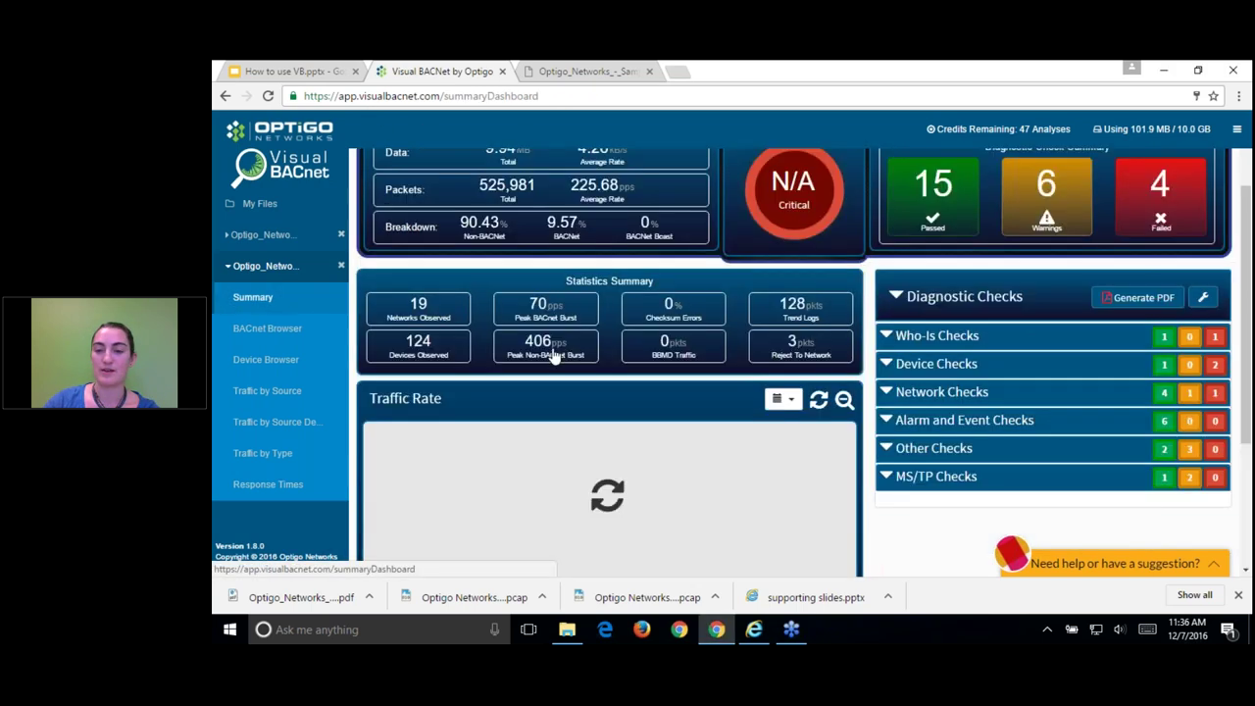
# Step: Open the Token Disruptions details from MS/TP Checks, showing an empty Reply-To-Poll-For-Master table
pyautogui.scroll(-5, 911, 547)
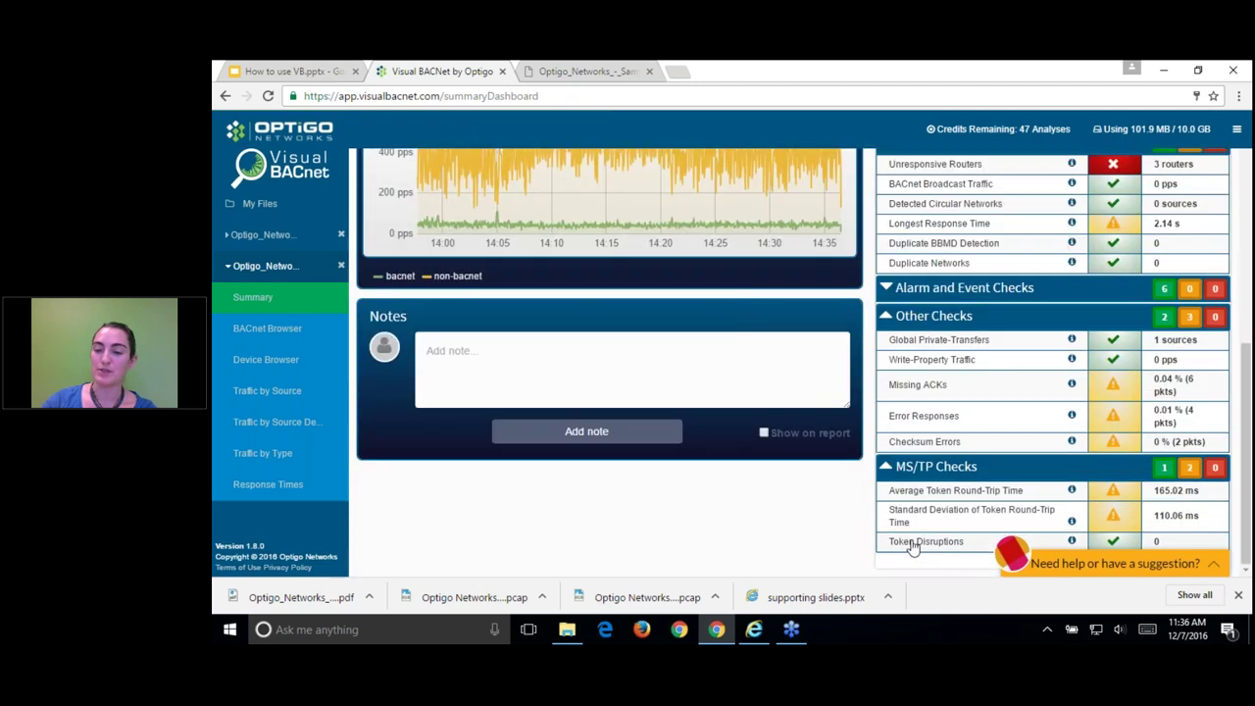
pyautogui.click(911, 544)
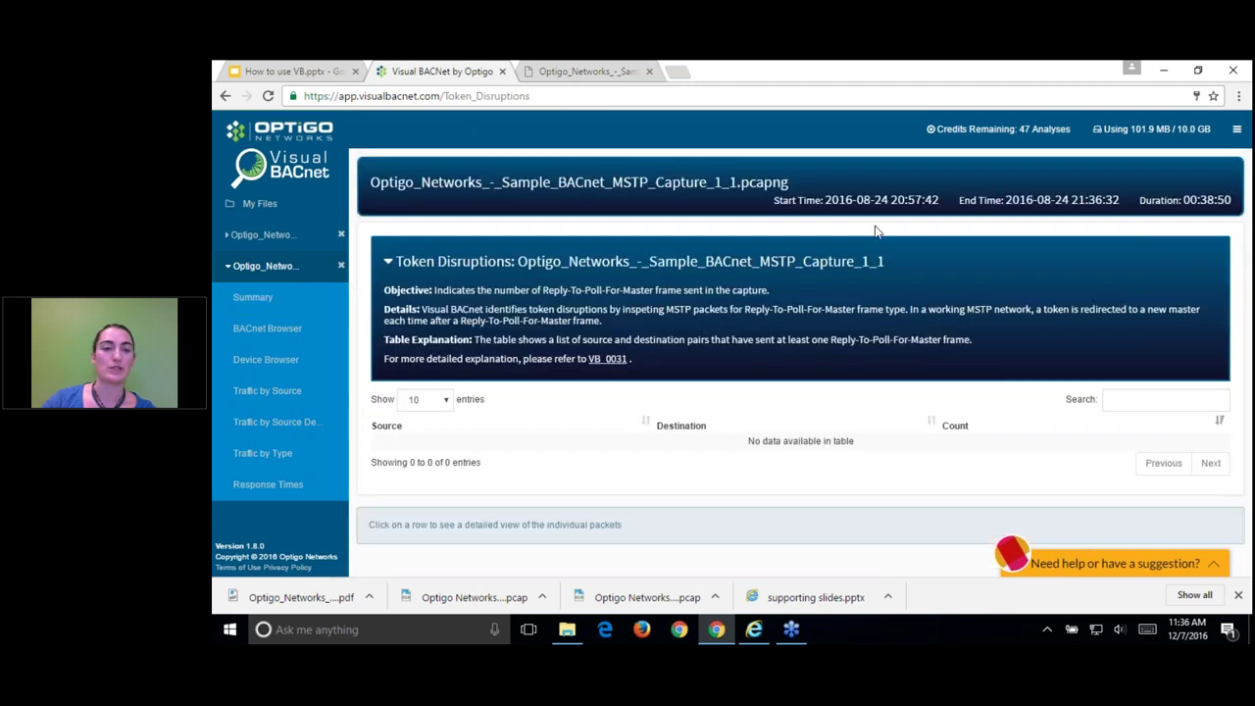
pyautogui.click(1037, 162)
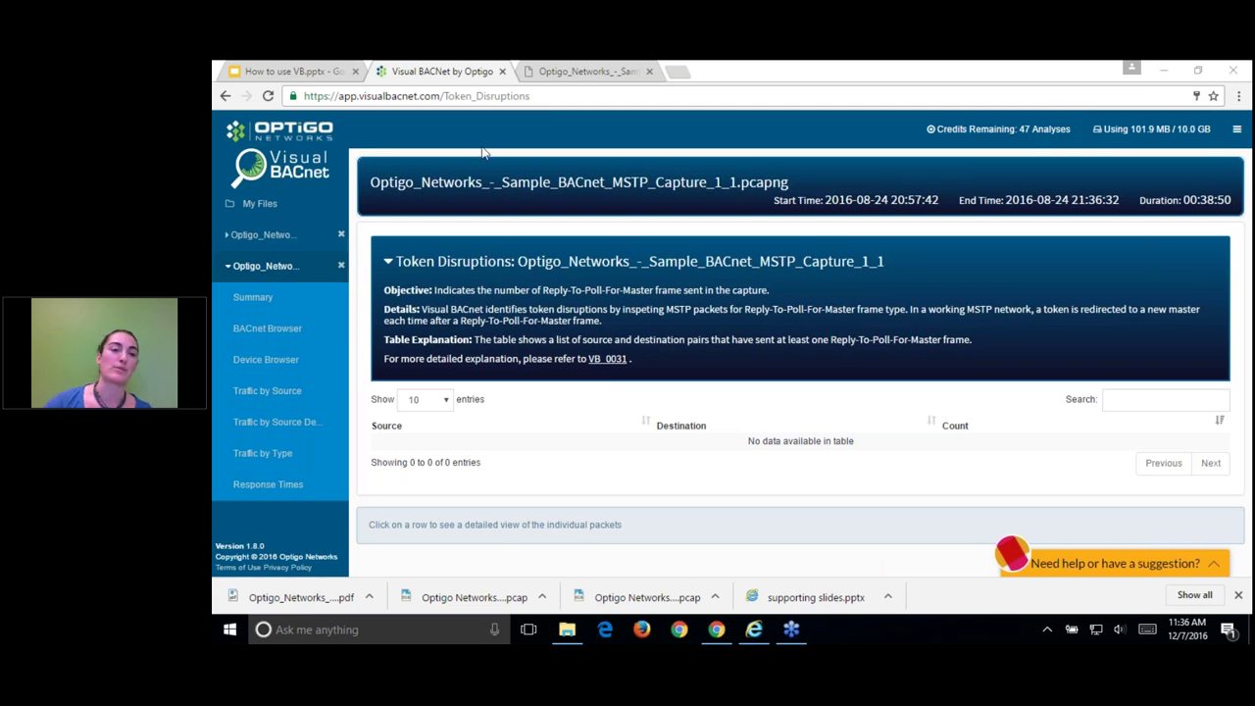
# Step: Return to the Summary dashboard and review it, including 3 Reject To Network packets and 128 trend logs
pyautogui.click(291, 302)
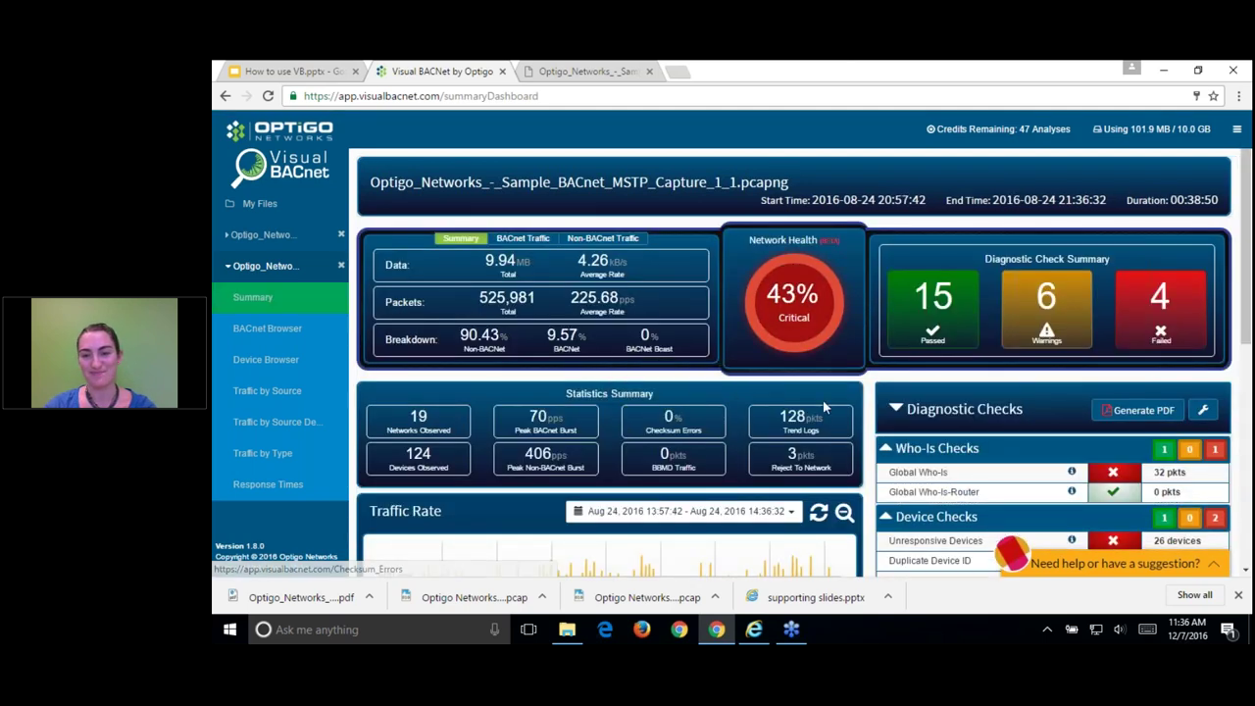
pyautogui.scroll(-7, 867, 385)
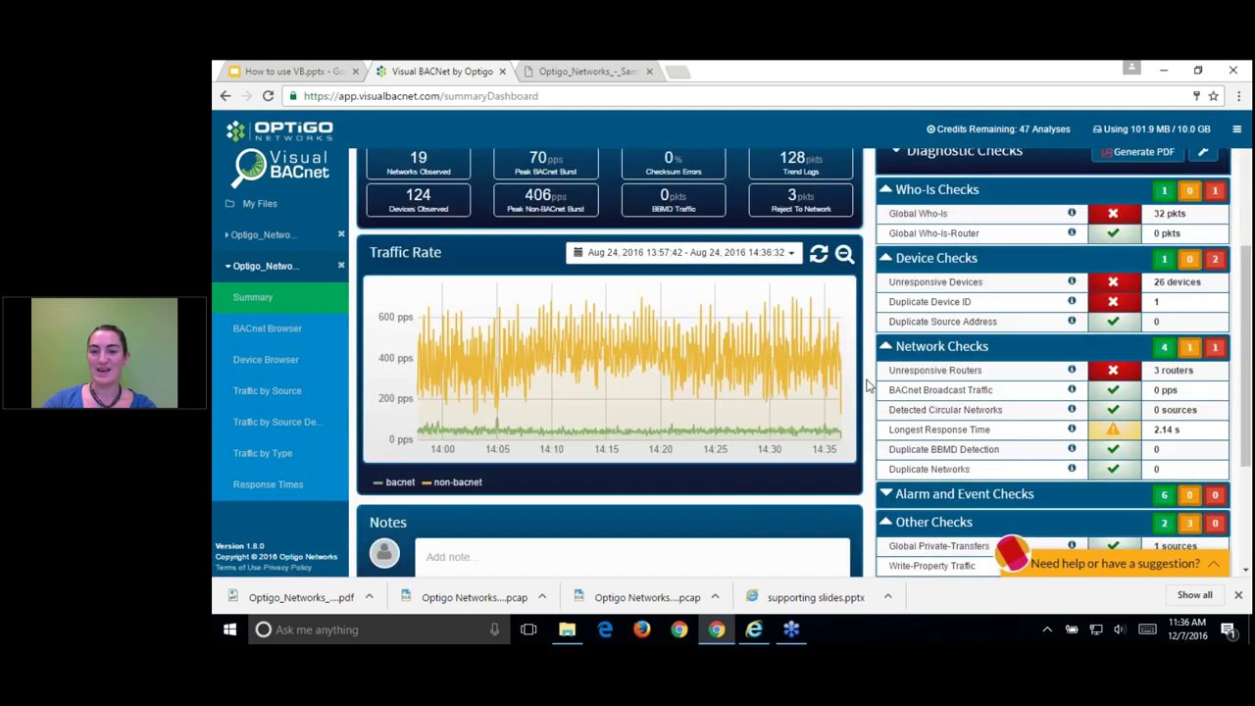
pyautogui.scroll(8, 853, 378)
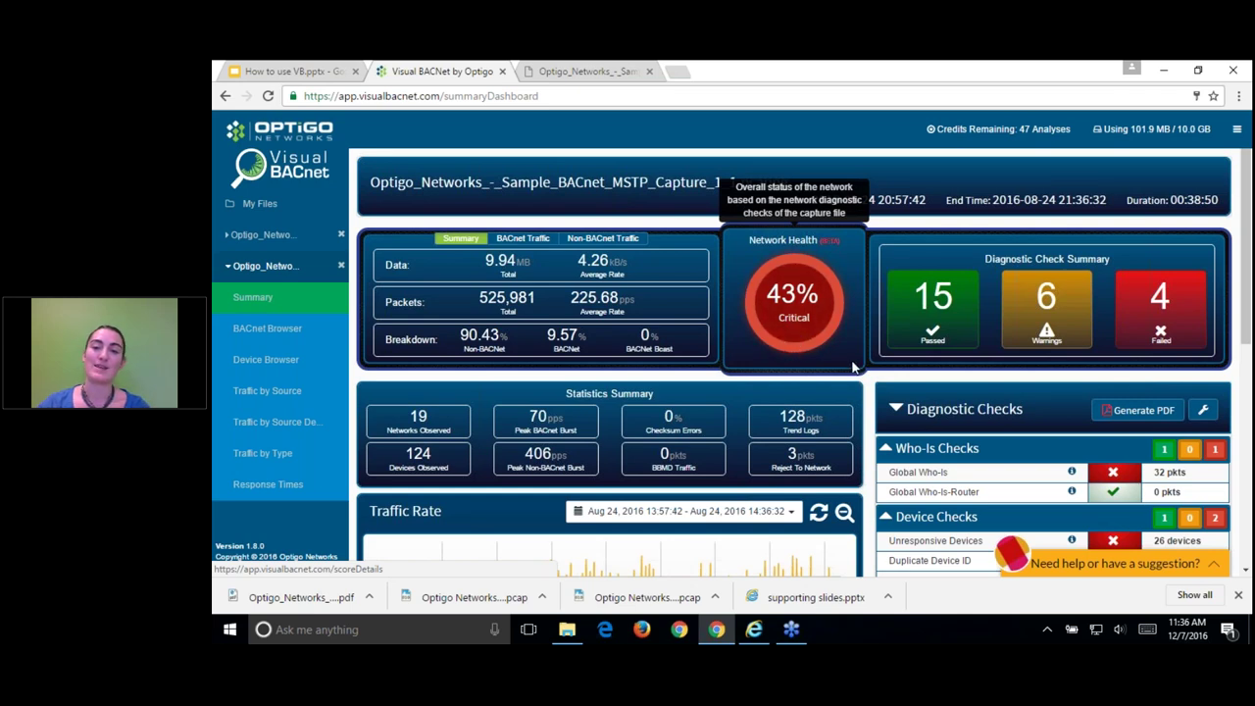
pyautogui.scroll(-2, 745, 441)
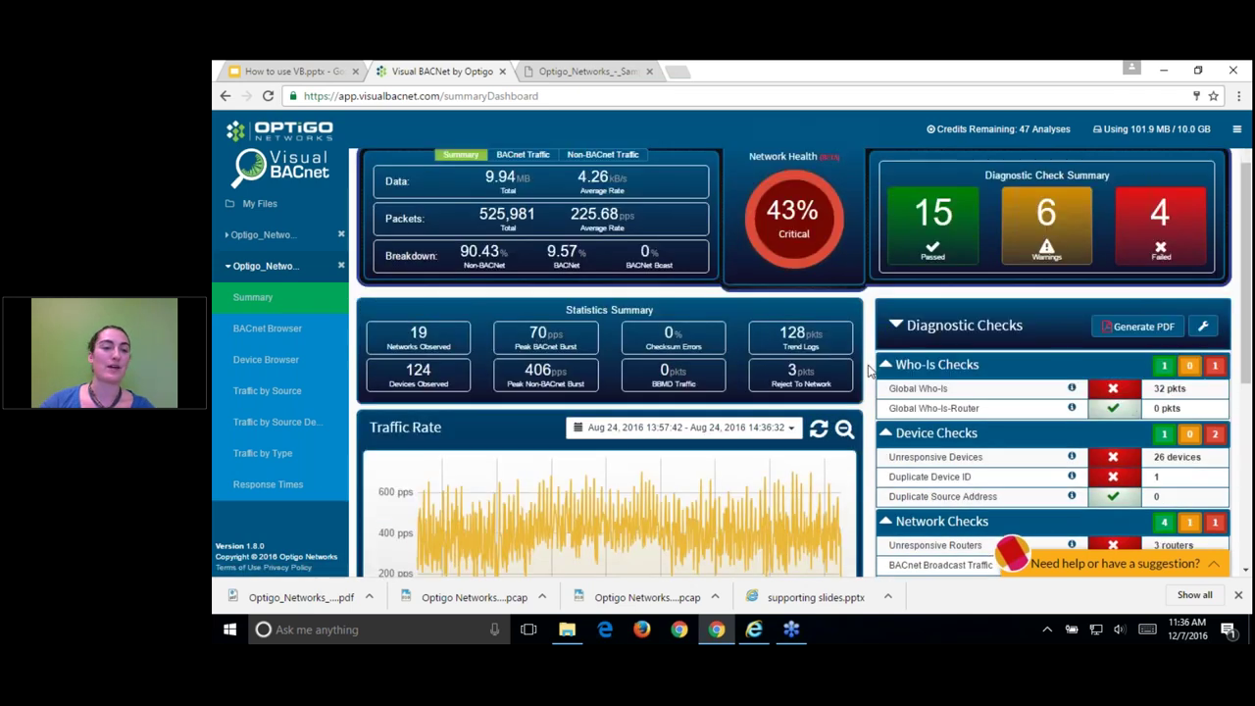
pyautogui.scroll(-1, 647, 524)
pyautogui.scroll(3, 756, 481)
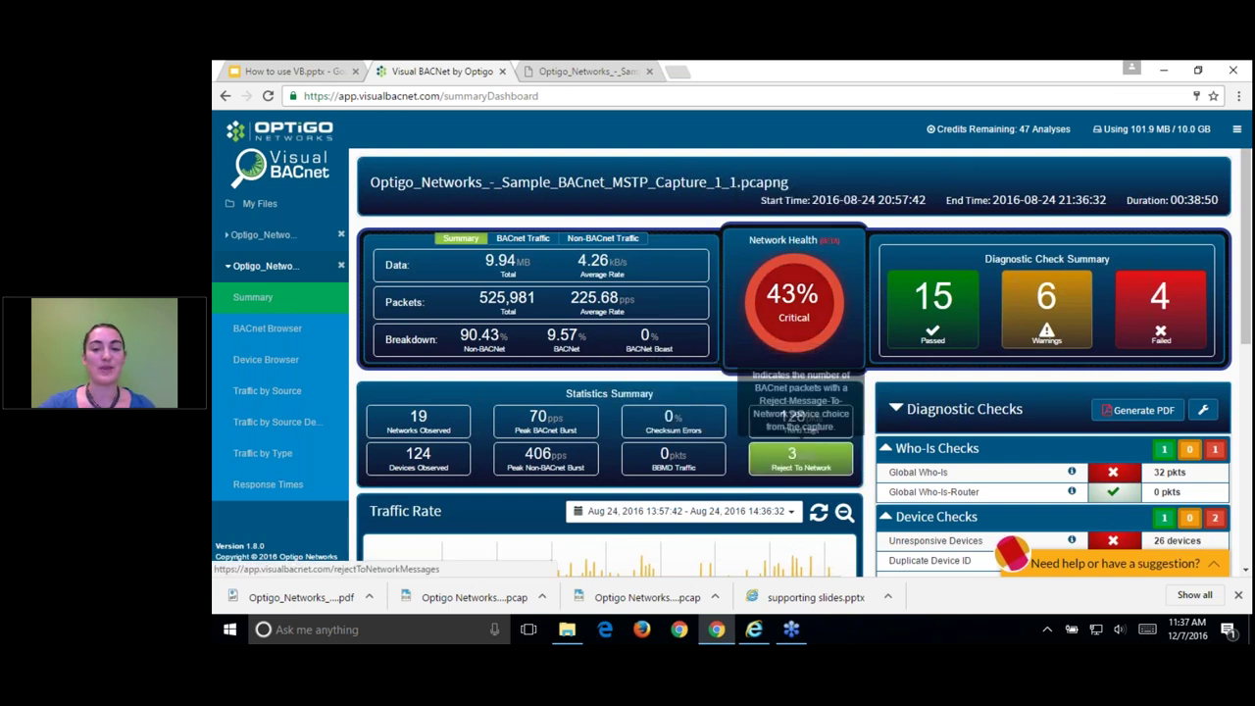
pyautogui.click(902, 620)
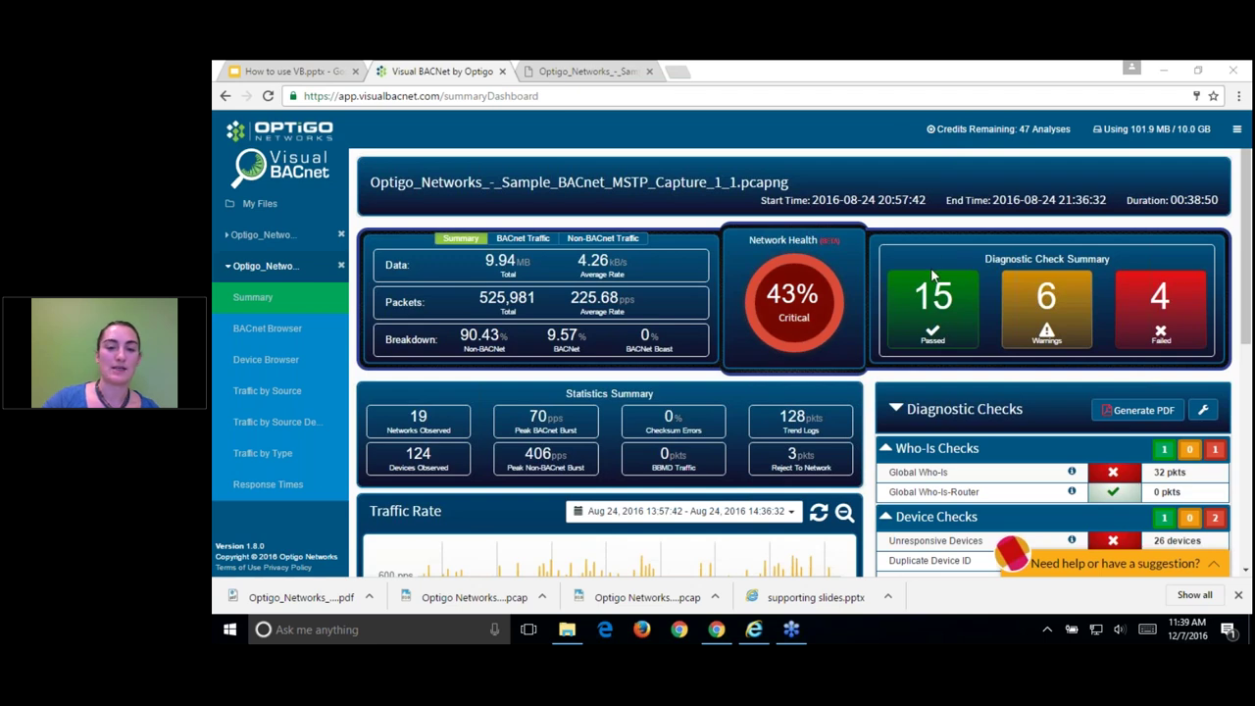
# Step: Scroll to the full Traffic Rate chart and Network Checks, showing 3 unresponsive routers
pyautogui.scroll(-2, 739, 520)
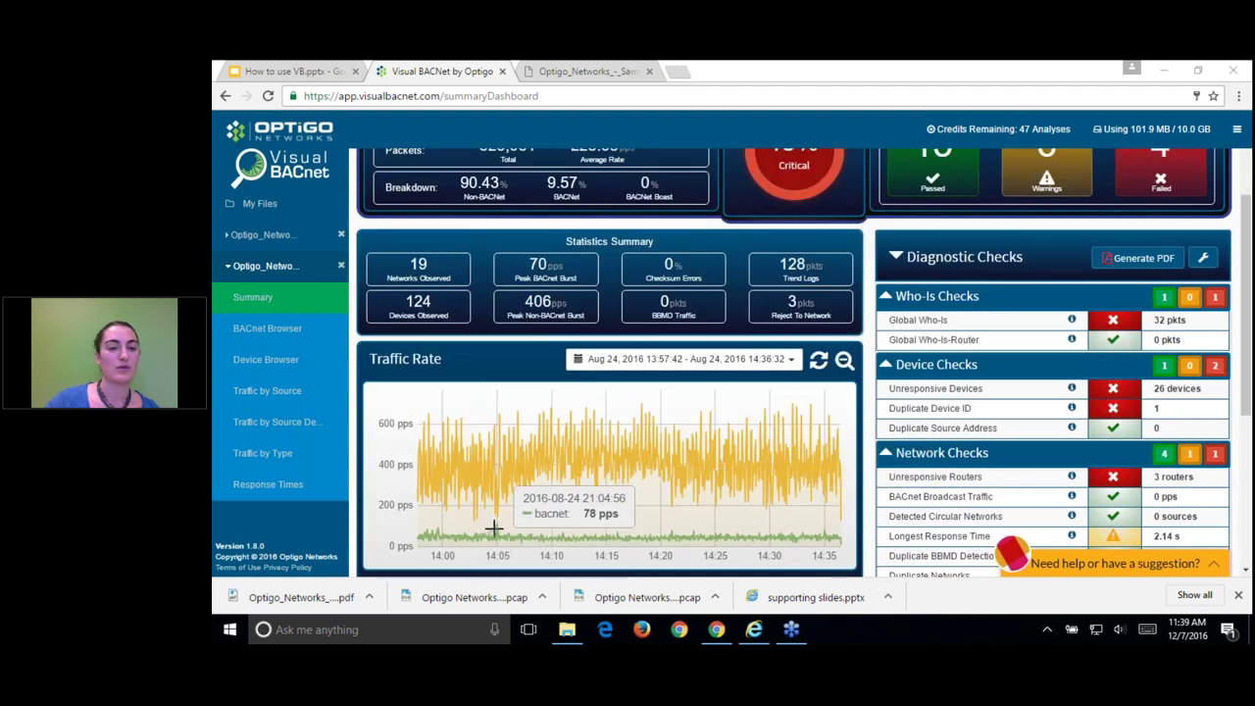
pyautogui.scroll(-1, 490, 526)
pyautogui.scroll(-1, 493, 531)
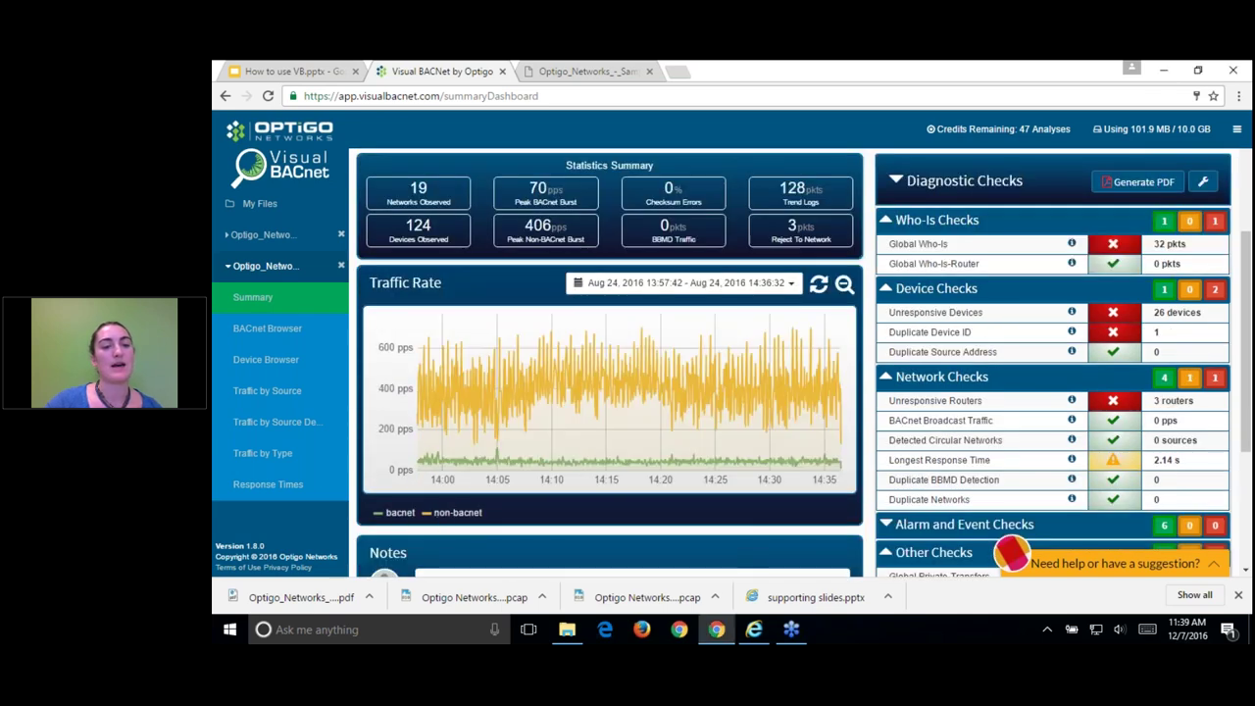